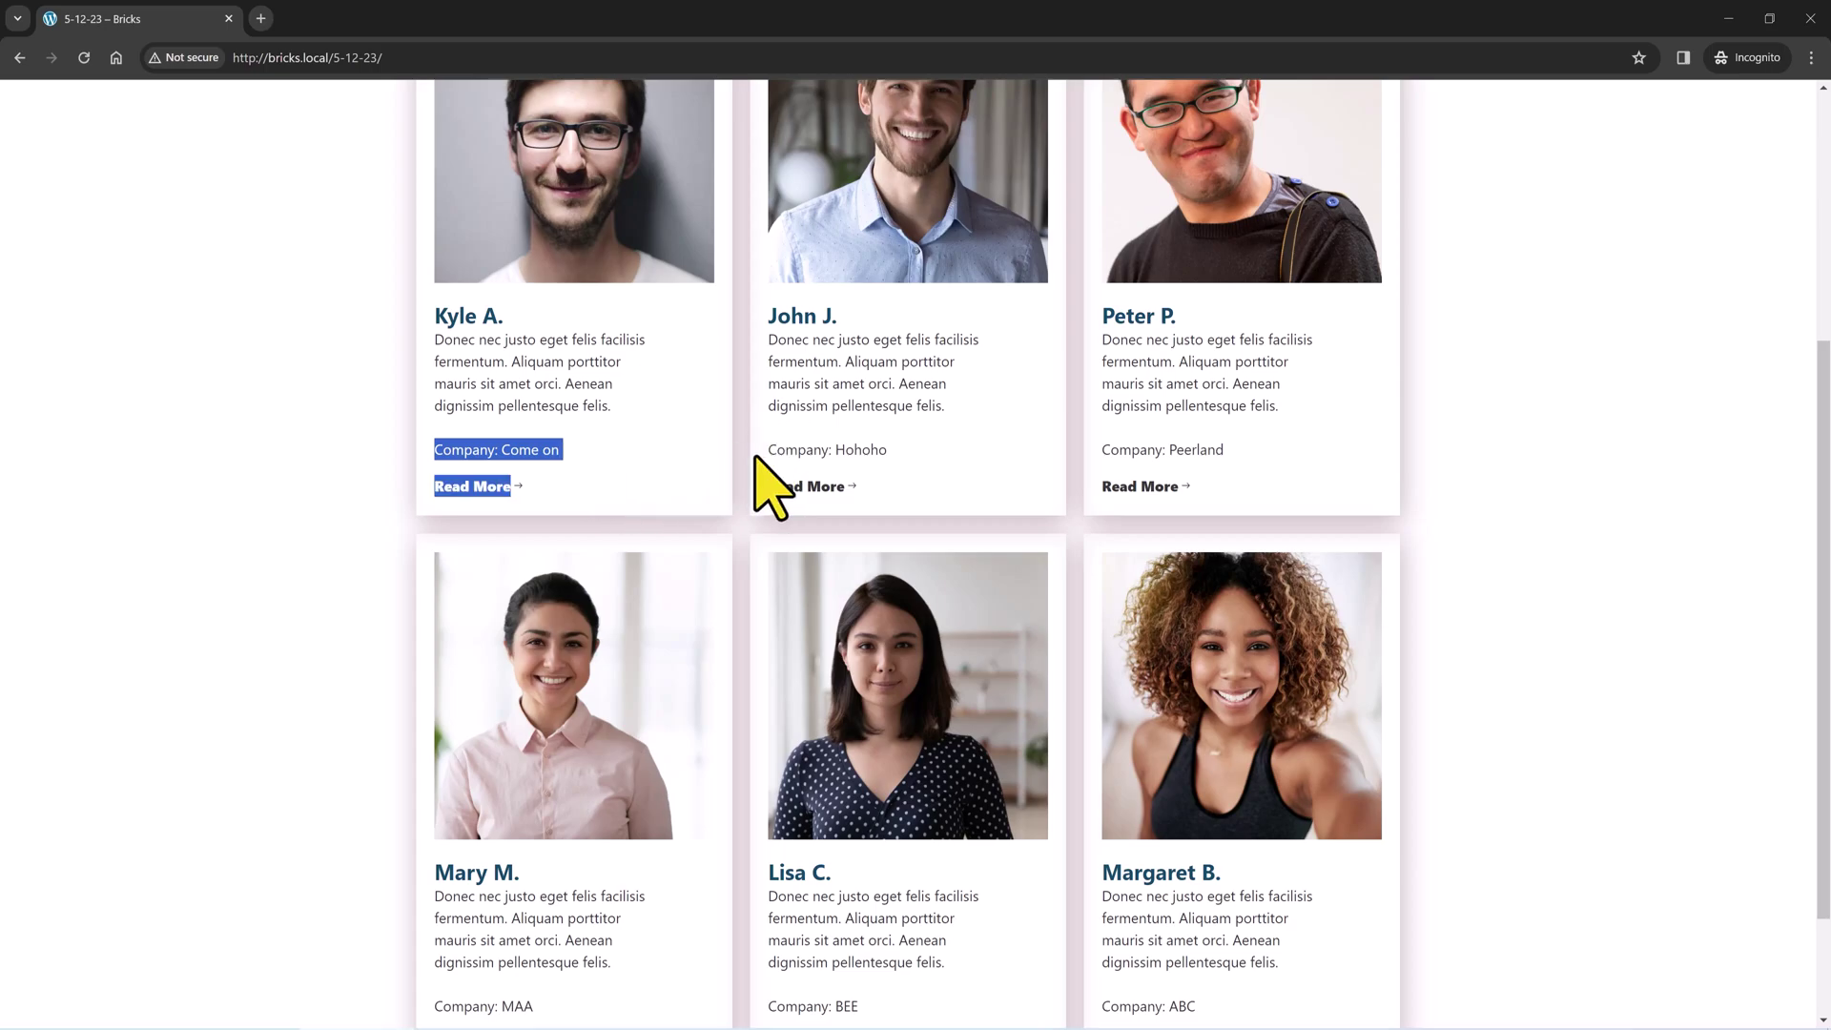
Highlight the 'Company: Hohoho' line on the second testimonial card, then scroll back up the page.
left_click_drag(768, 450, 903, 456)
scroll(913, 456, "up", 1)
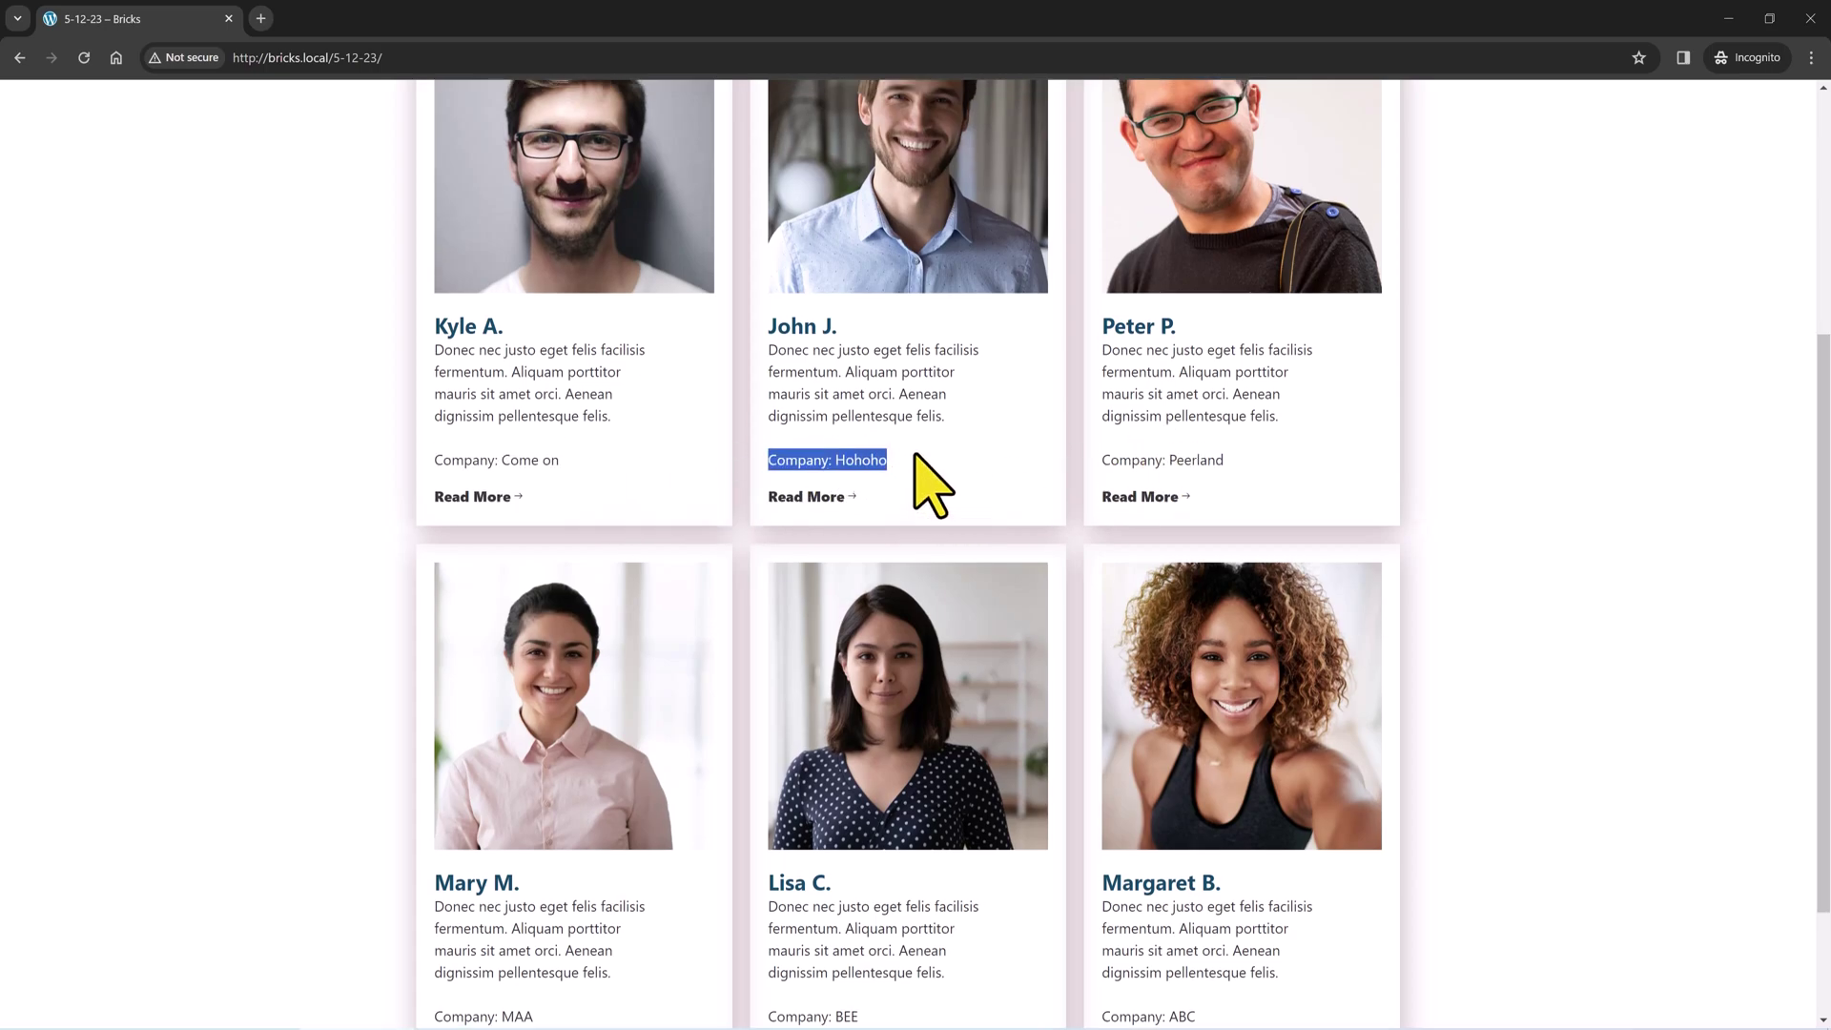
scroll(930, 482, "up", 2)
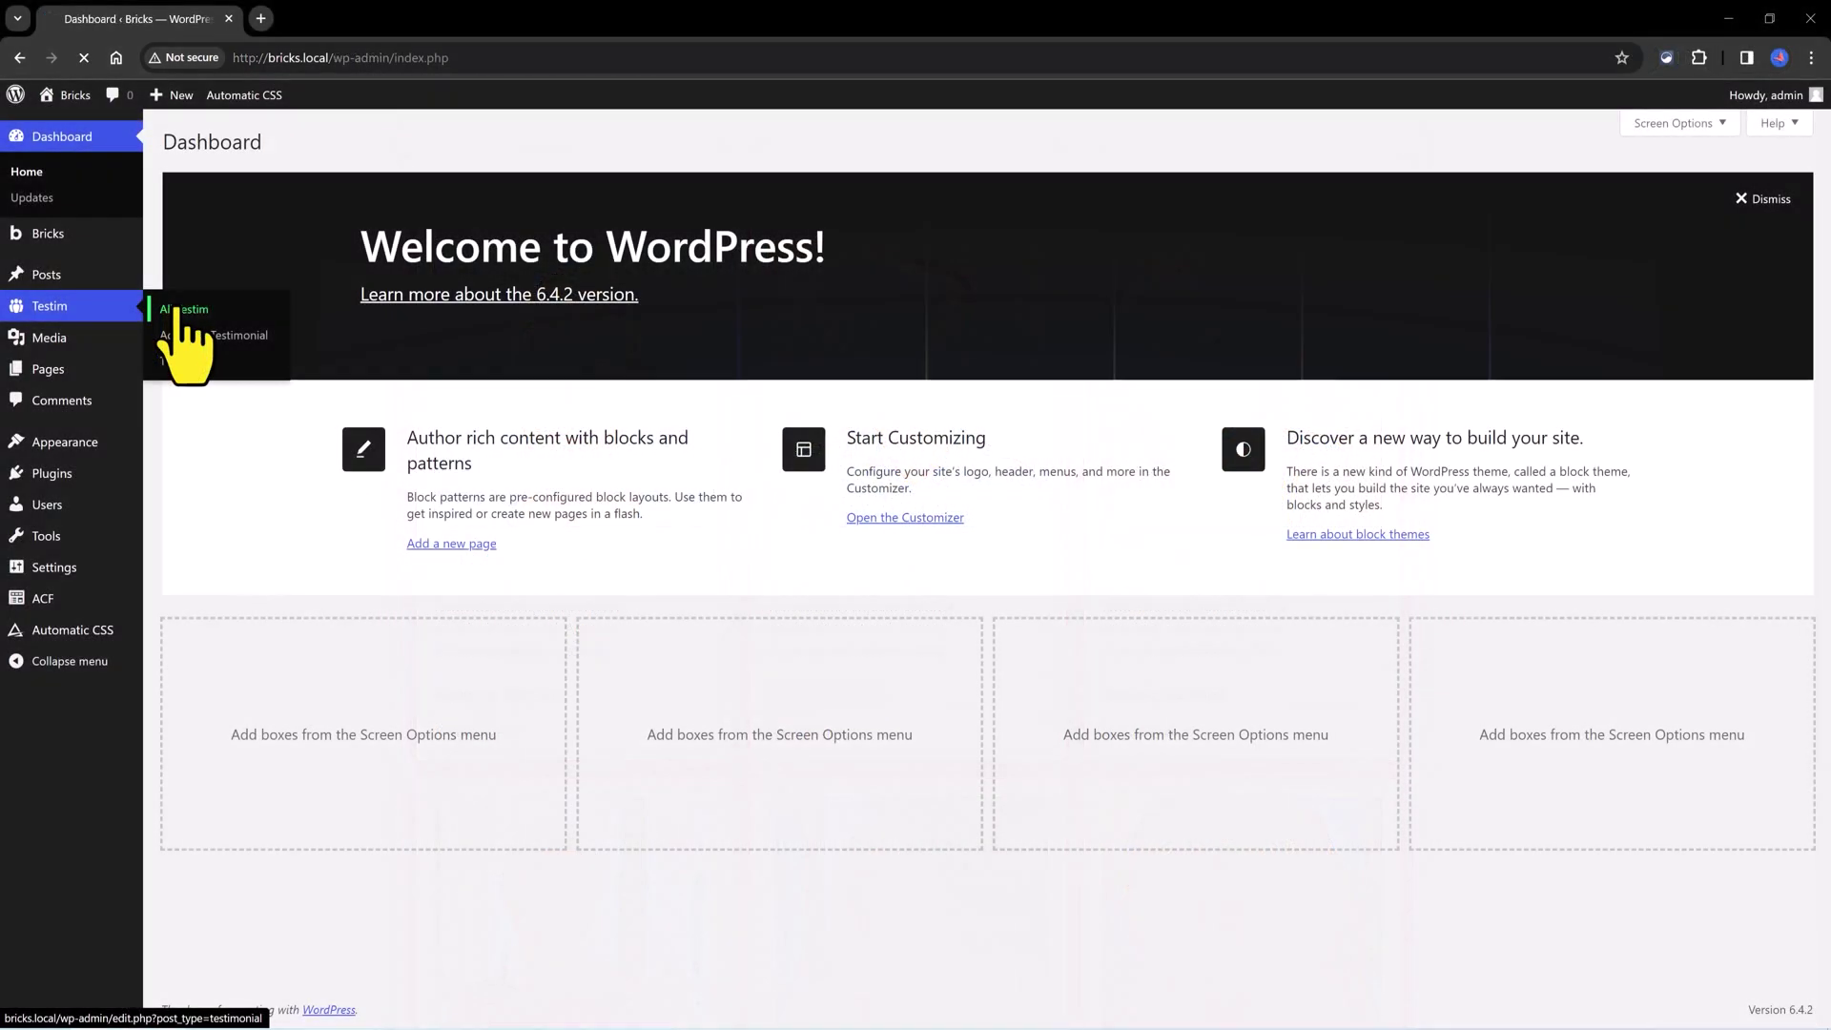
left_click(178, 312)
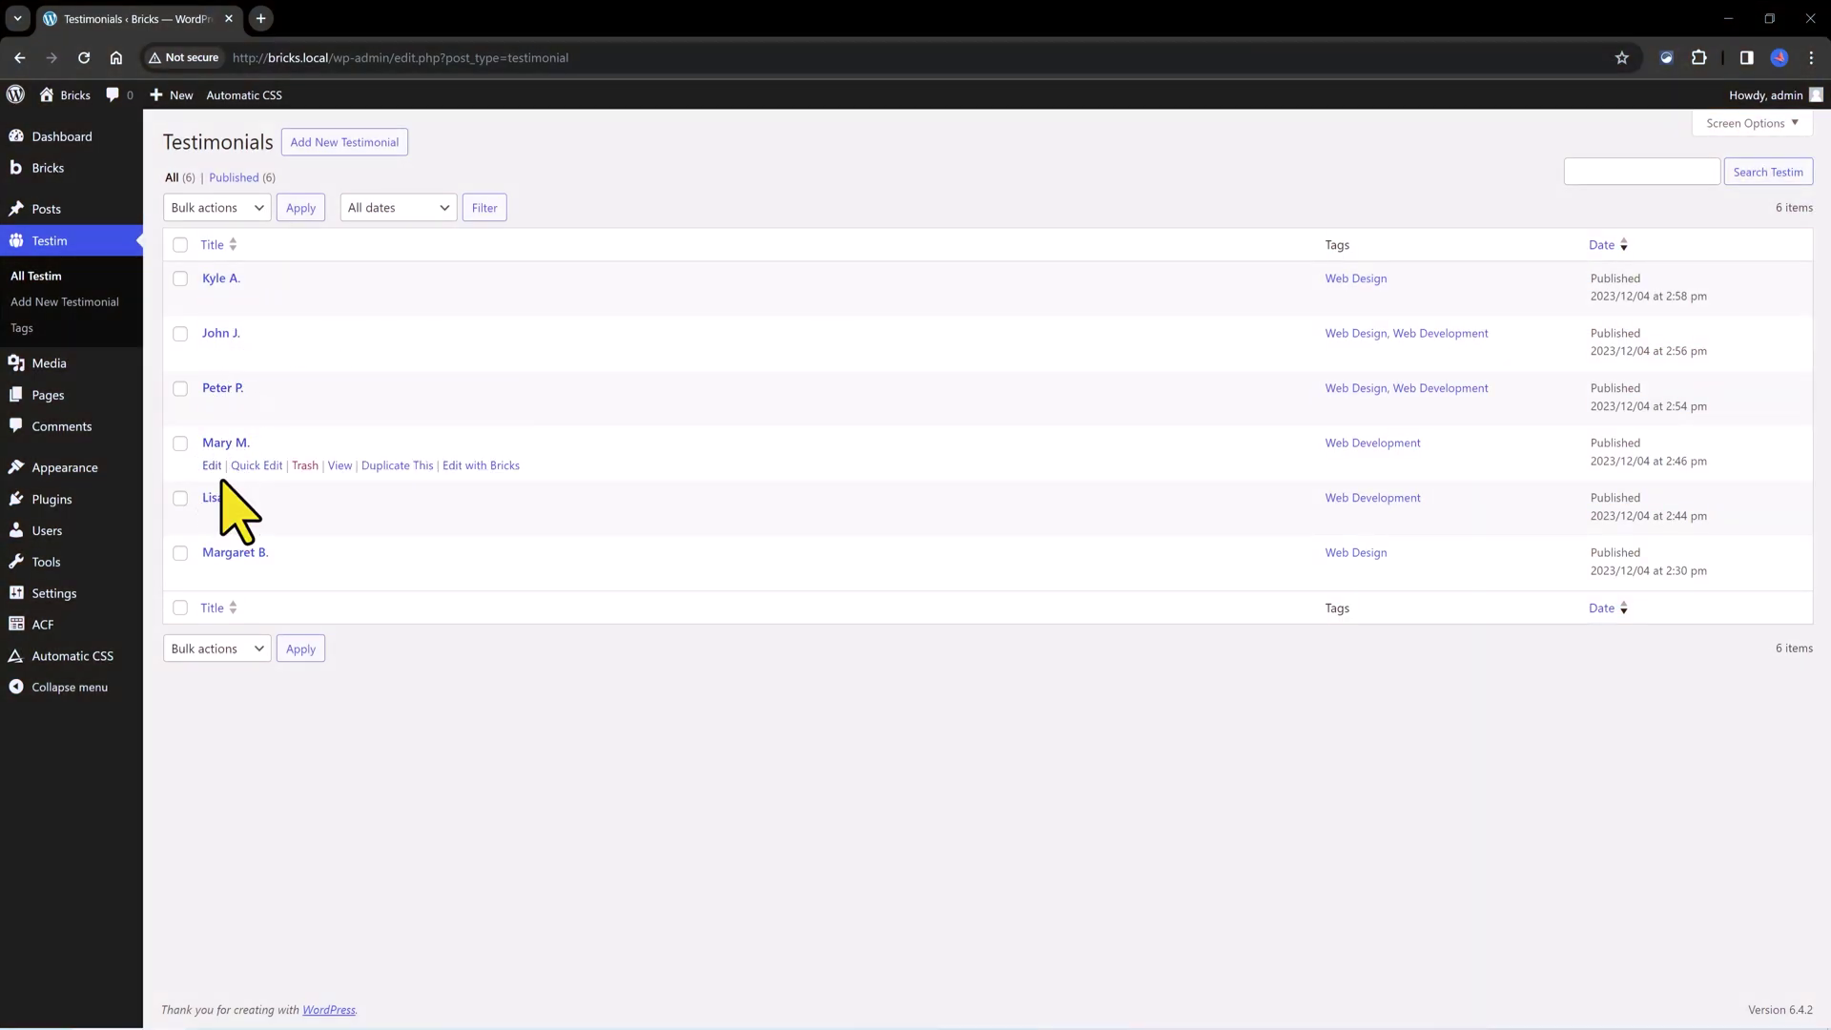
left_click(78, 627)
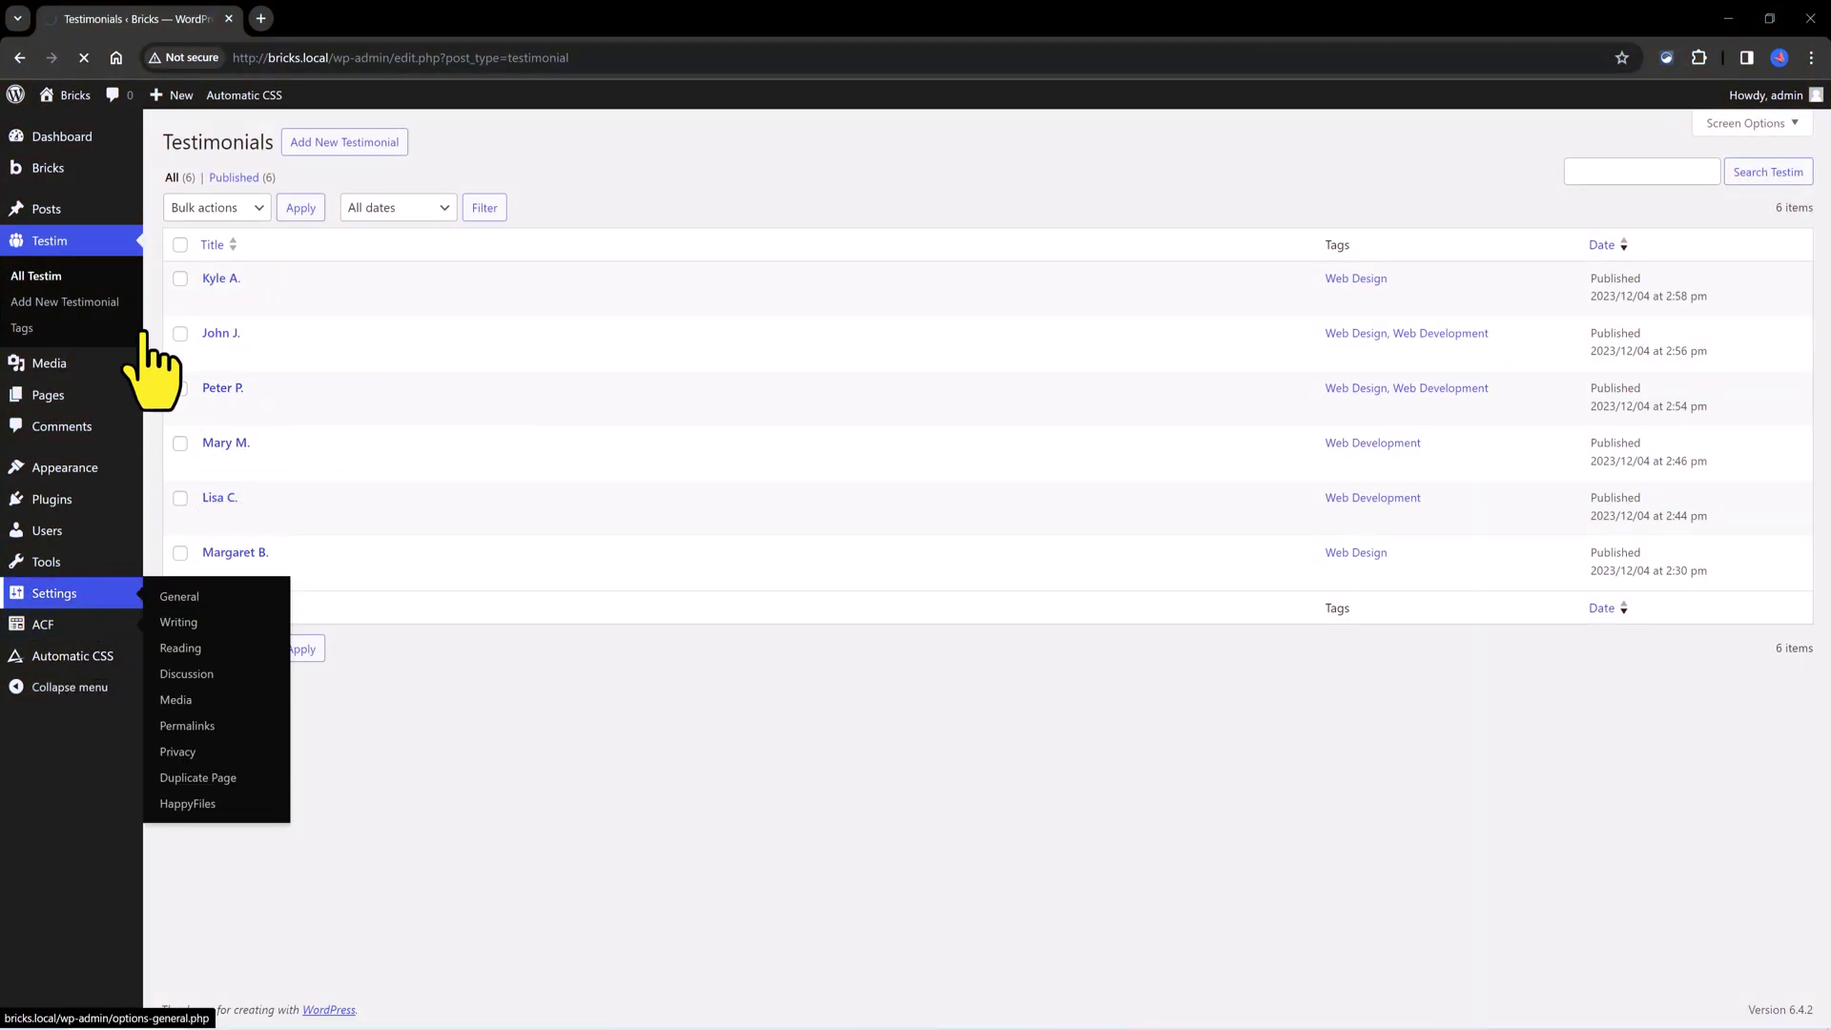
left_click_drag(220, 465, 342, 467)
left_click(286, 467)
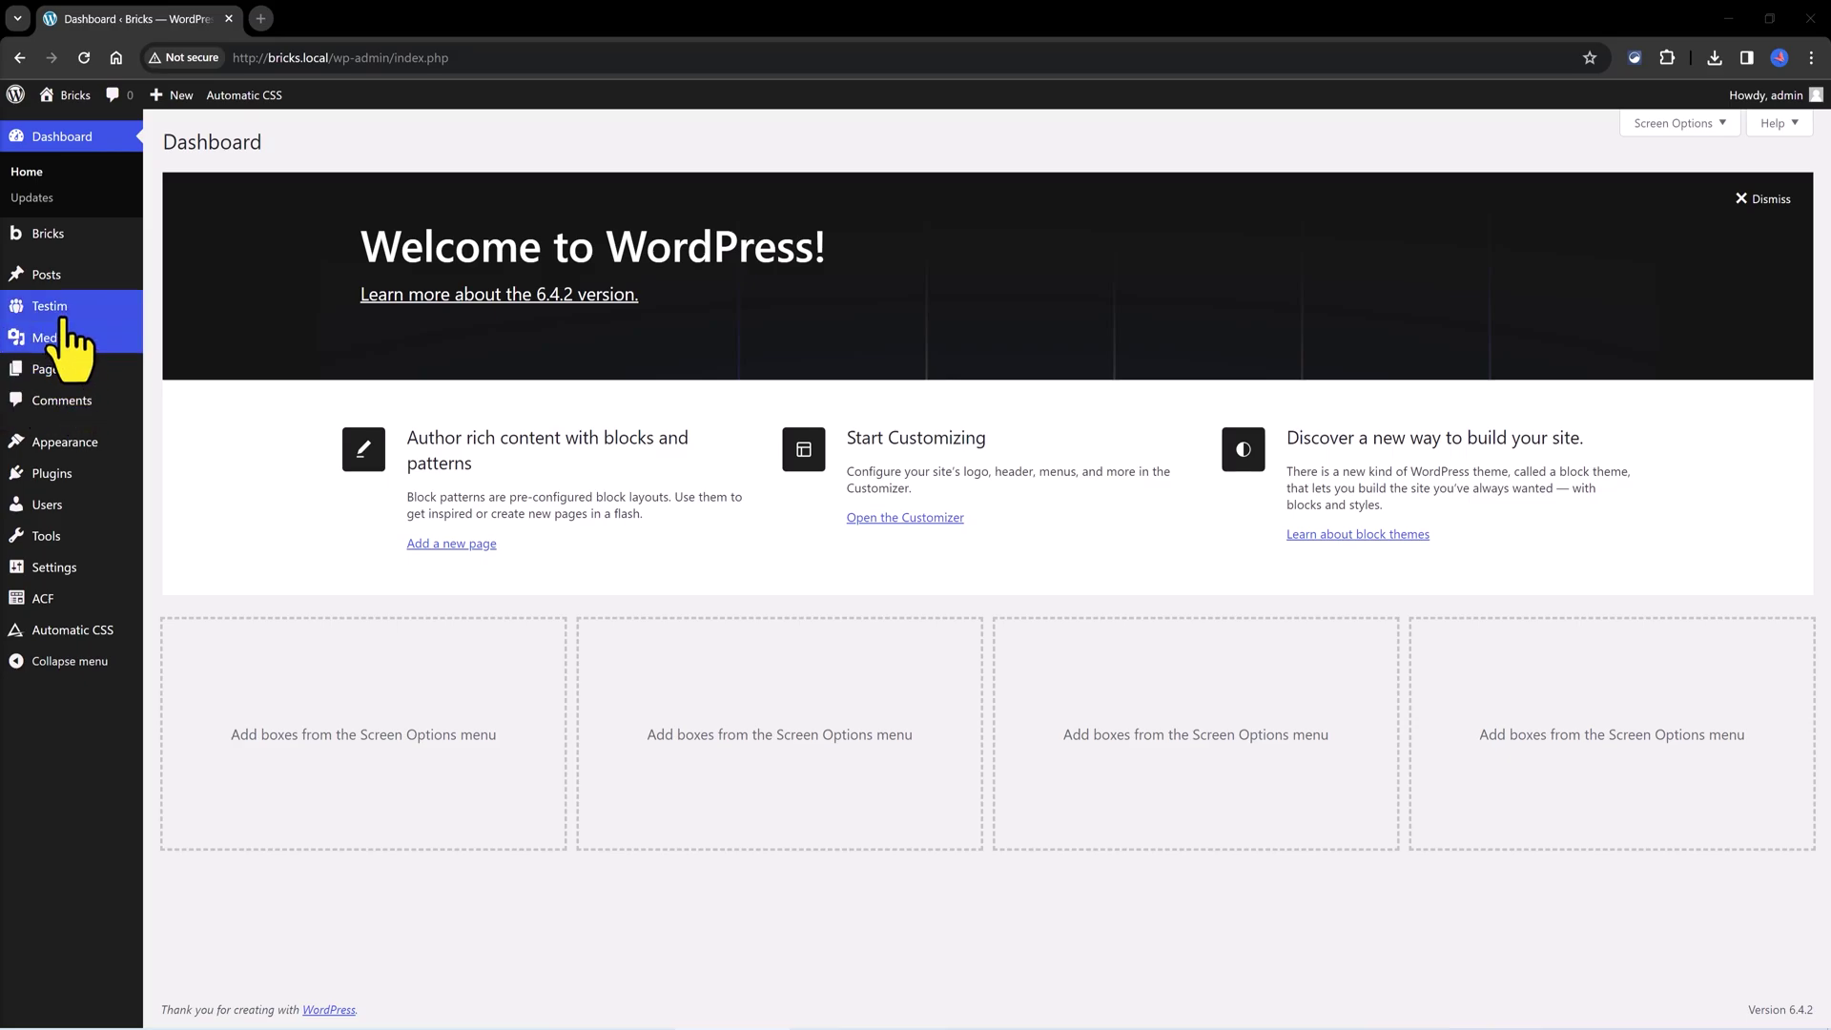
mouse_move(63, 321)
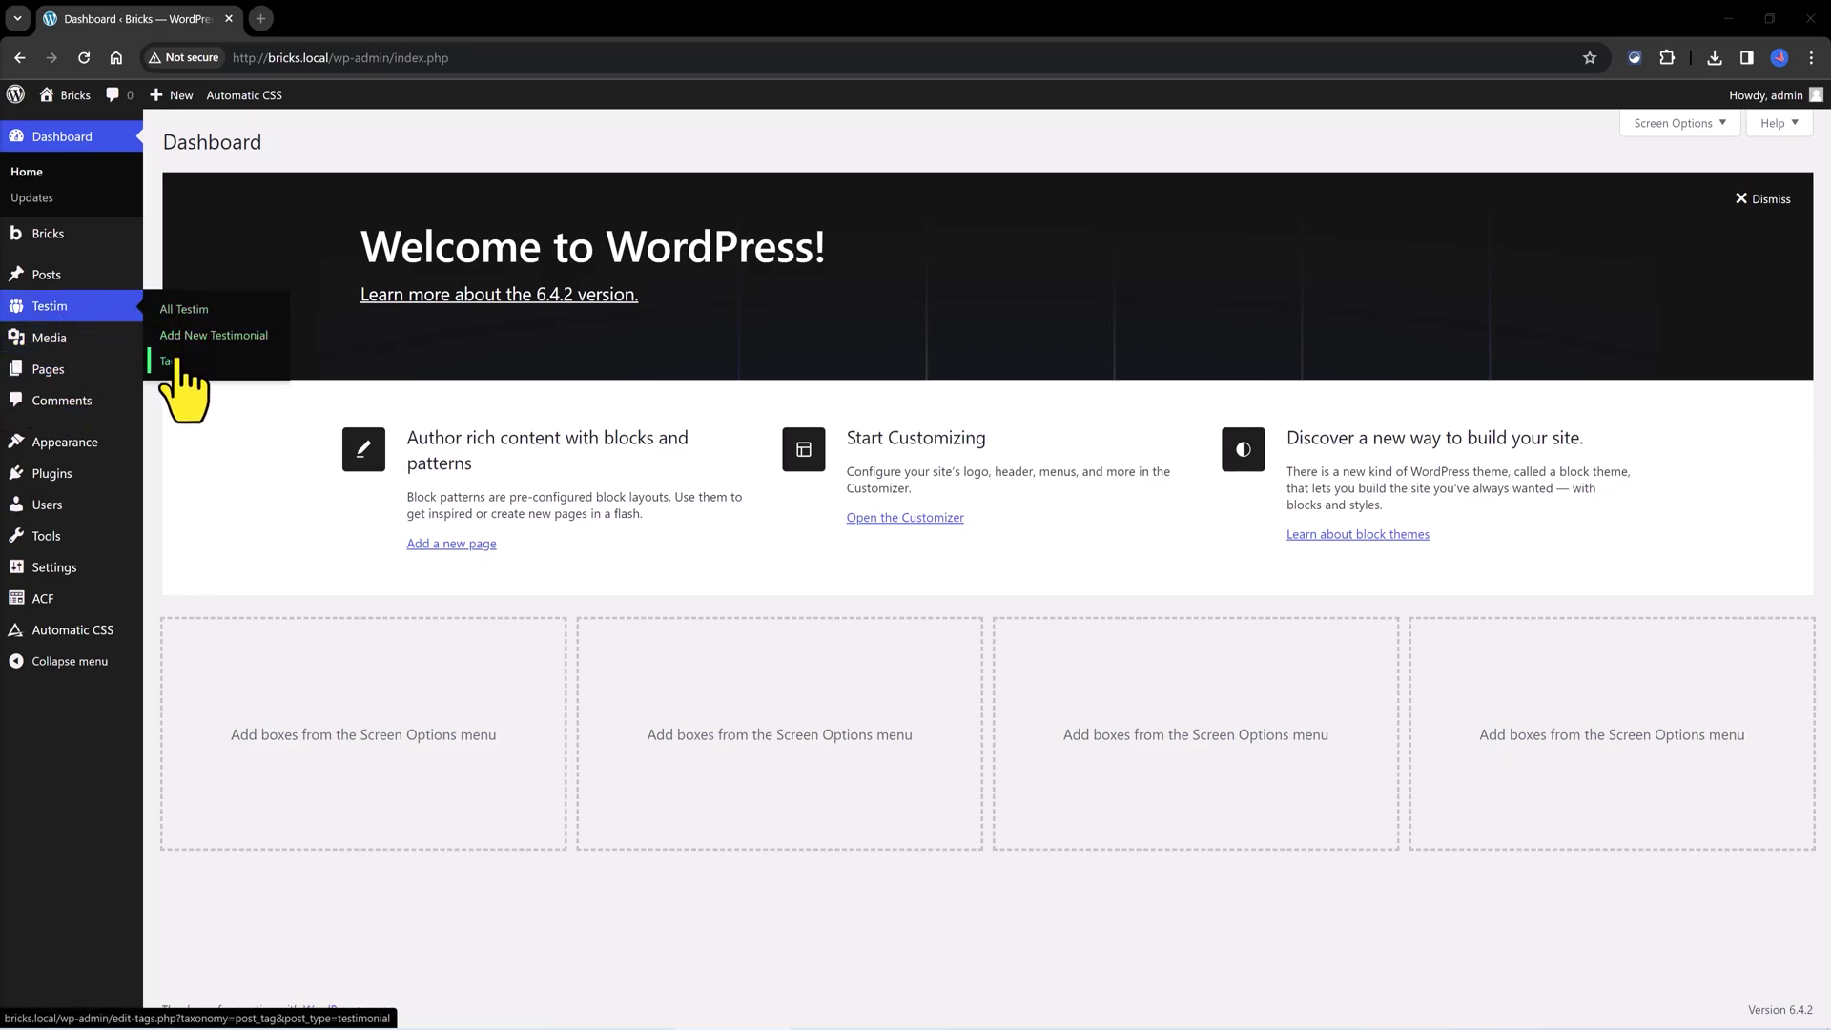
mouse_move(58, 603)
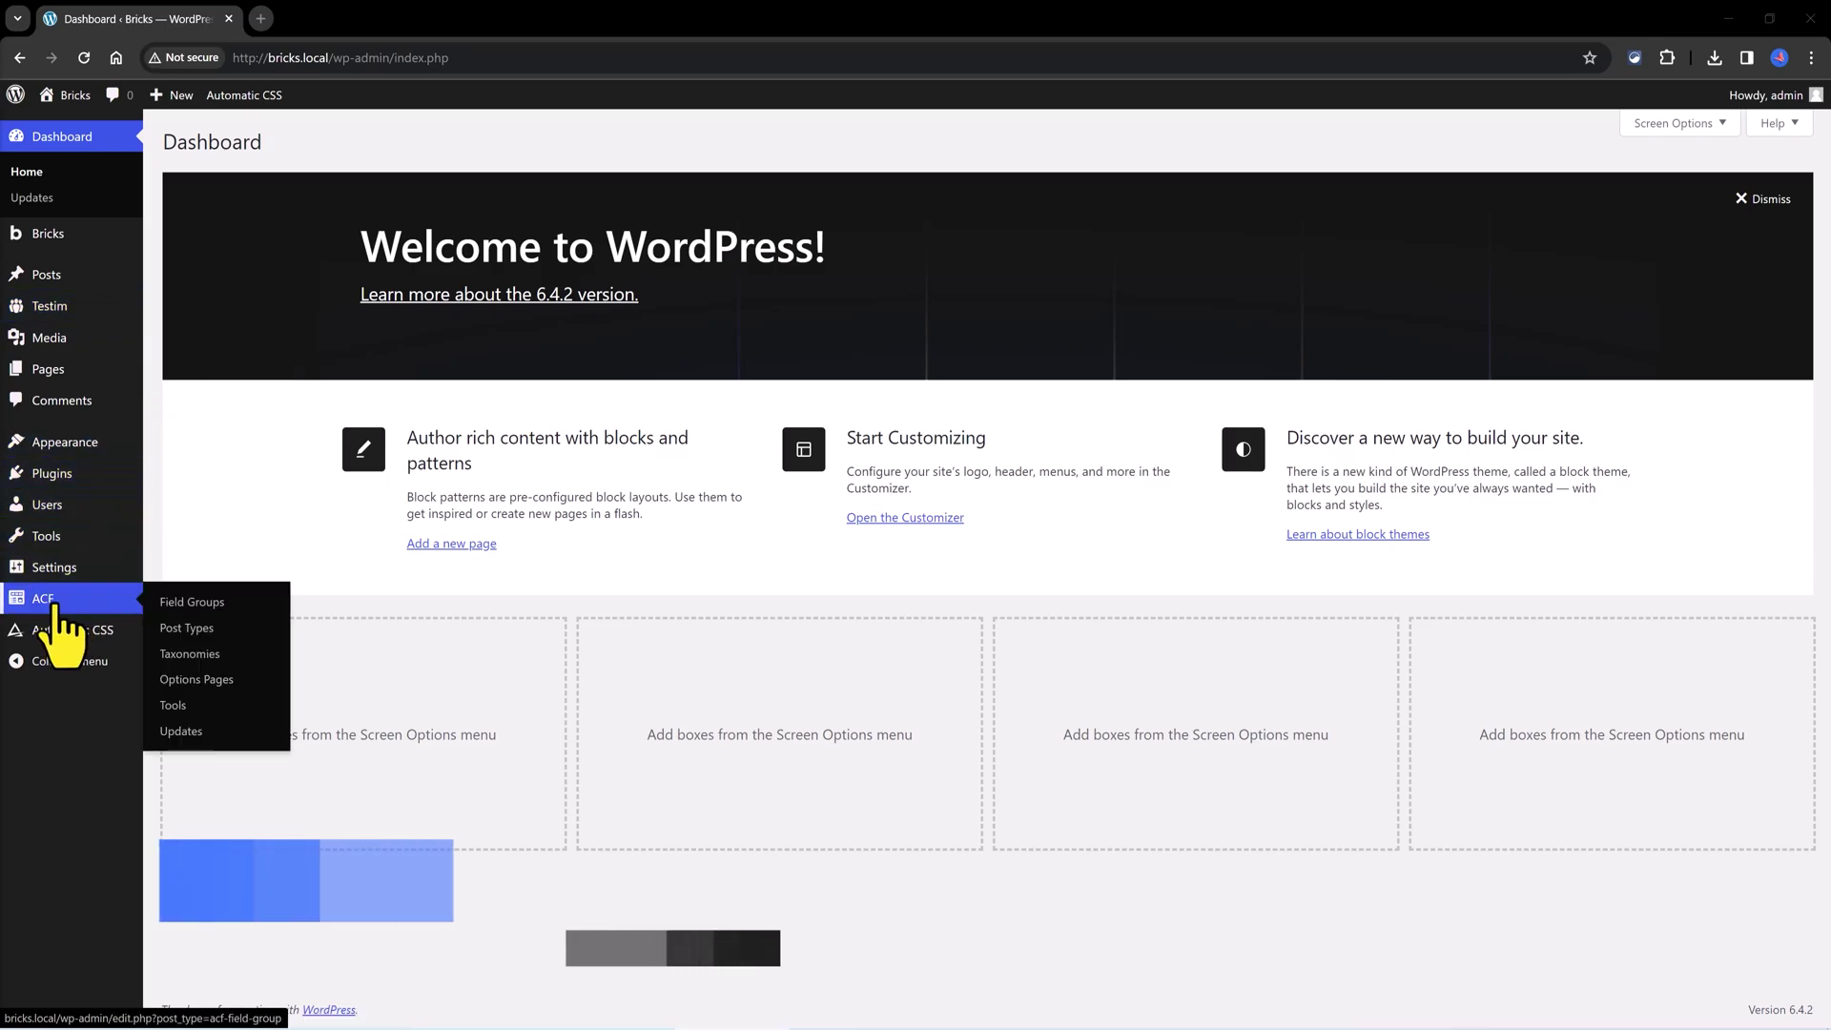
Open the Testimonials post type from ACF Post Types and review its plural and singular labels.
left_click(188, 631)
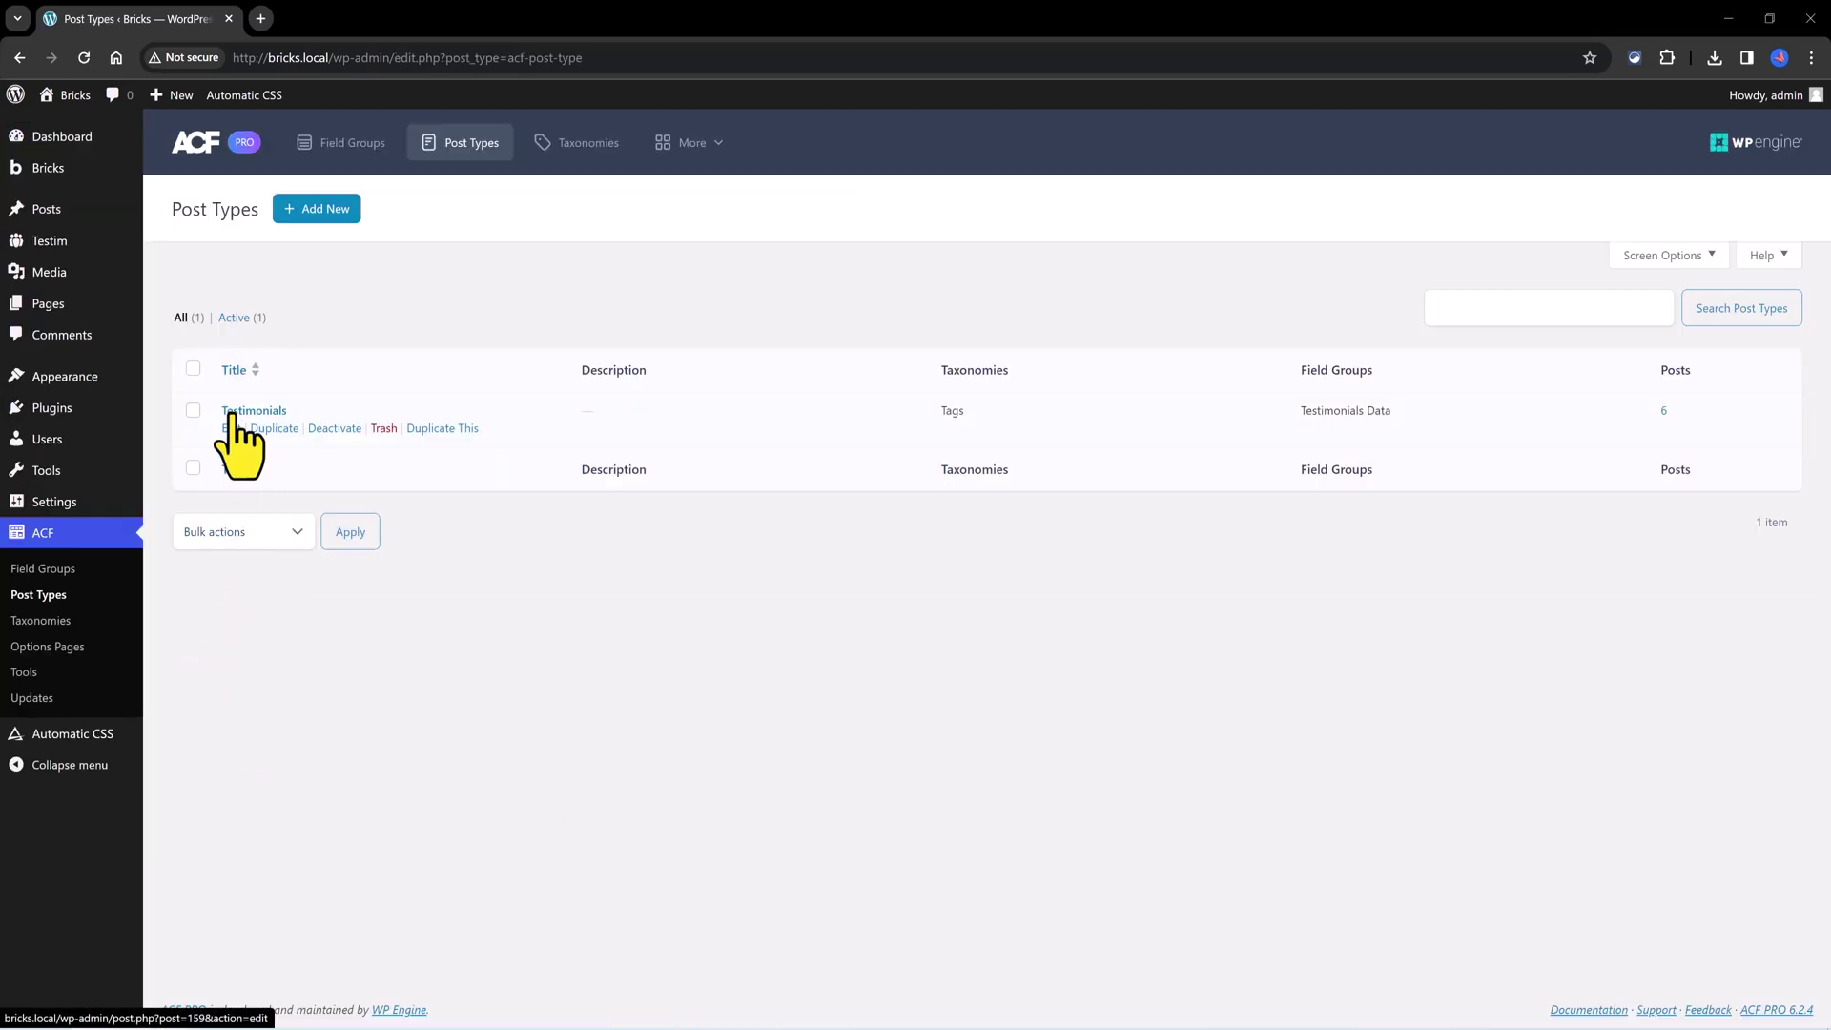
left_click_drag(218, 410, 288, 411)
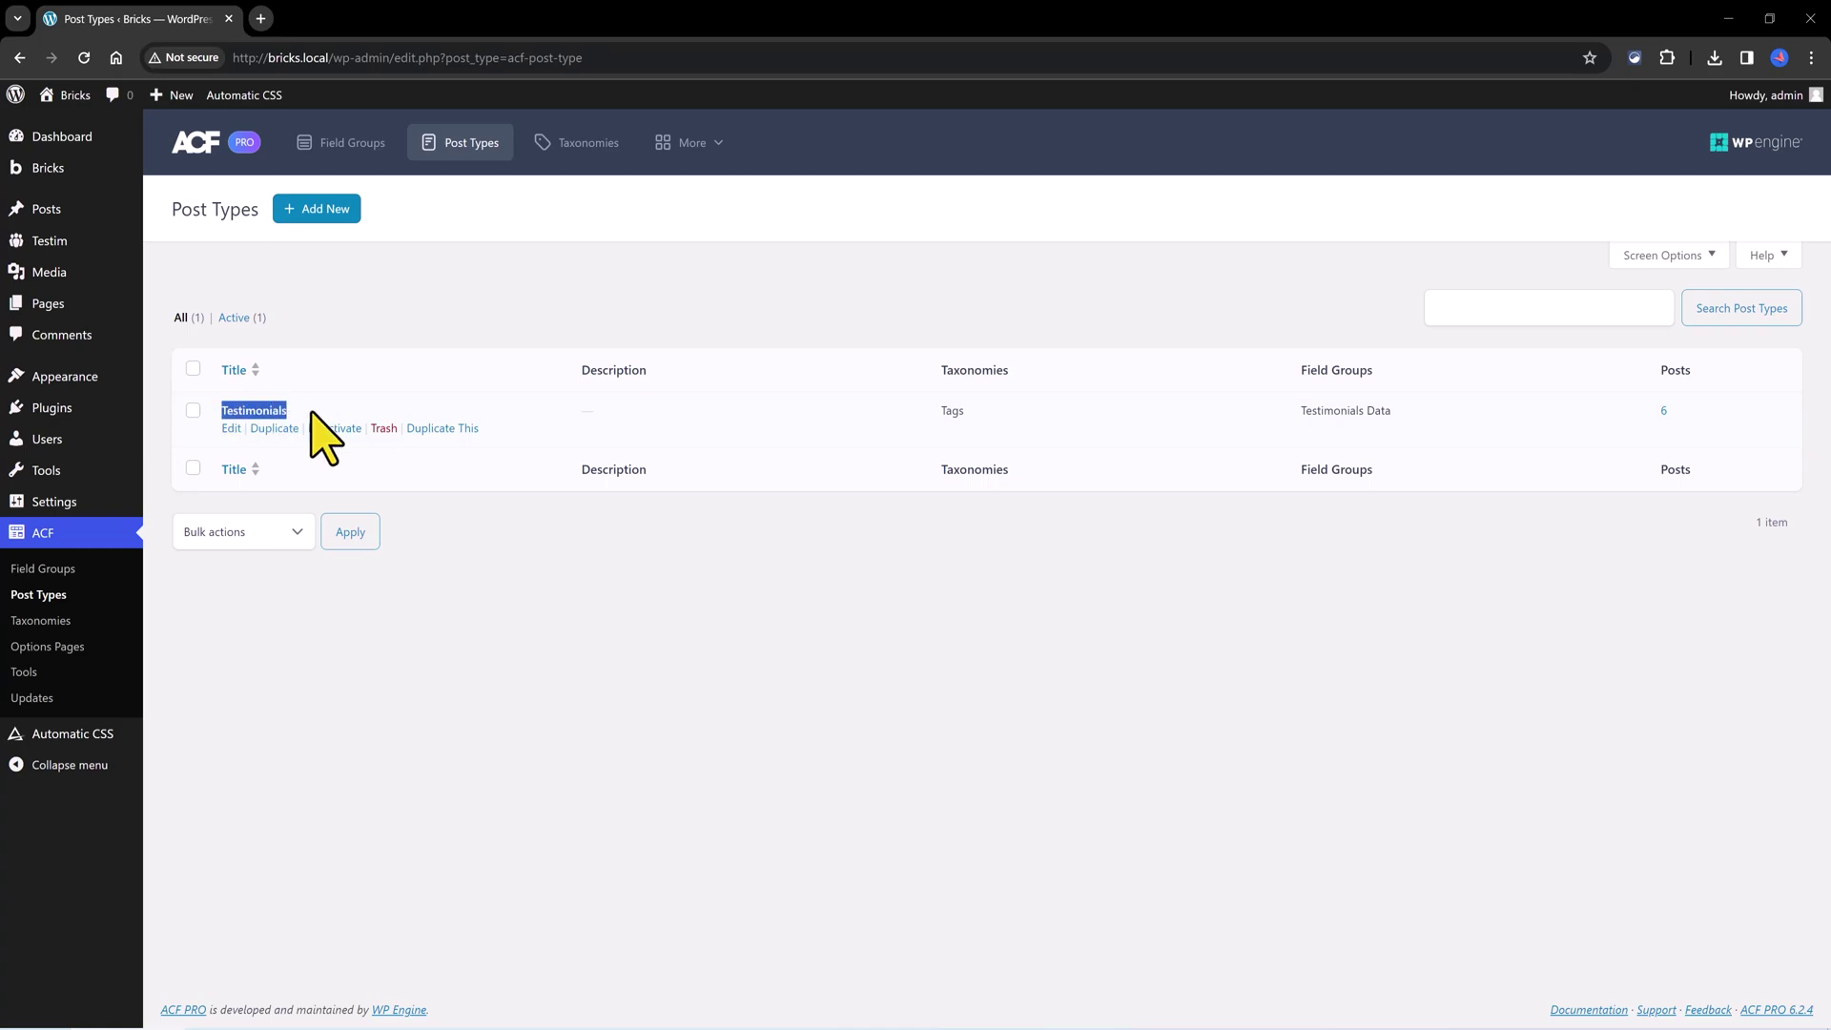
left_click(231, 429)
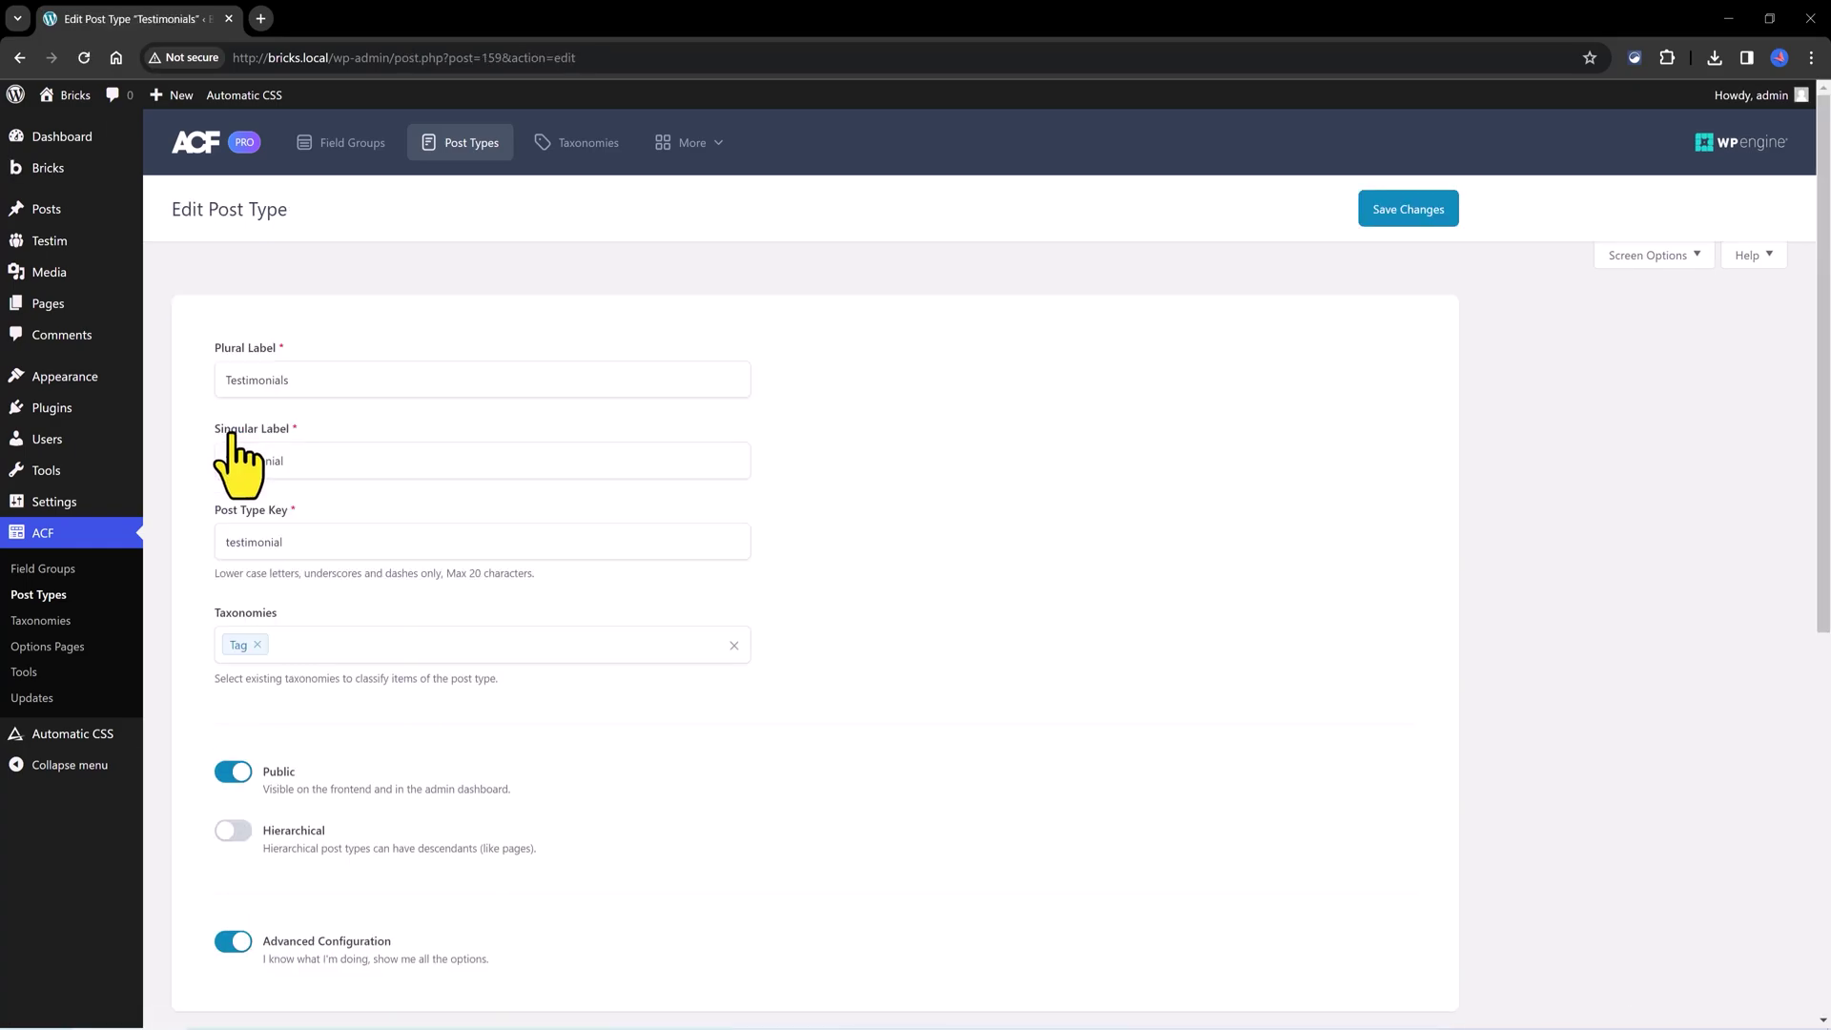
left_click_drag(309, 380, 216, 426)
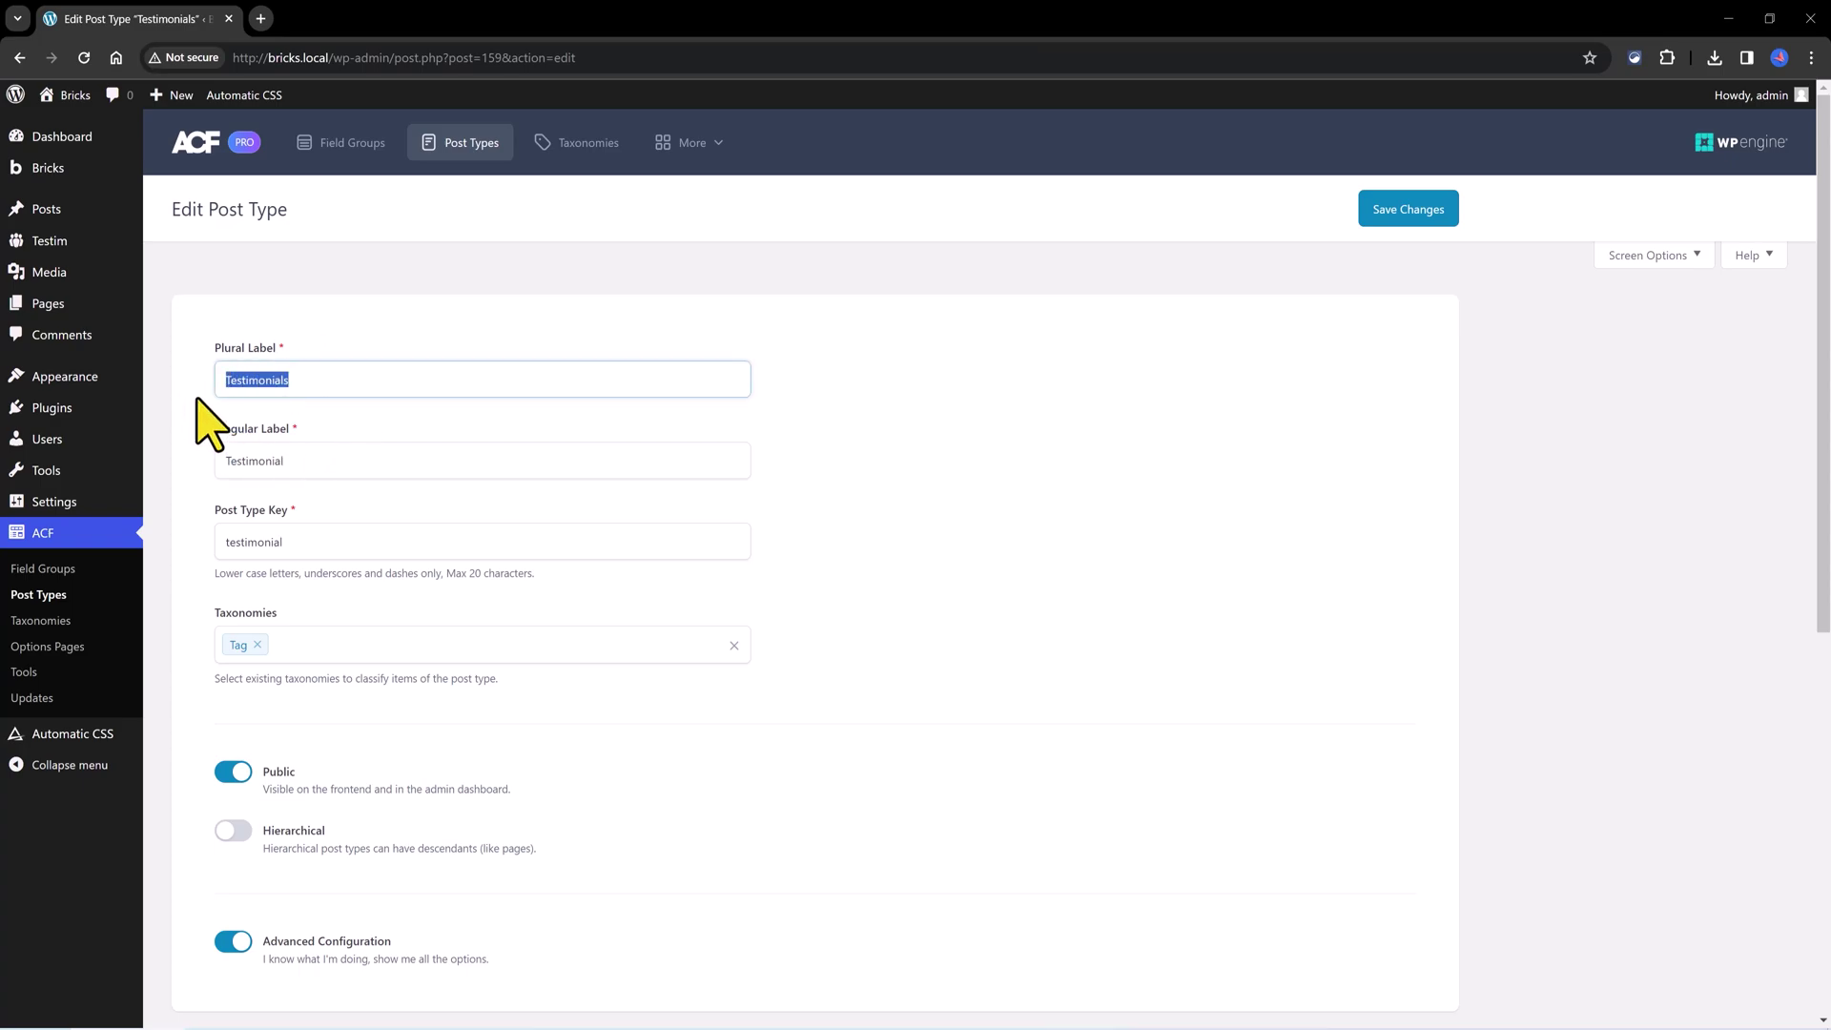
left_click_drag(299, 467, 194, 484)
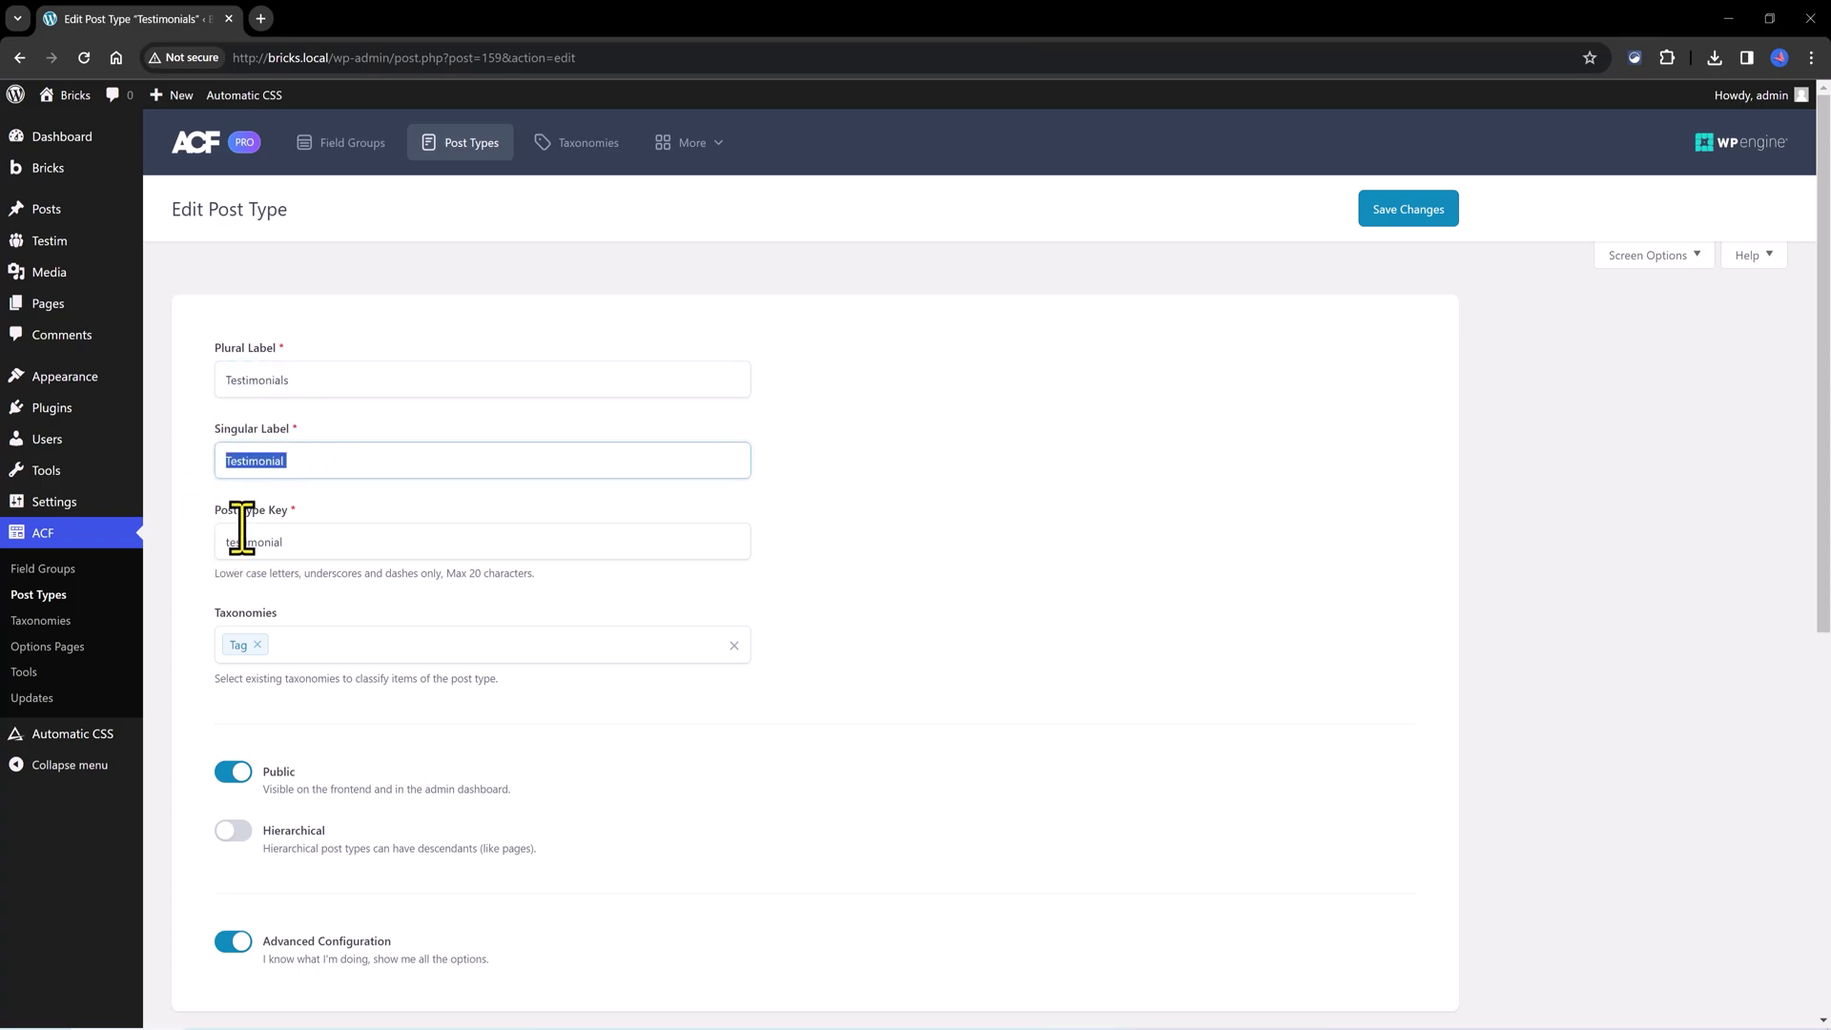
left_click(182, 591)
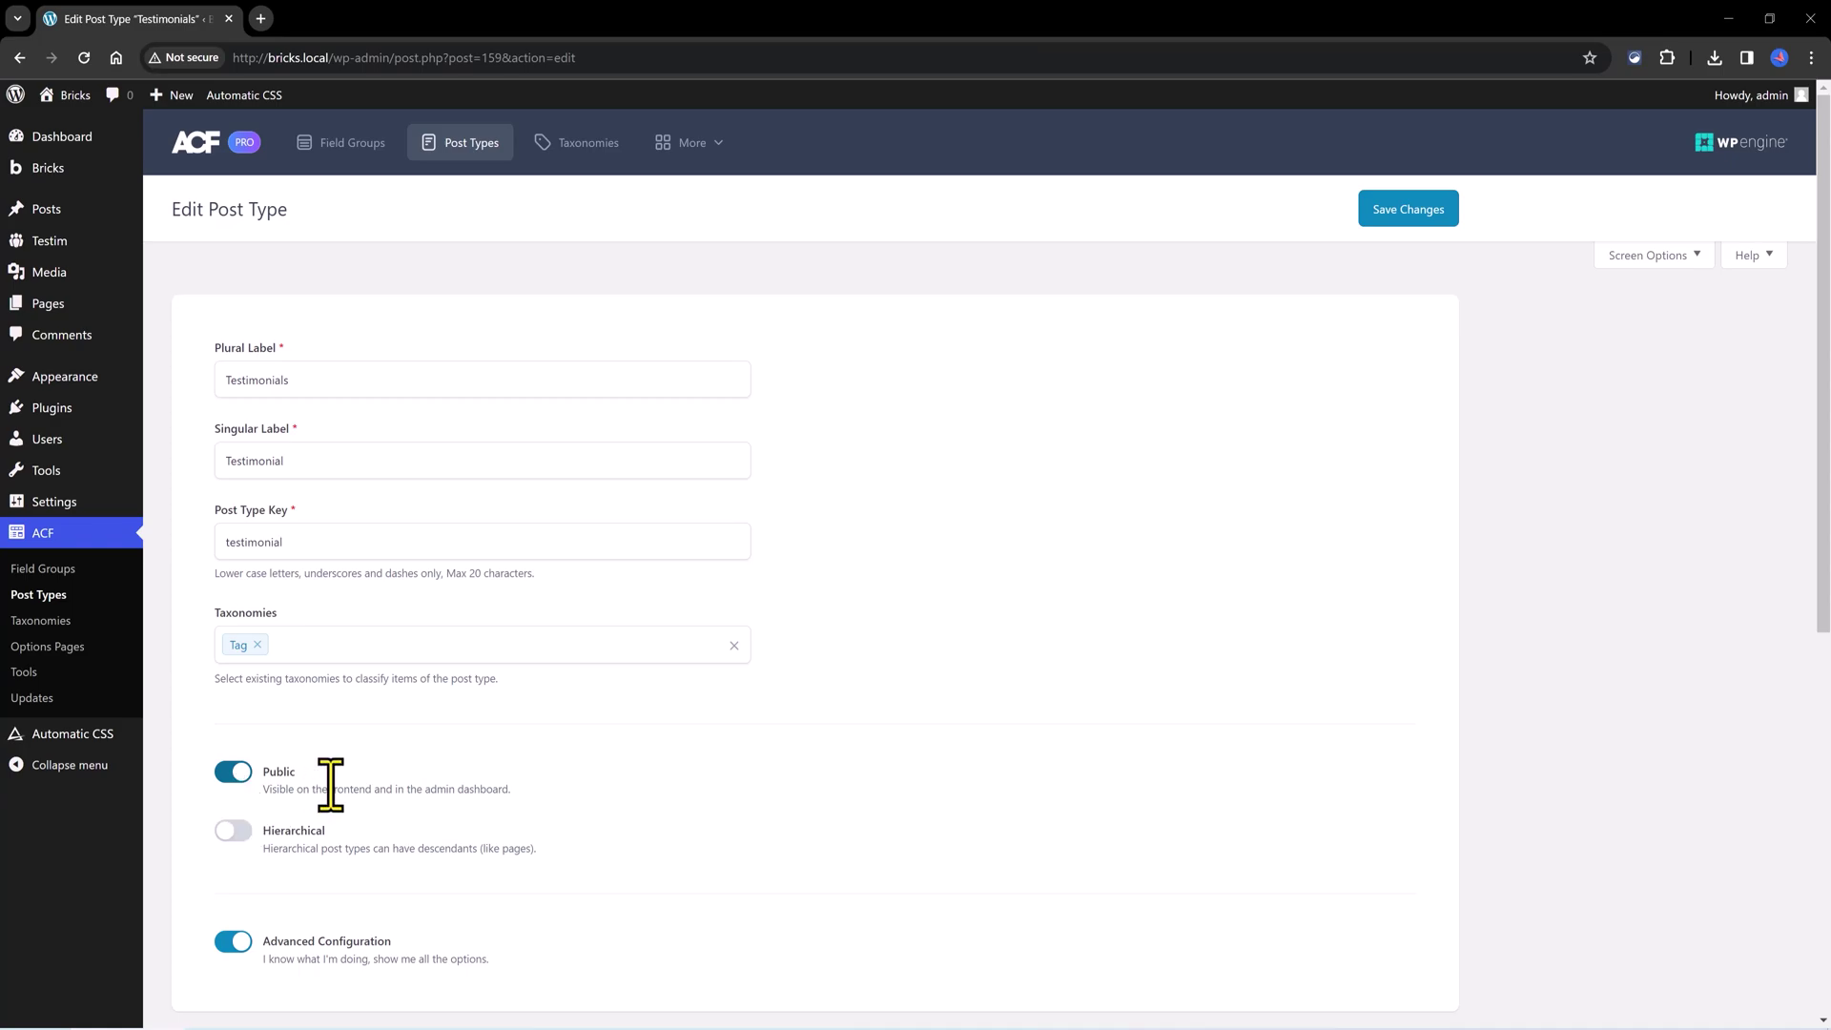
scroll(344, 883, "down", 2)
scroll(286, 882, "up", 2)
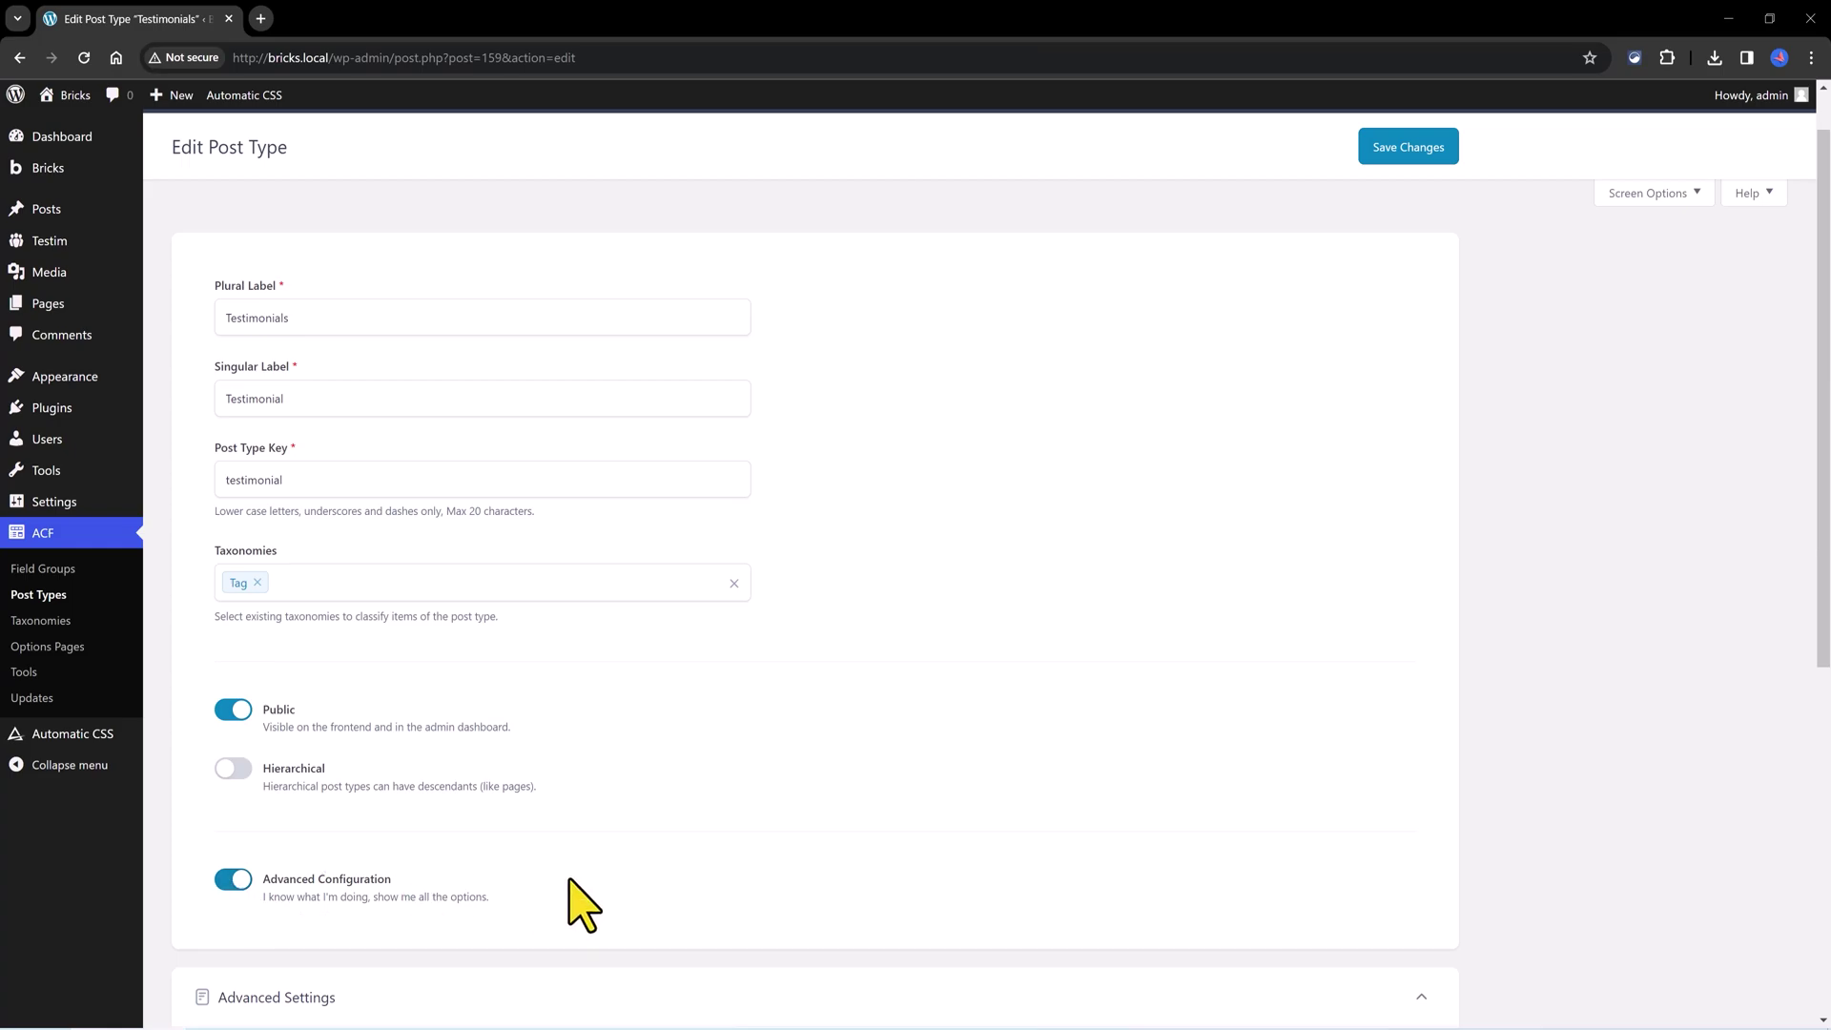
Enable Title and Featured Image support for the Testimonials post type.
scroll(579, 904, "down", 1)
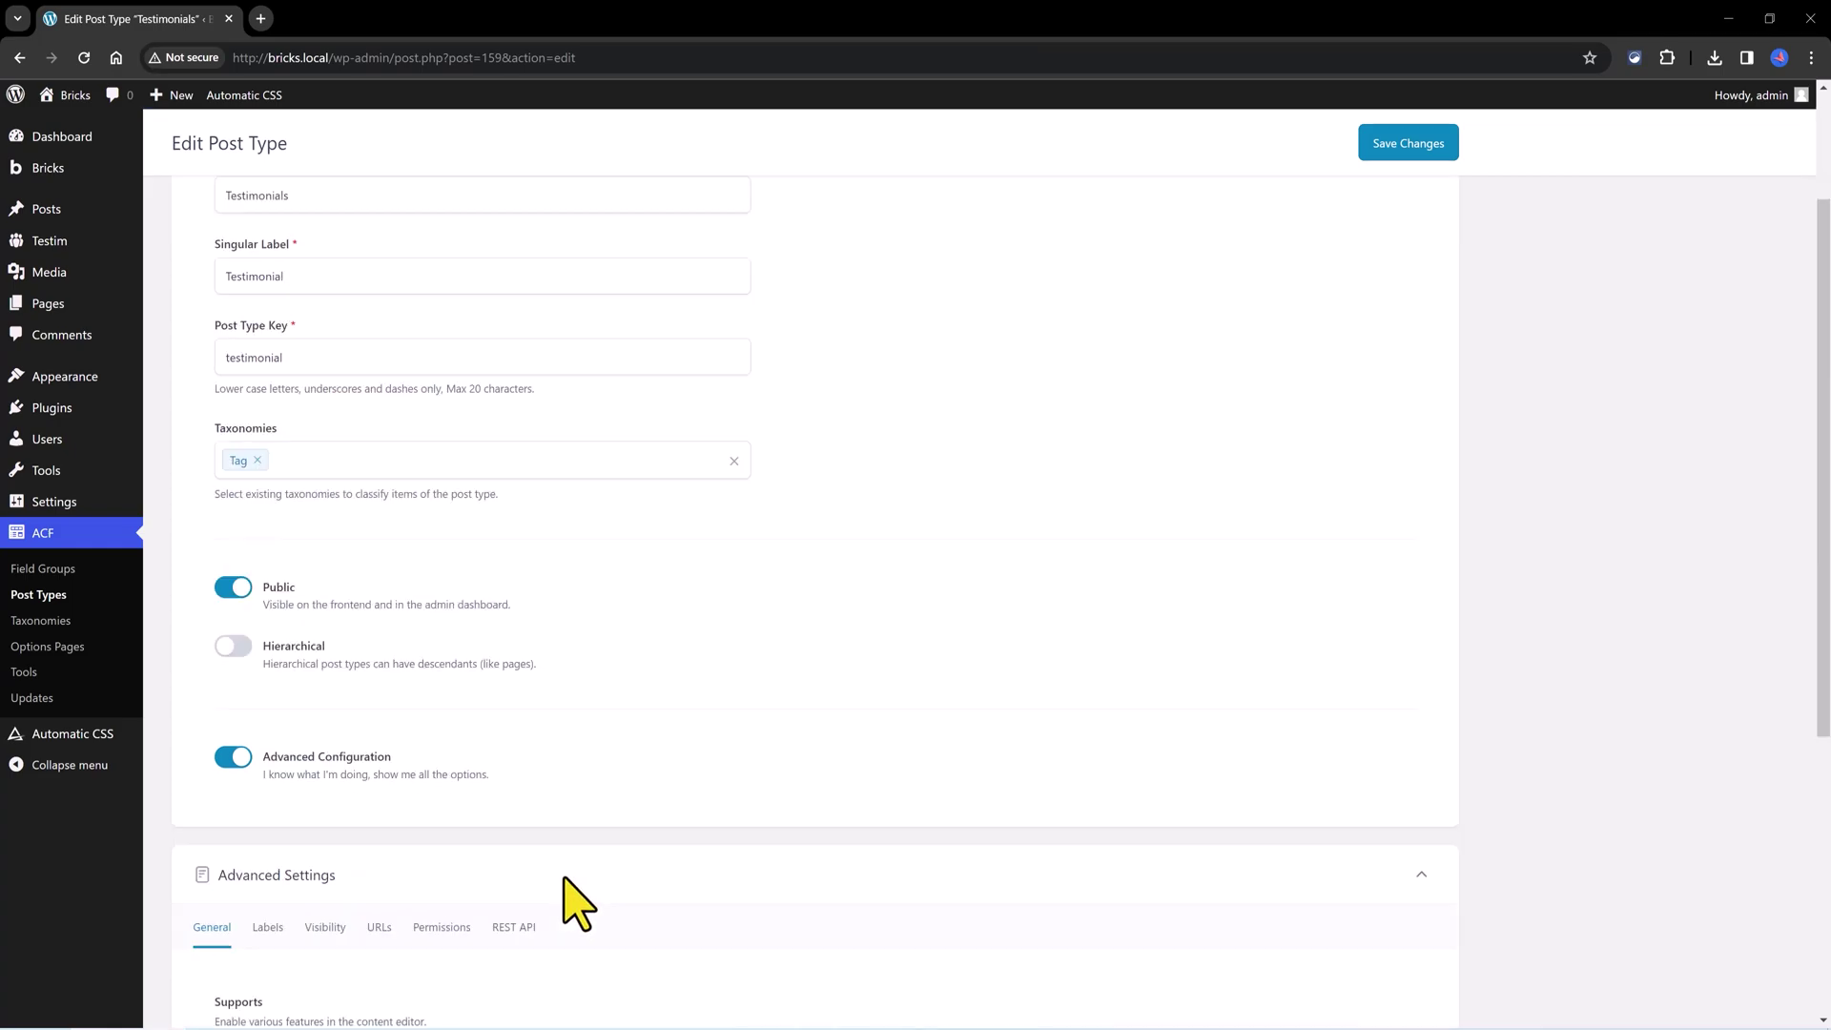
scroll(560, 876, "down", 3)
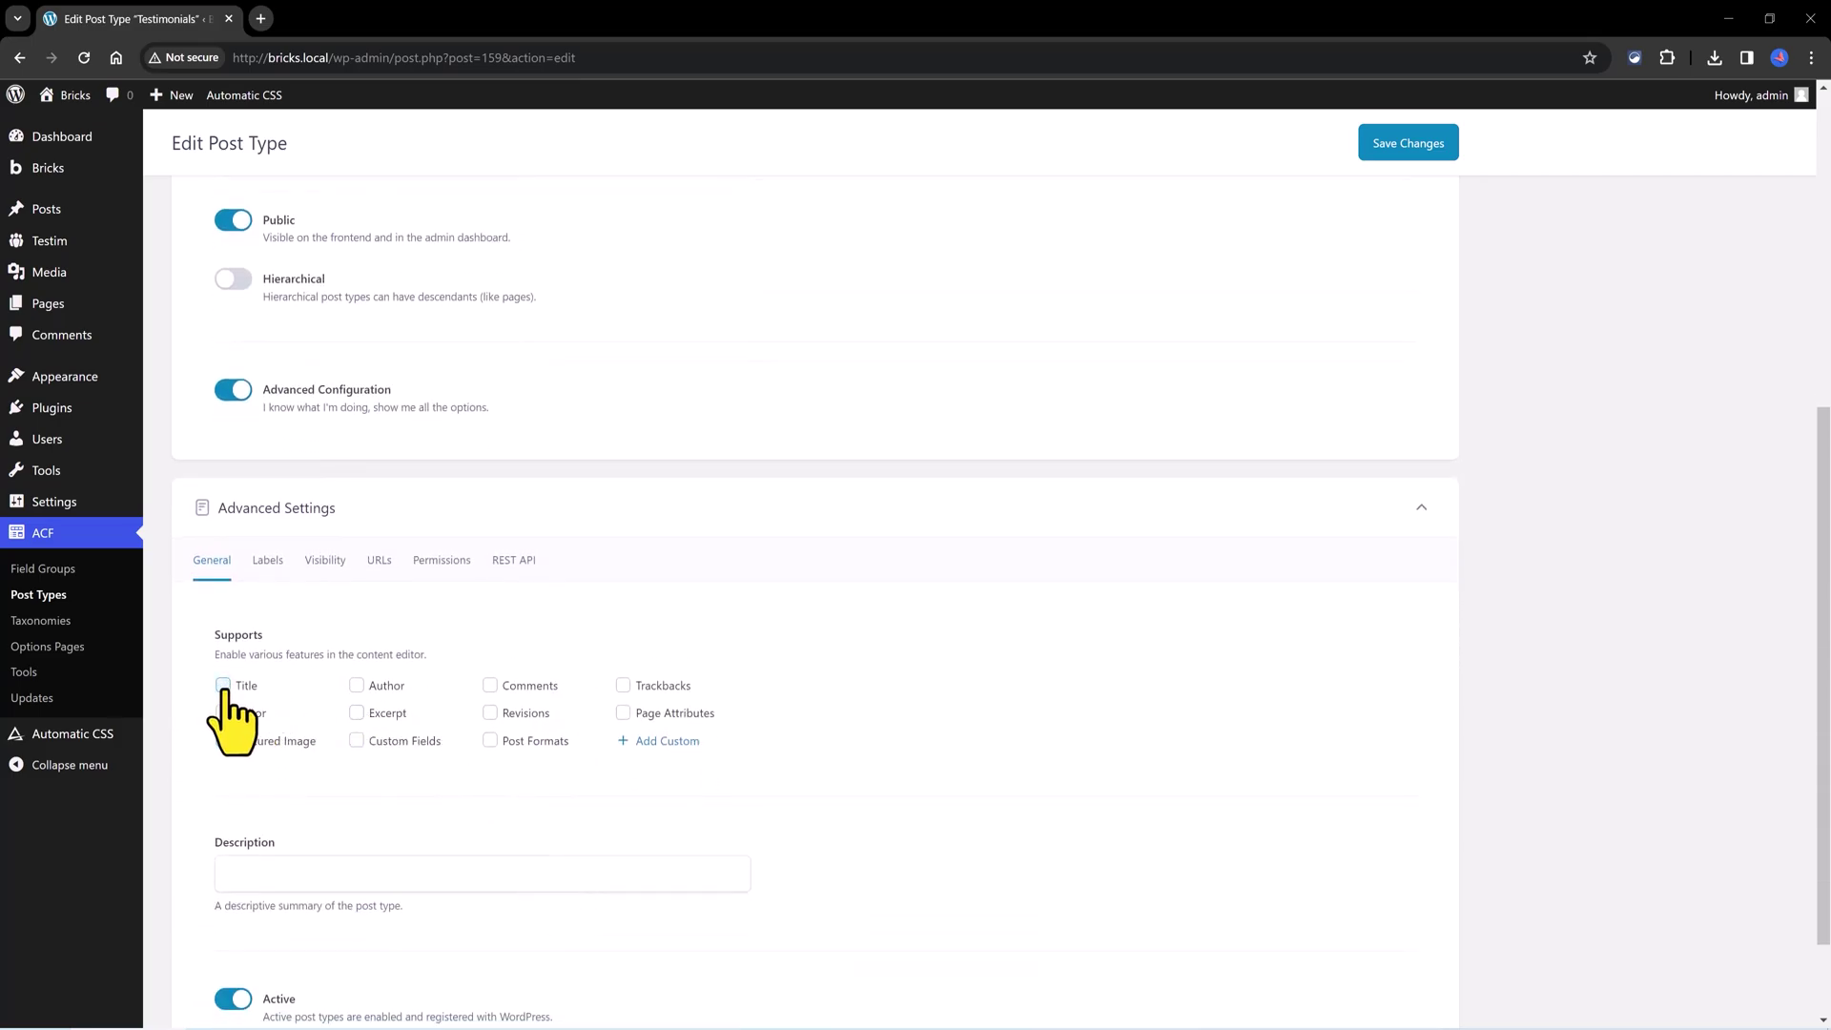
left_click(224, 686)
left_click(224, 741)
scroll(1084, 769, "down", 1)
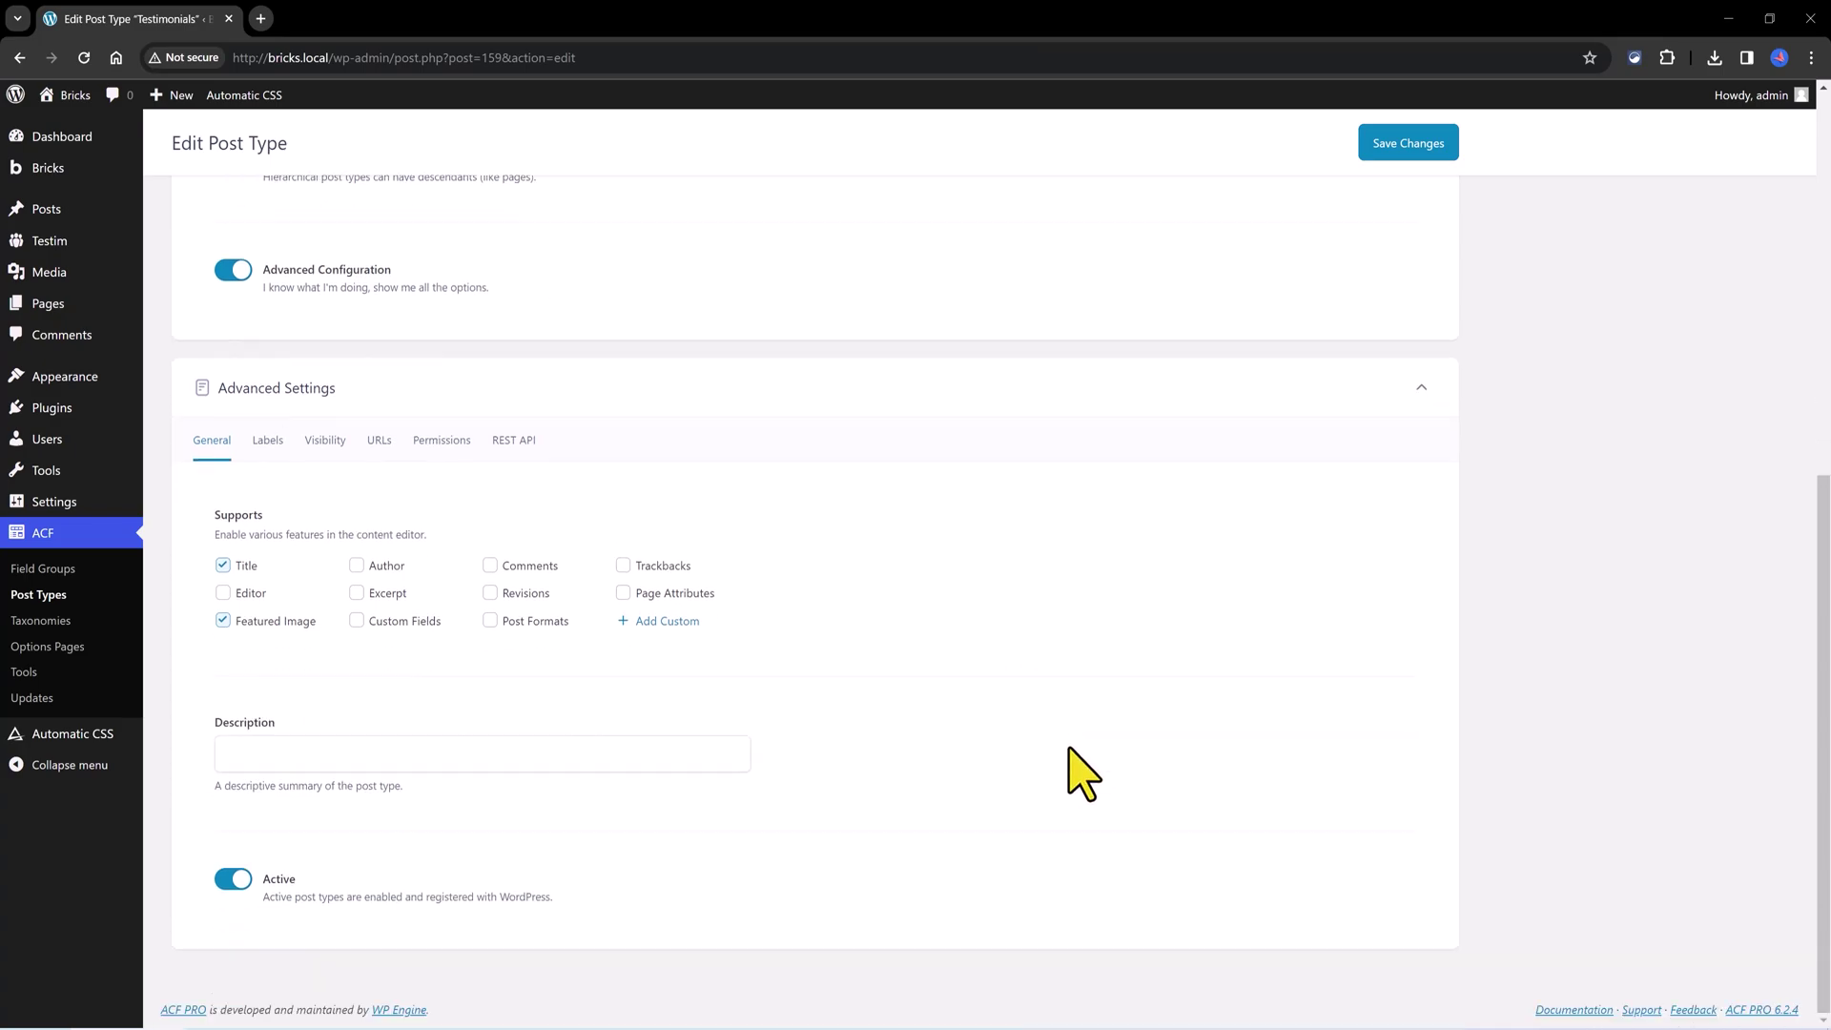
Review the Visibility settings: menu position 5 and the dashicons-groups menu icon.
left_click(333, 444)
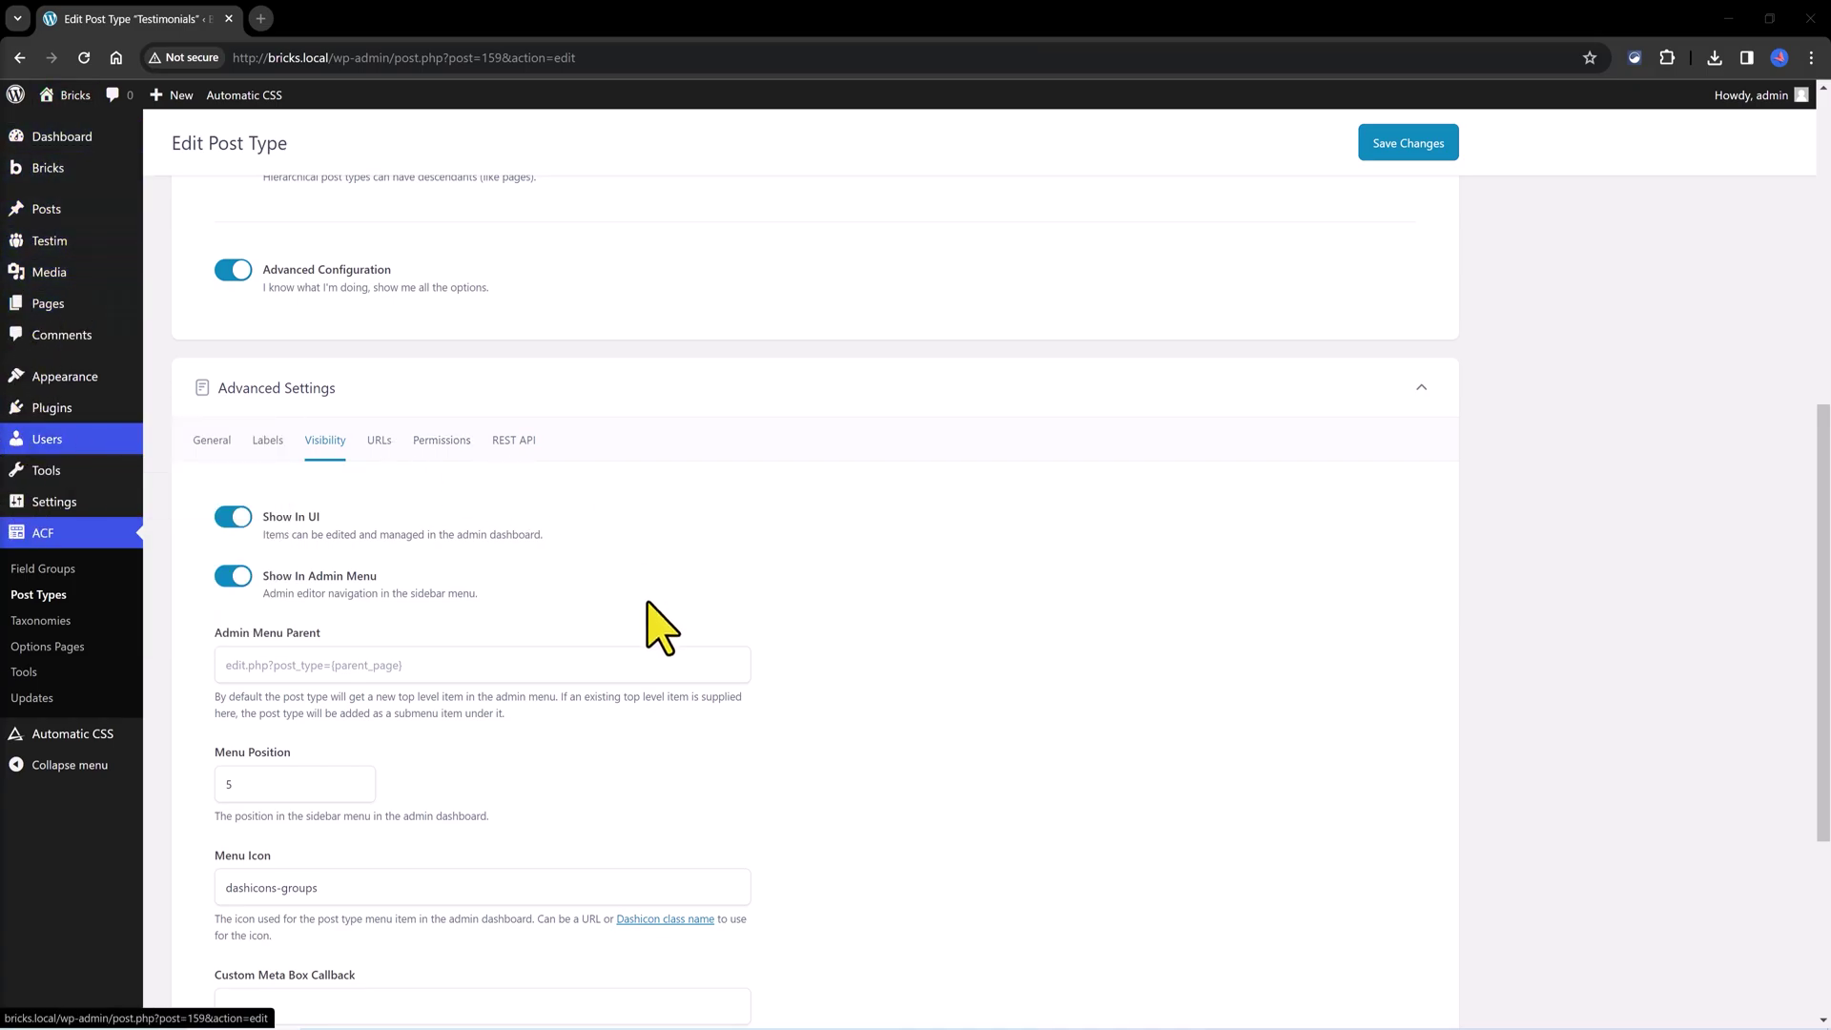
double_click(230, 784)
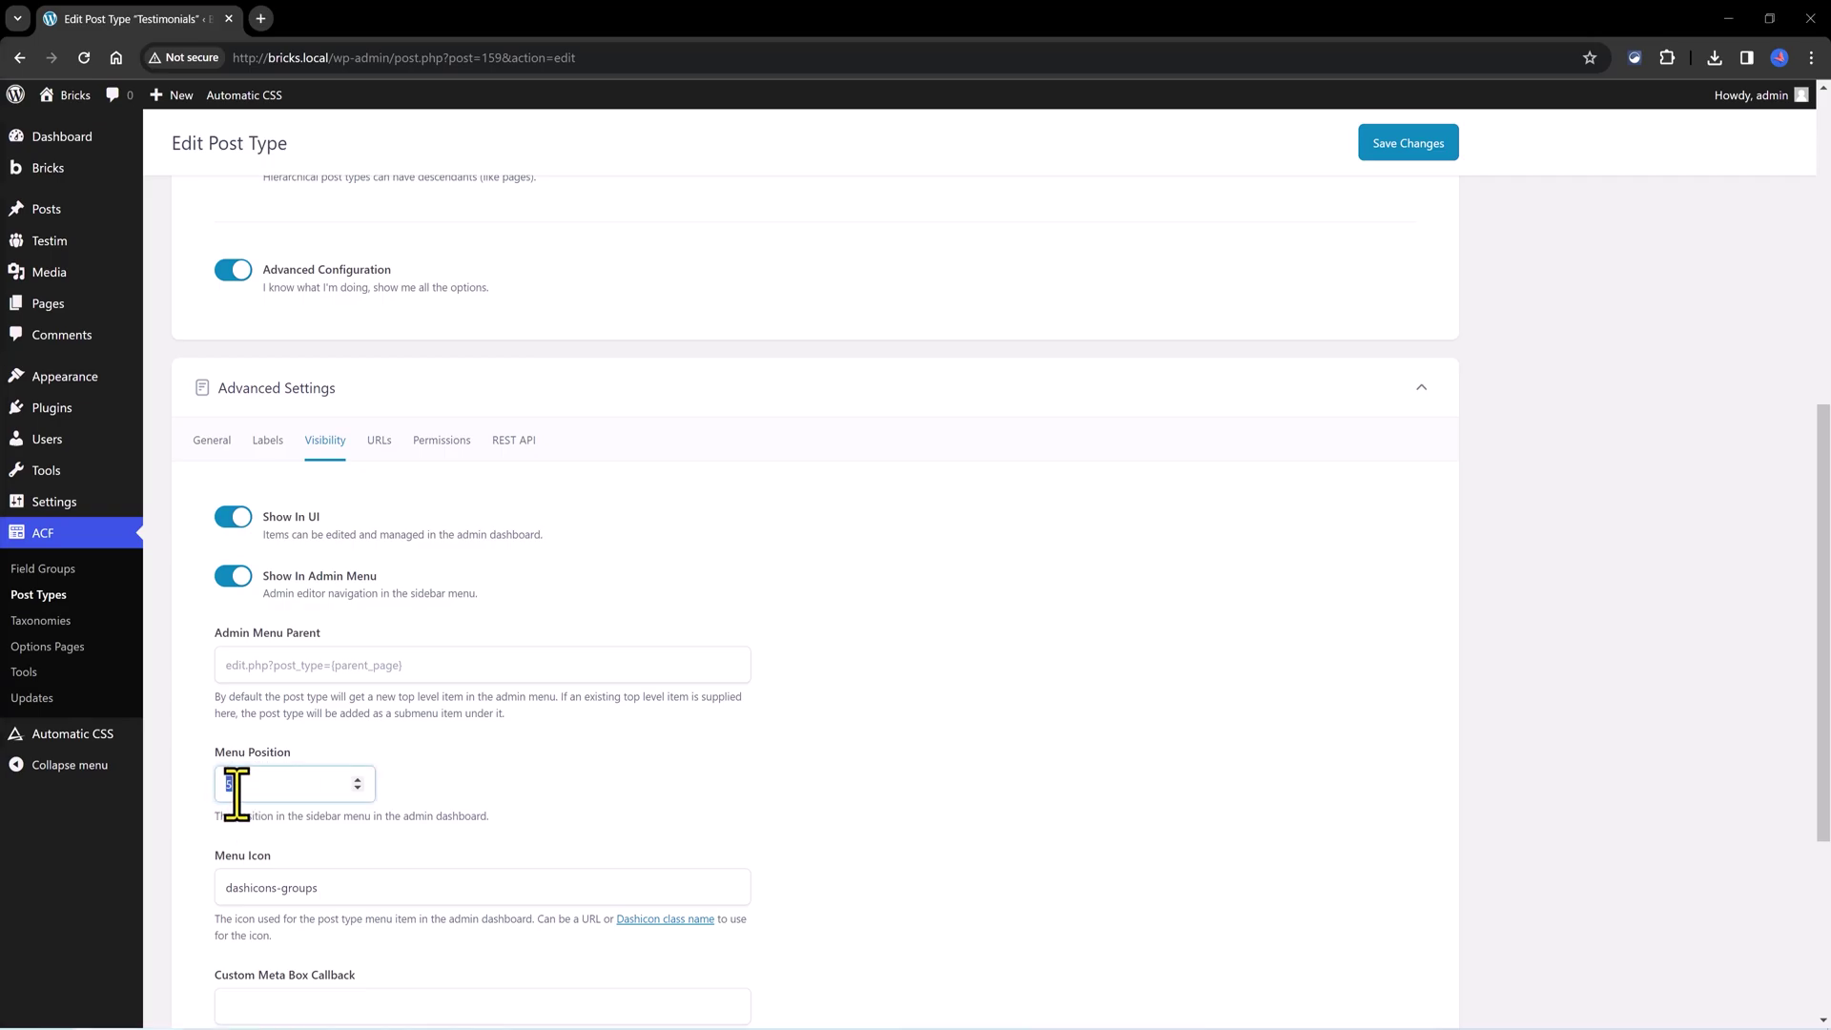
left_click(523, 809)
scroll(442, 776, "down", 3)
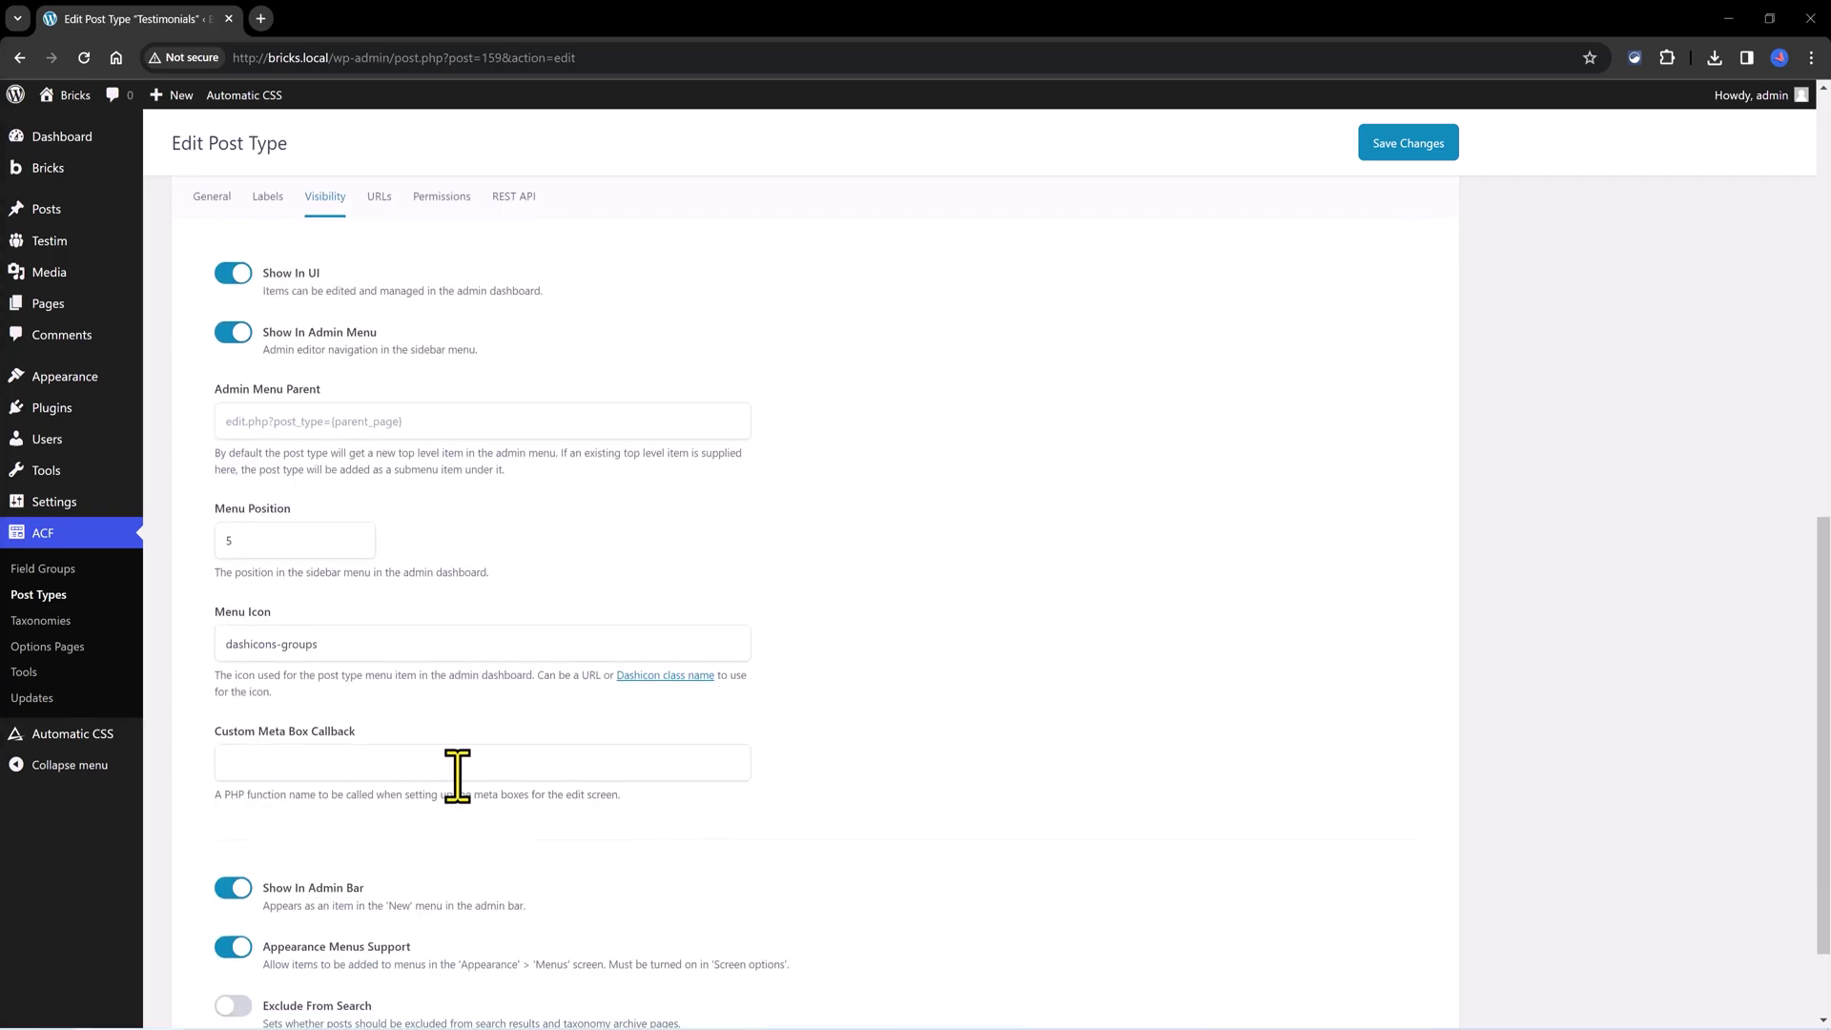
triple_click(311, 654)
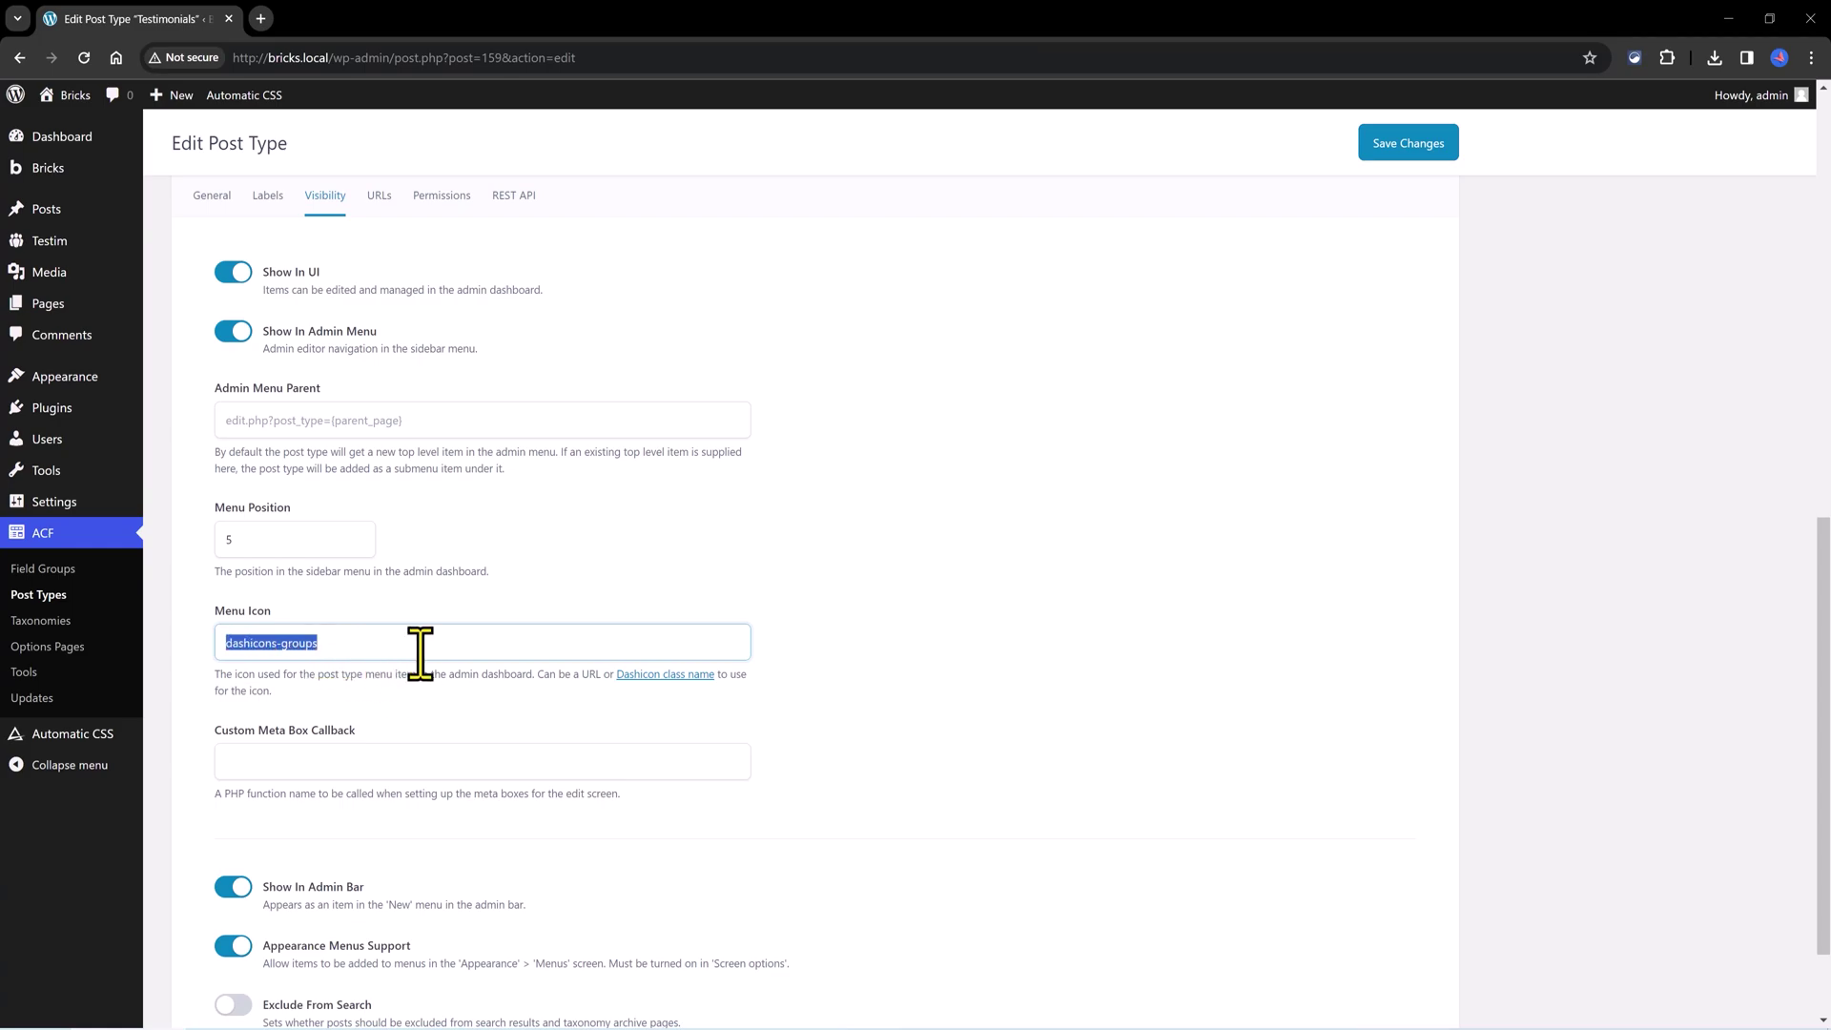
left_click(482, 701)
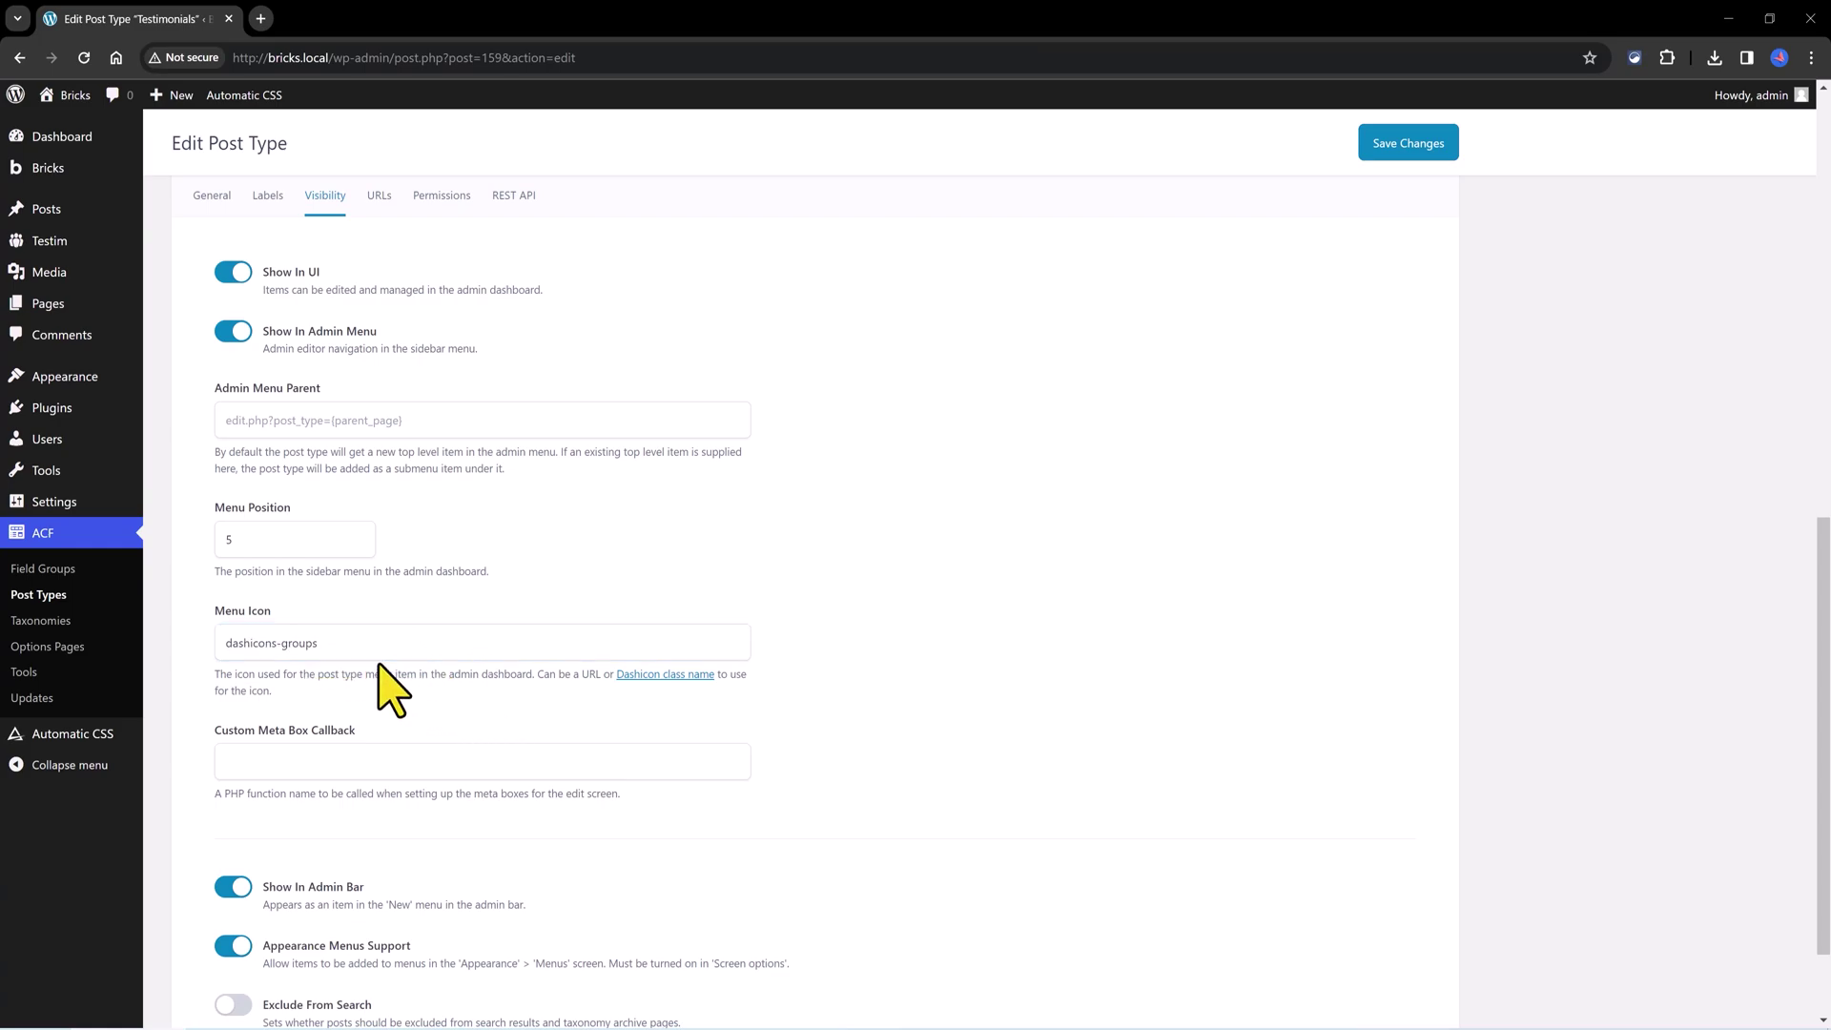
left_click(668, 678)
key("ctrl+w")
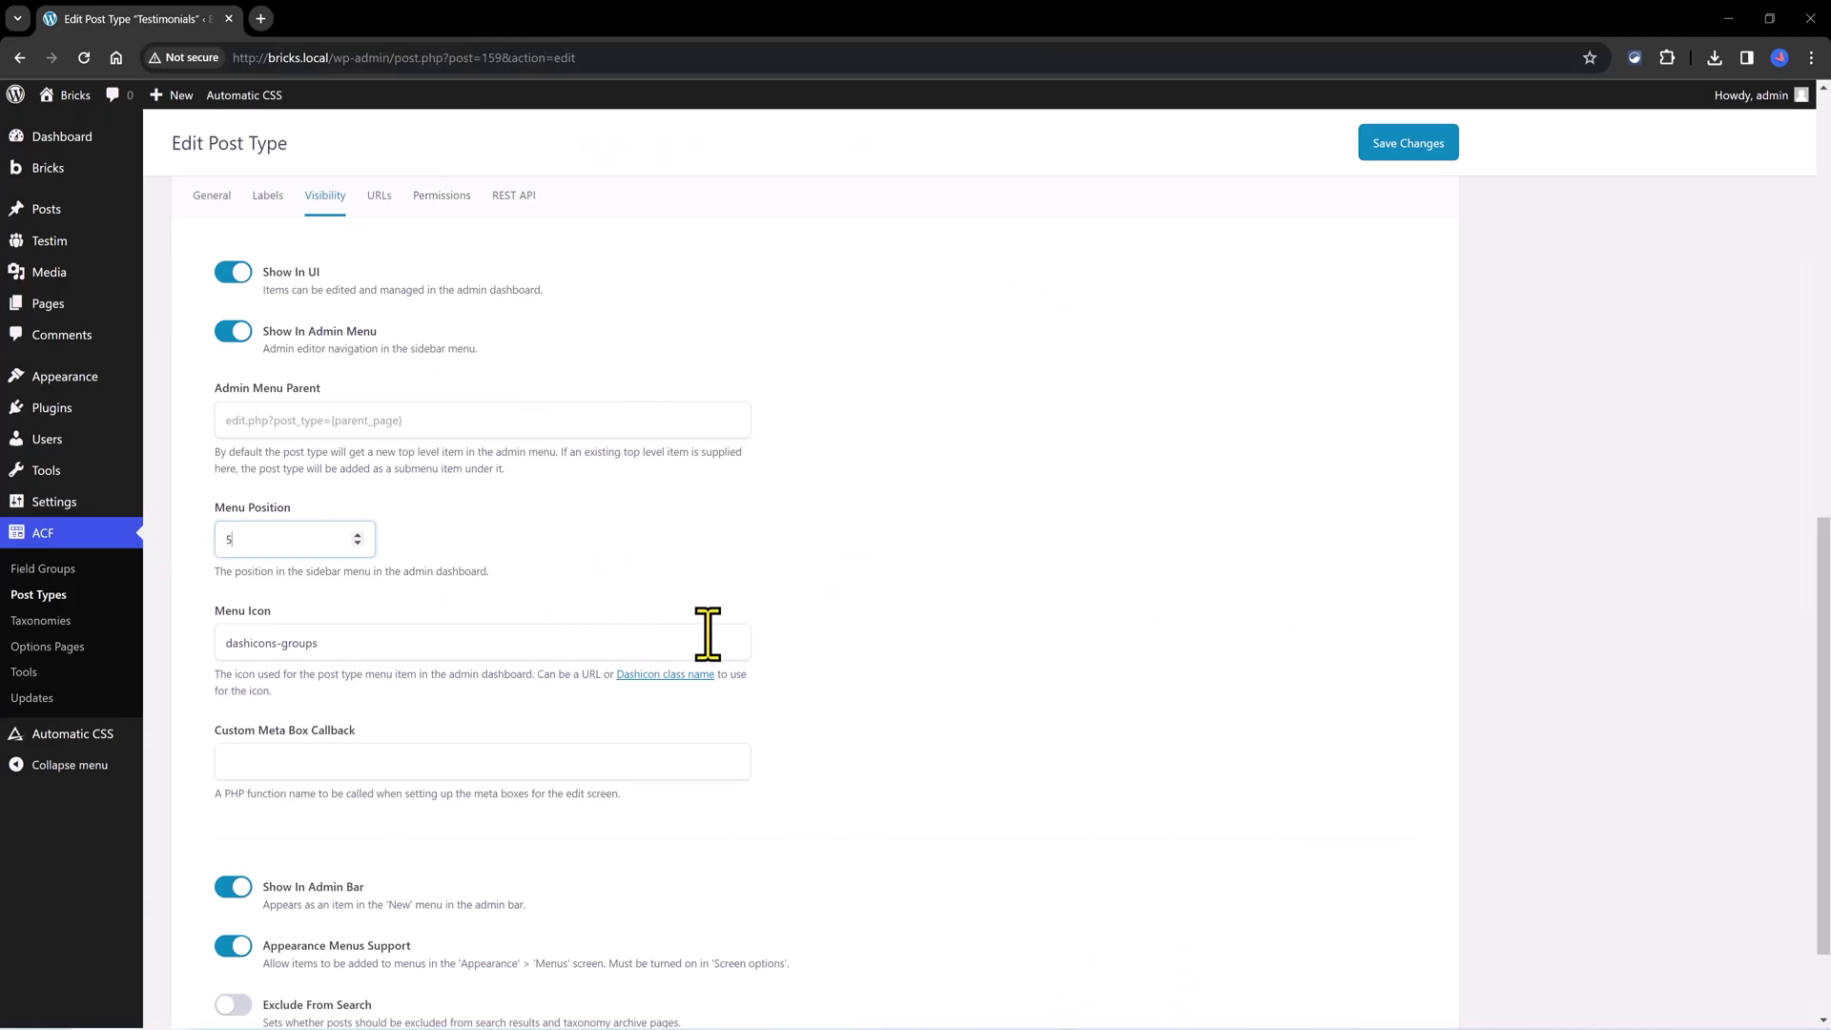
left_click(943, 663)
scroll(943, 663, "down", 1)
scroll(954, 687, "down", 1)
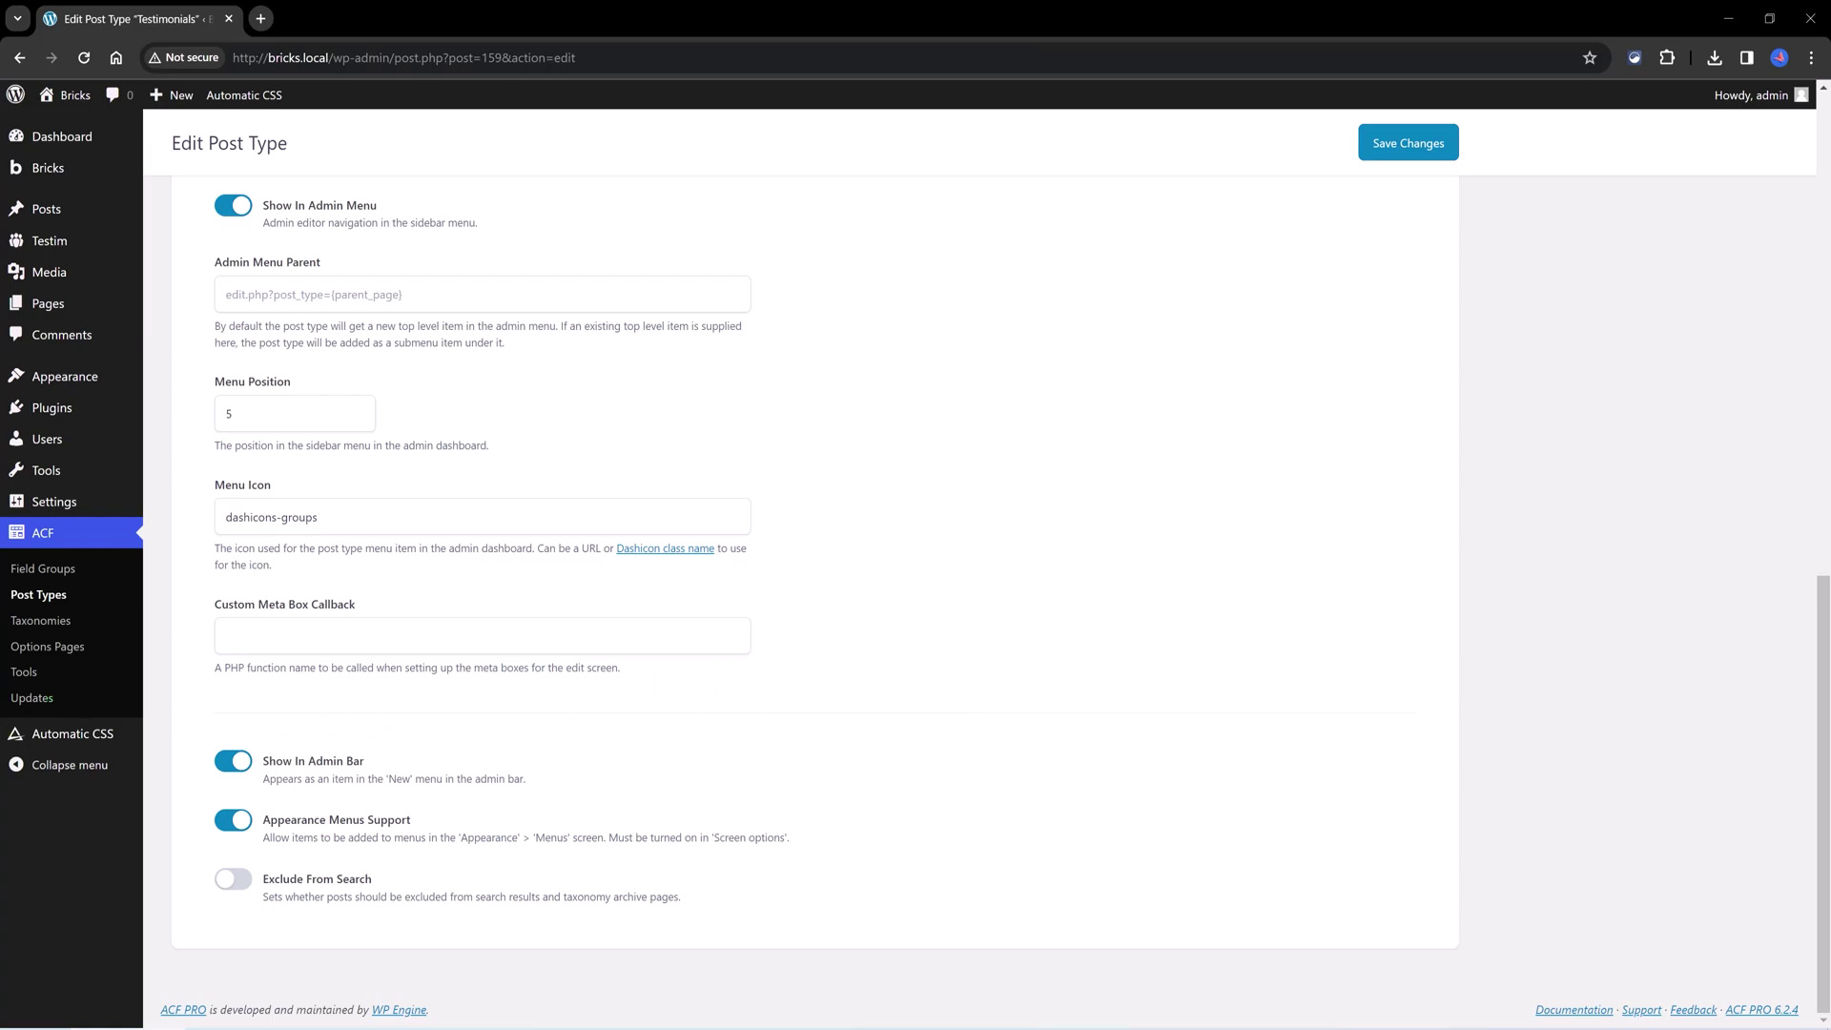
Move from the Testimonials post type editor to ACF's Field Groups list.
scroll(924, 728, "up", 12)
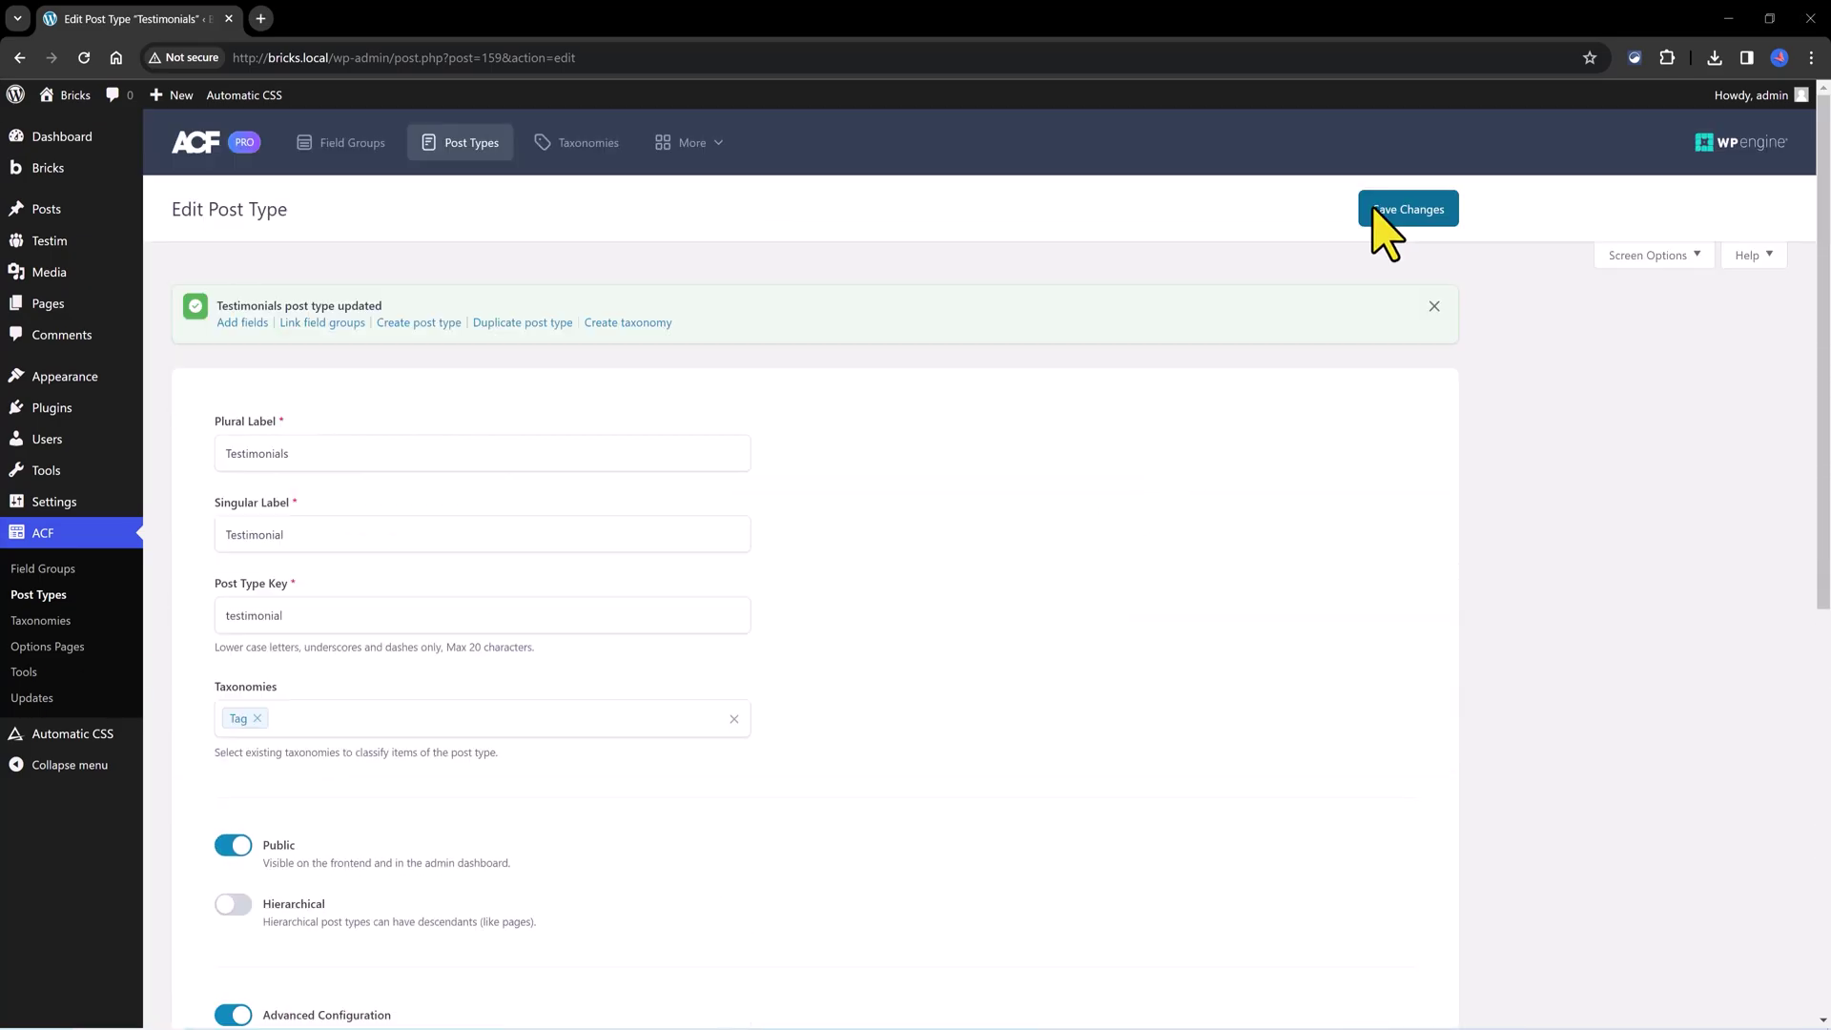
mouse_move(65, 246)
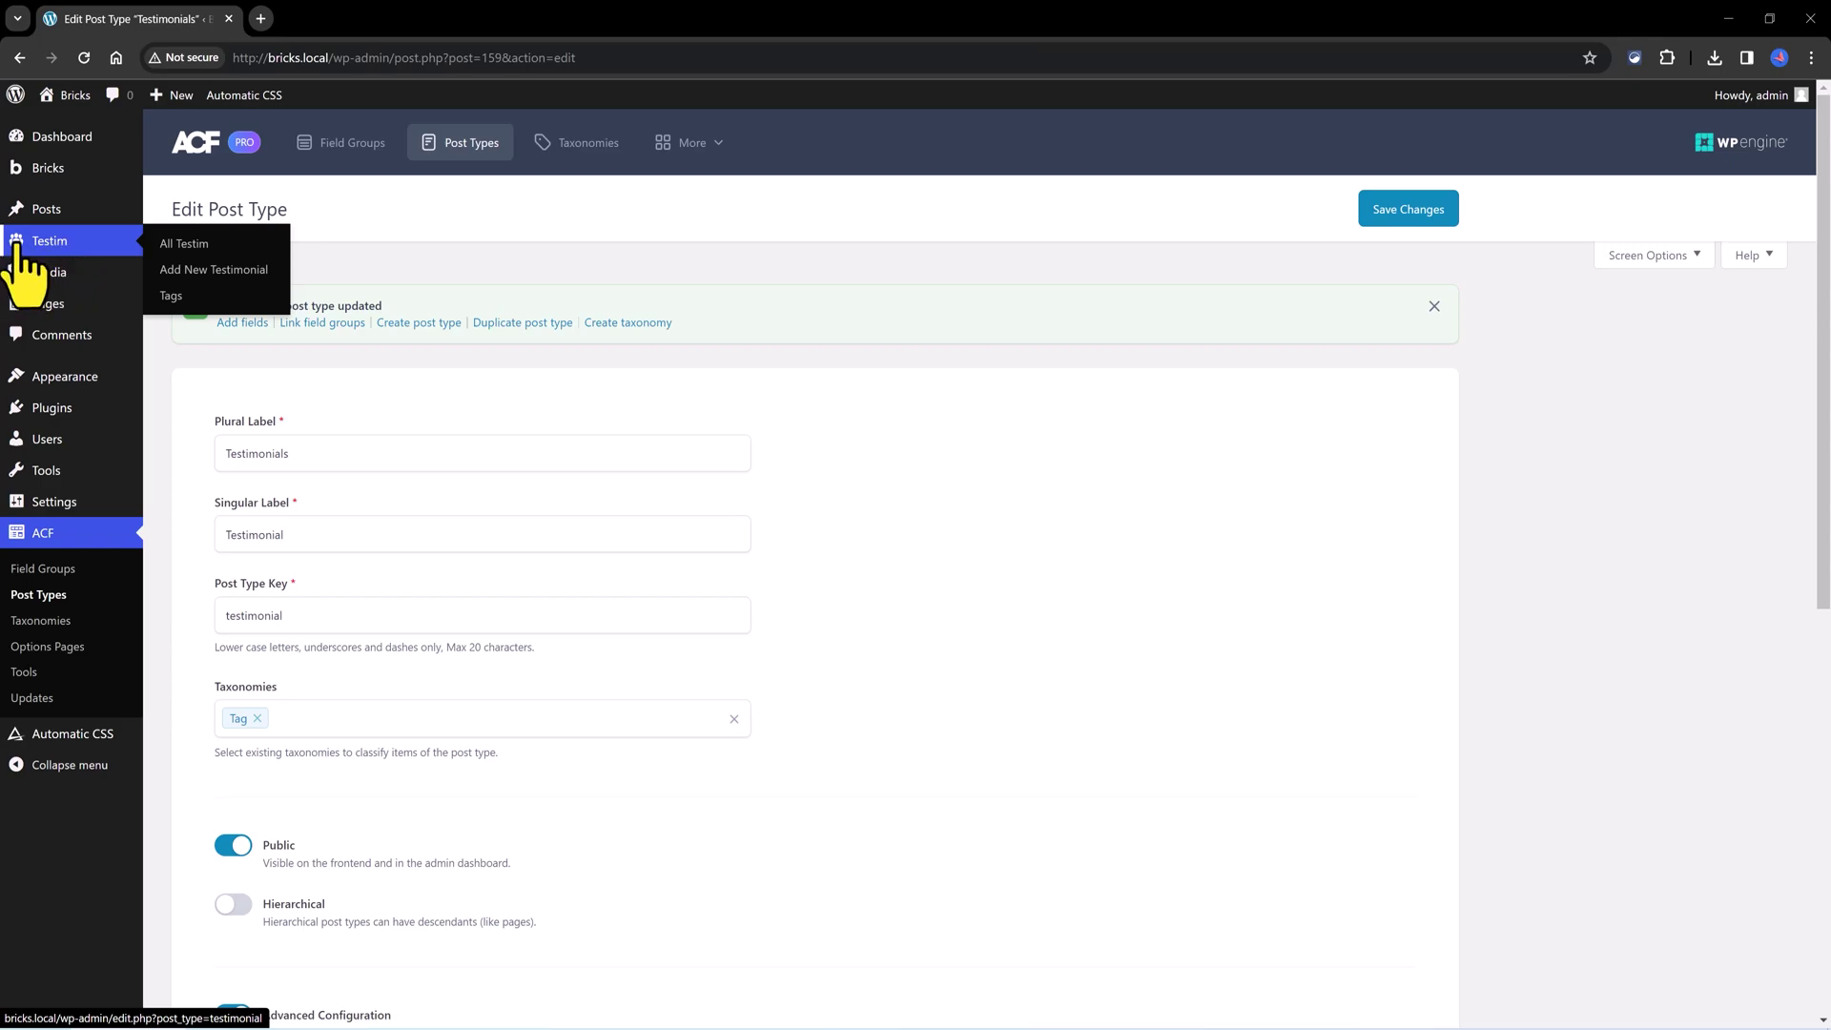
left_click(56, 571)
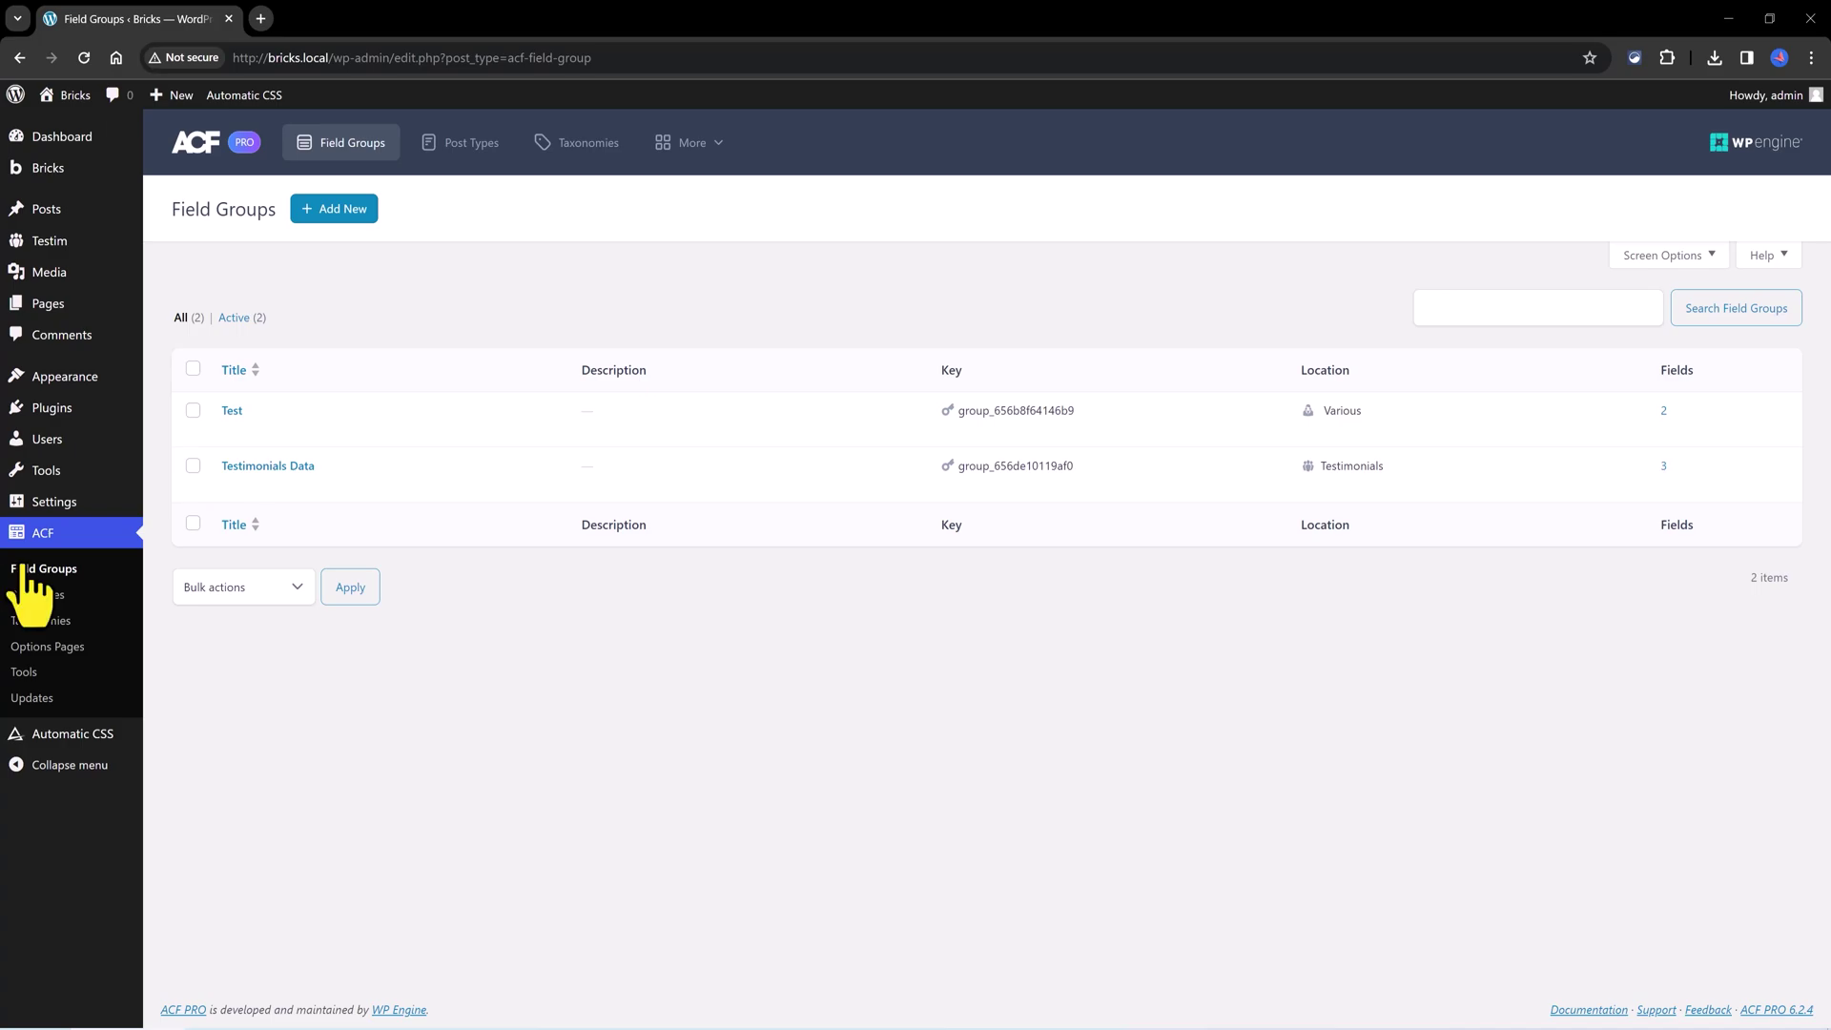
Keep Testimonial as the location rule's post type in Testimonials Data and save the group.
left_click(231, 485)
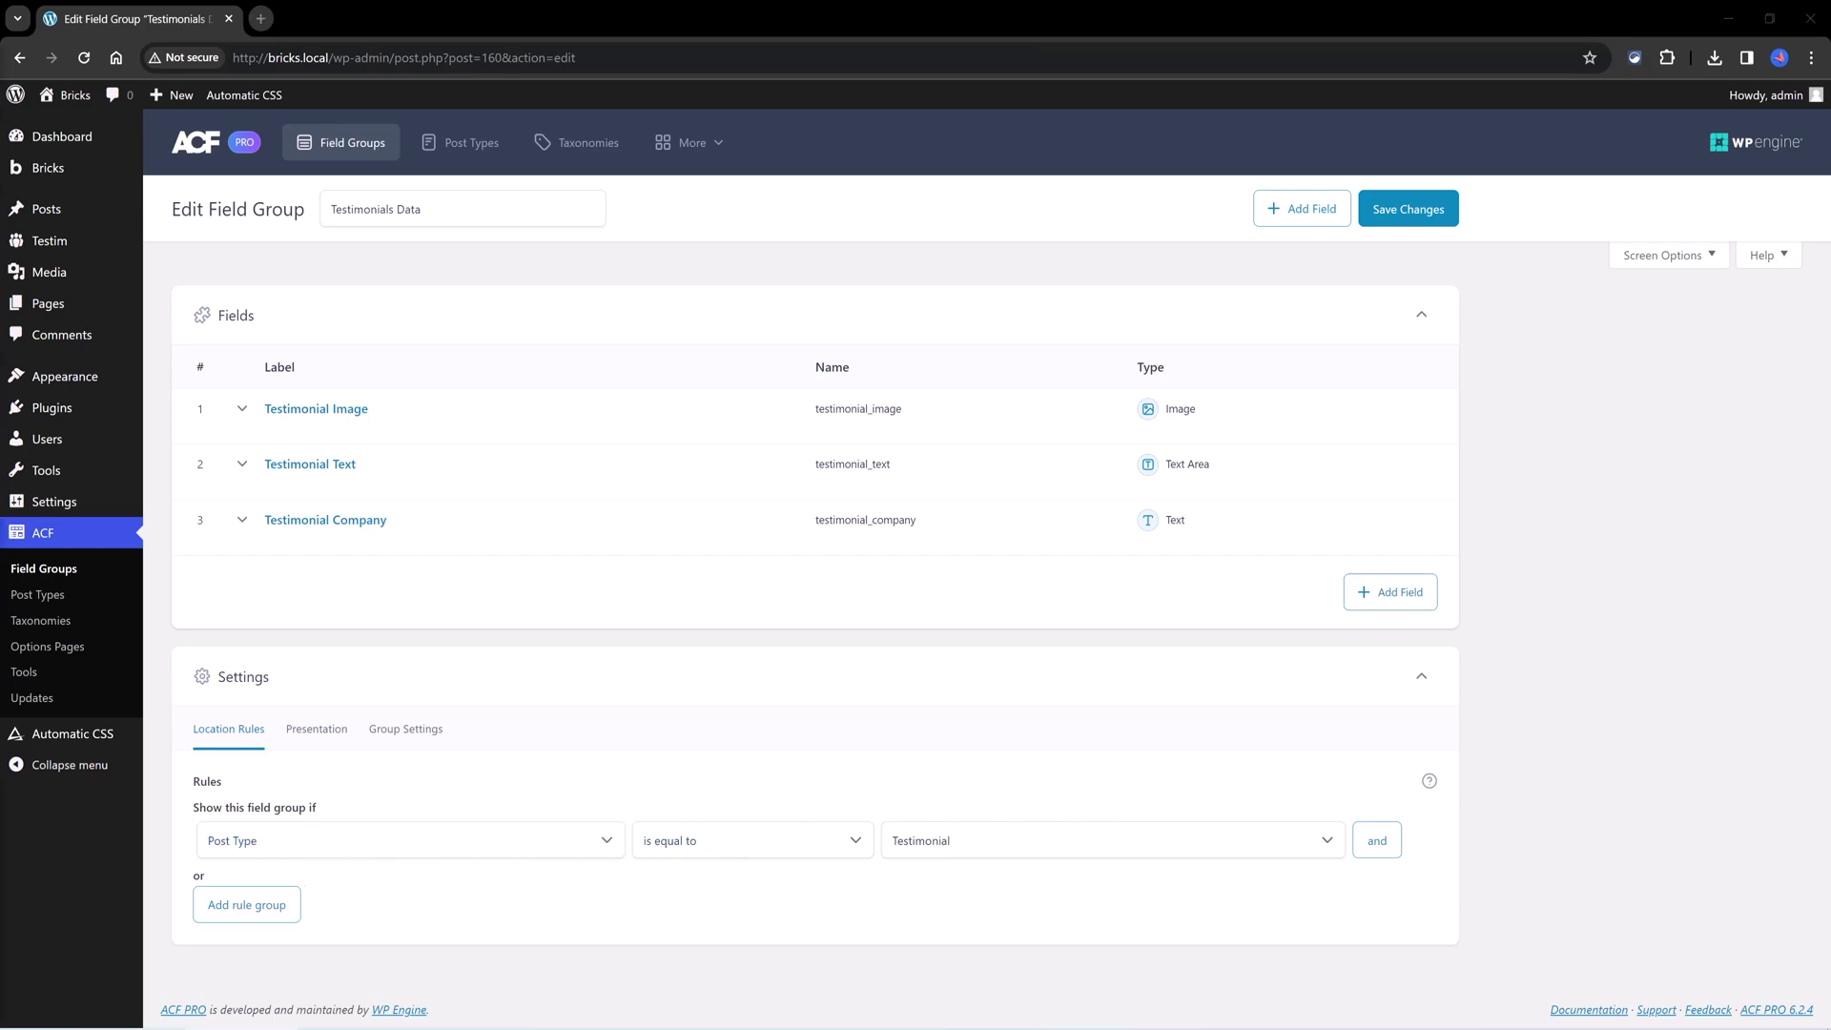
left_click(923, 844)
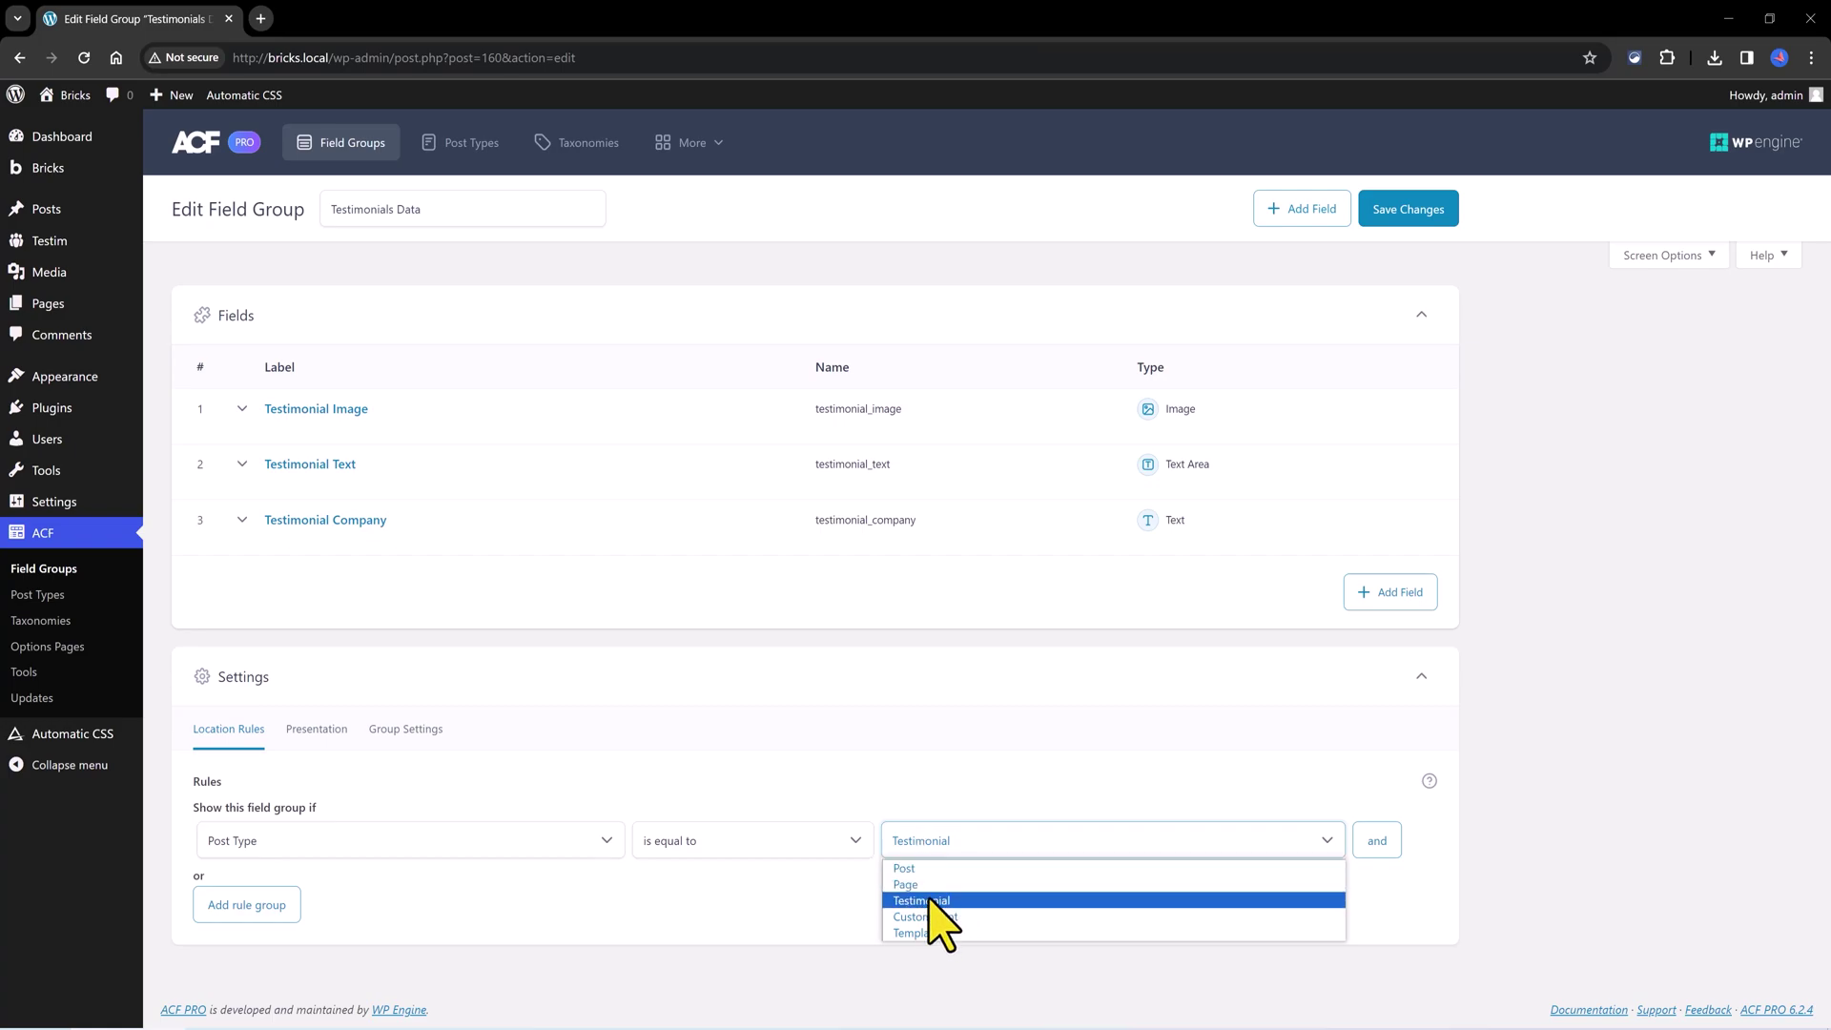
left_click(930, 902)
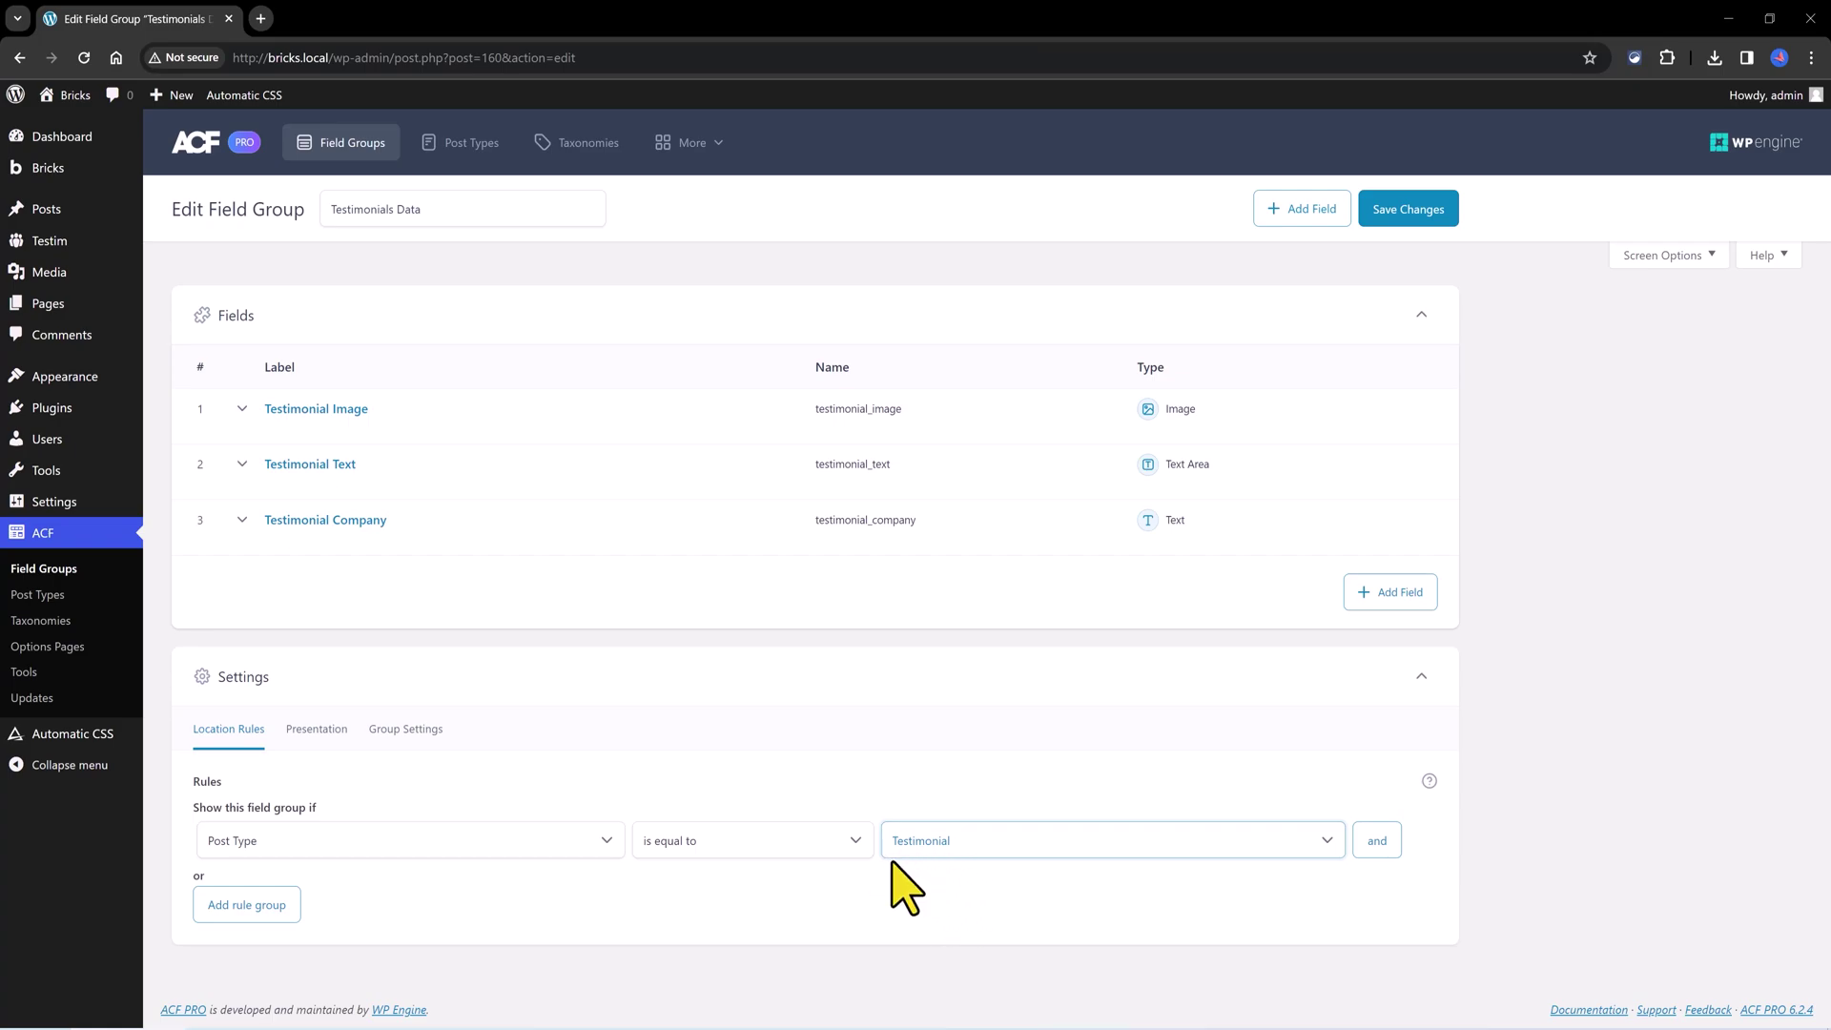
left_click(1373, 229)
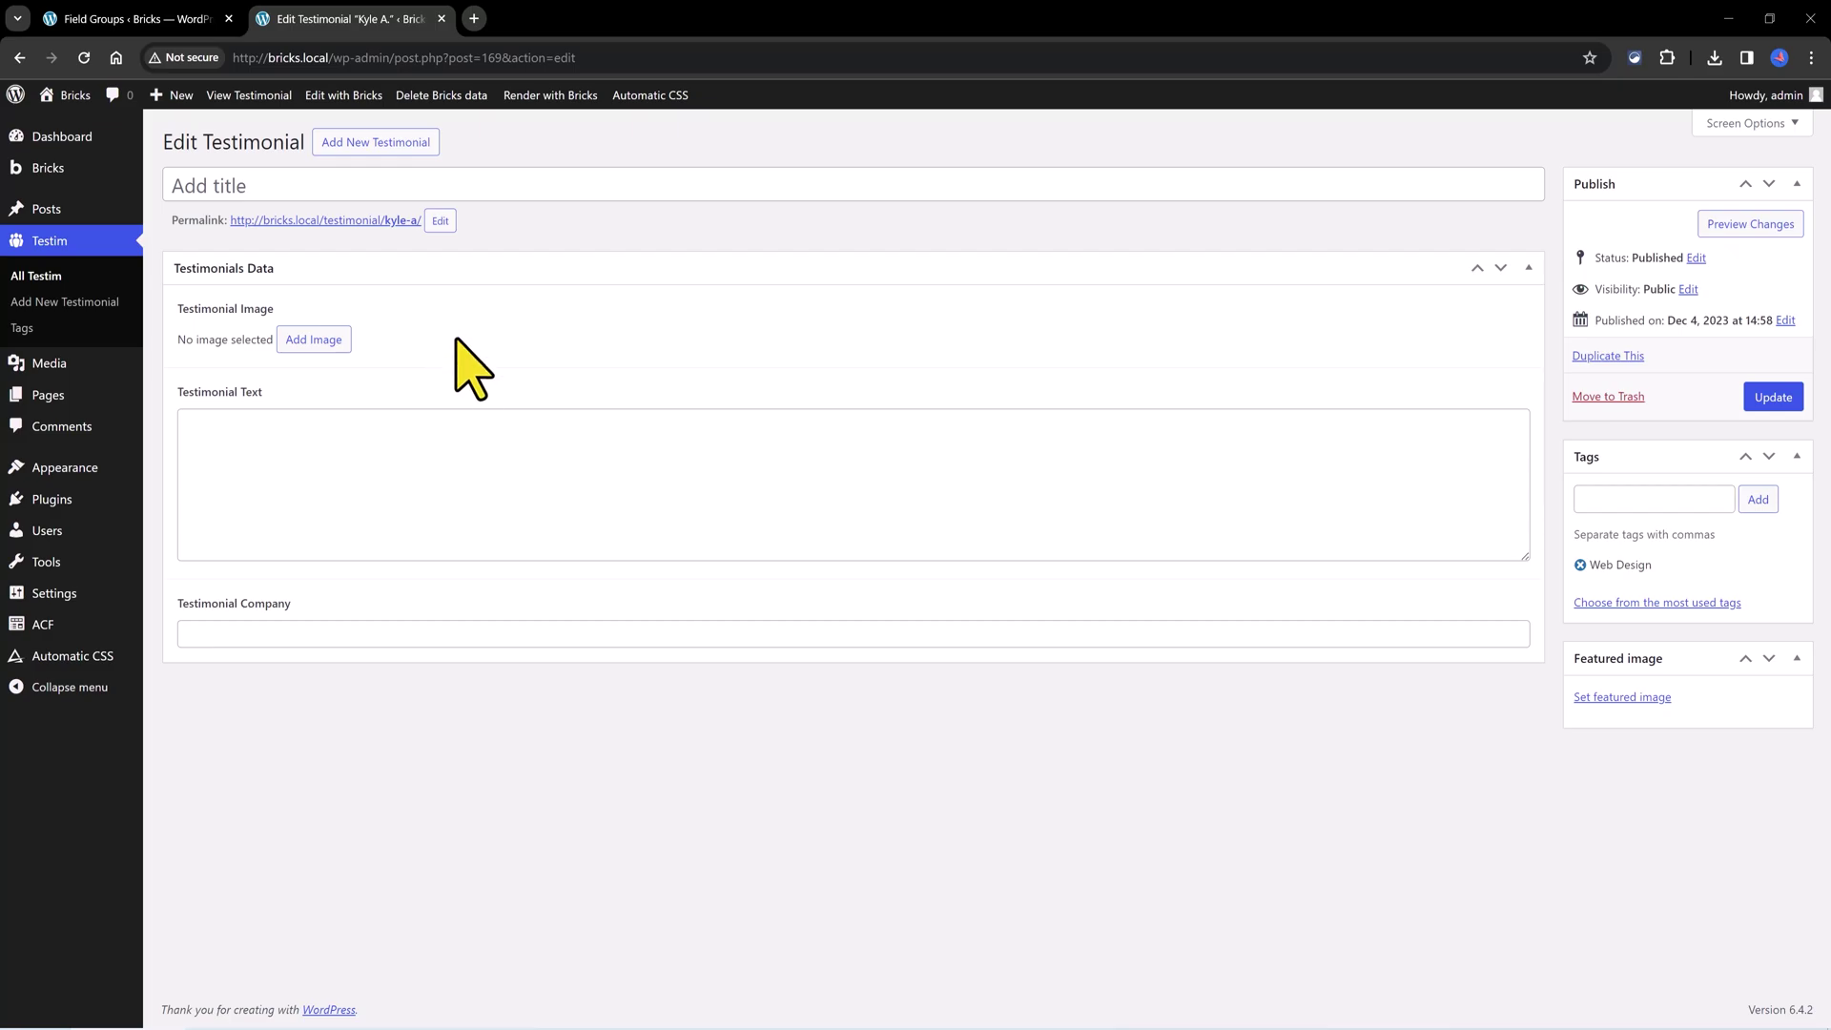
key("ctrl+shift+Tab")
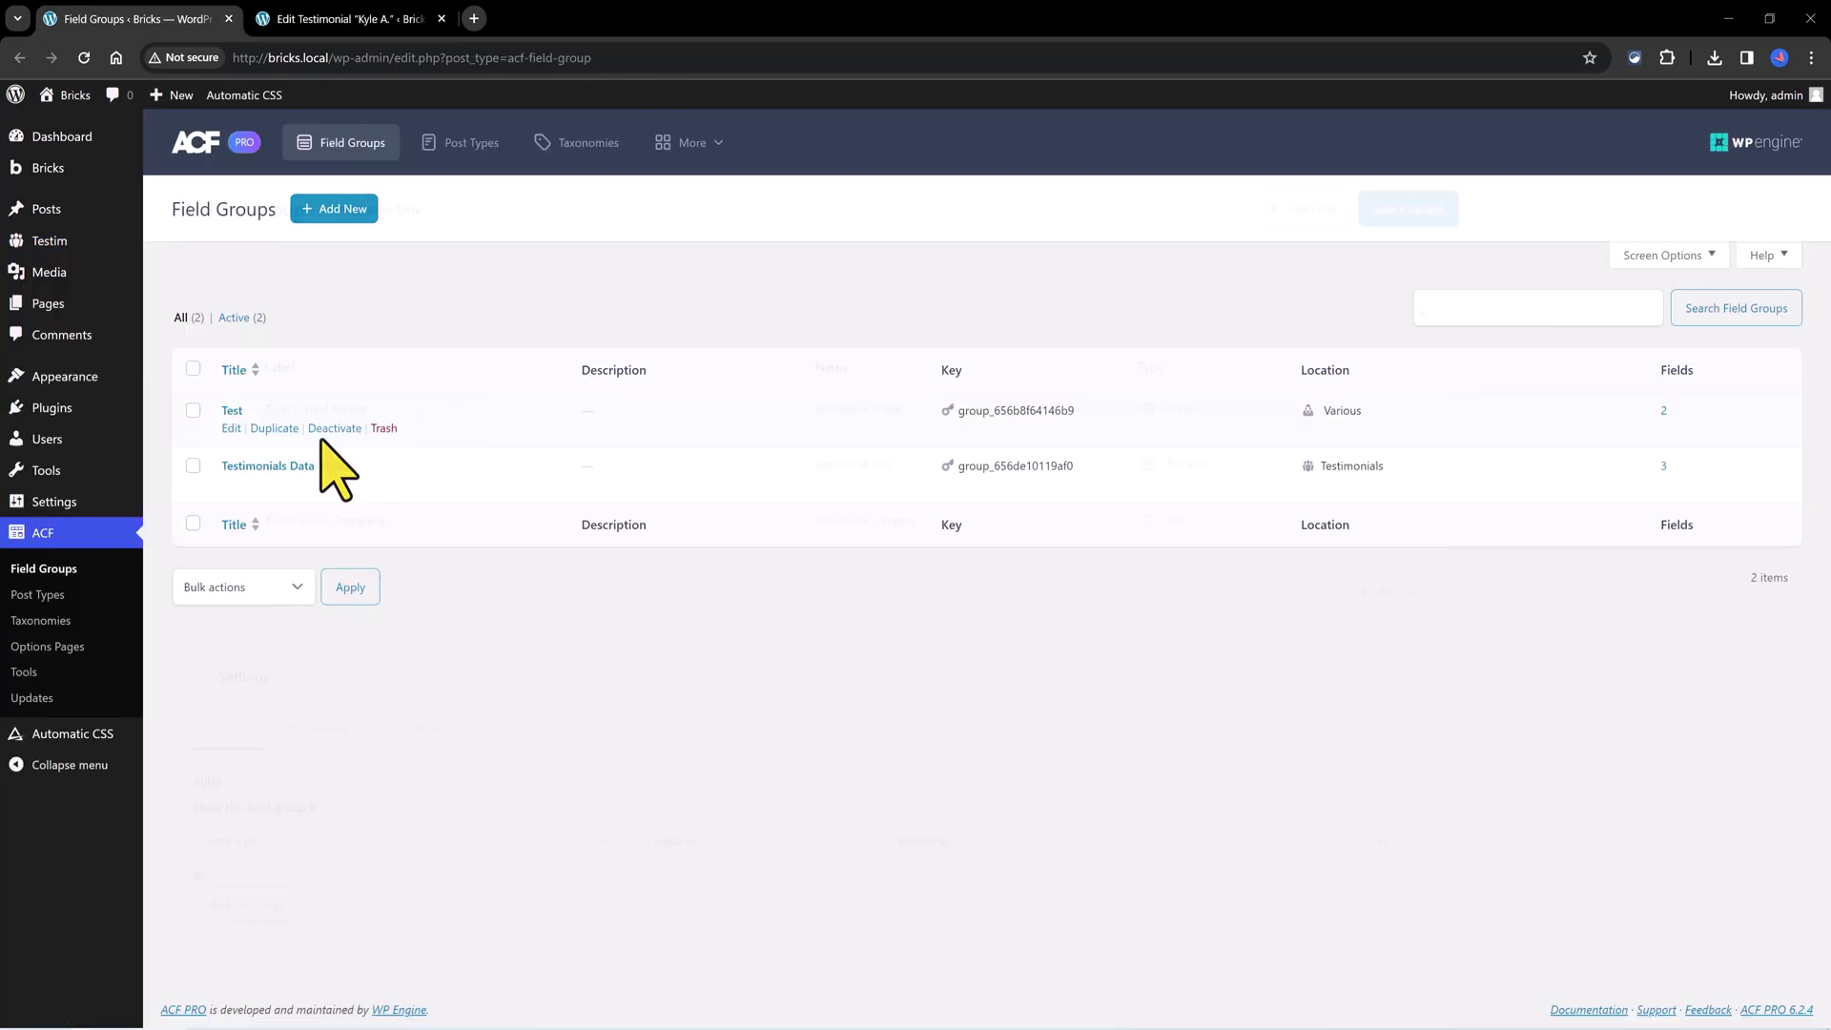
left_click(272, 466)
left_click_drag(251, 412, 403, 395)
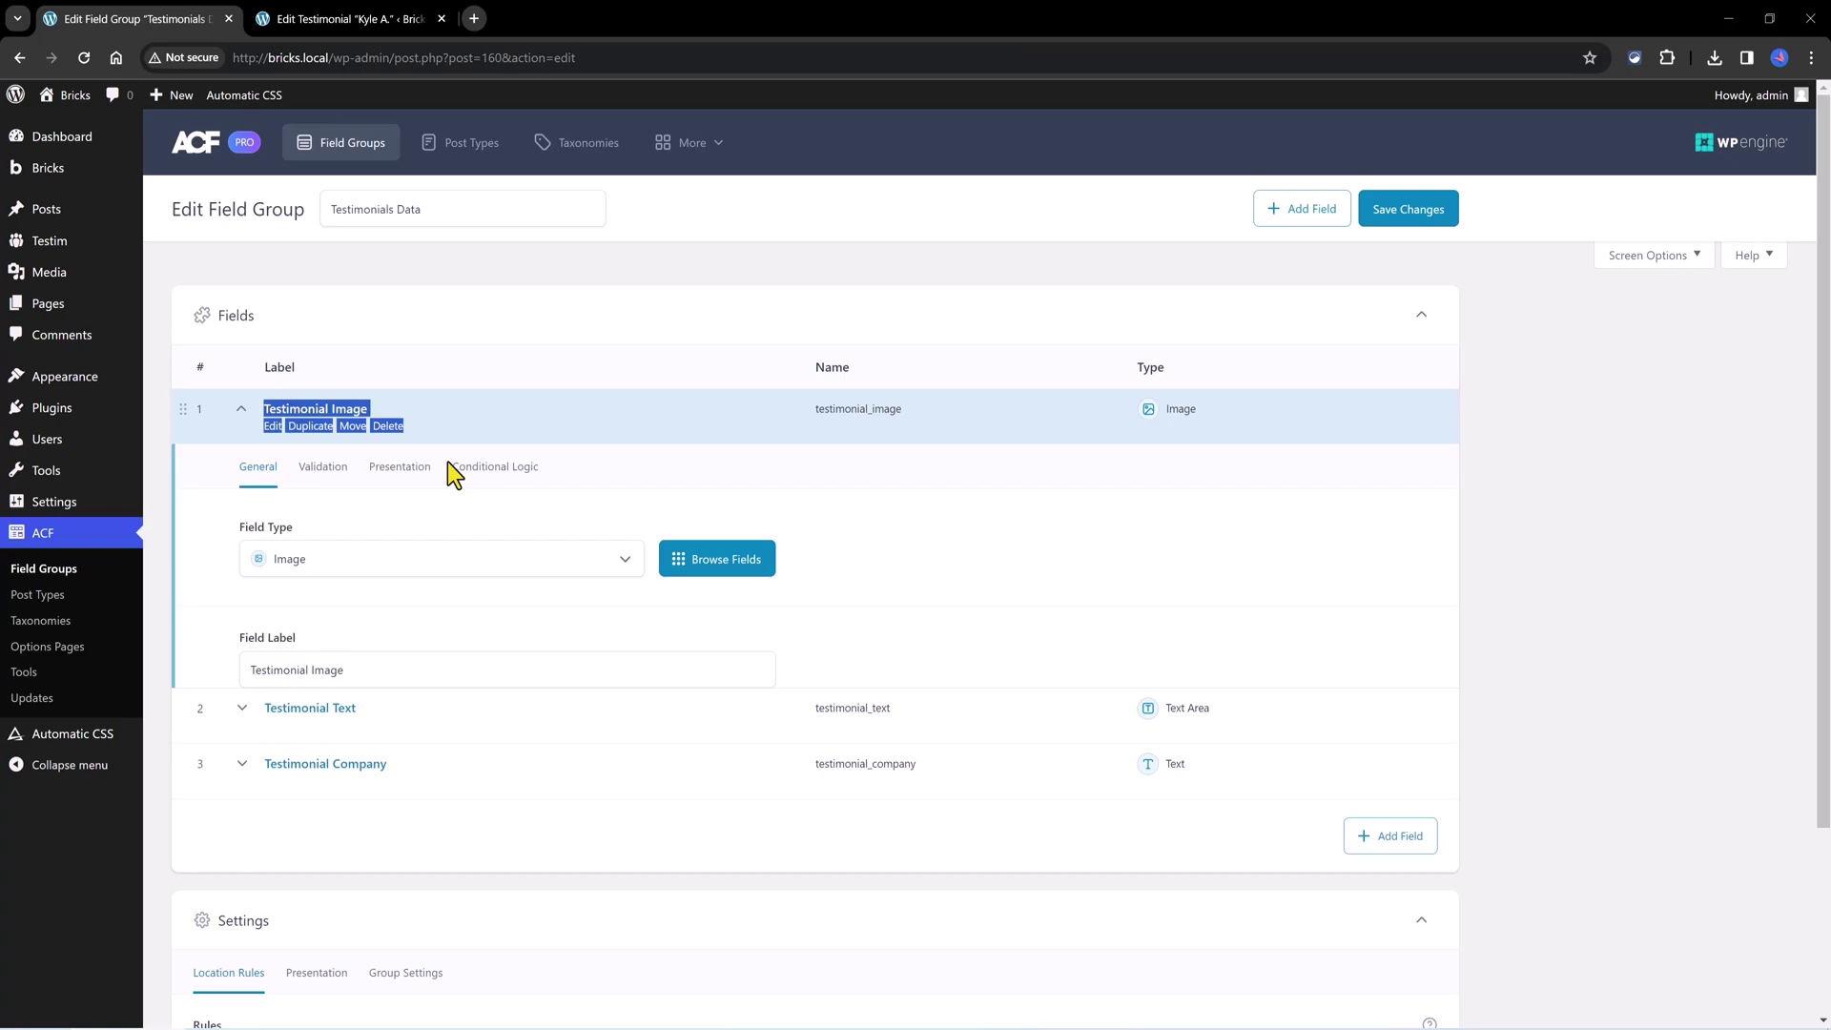
left_click(240, 416)
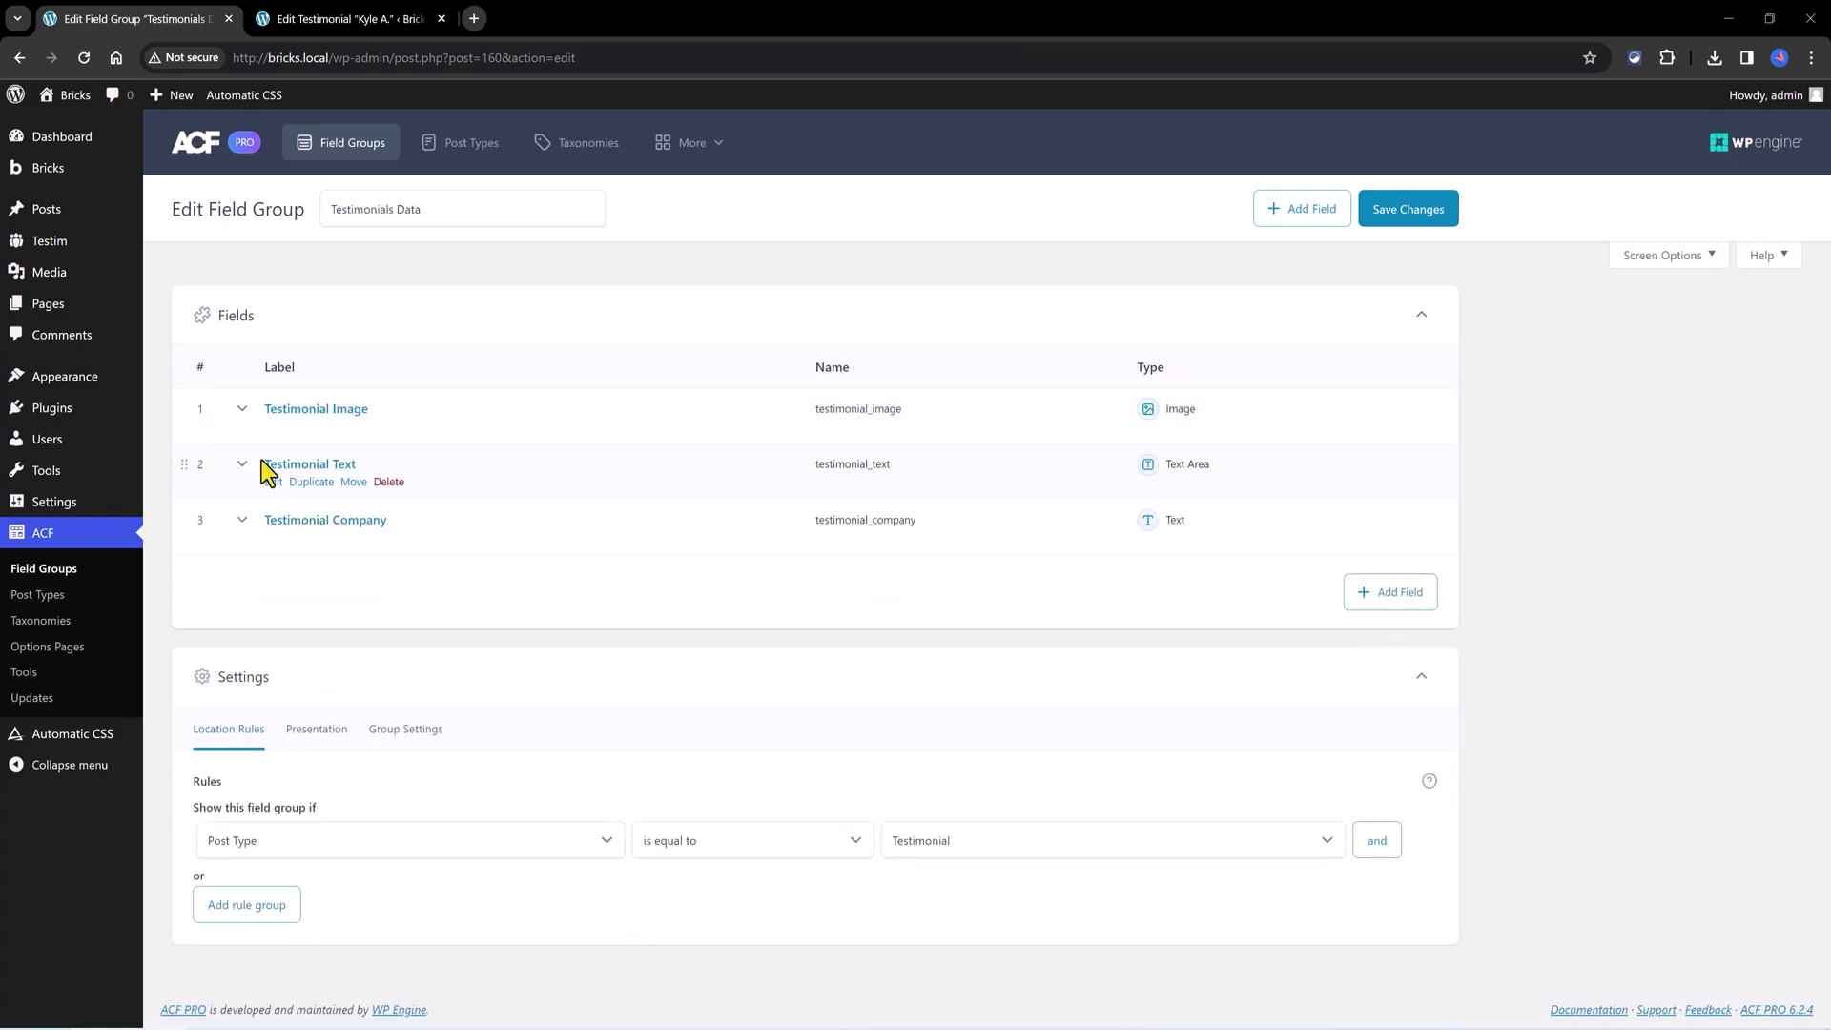
left_click_drag(261, 460, 359, 461)
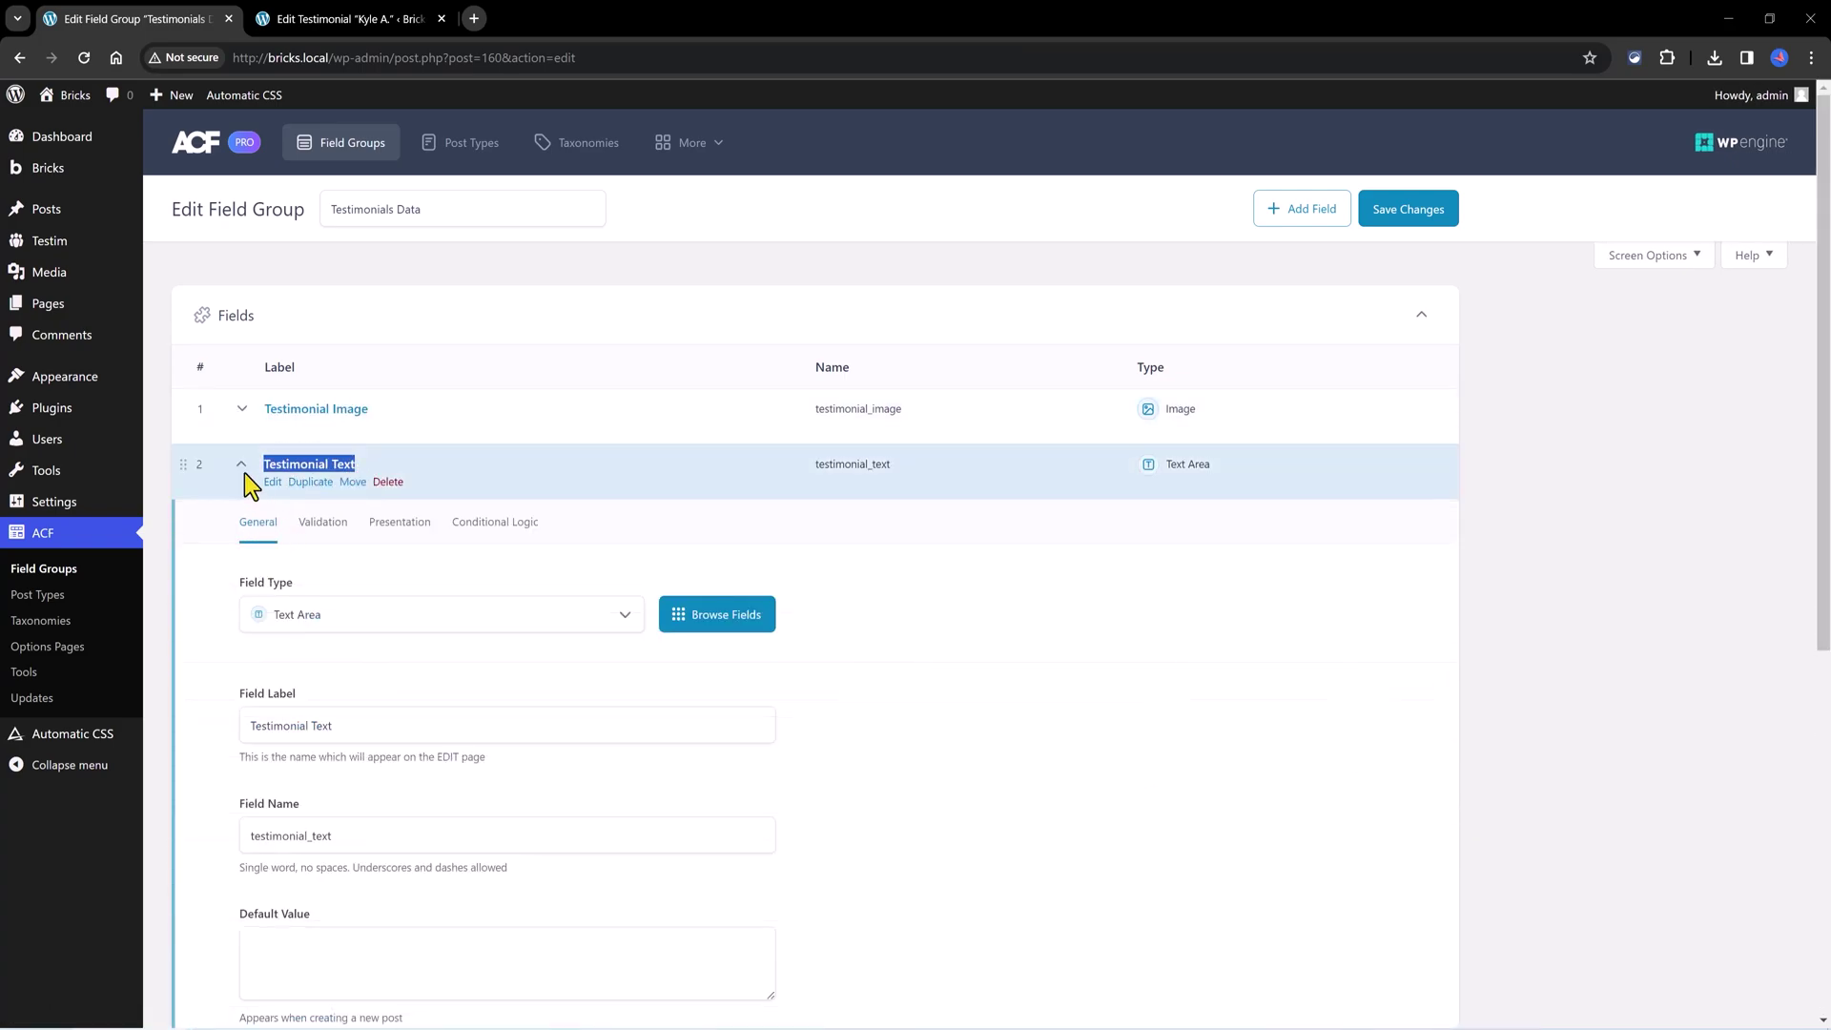
left_click(243, 471)
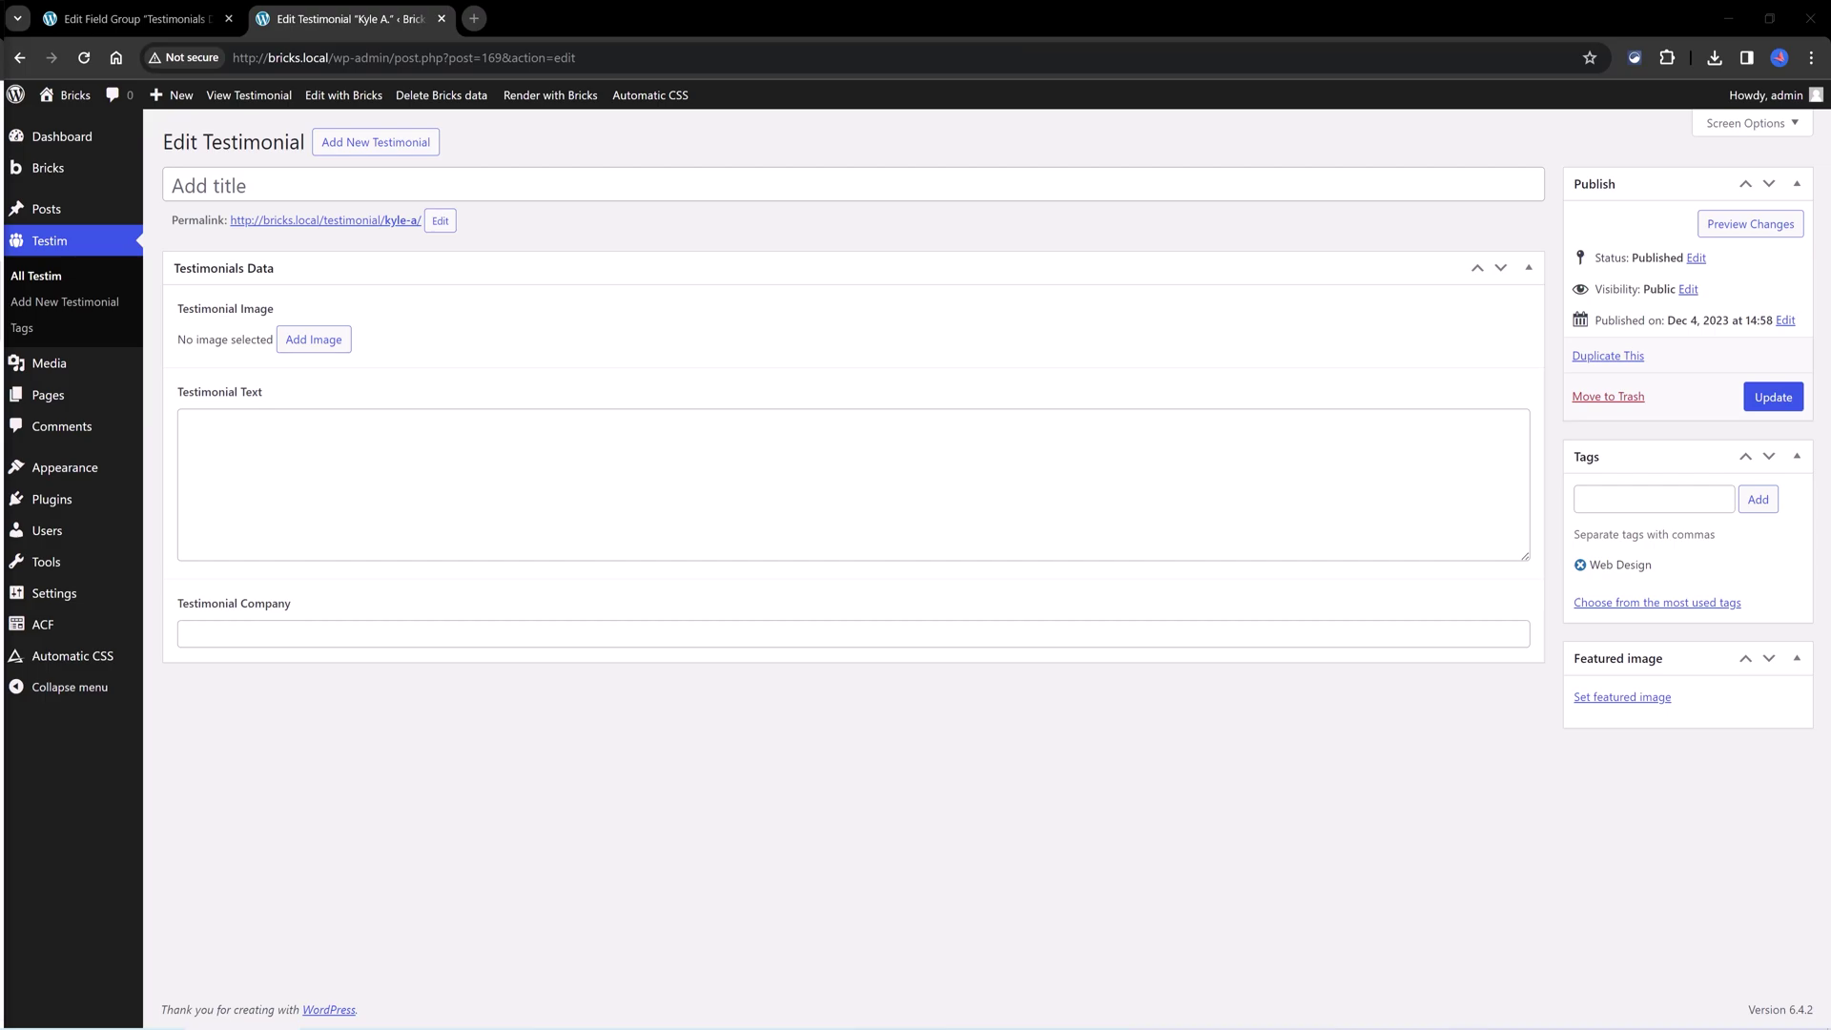
Paste the author's name as title, insert the portrait of the man with glasses, and paste the testimonial text.
left_click(286, 186)
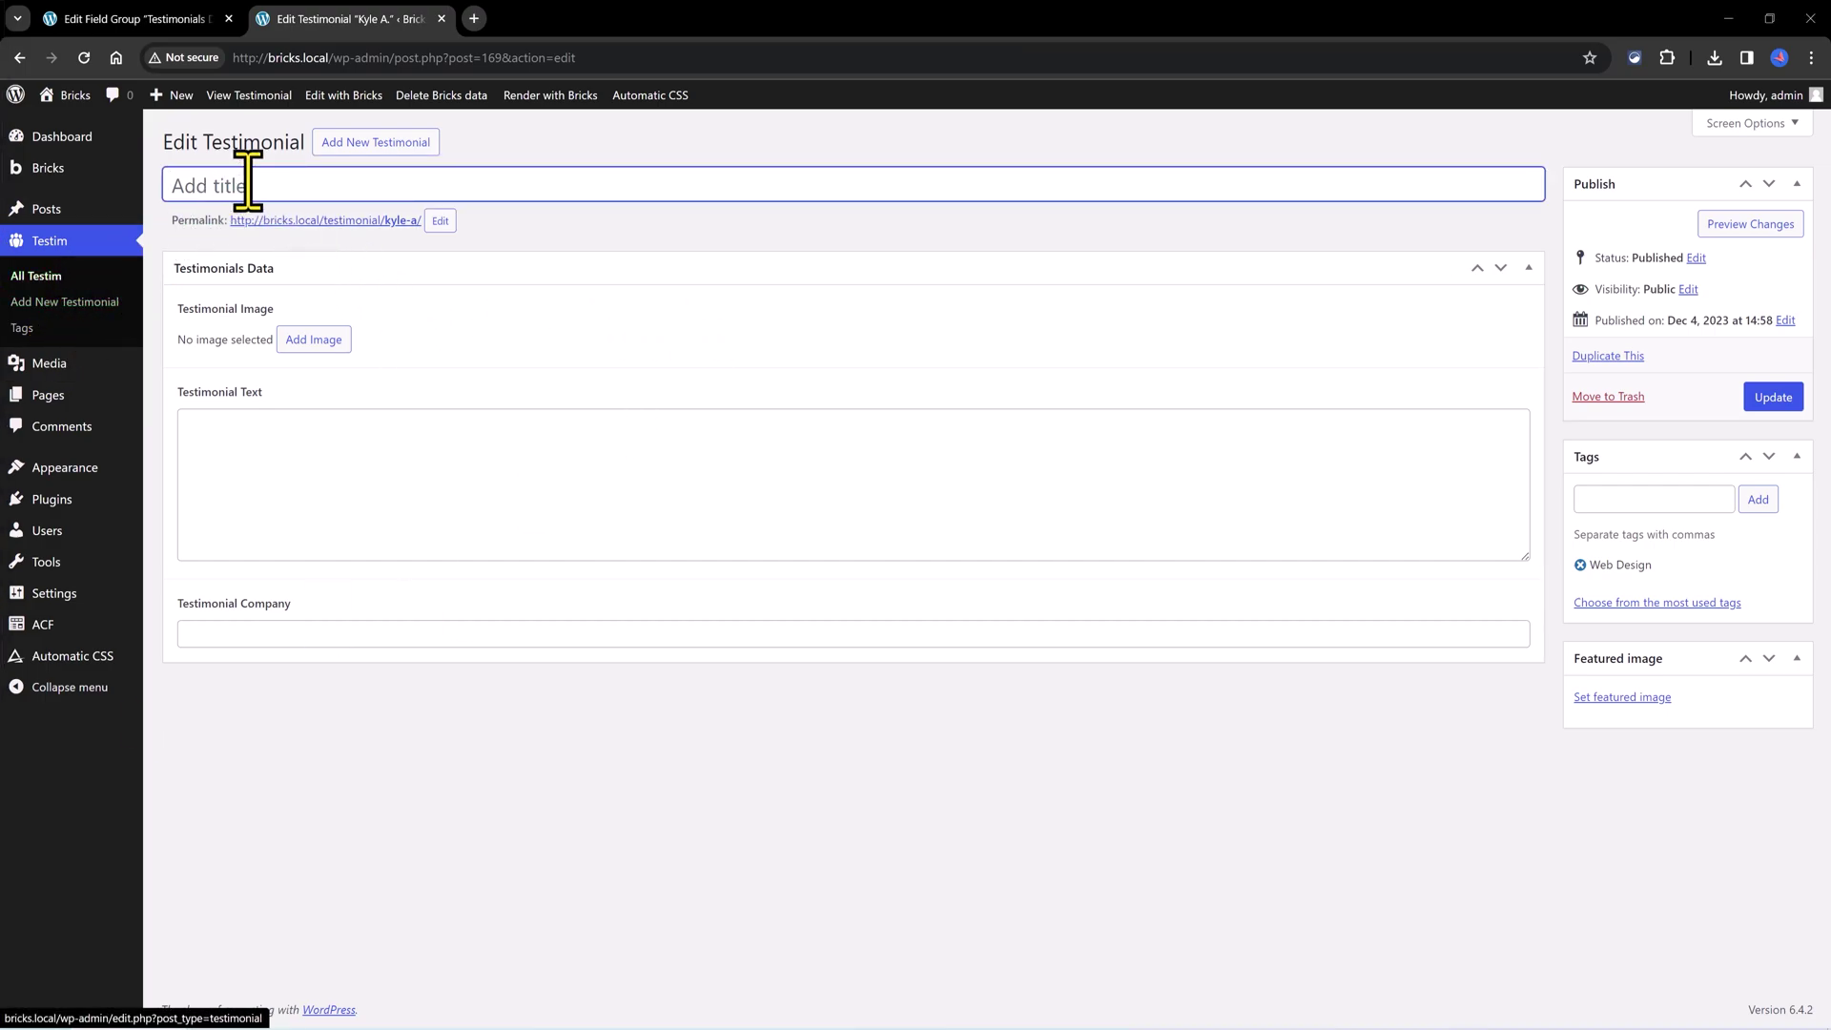
type("Kyle A.")
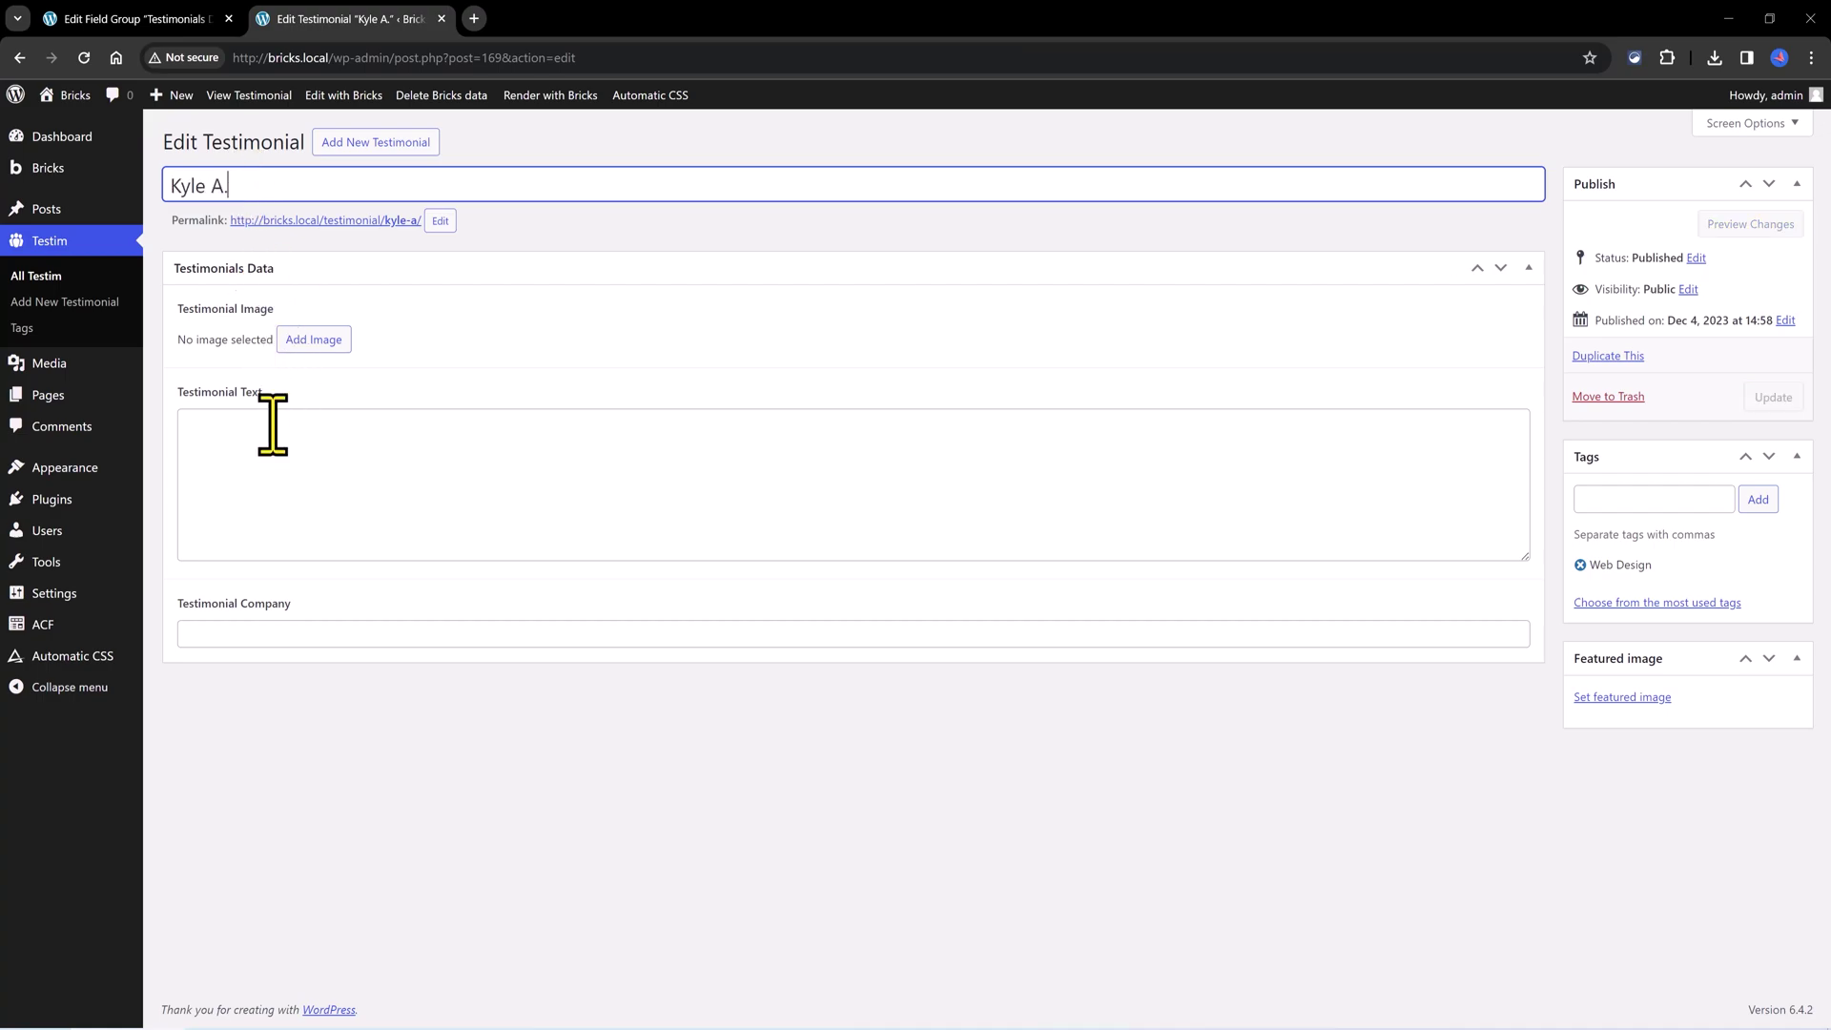
left_click(314, 340)
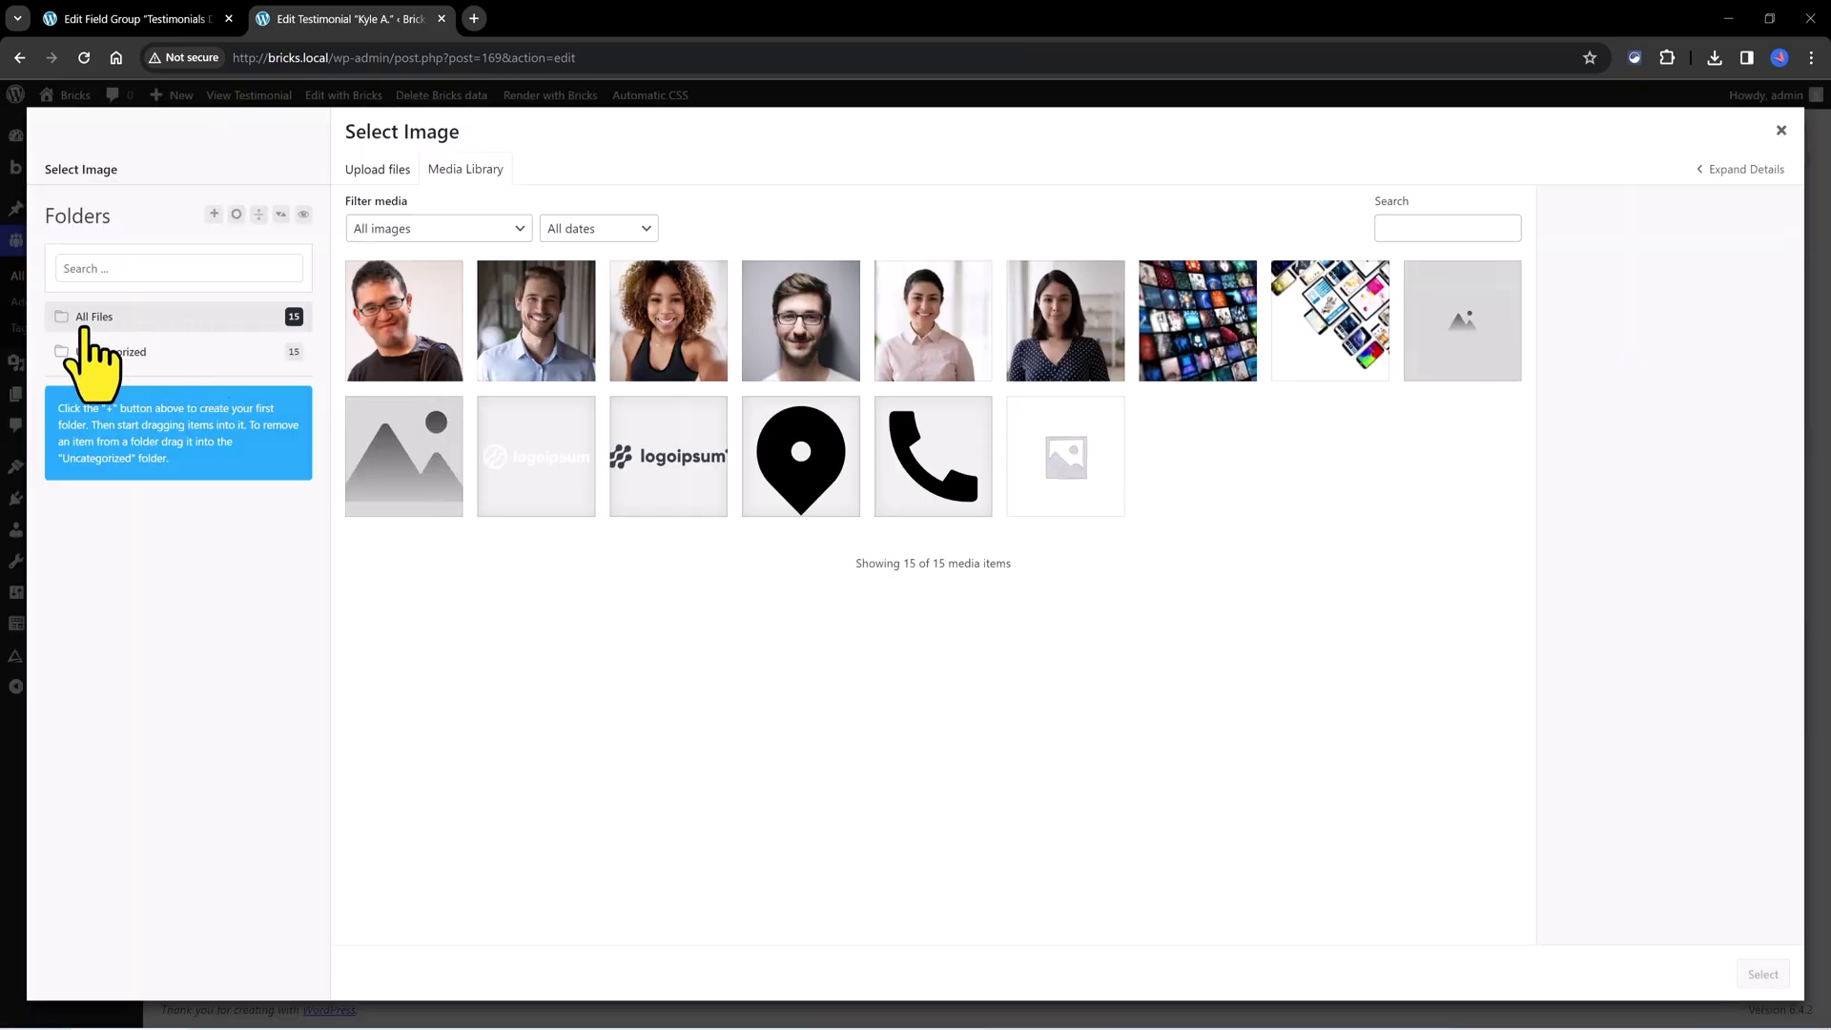
left_click(801, 320)
left_click(249, 677)
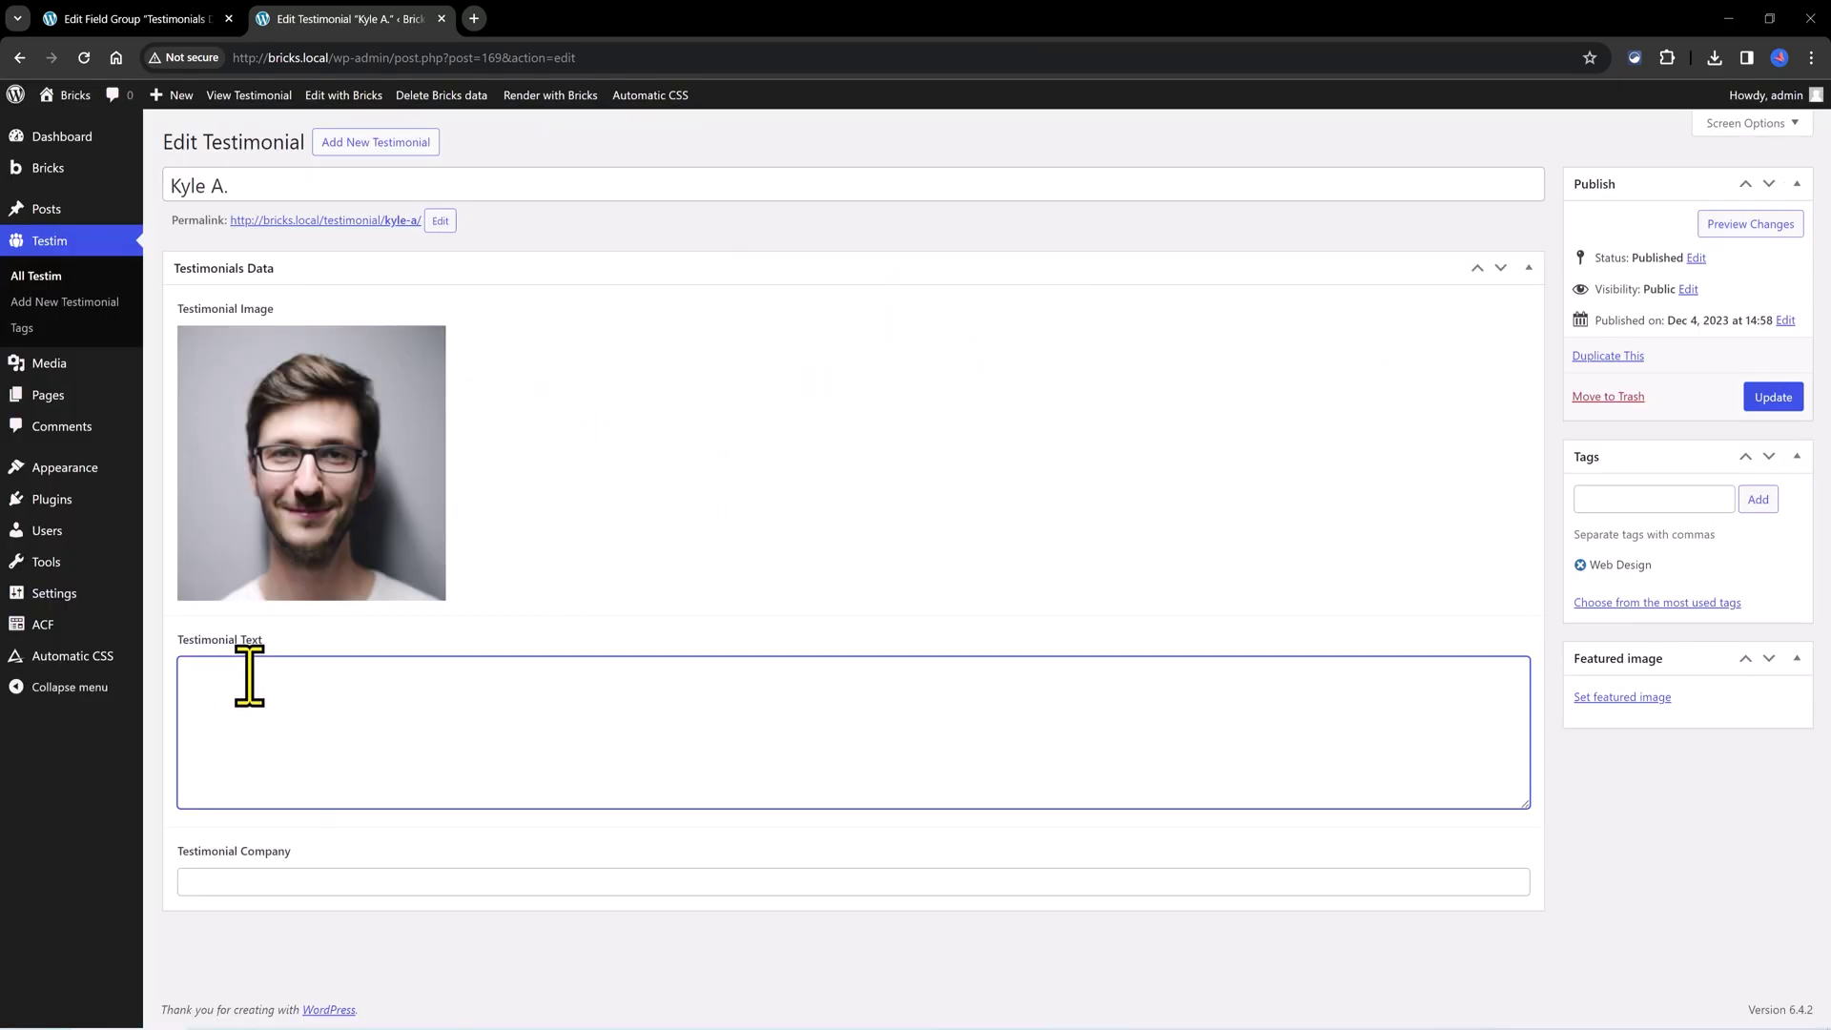
type("Lorem ipsum dolor sit amet, consectetuer adipiscing elit. Donec odio. Quisque volutpat mattis eros. Nullam malesuada erat ut turpis. Suspendisse urna nibh viverra non semper suscipit posuere a pede.")
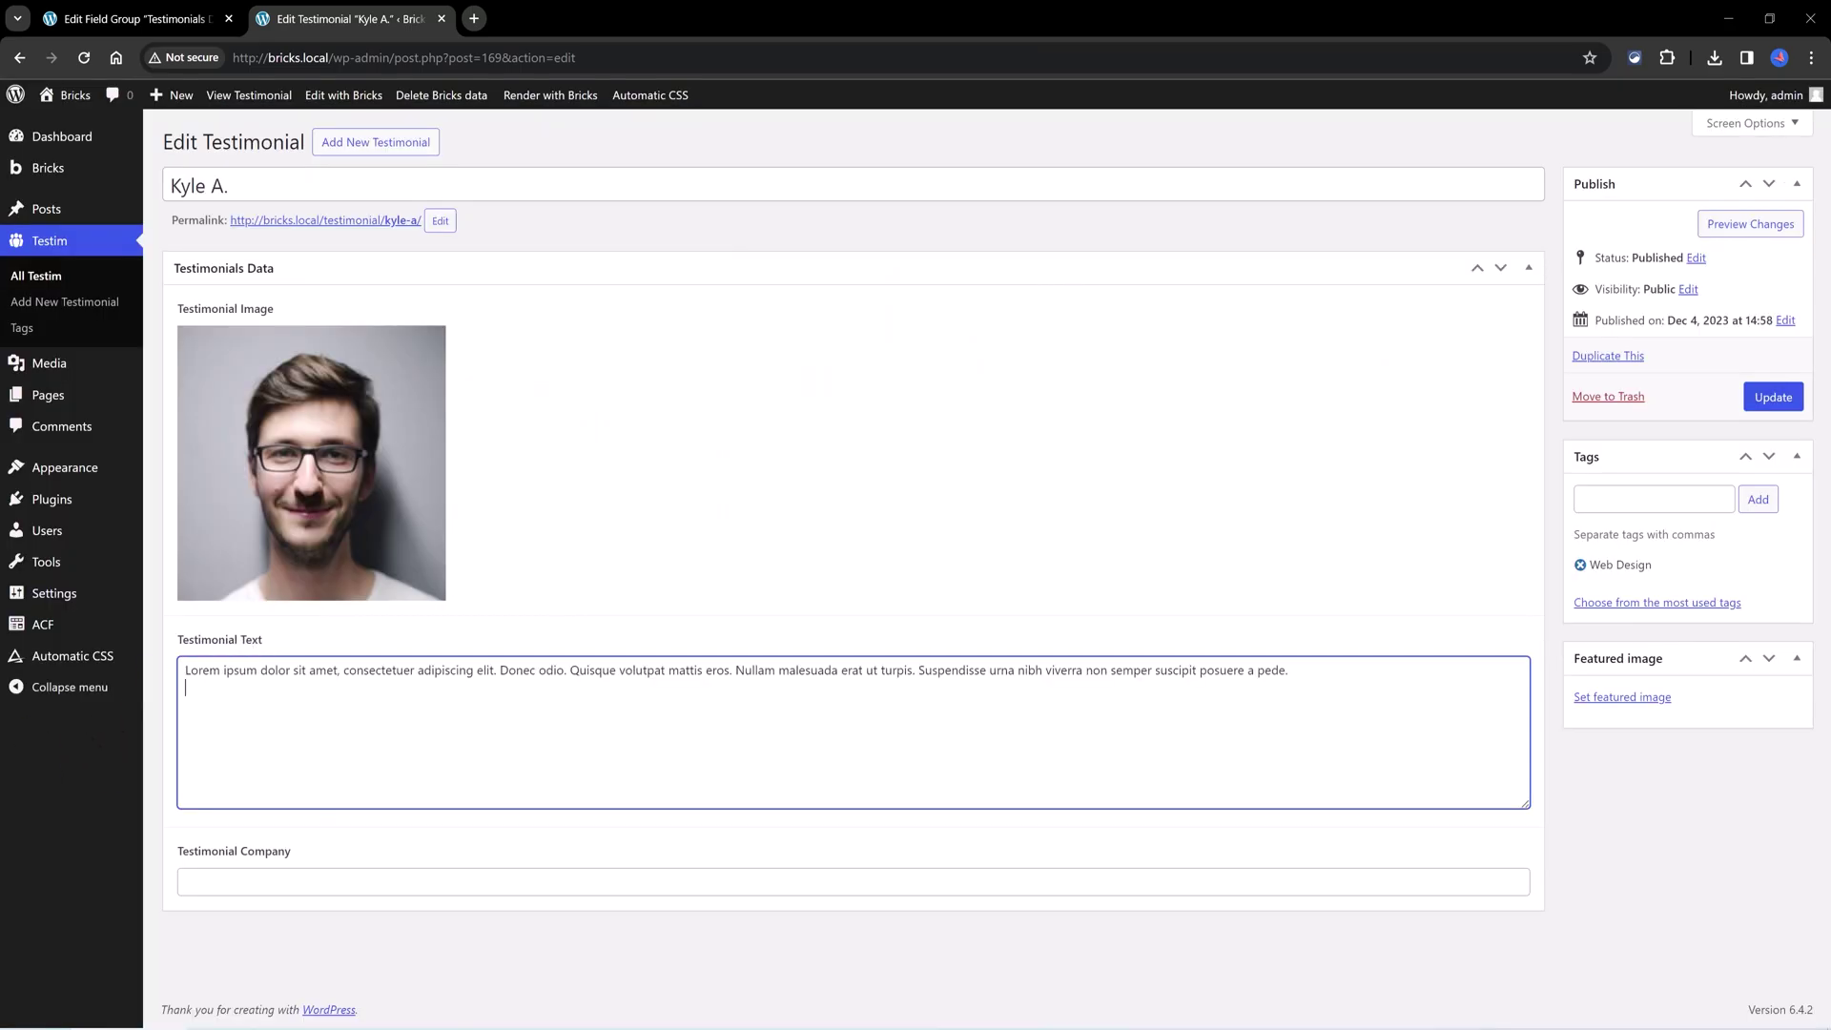
left_click(229, 880)
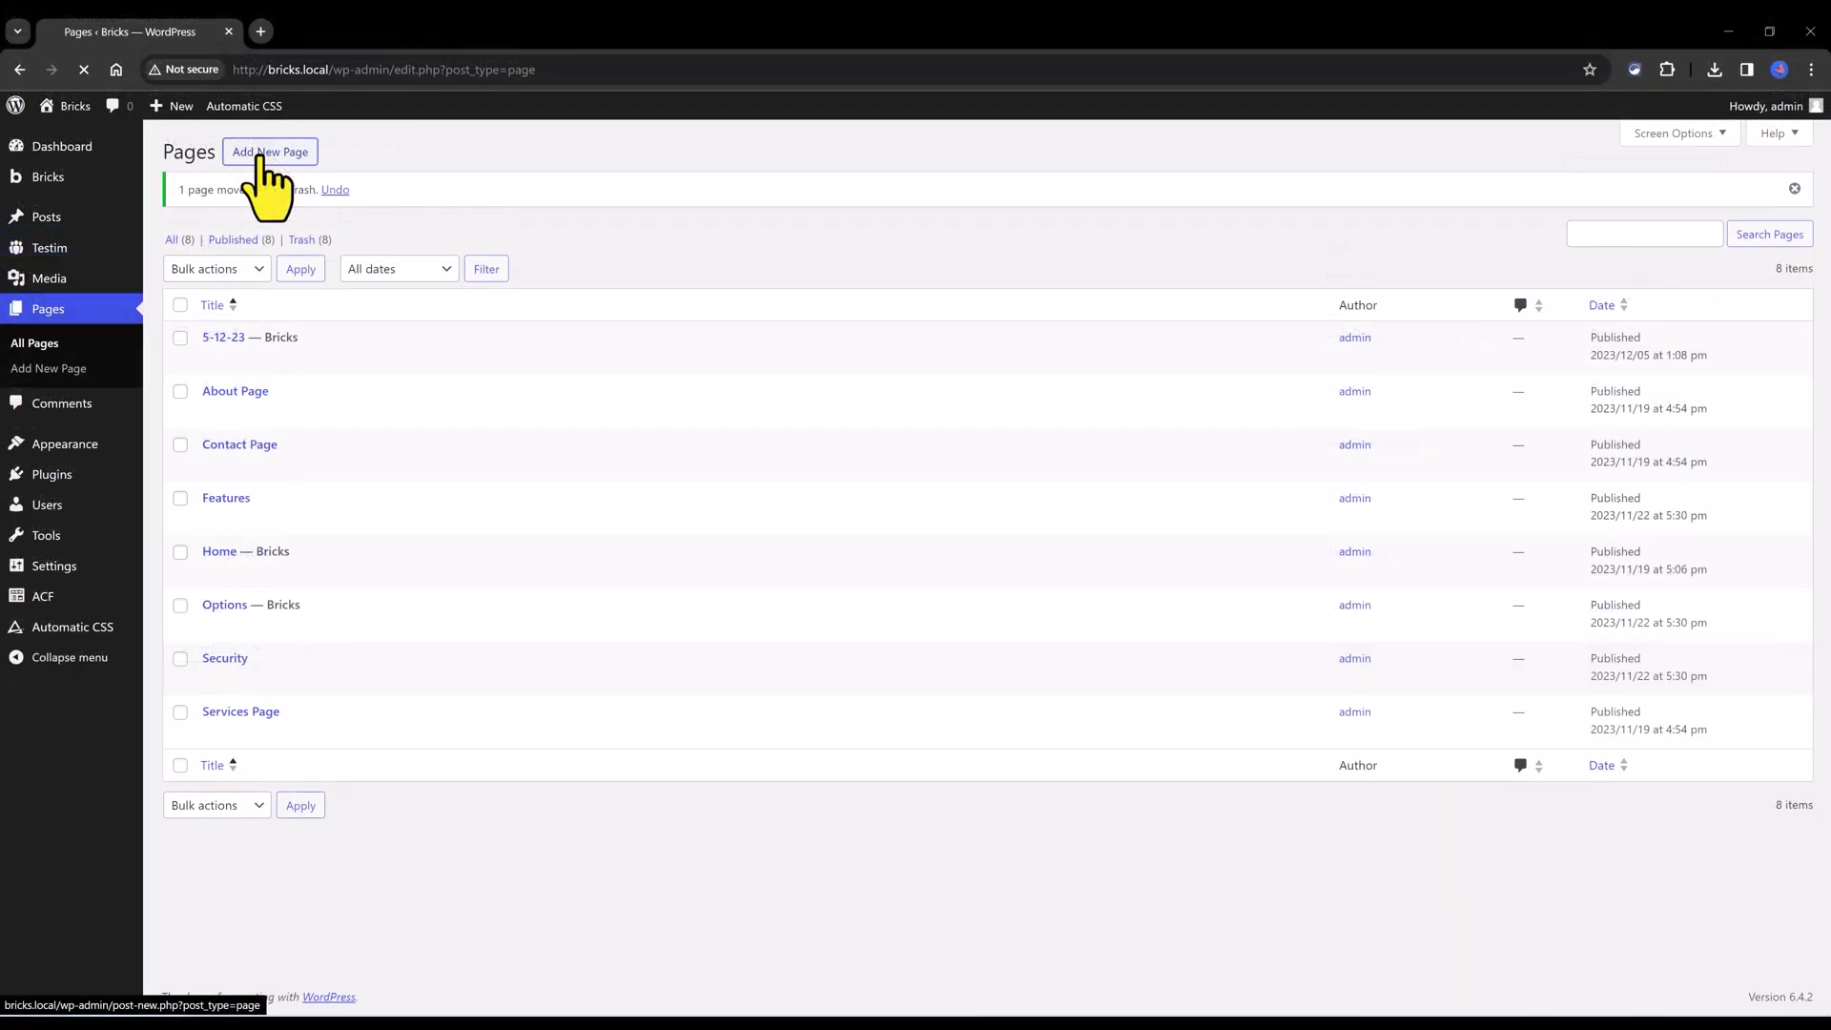
Publish a new page titled 'Testimonials' and launch it with Edit with Bricks.
left_click(259, 157)
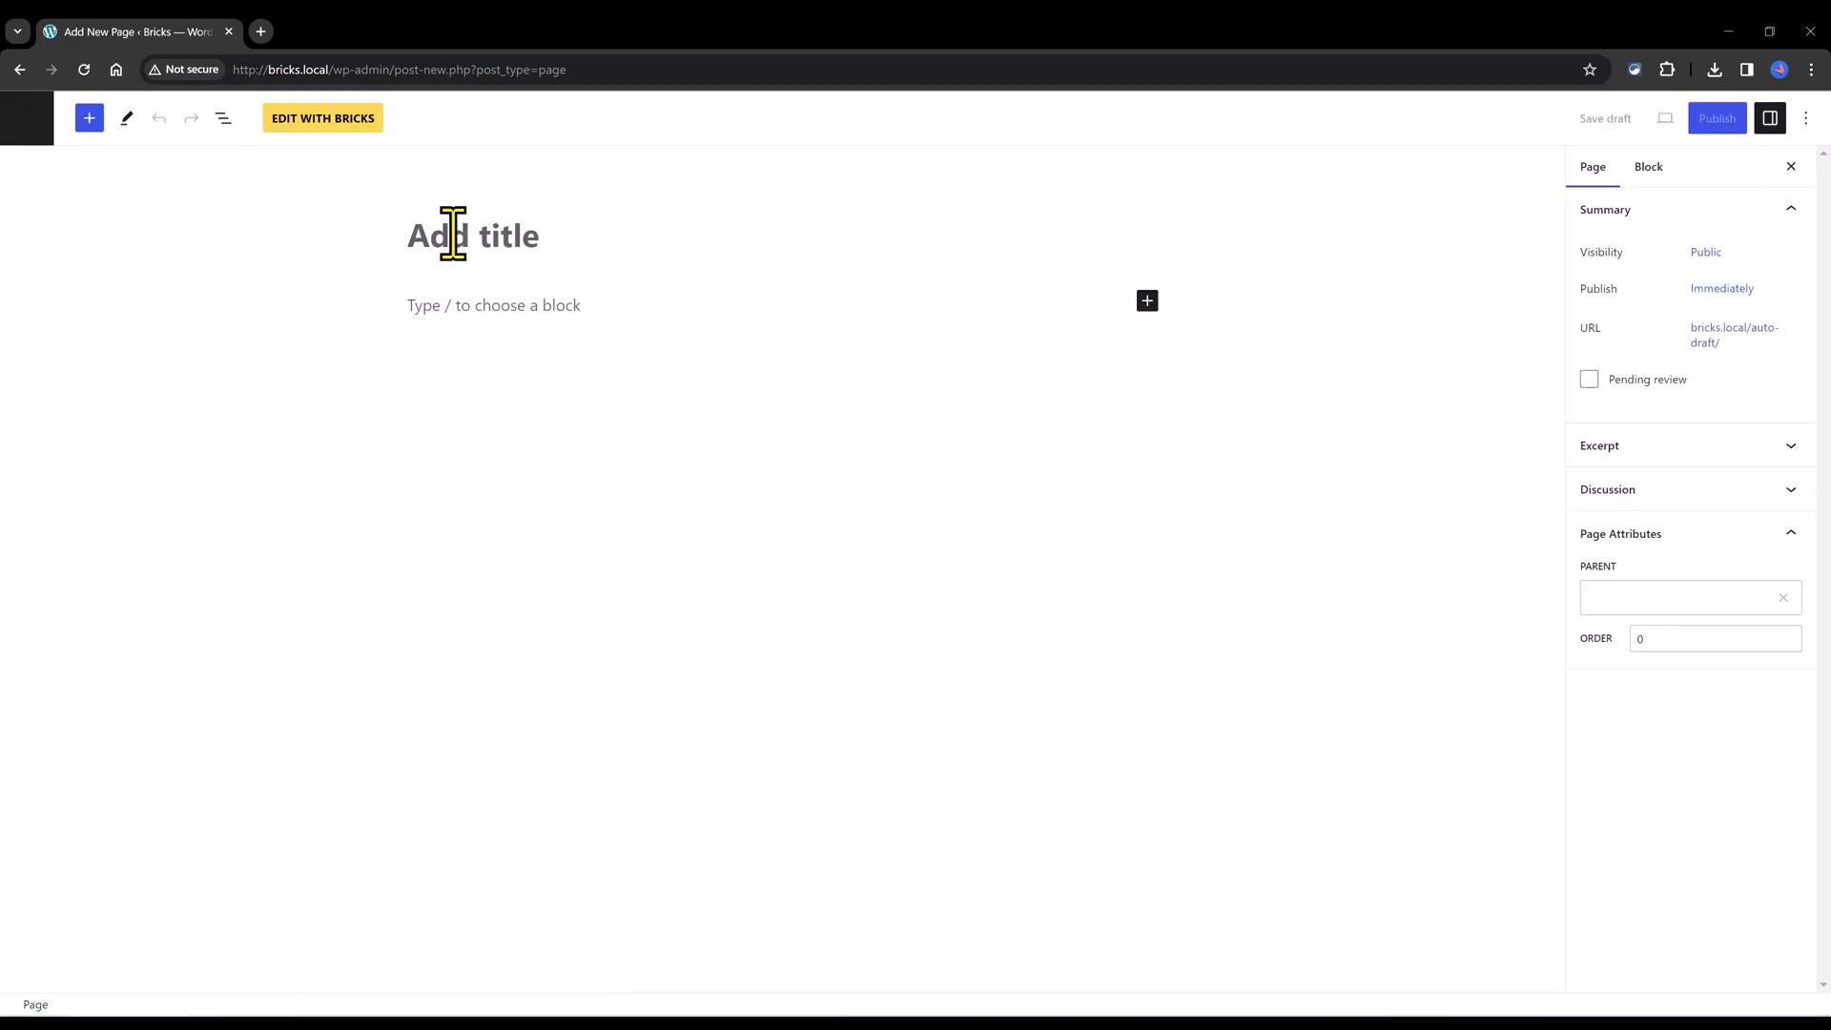
left_click(449, 234)
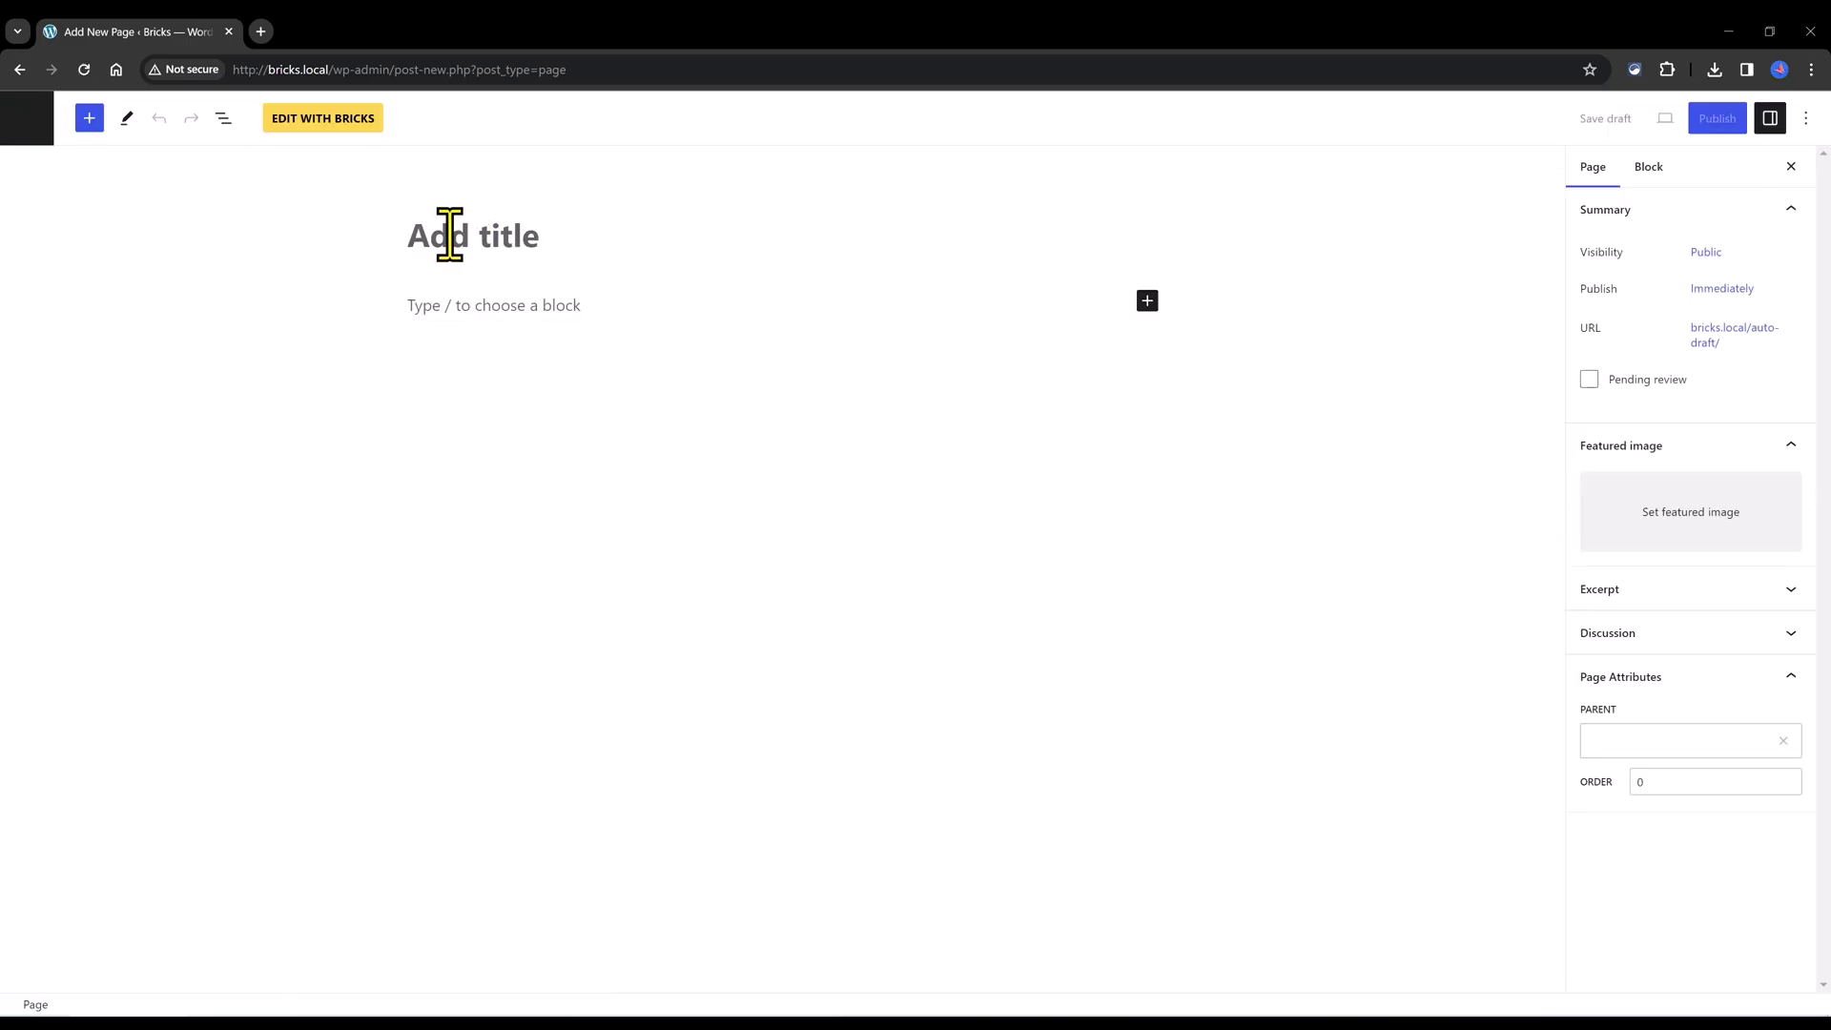
type("Testimonials")
left_click(1717, 118)
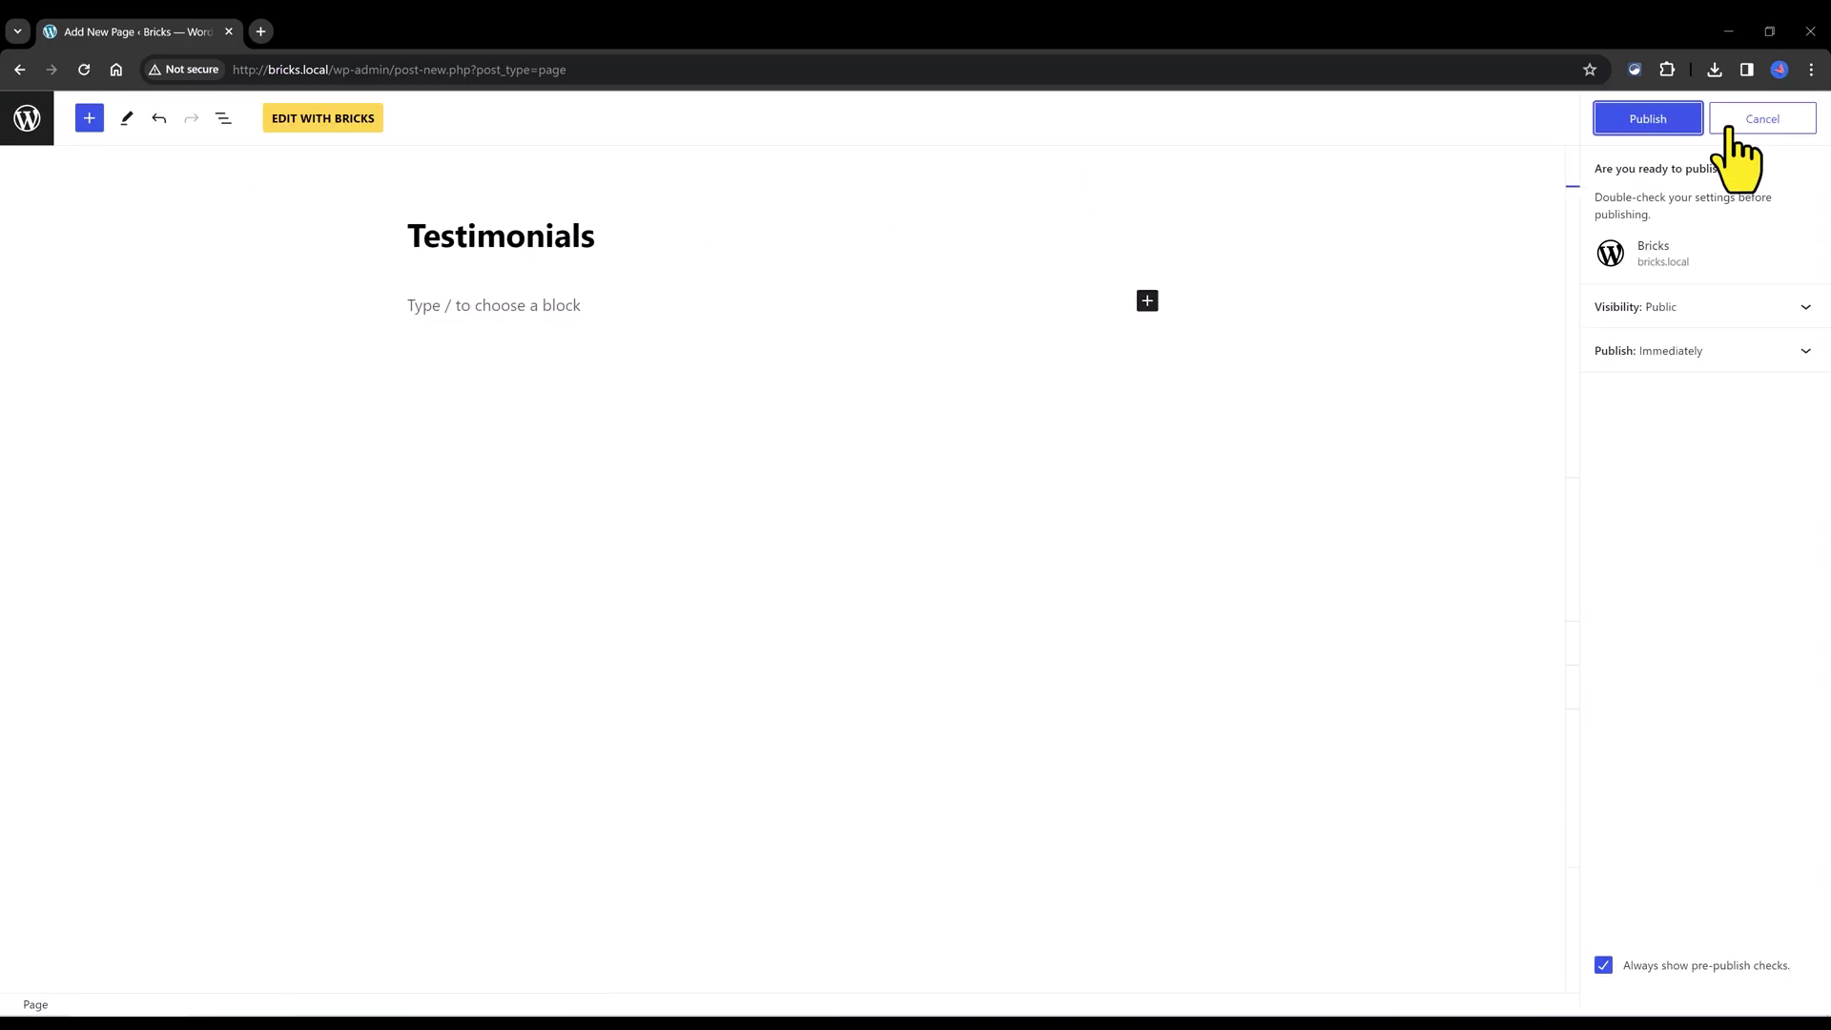
left_click(1660, 129)
left_click(346, 120)
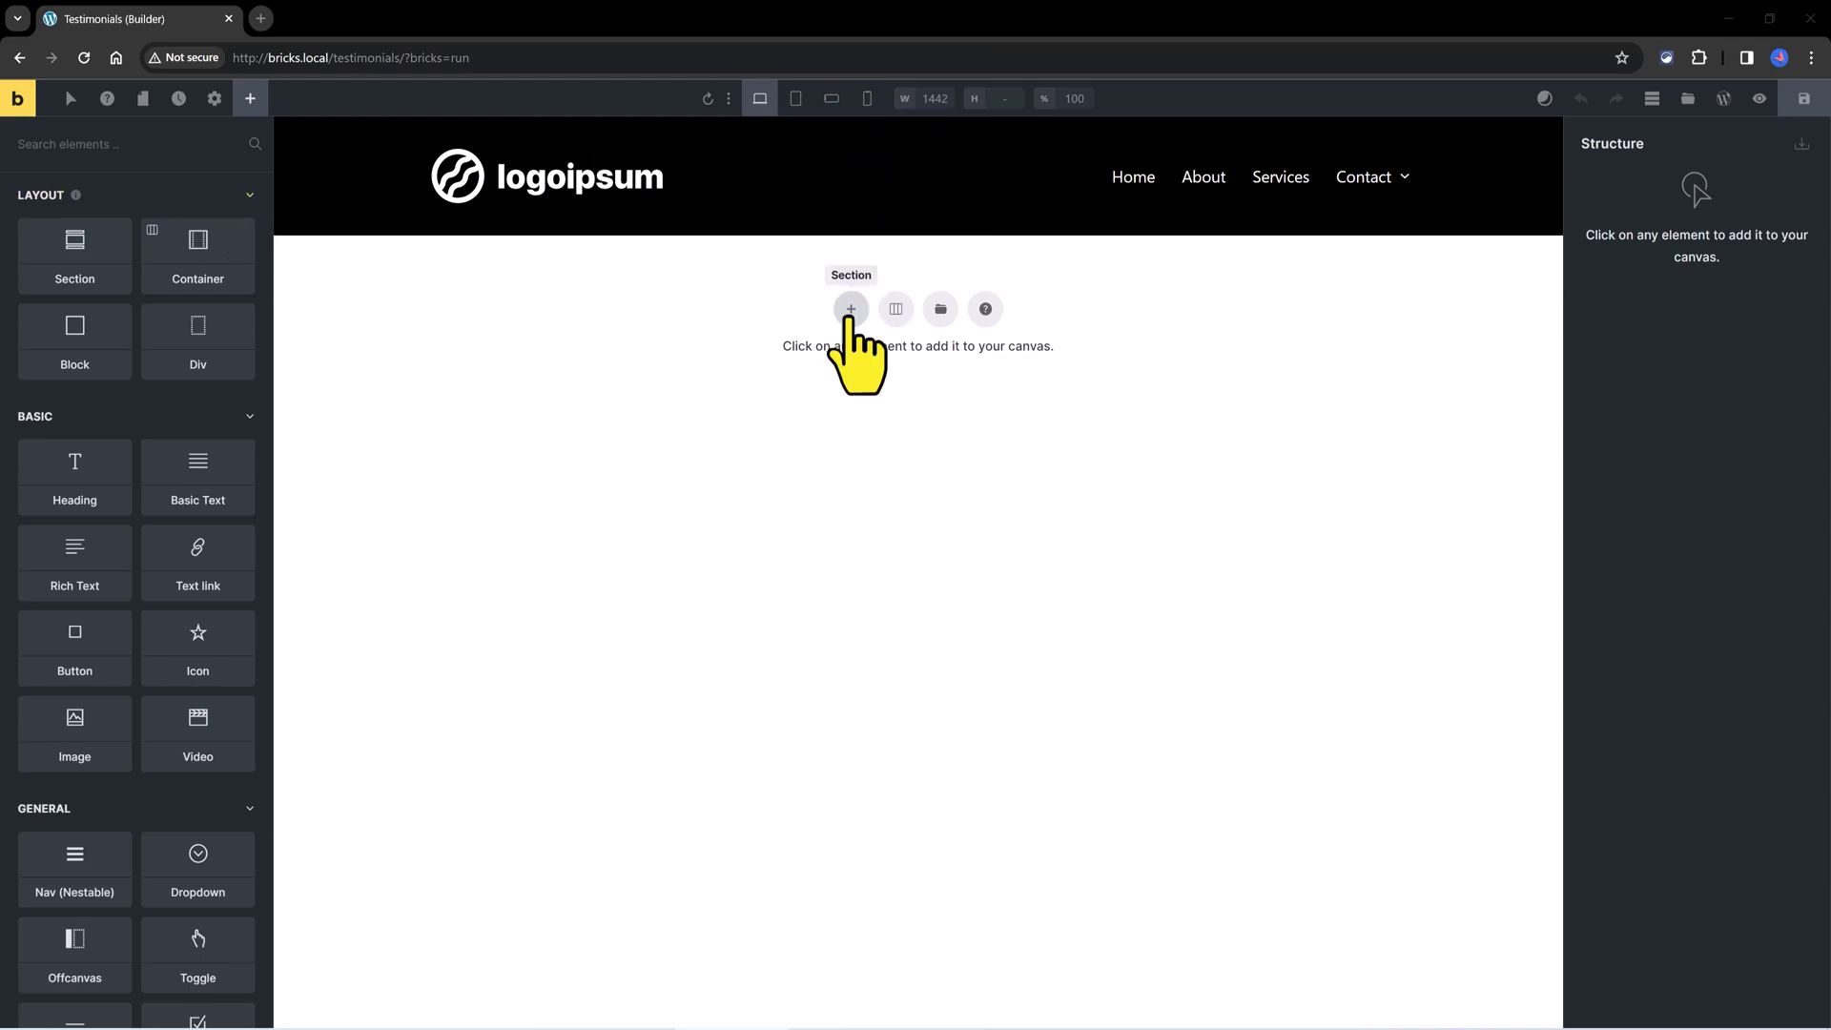
Add a Section to the empty page and set its HTML tag to section.
left_click(850, 309)
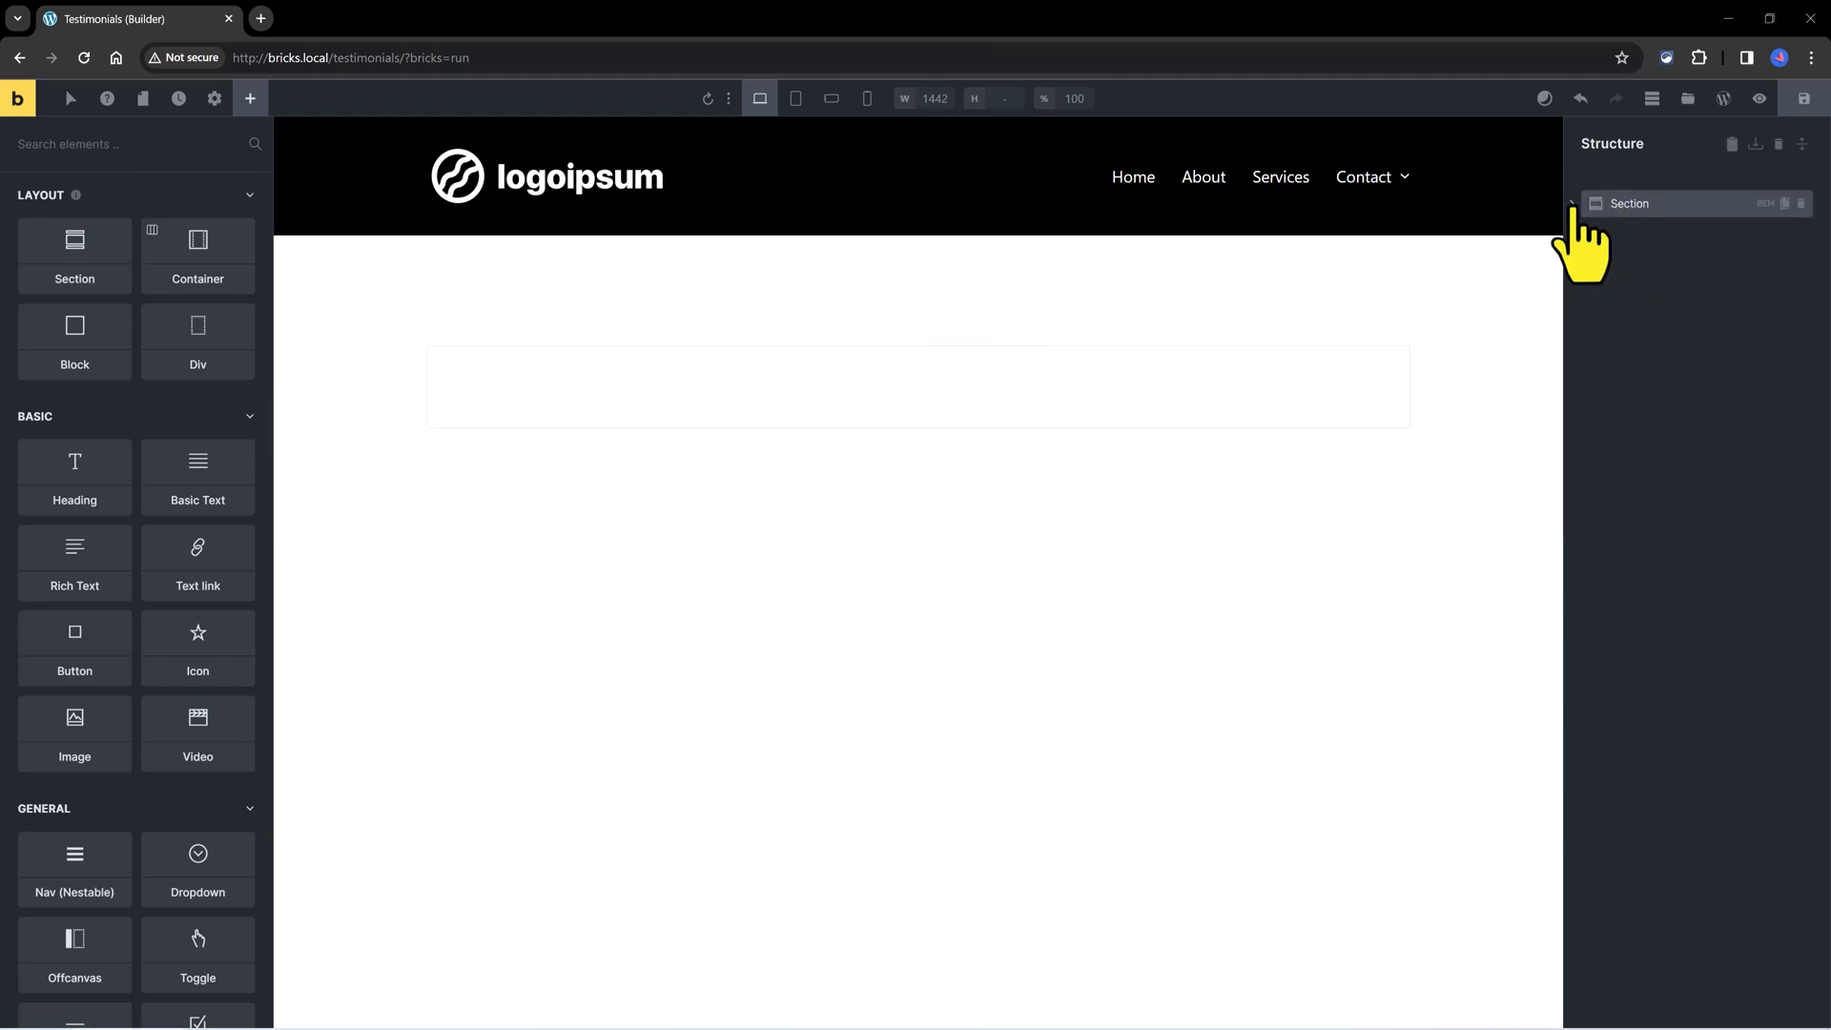
left_click(1572, 204)
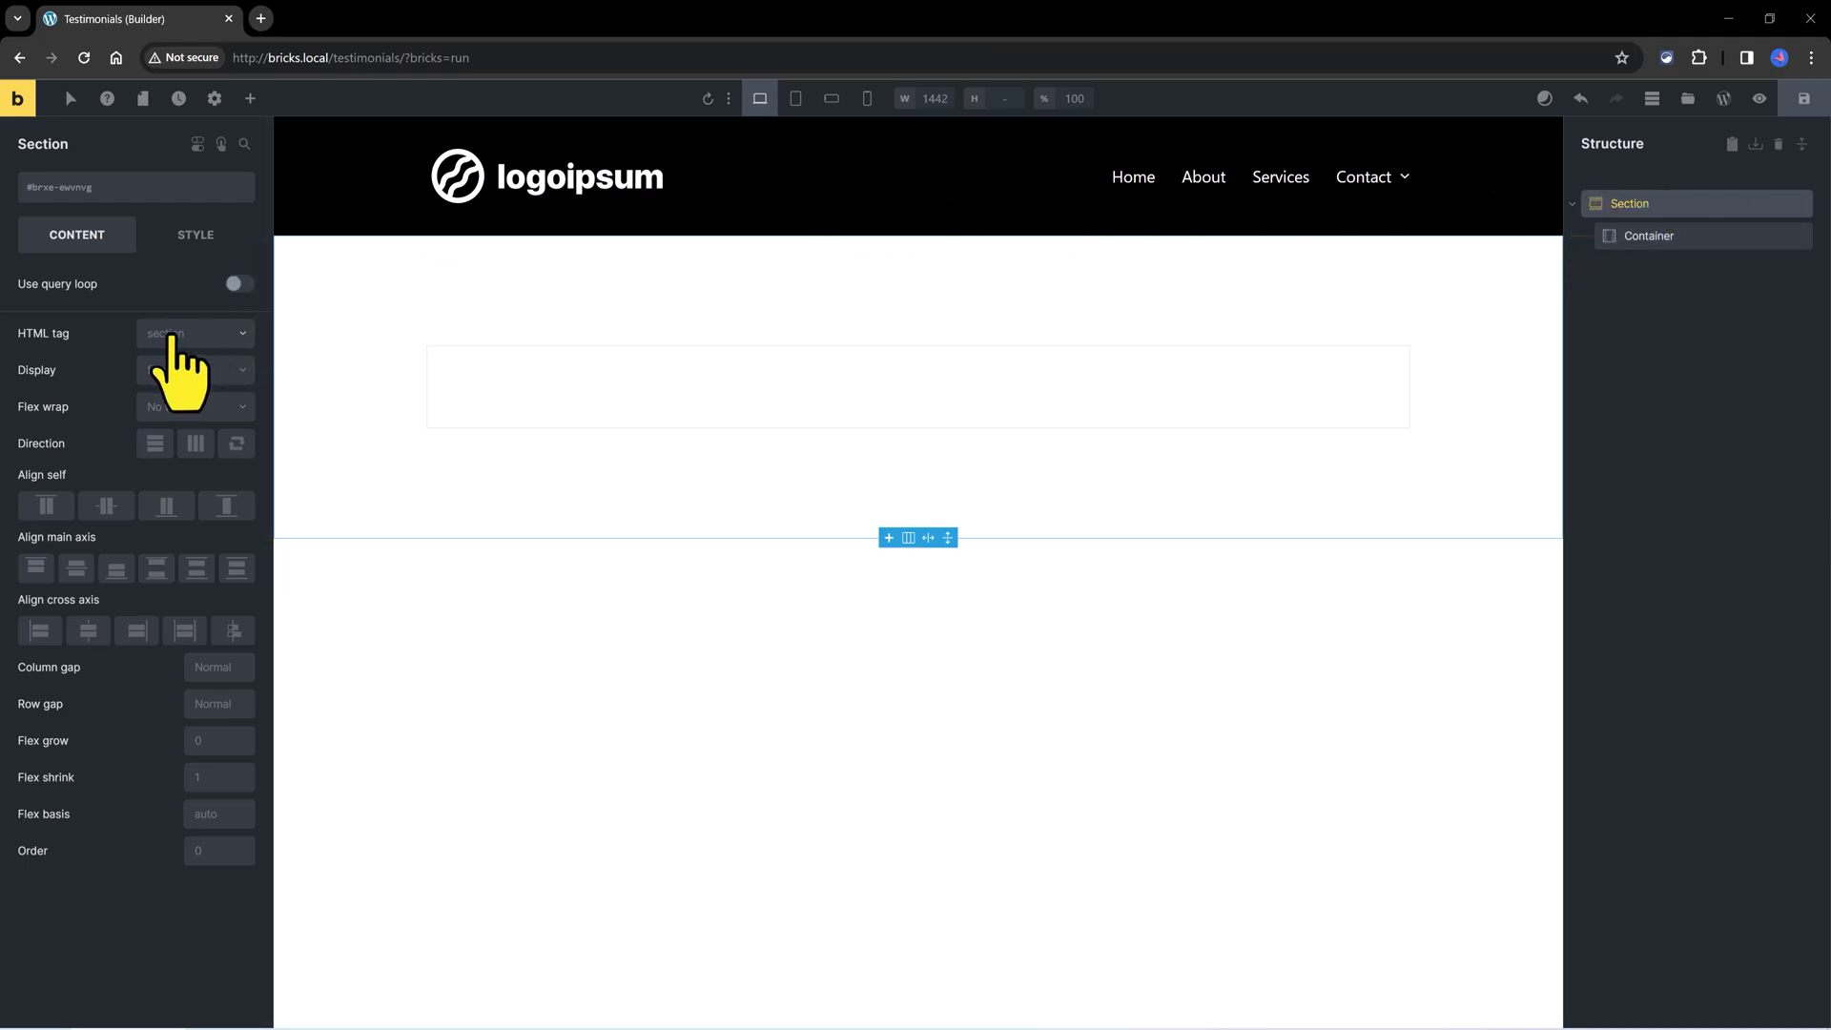
left_click(172, 338)
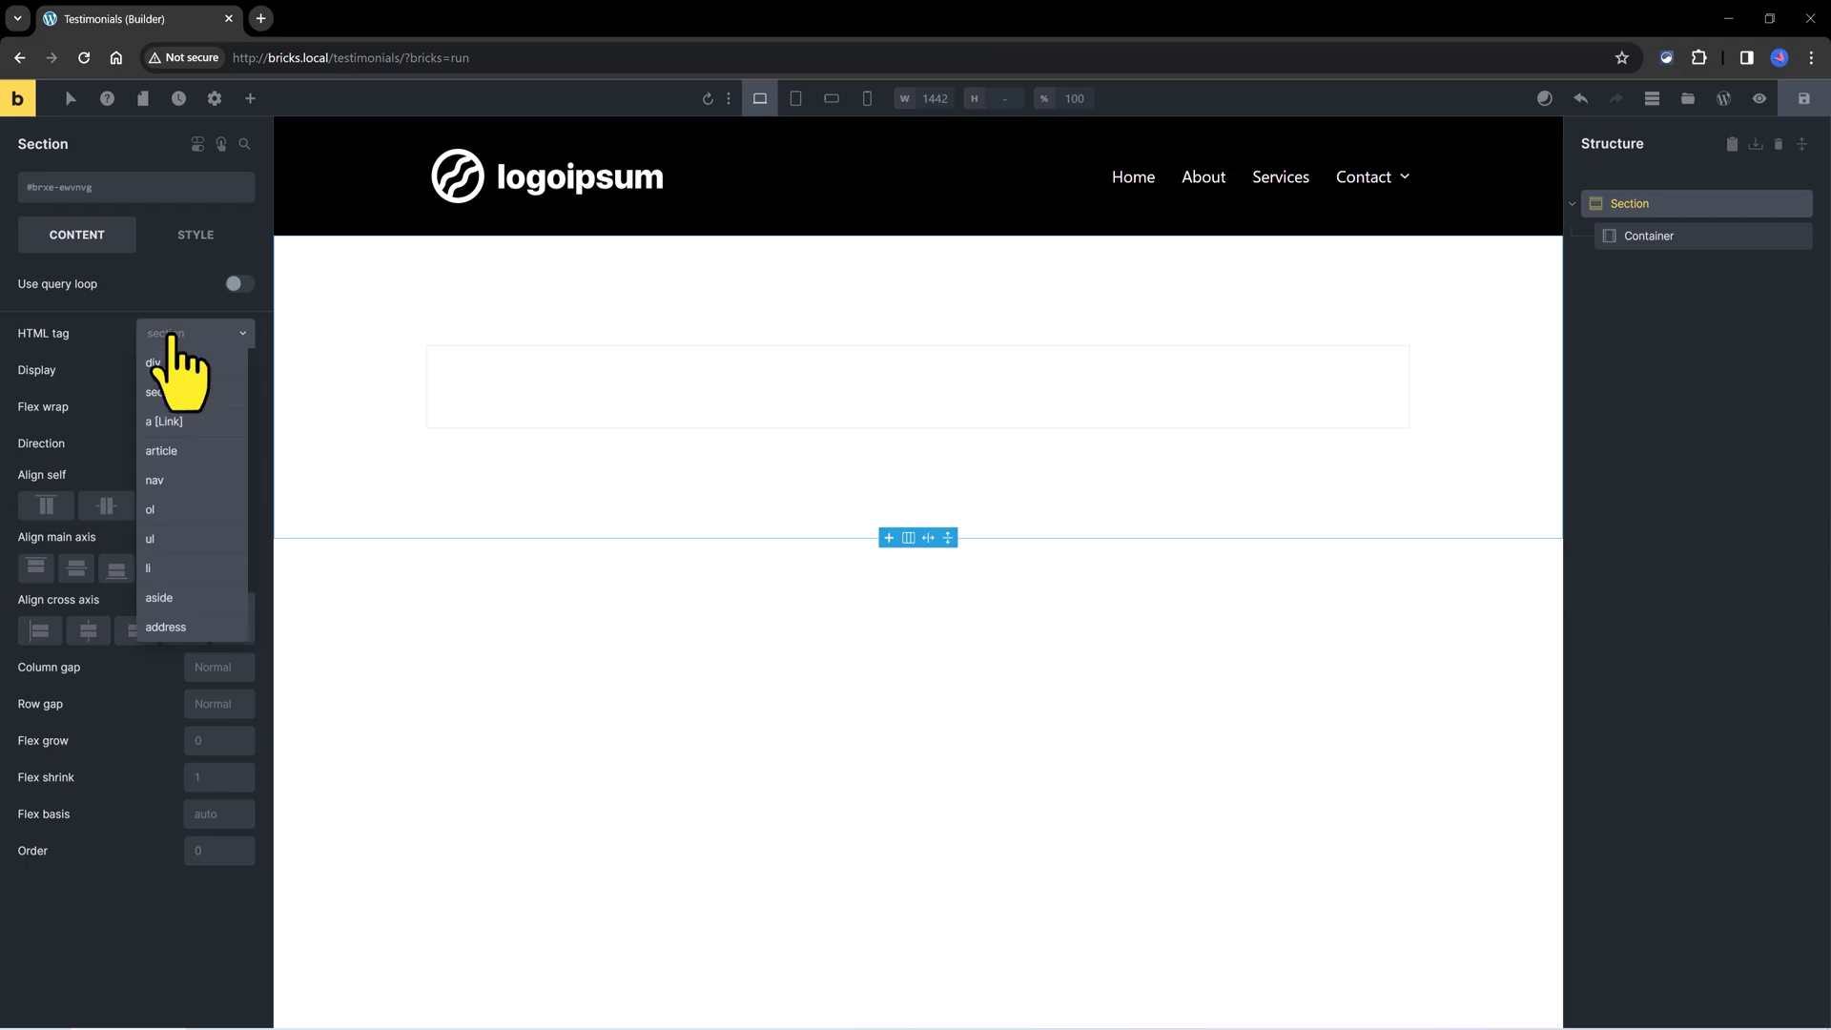
left_click(177, 393)
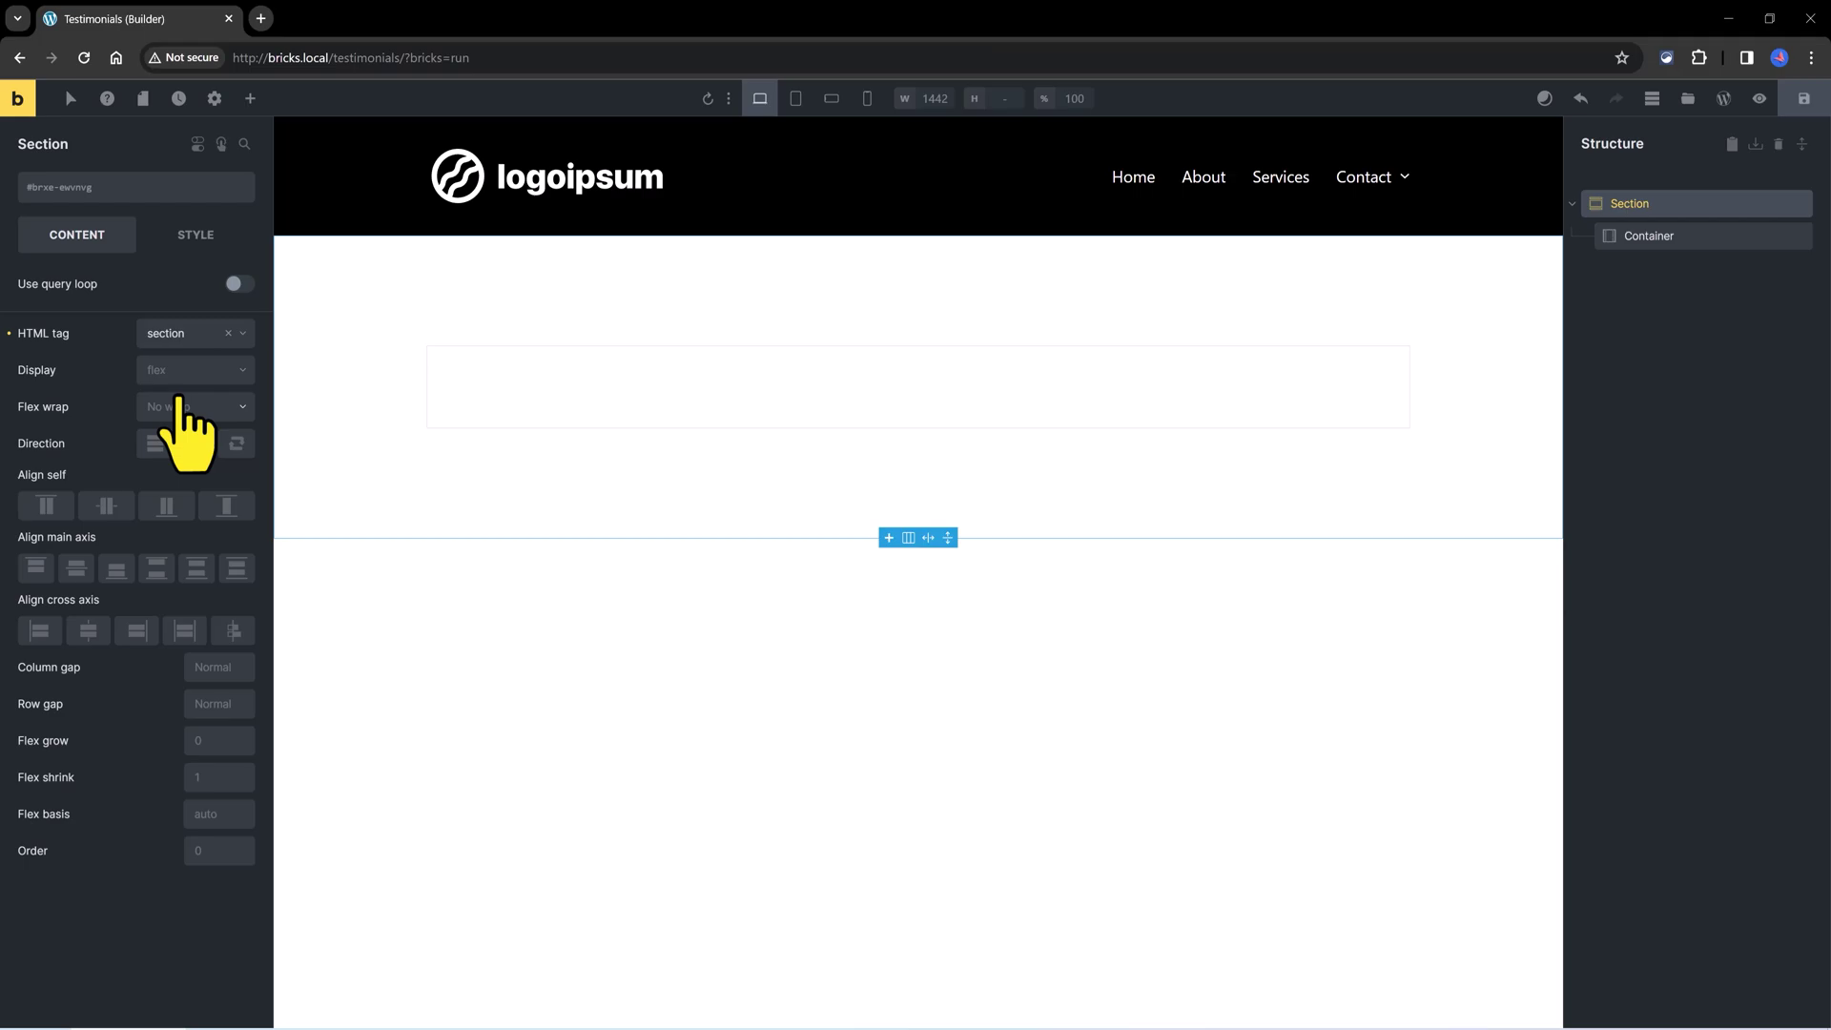
Apply the pad--xs and bg--accent-ultra-light classes to the section.
left_click(86, 189)
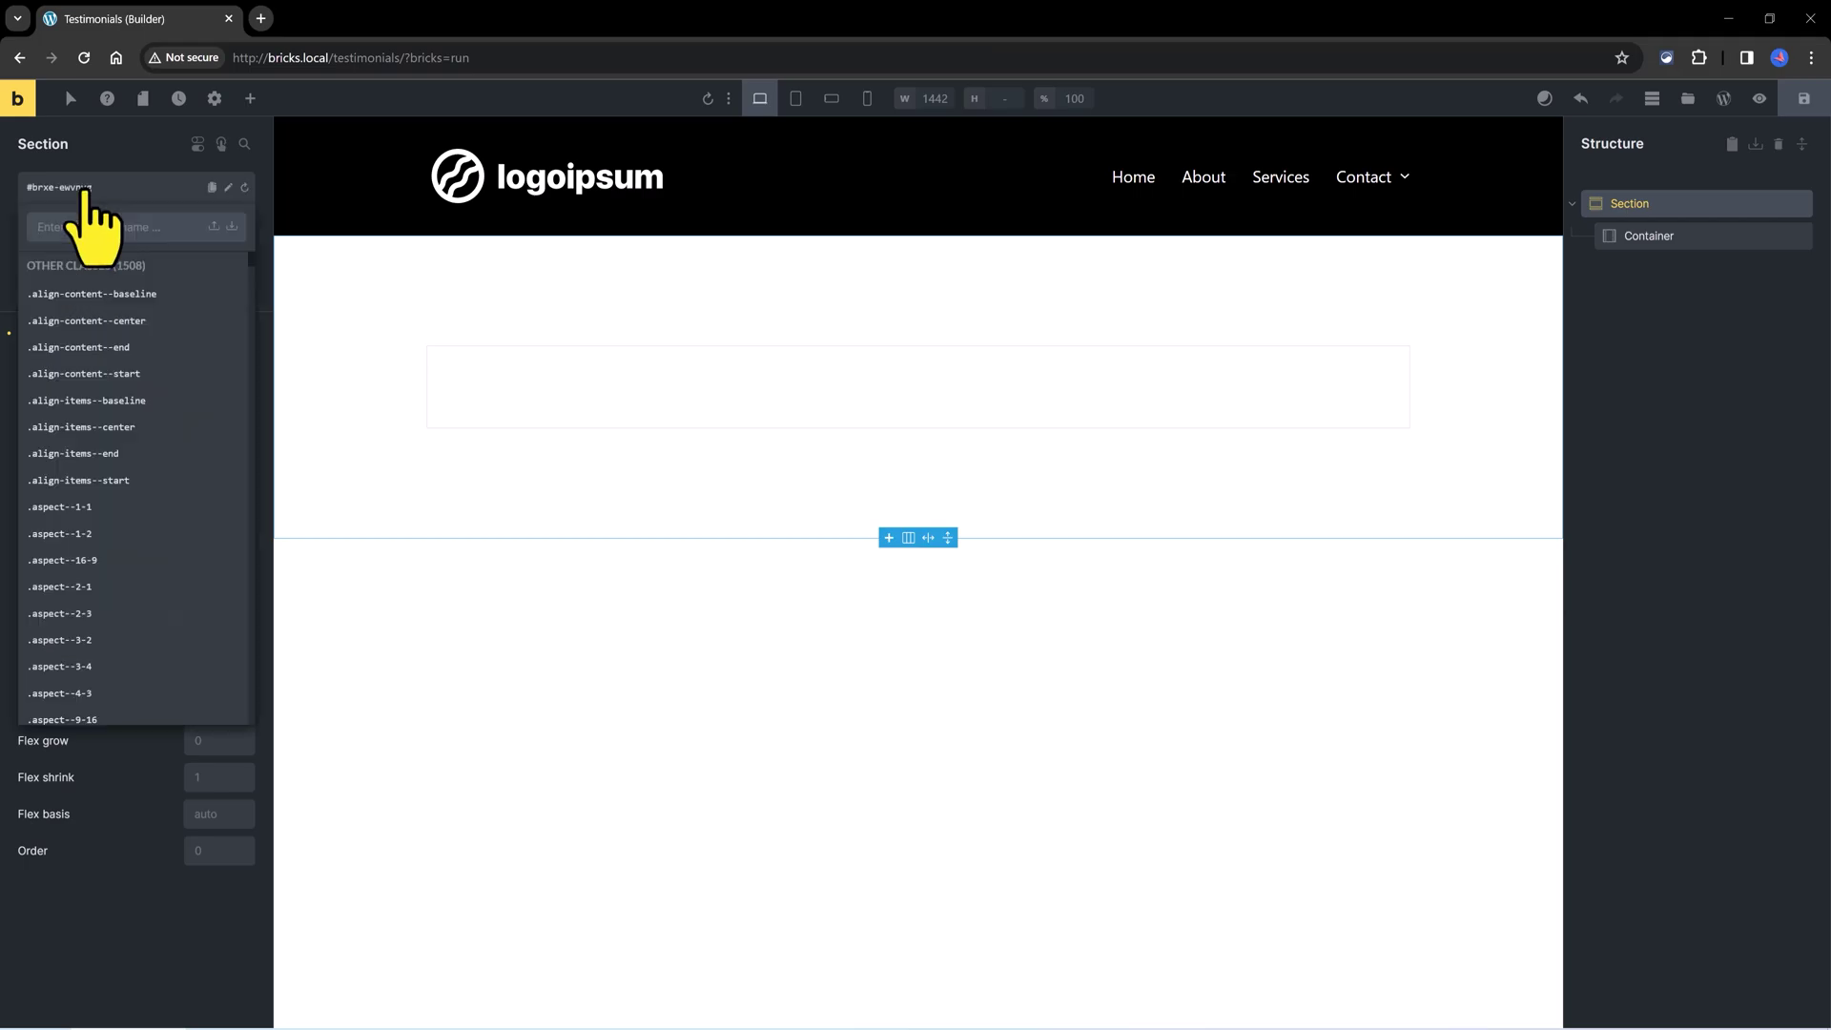
type("pad")
left_click(83, 428)
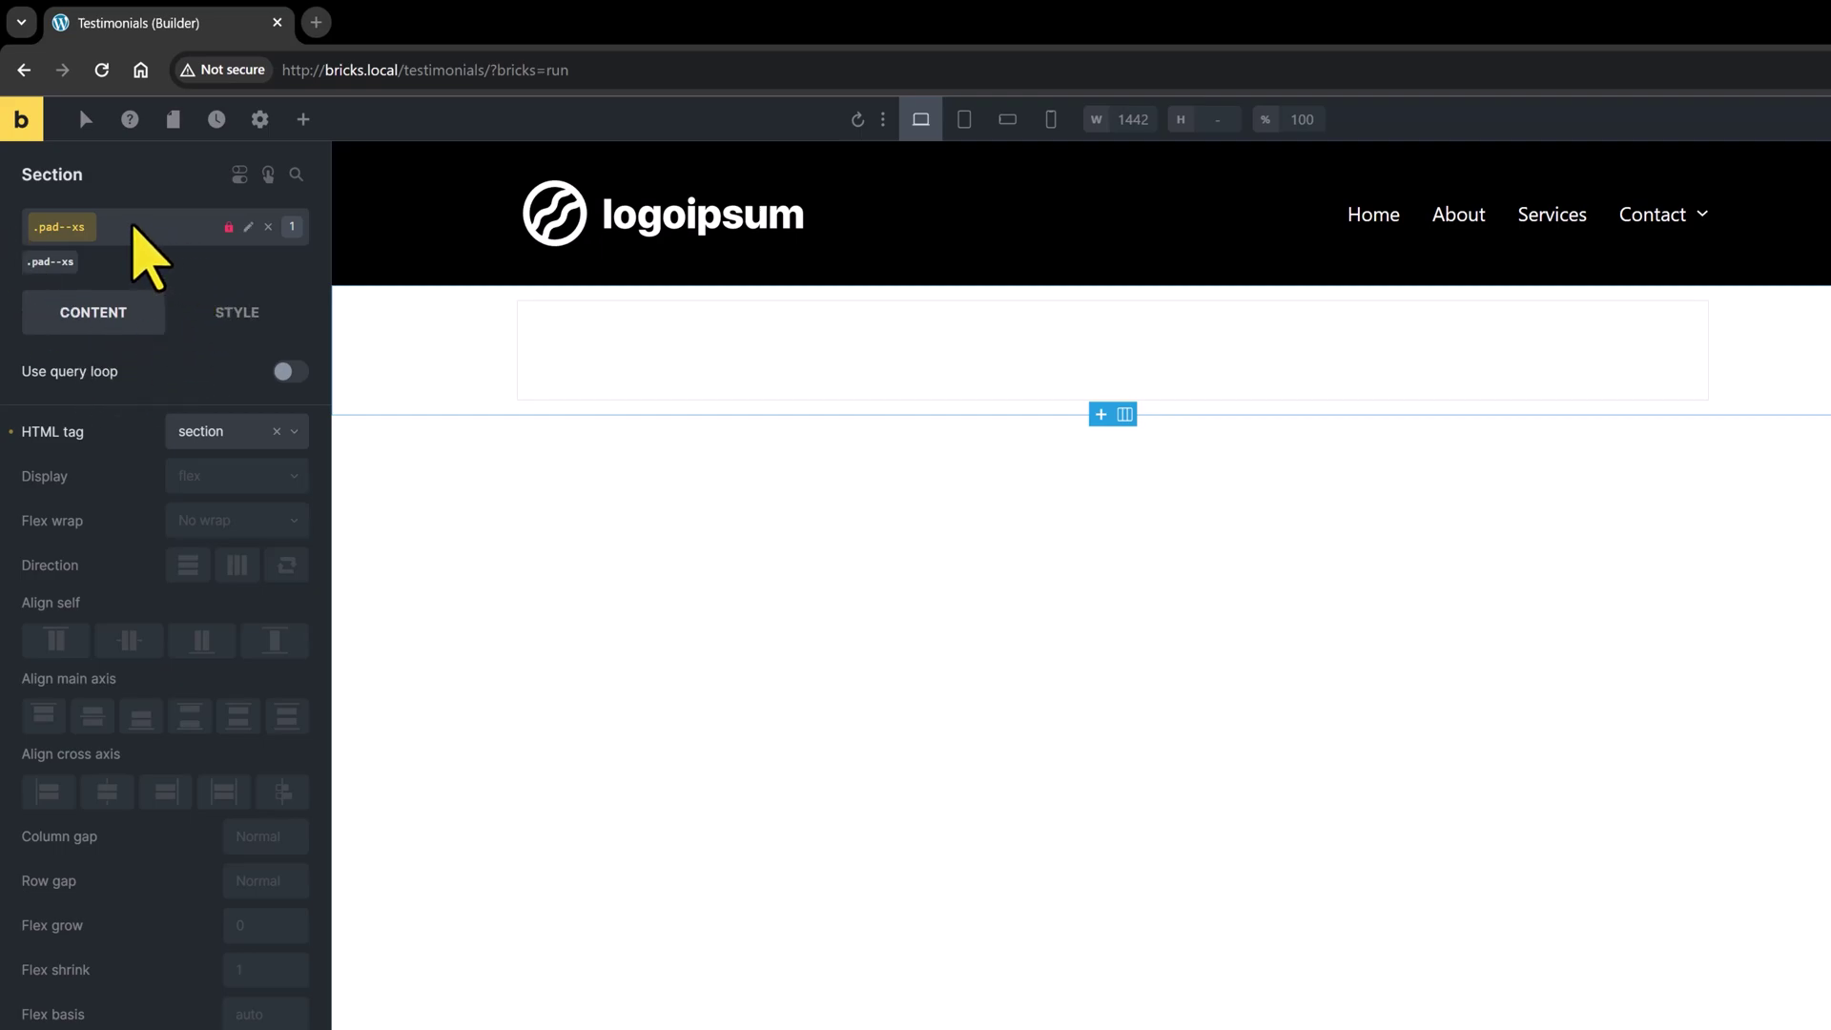
left_click(133, 227)
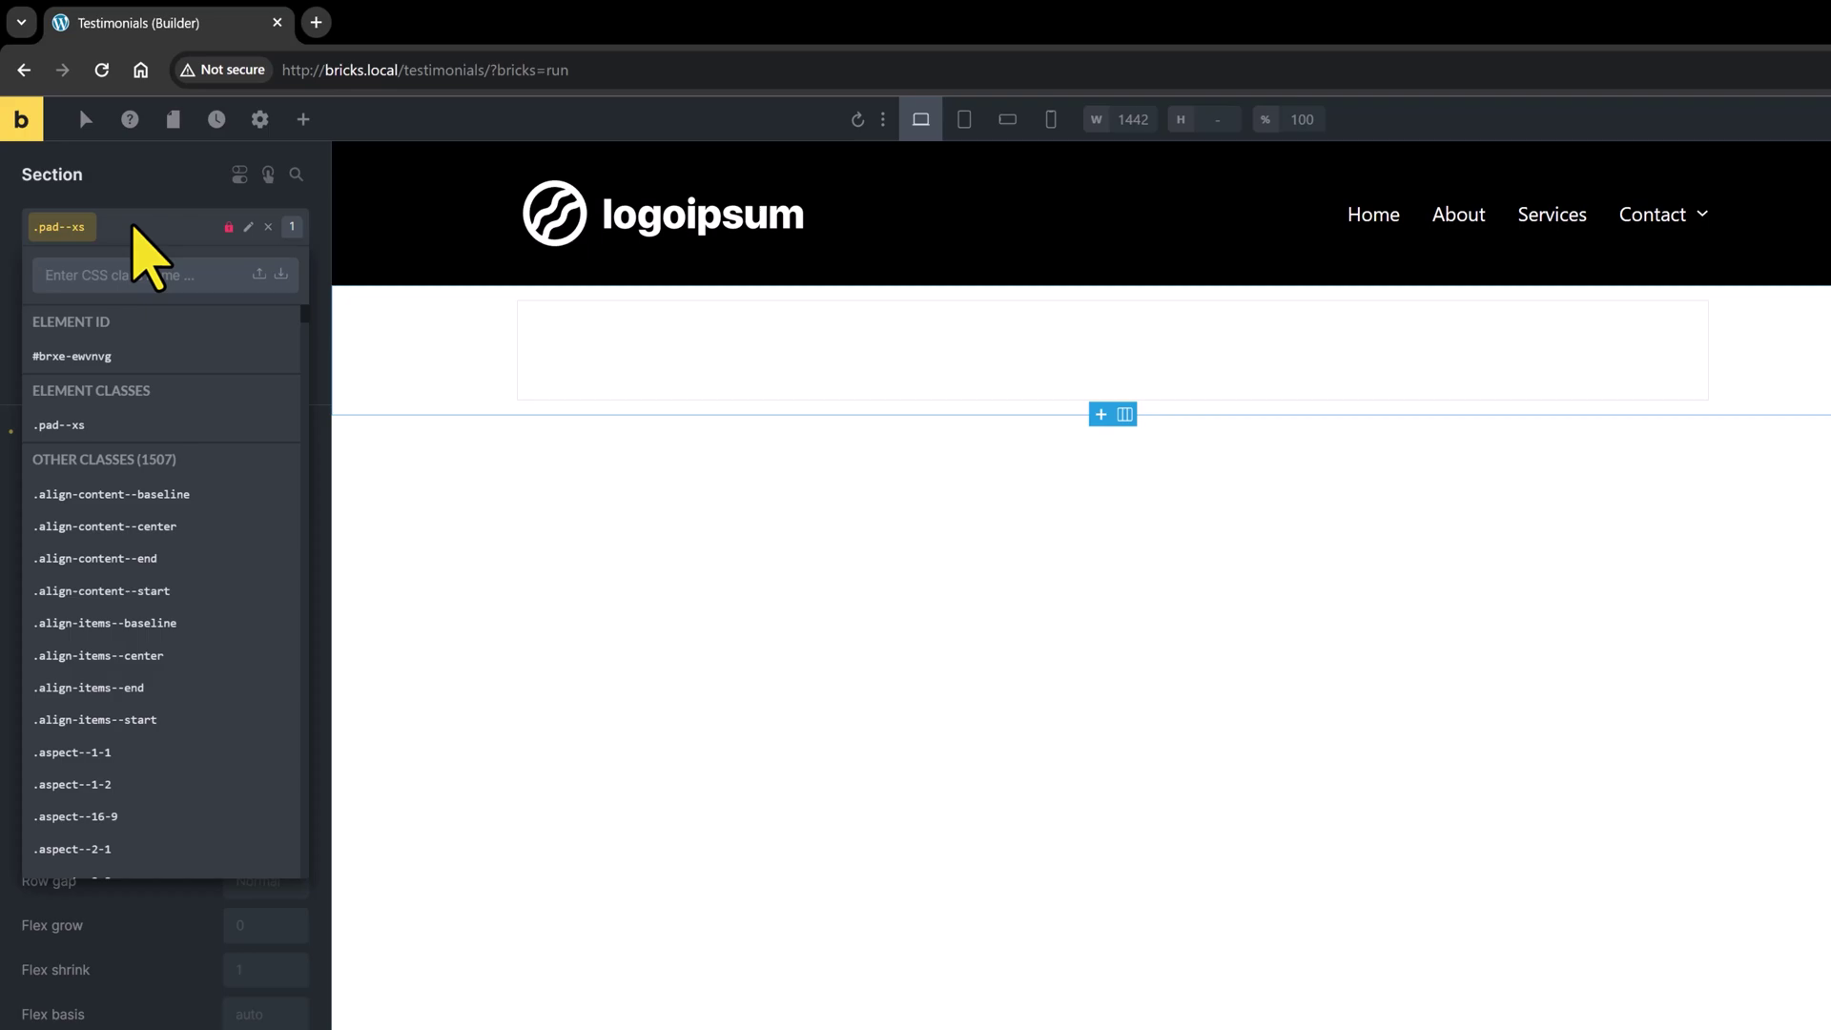
type("bg-")
left_click(186, 727)
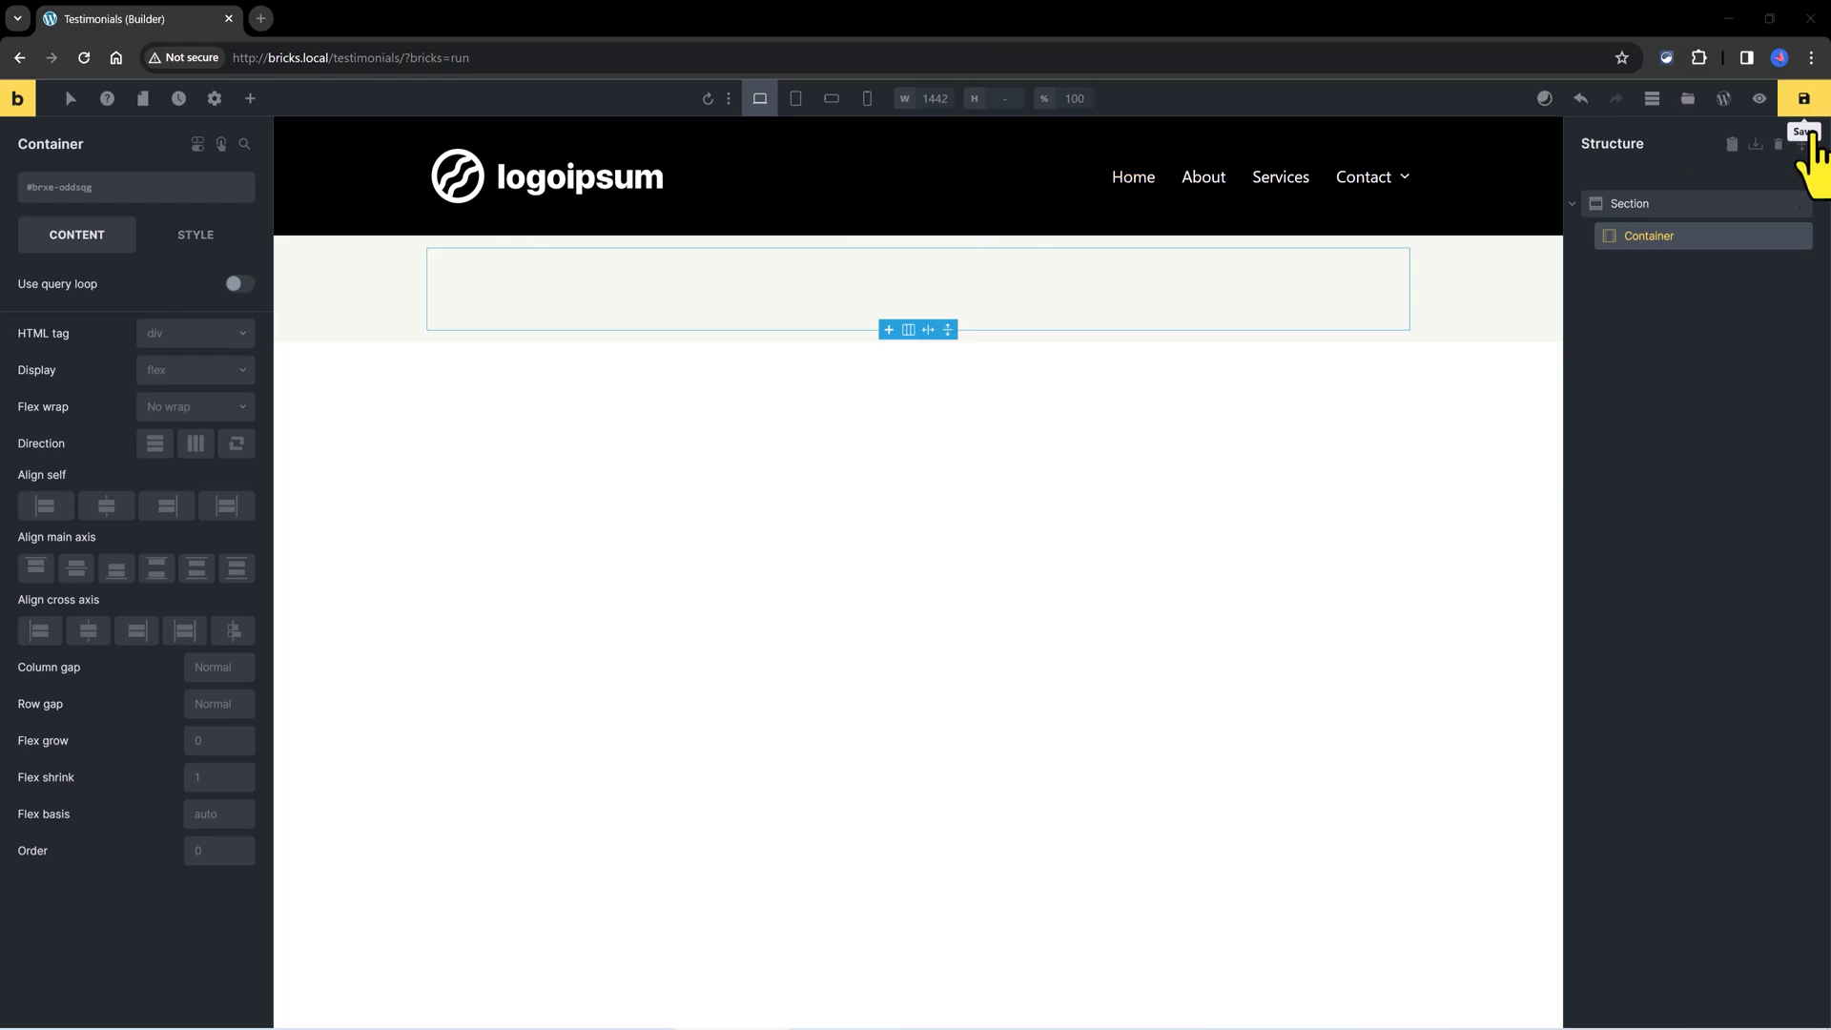
Add an h1 Heading reading 'Testimonials' inside the section's container.
left_click(251, 98)
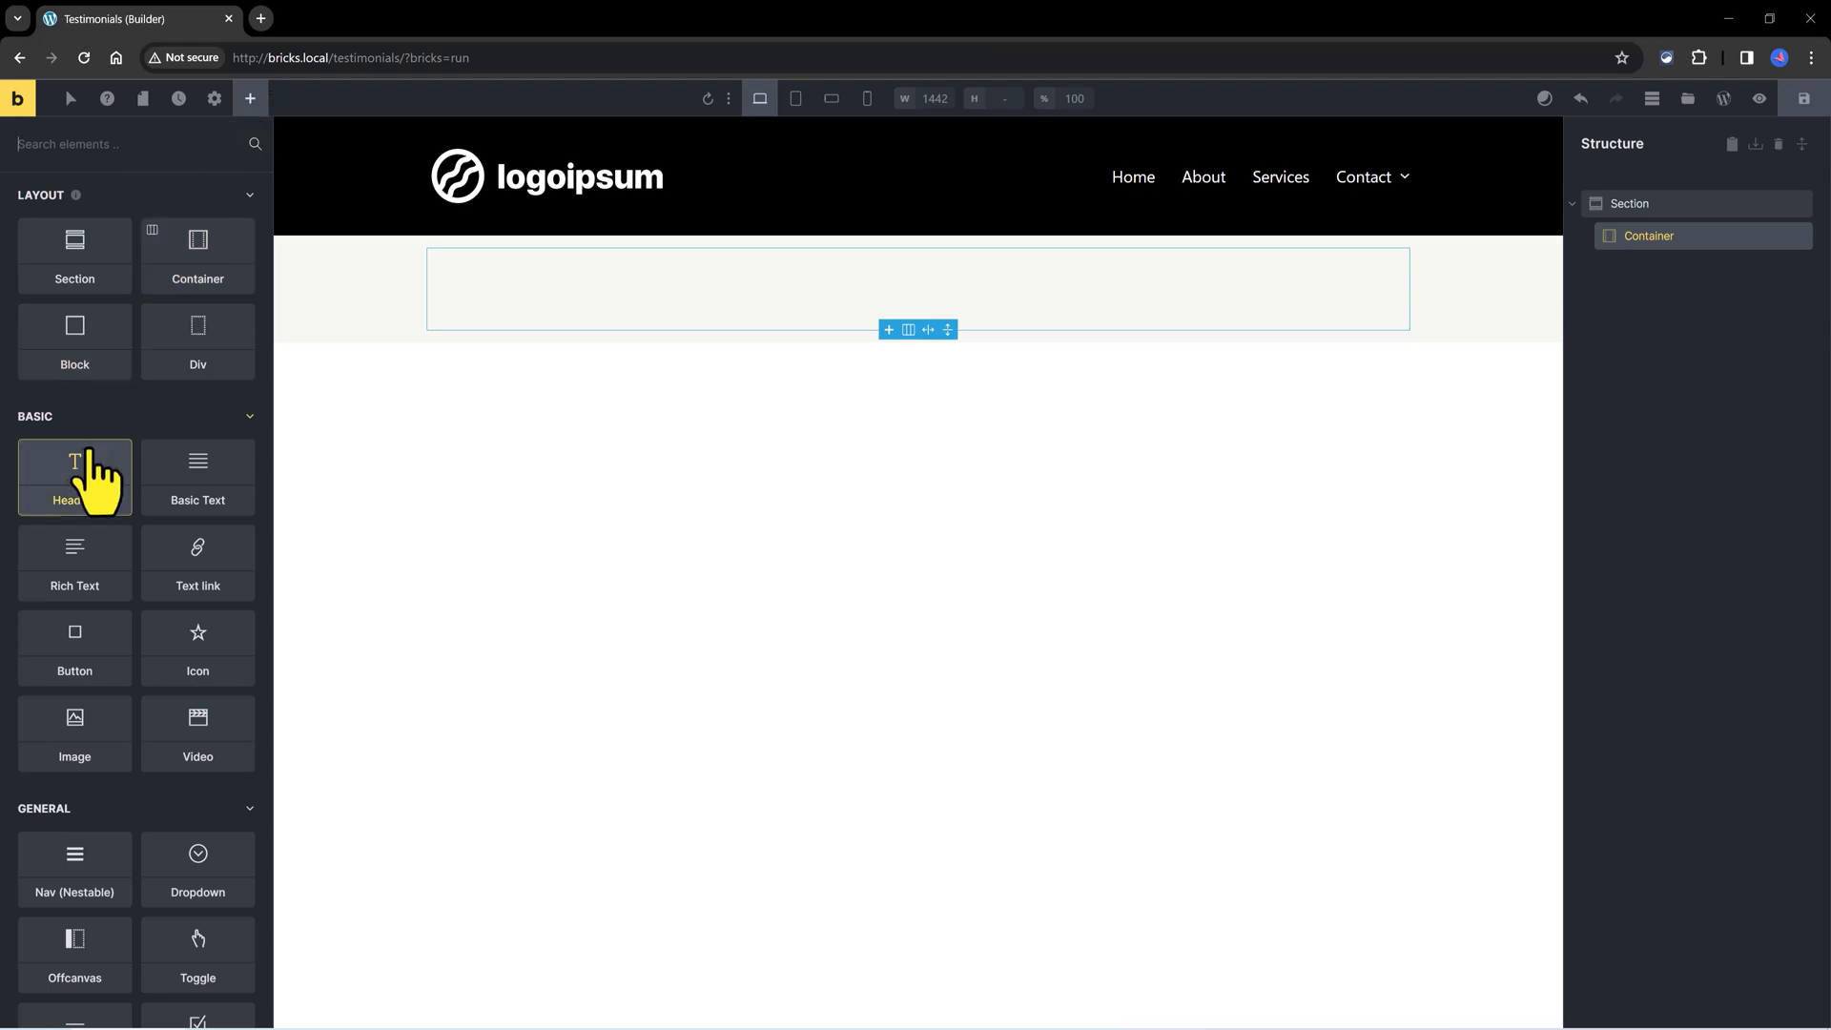
left_click(76, 467)
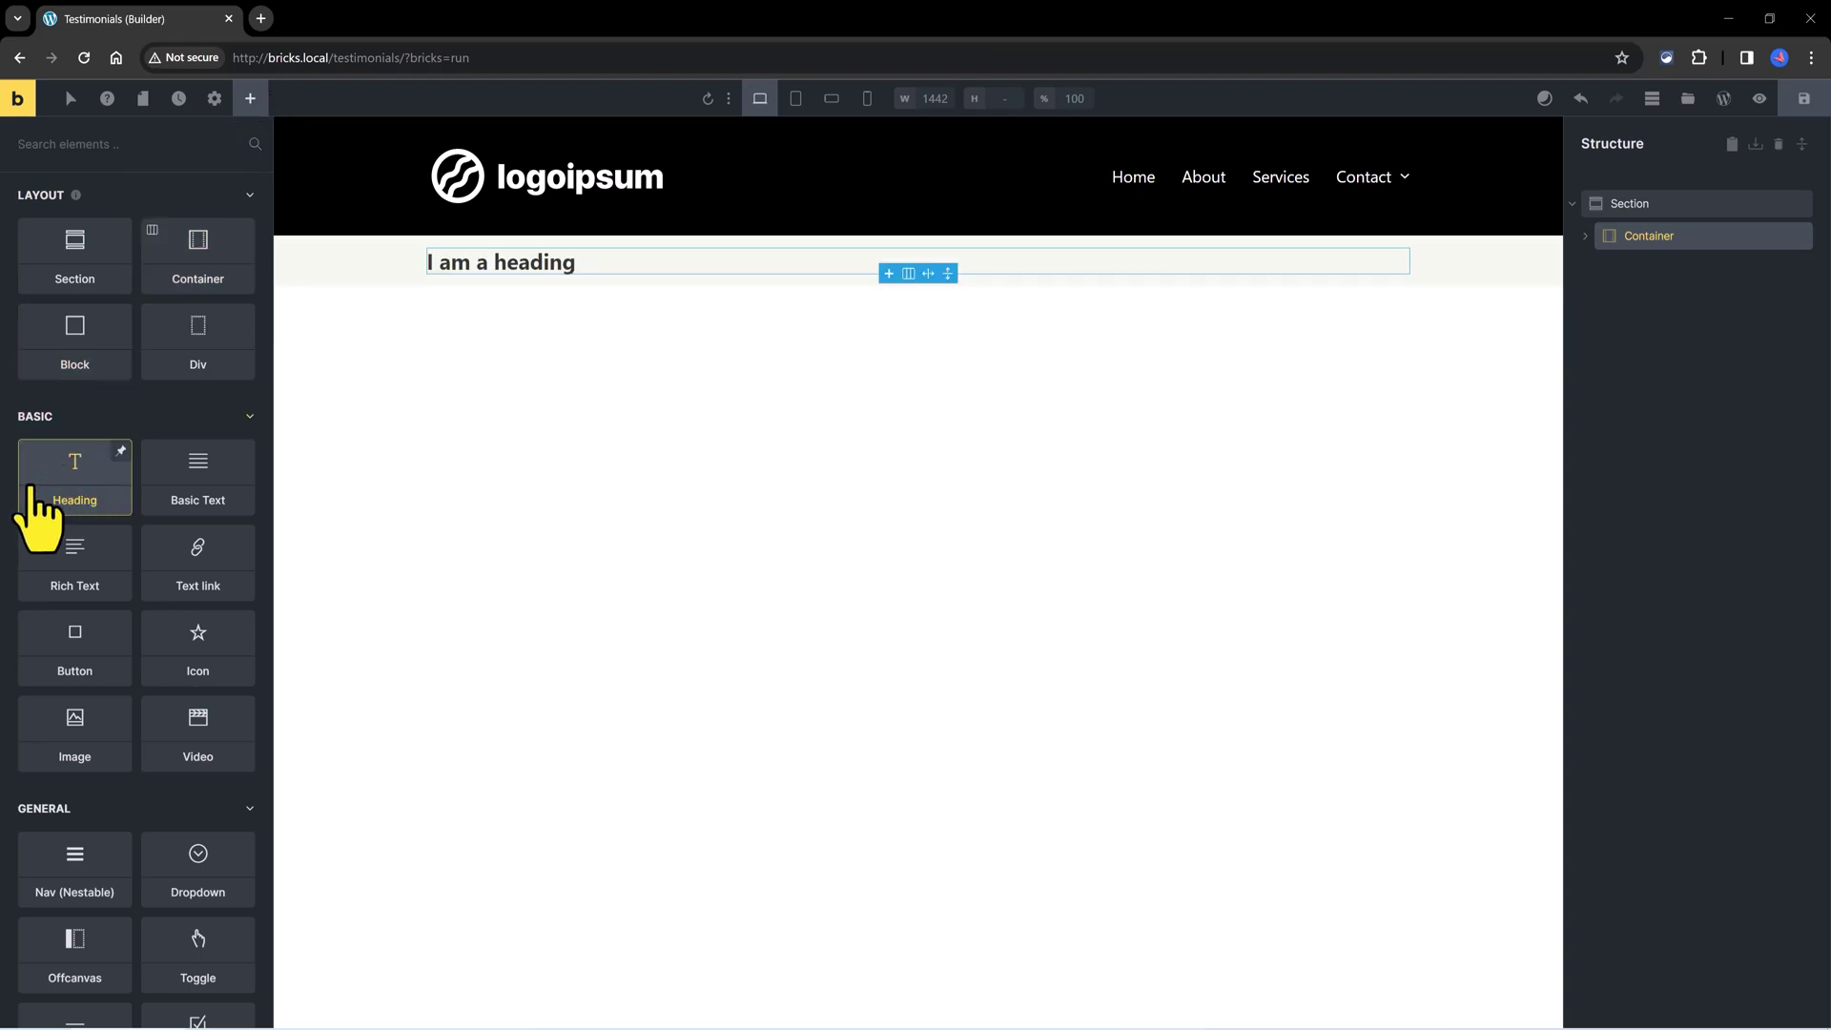
left_click(214, 327)
left_click(172, 345)
triple_click(29, 291)
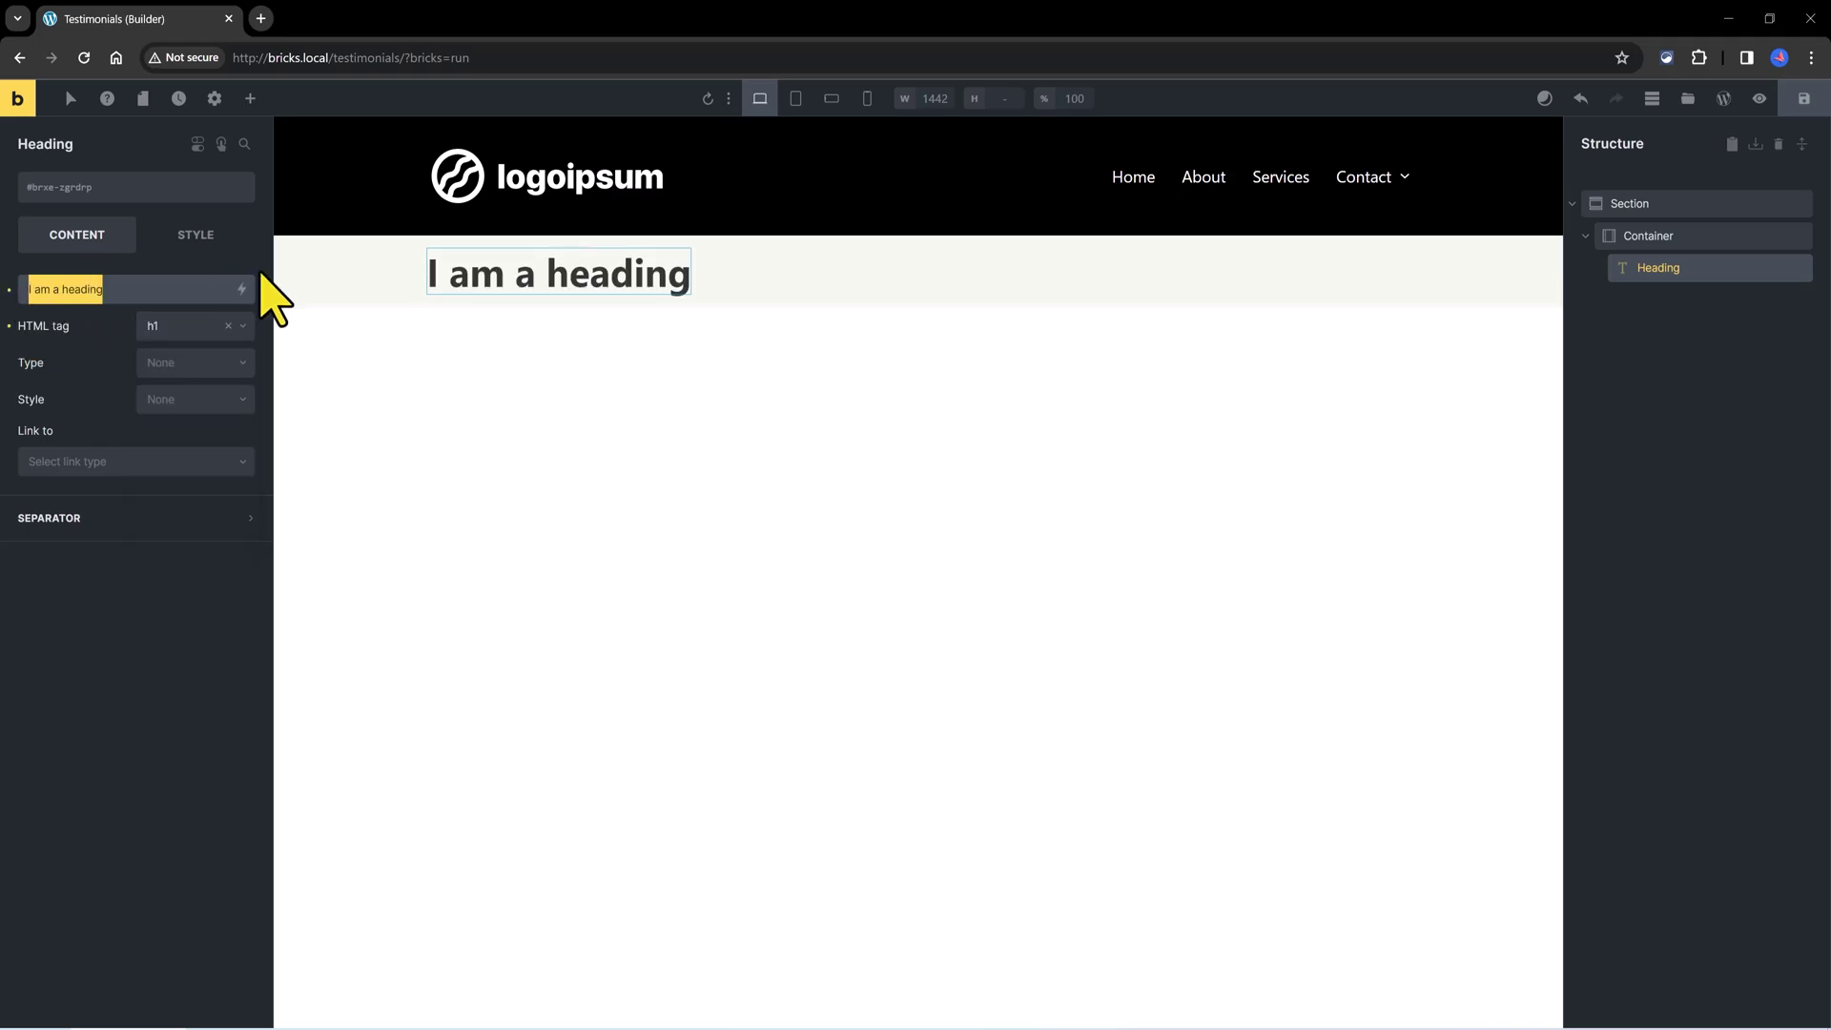
type("Testimonials")
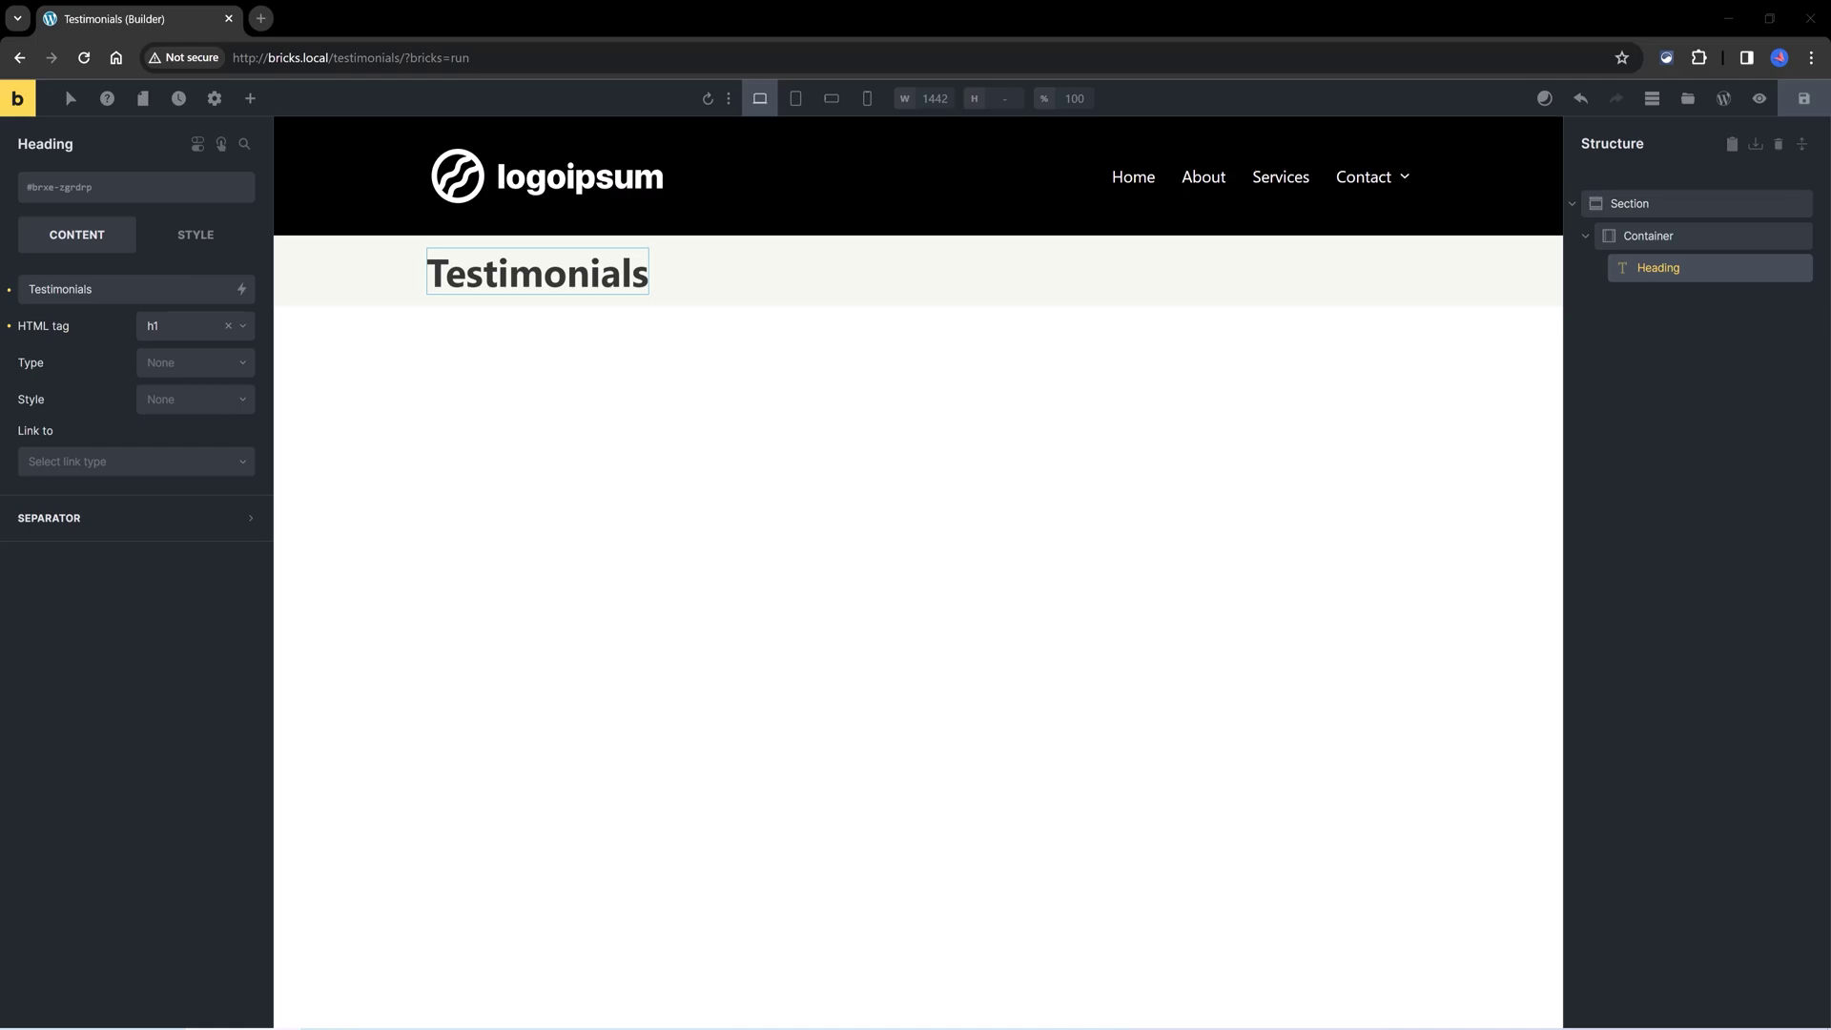
key("ctrl+shift+a")
Add a new vertically stacked section below the heading and give it the grid--3 class.
left_click_drag(75, 253, 656, 313)
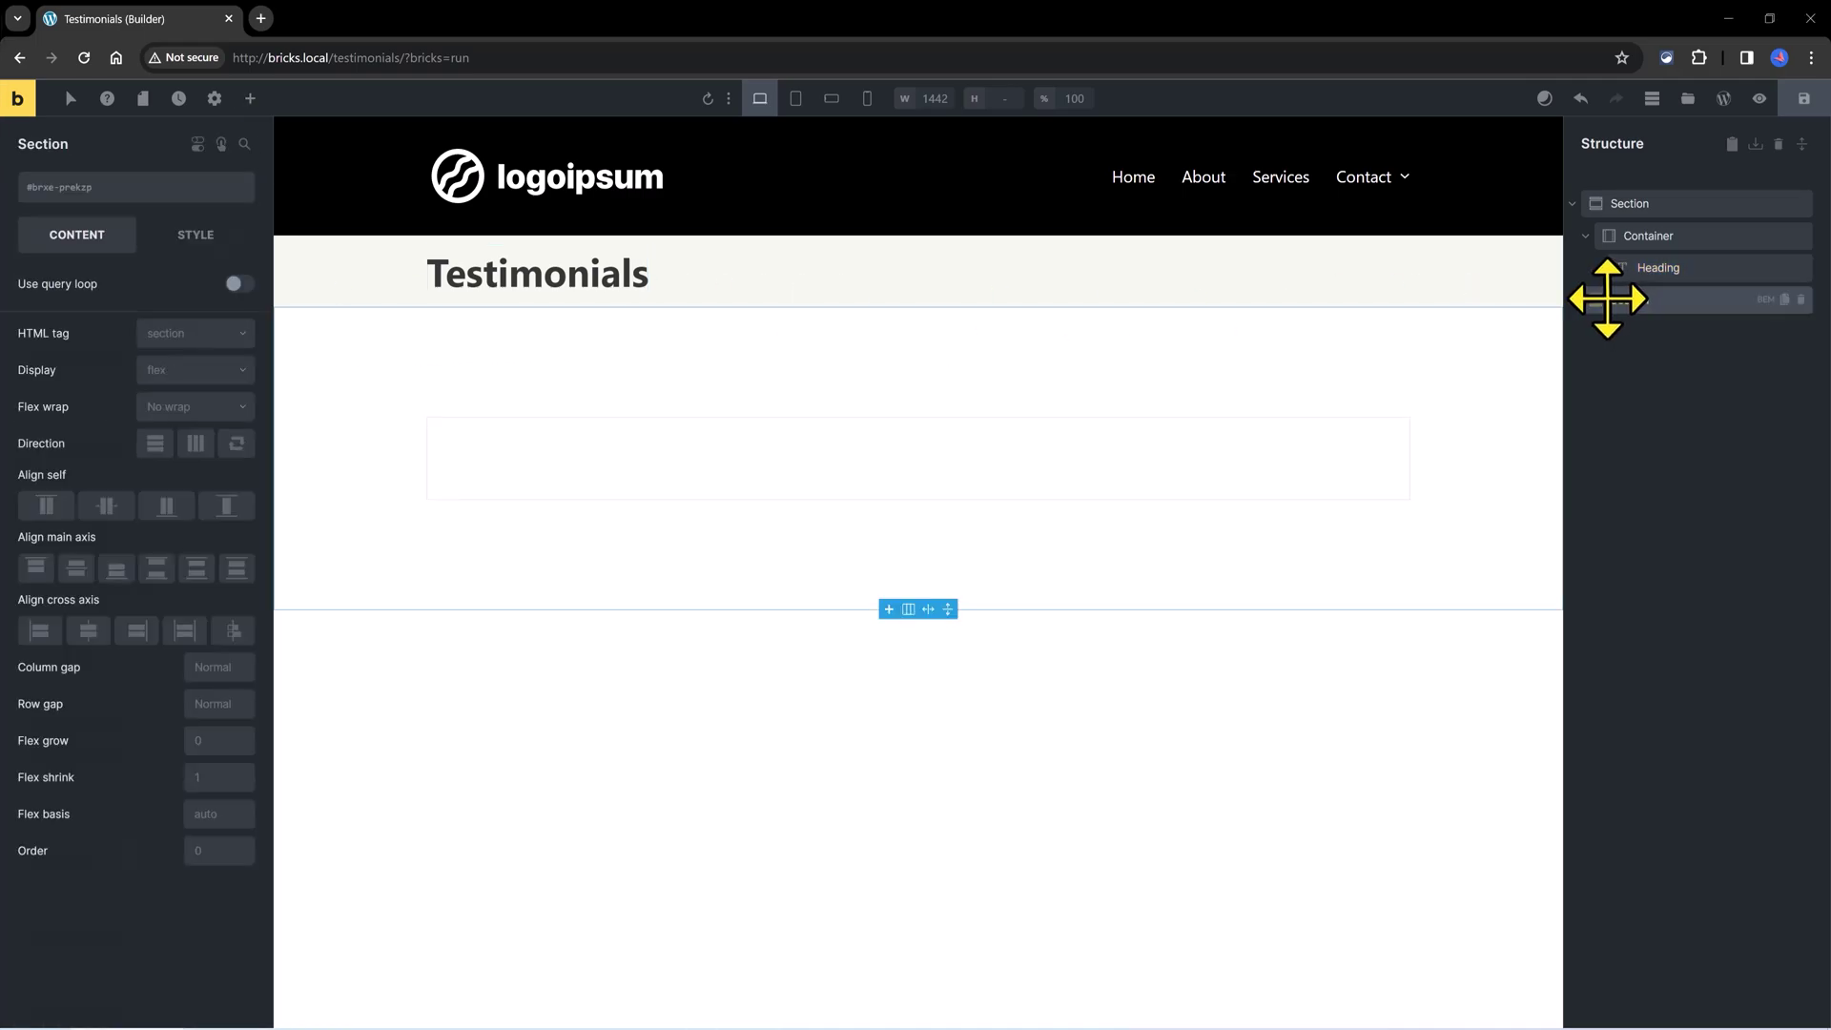
left_click(157, 447)
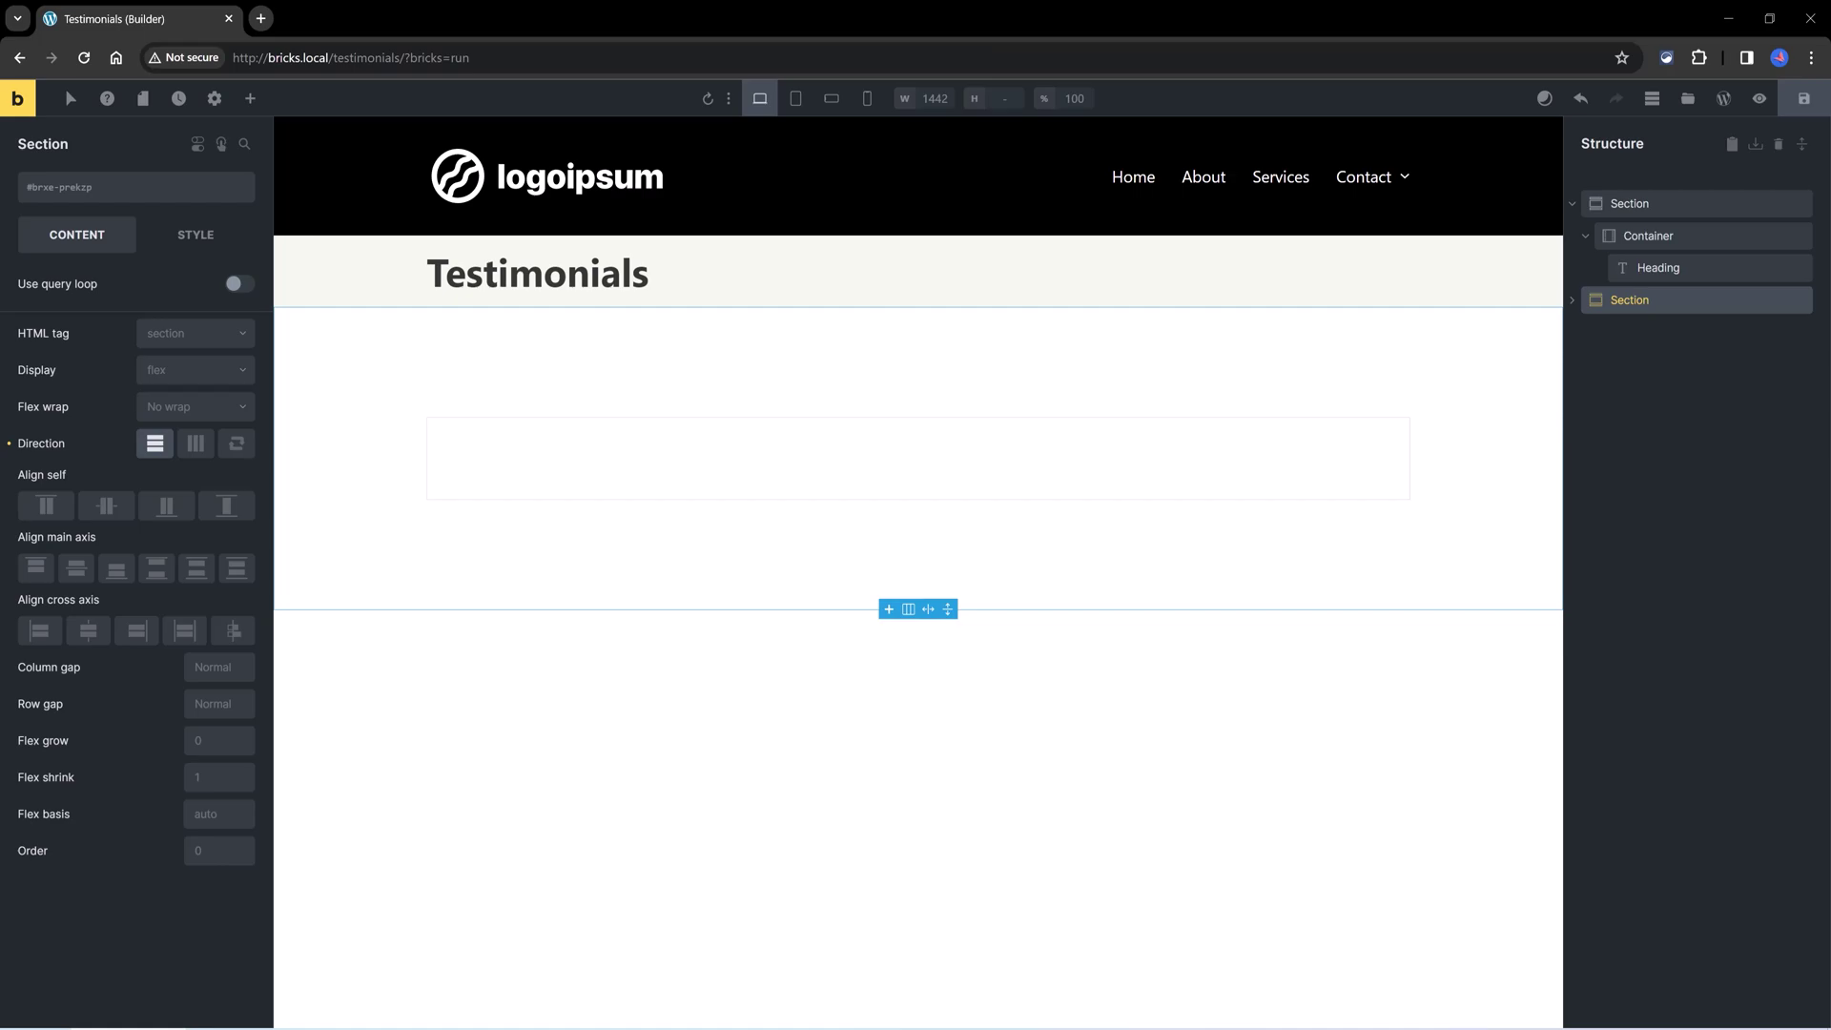
left_click(115, 188)
type("grid--3")
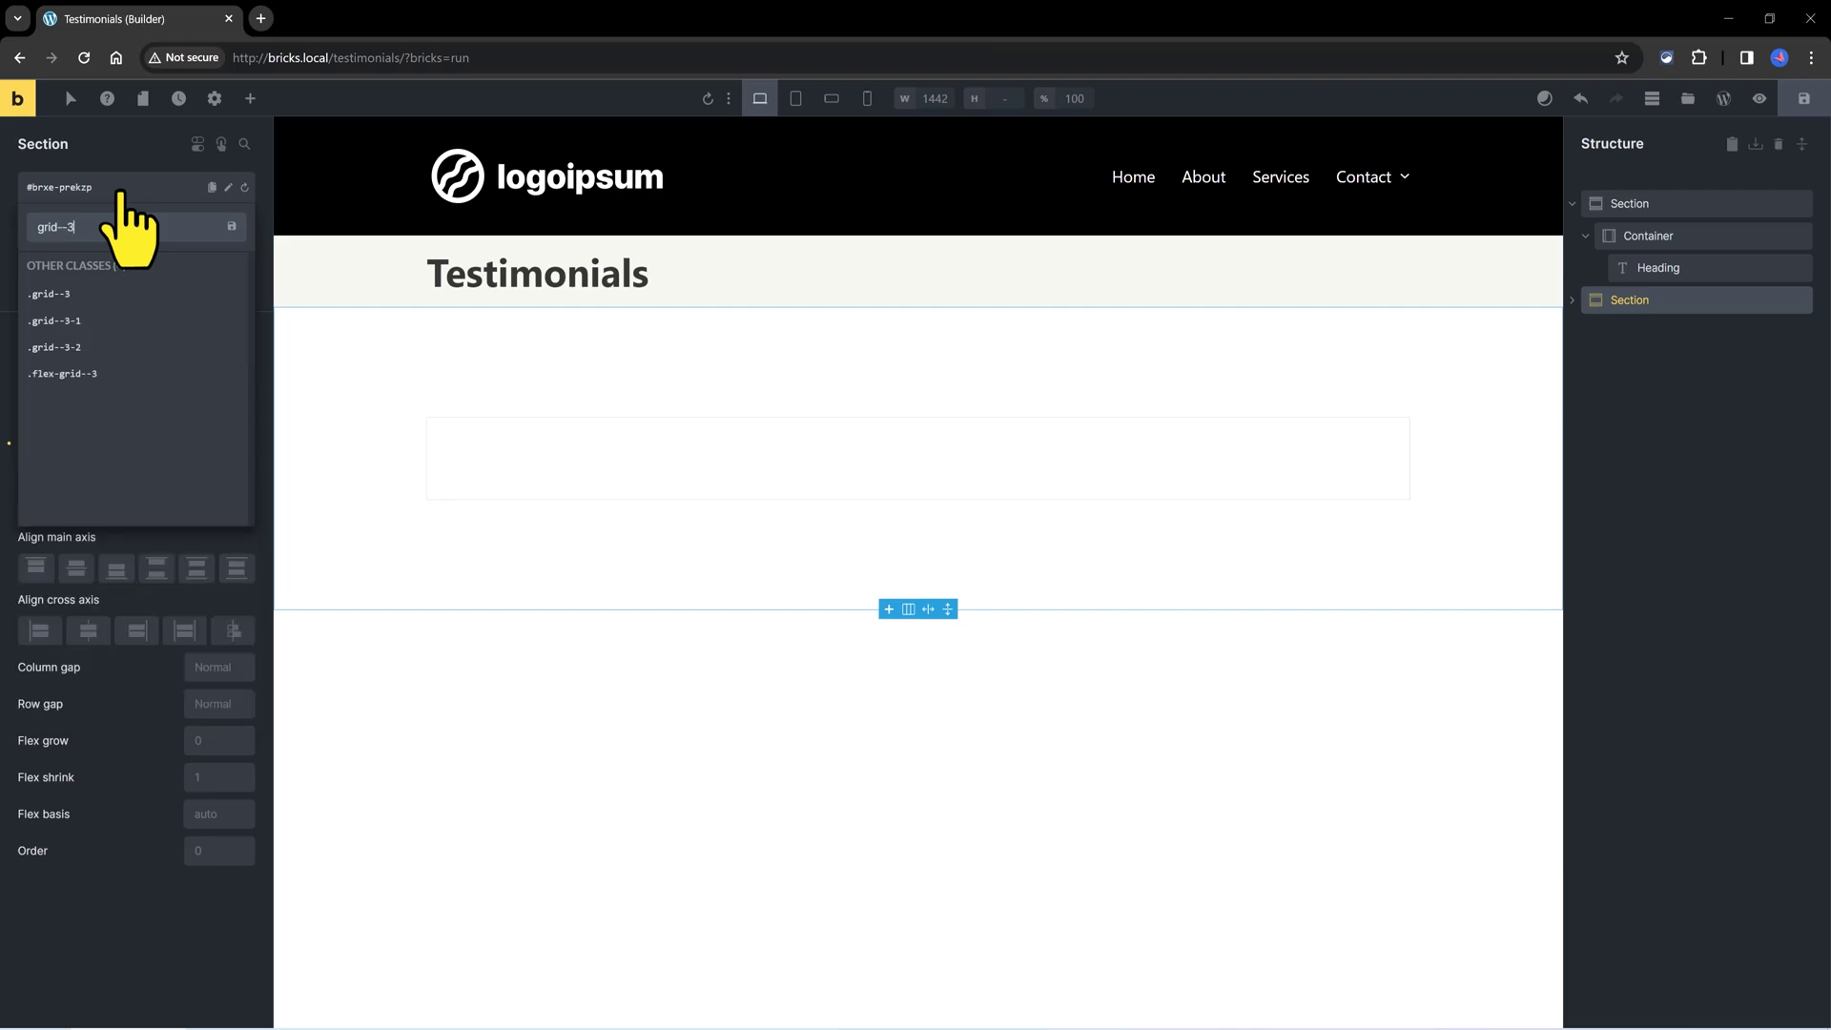
left_click(71, 294)
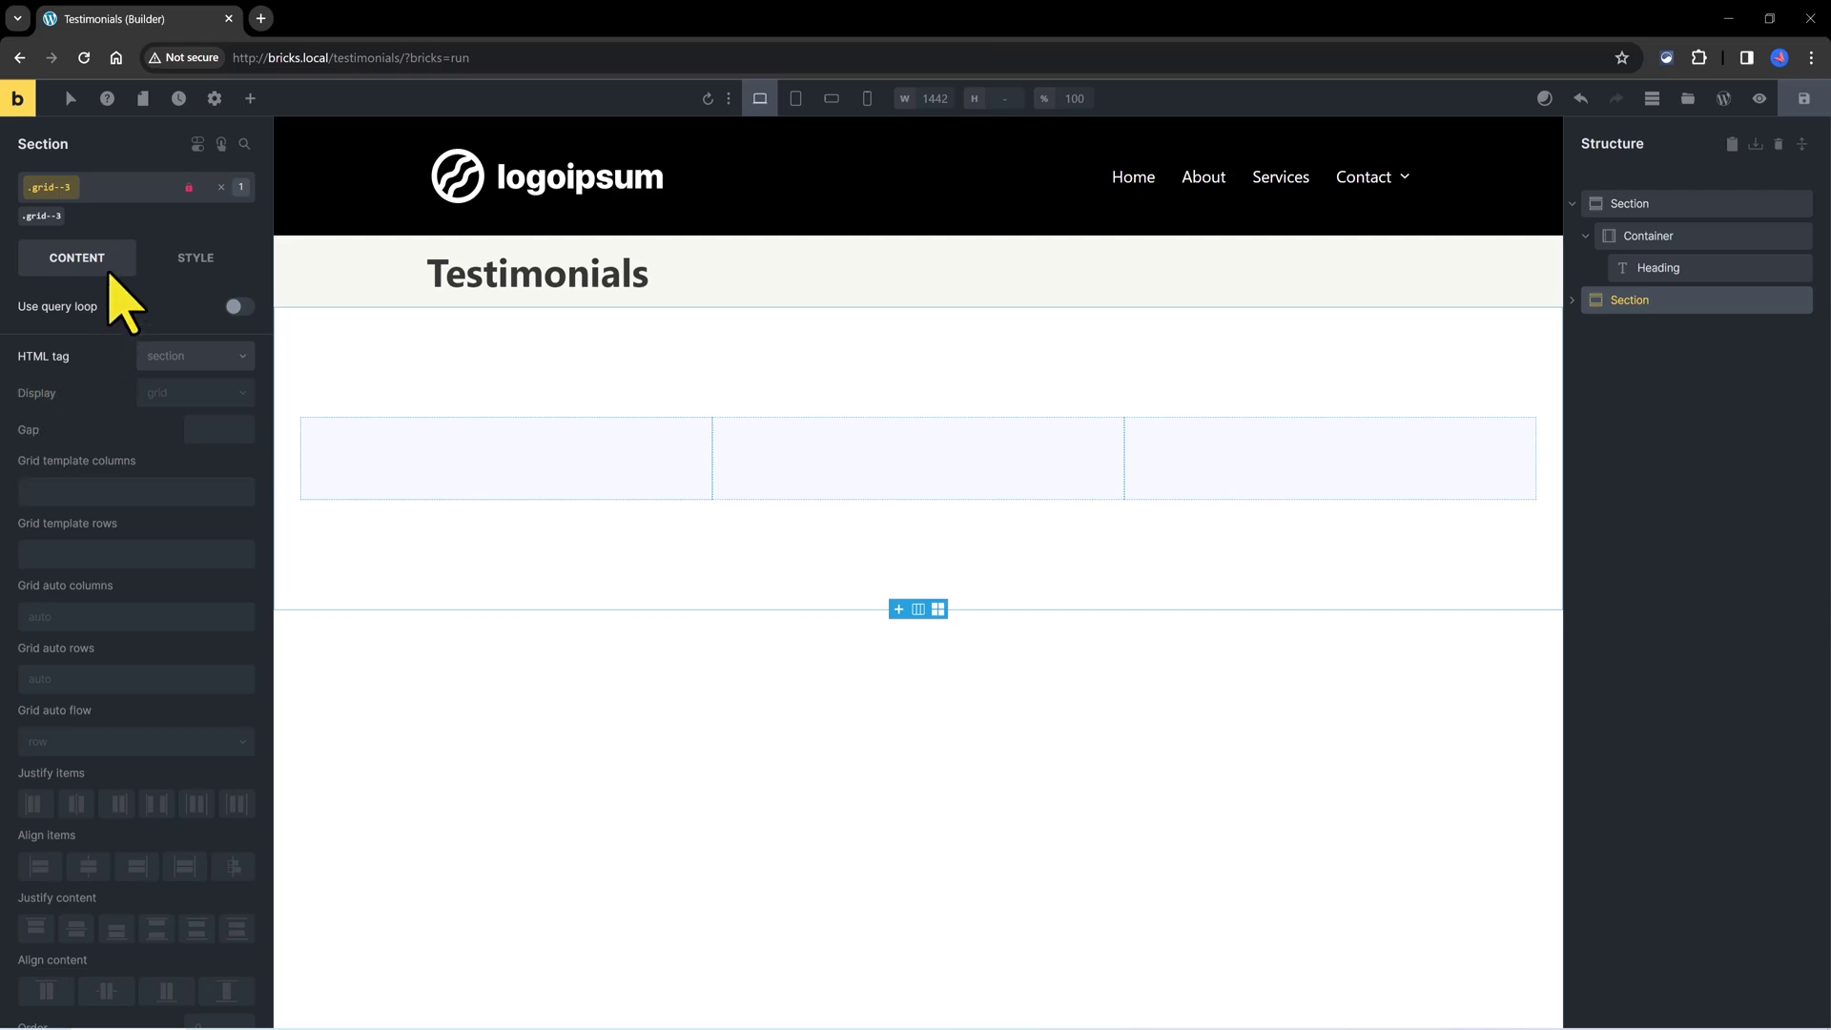
Add the grid-l-1 and gap-s classes to the section.
left_click(103, 189)
type("grid-l-1")
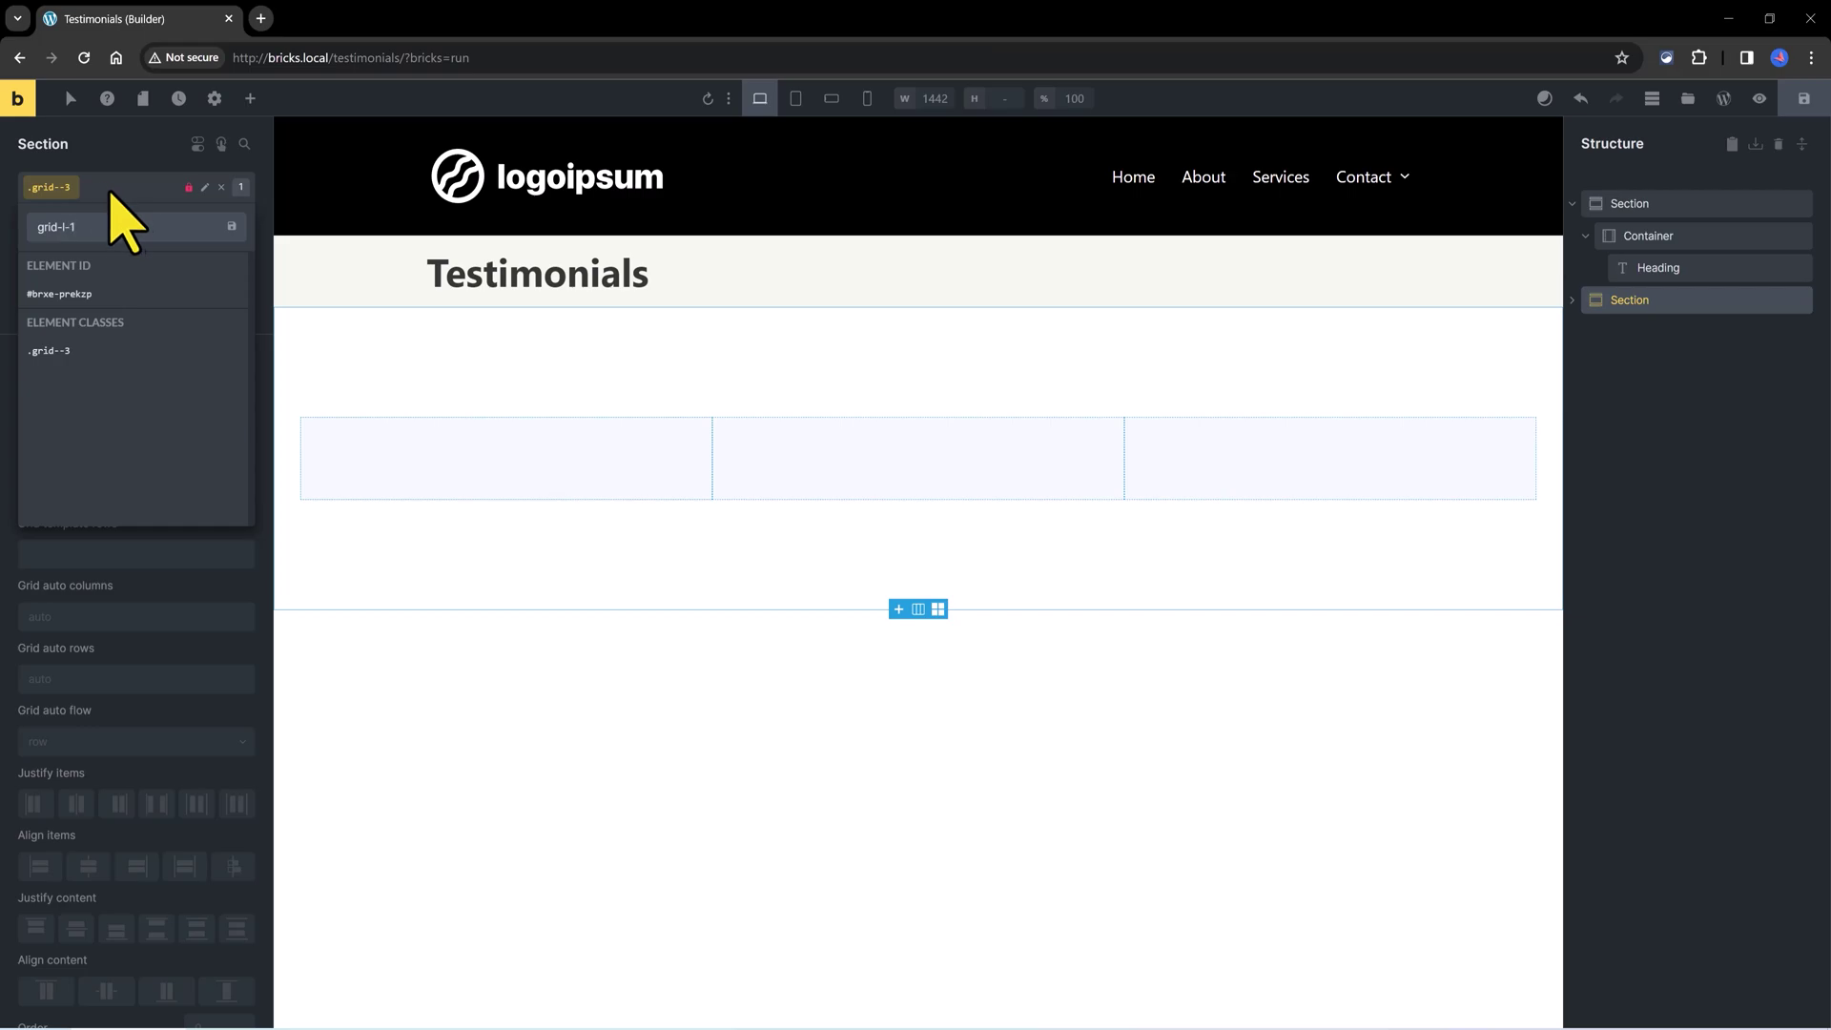
key("Return")
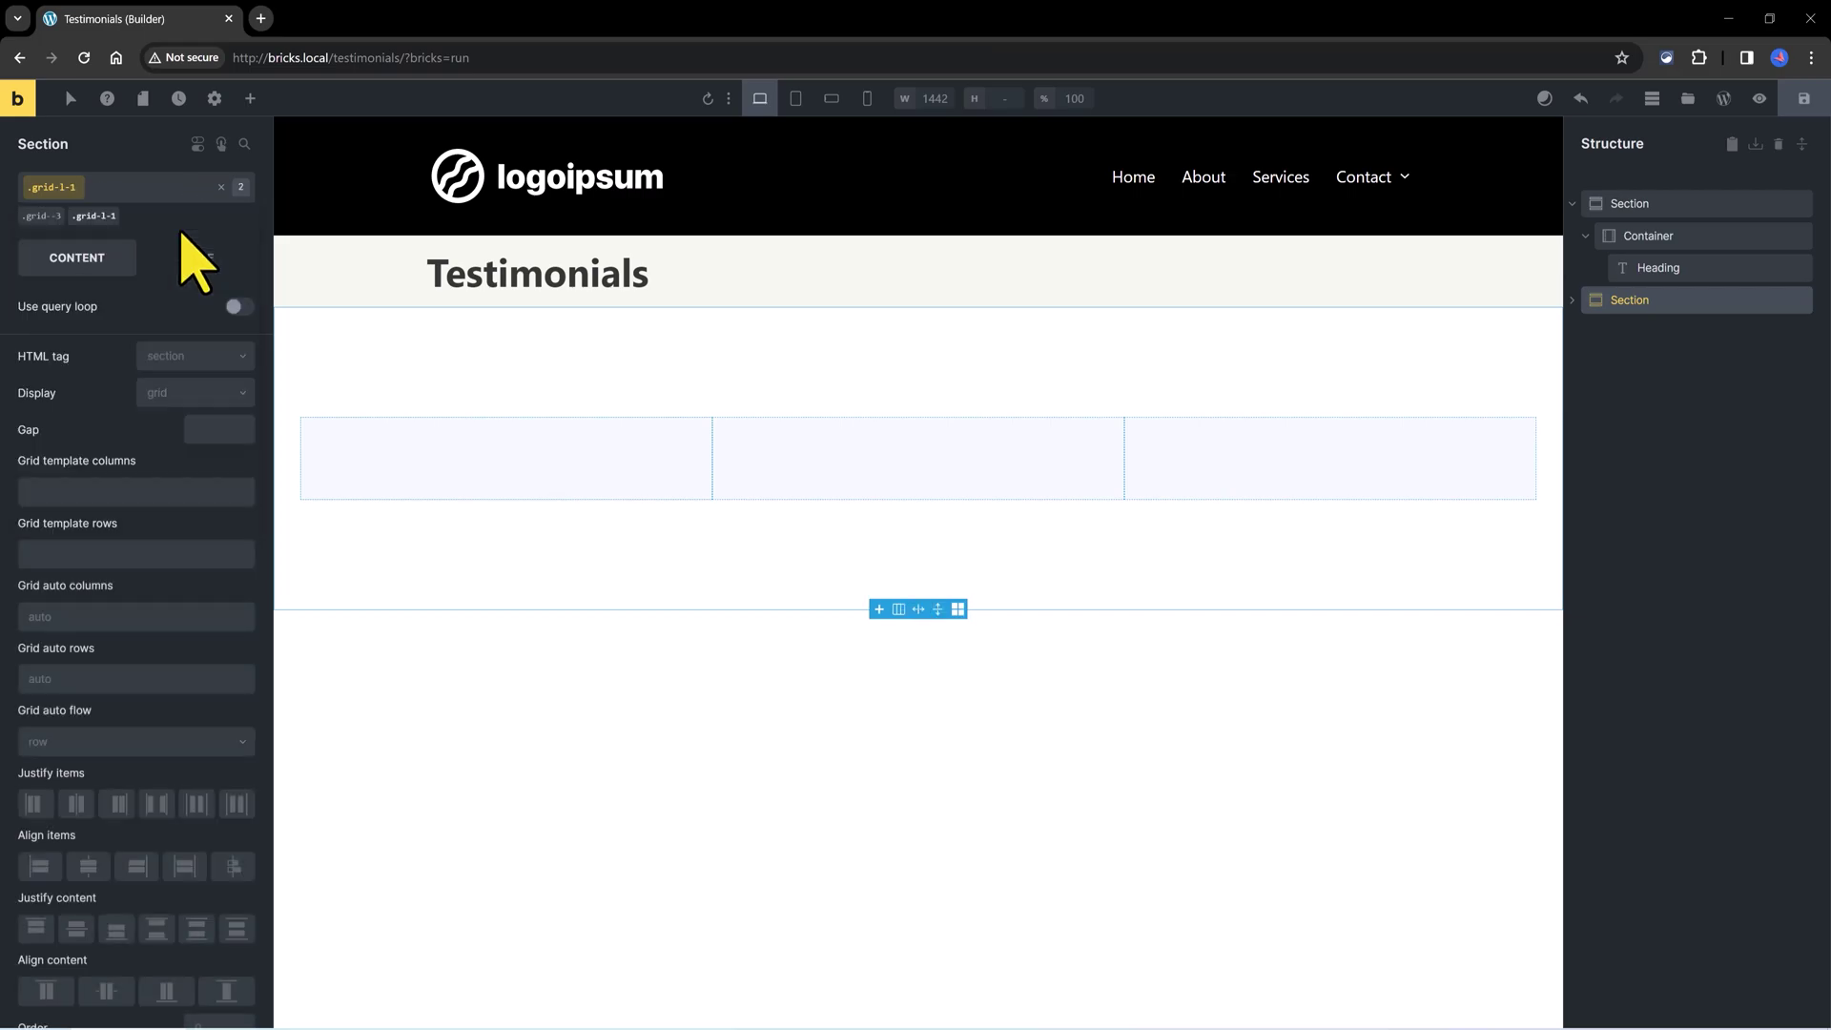
left_click(131, 189)
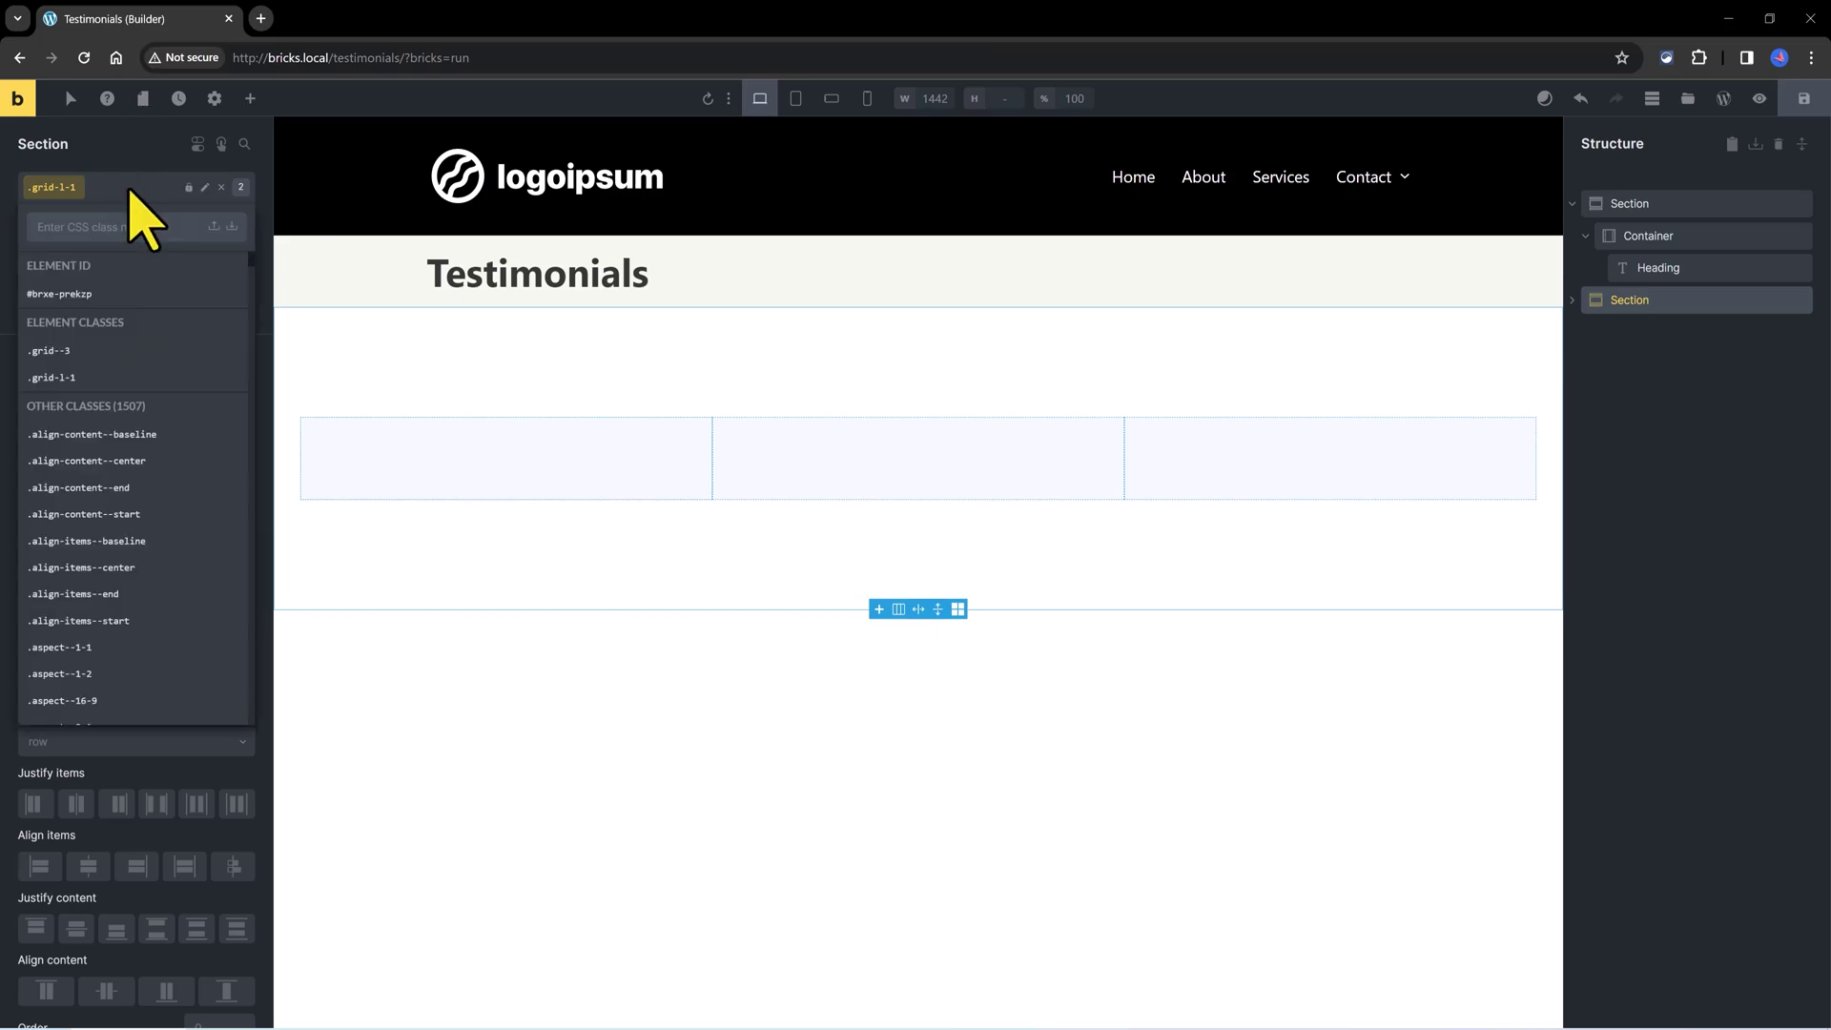
type("gap")
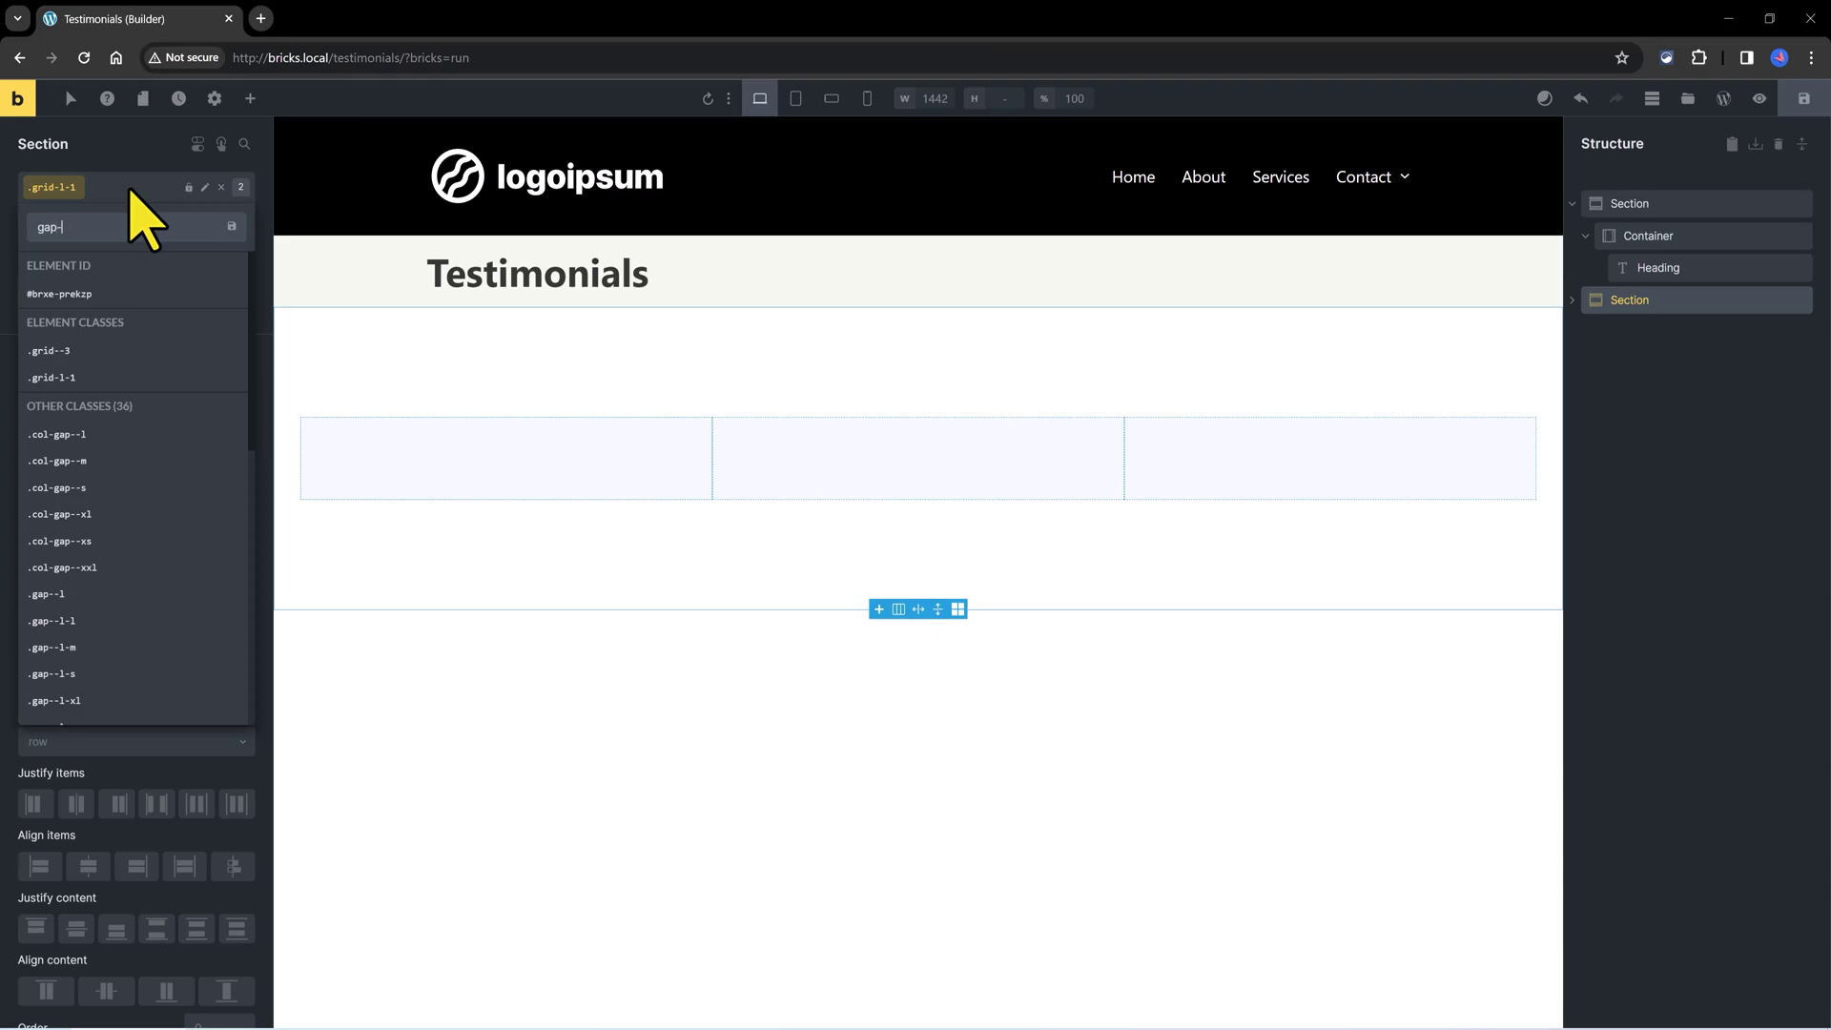
type("-s")
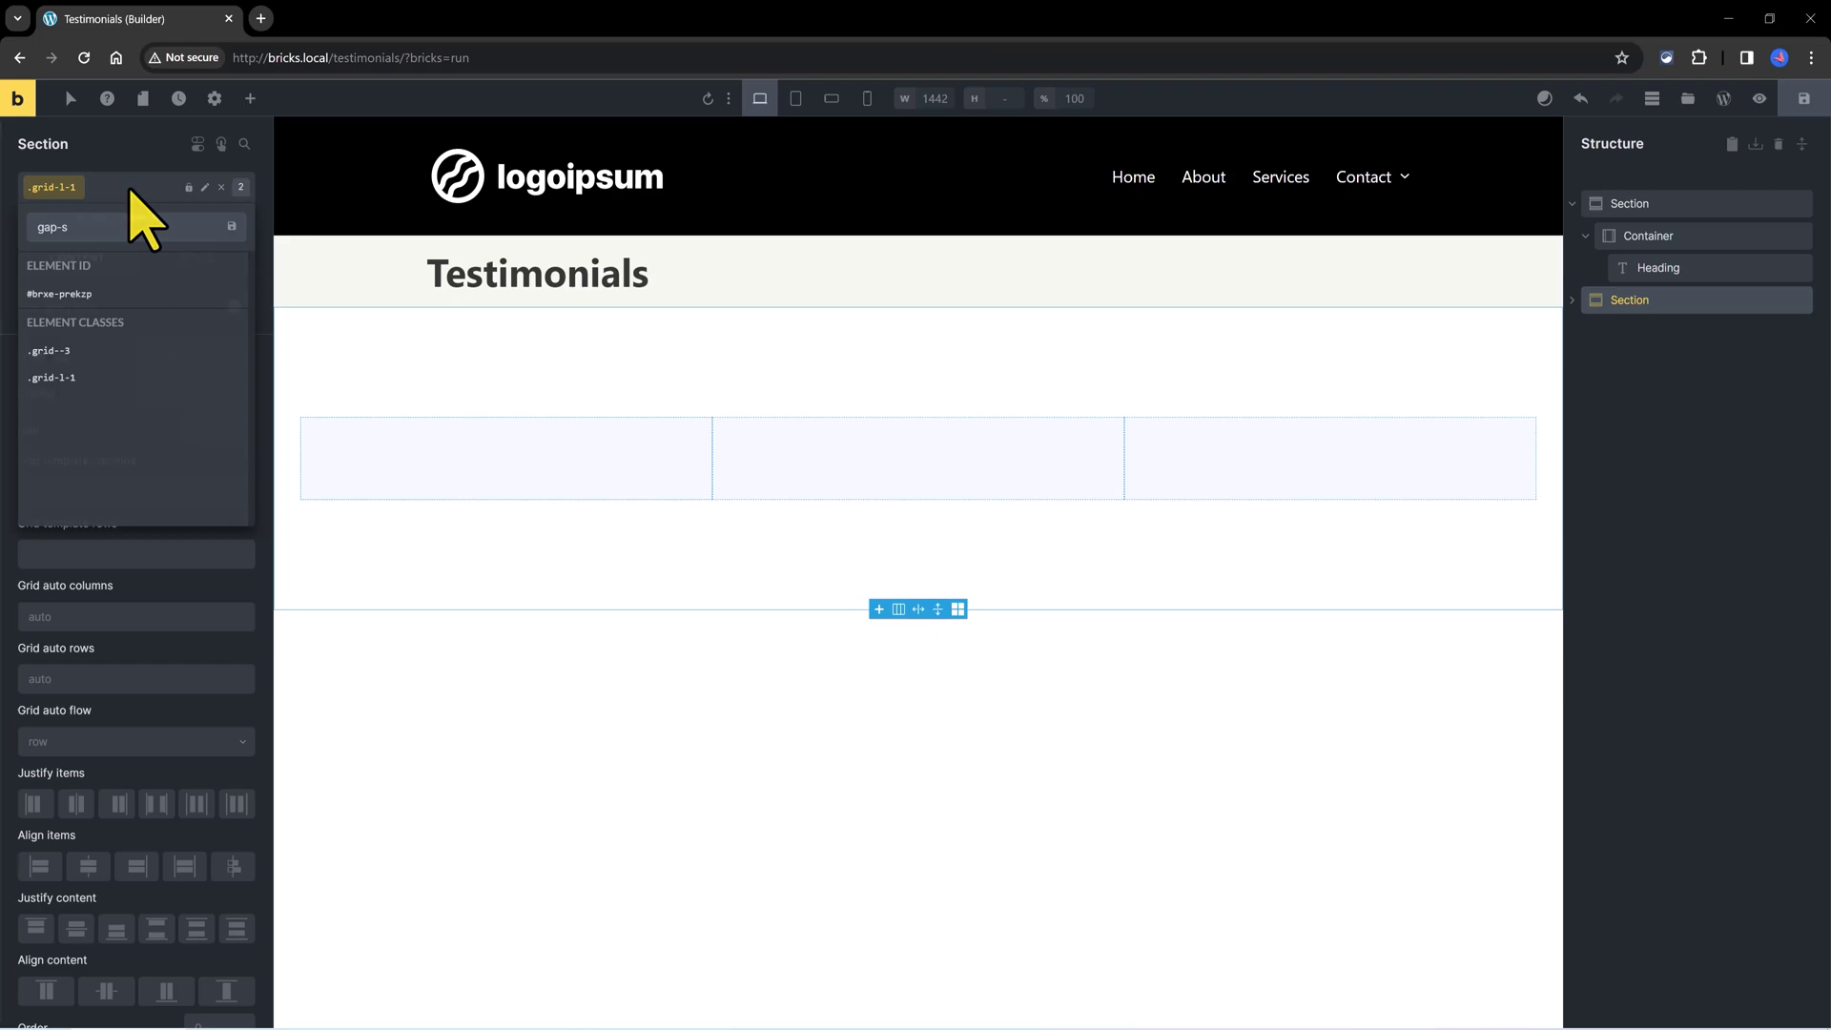
key("Return")
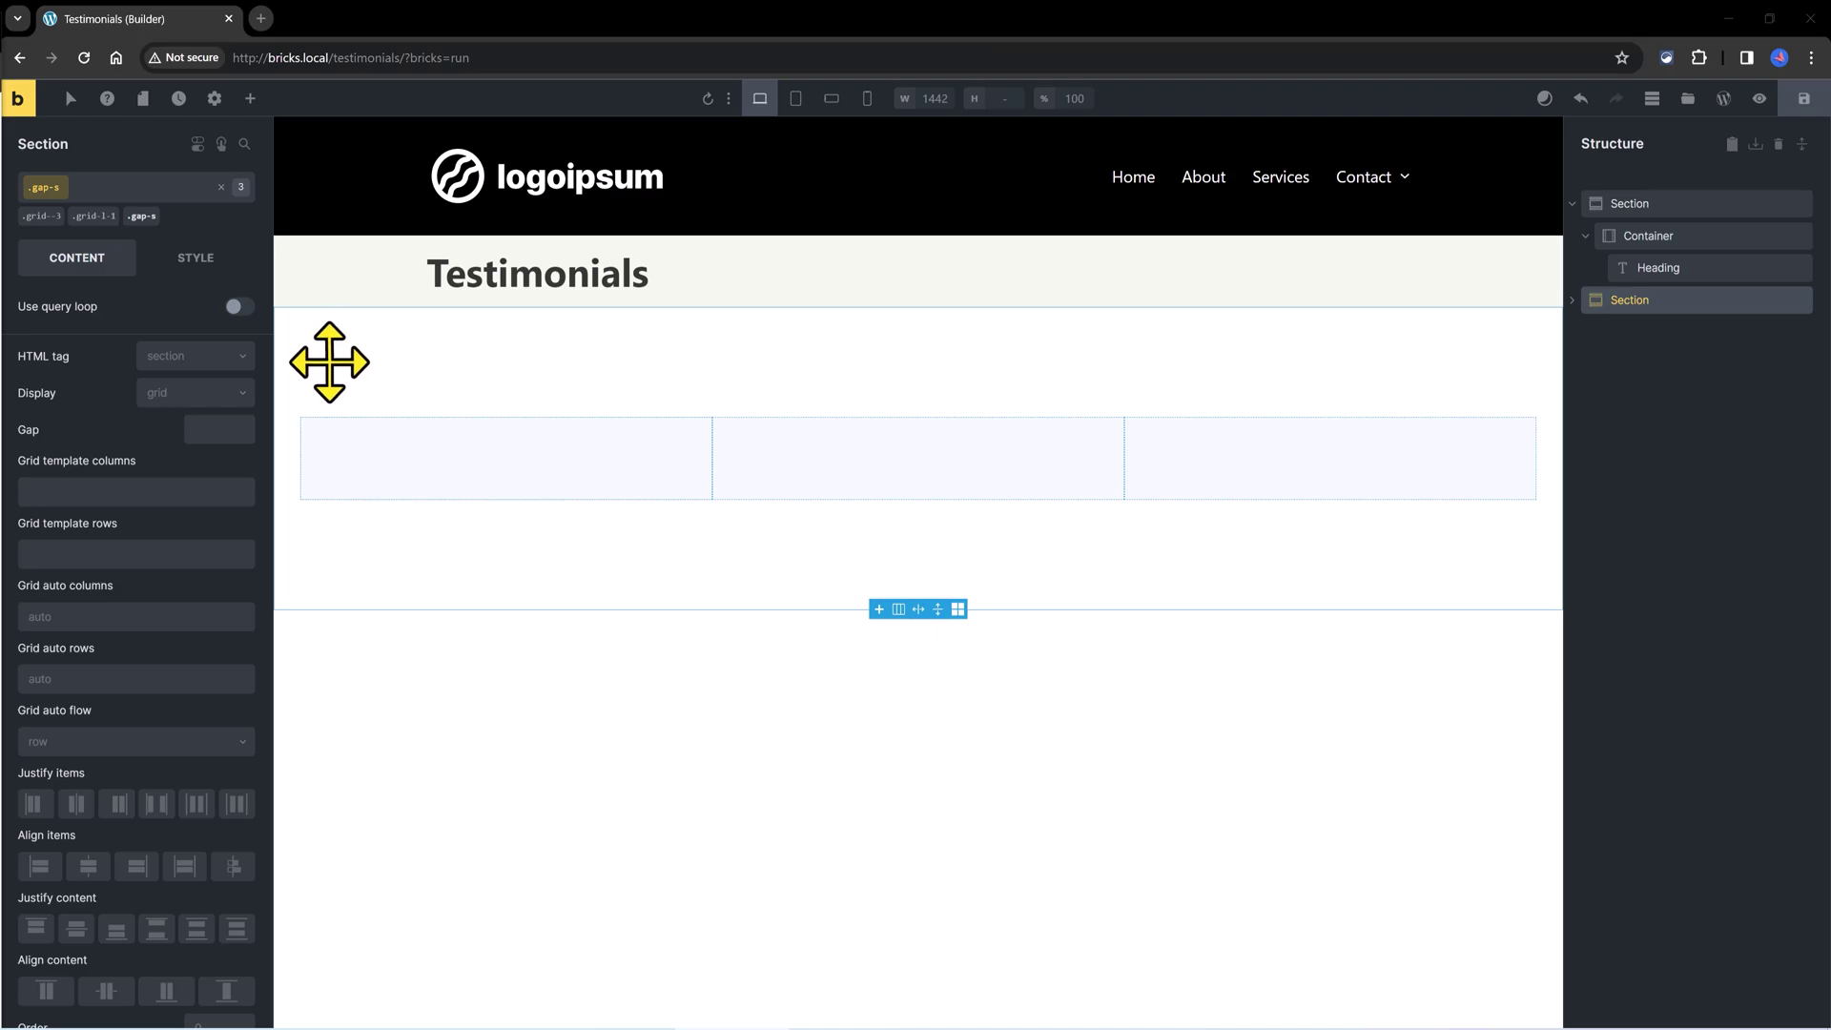
Add a Div with three child Divs inside the first grid Container.
left_click(506, 458)
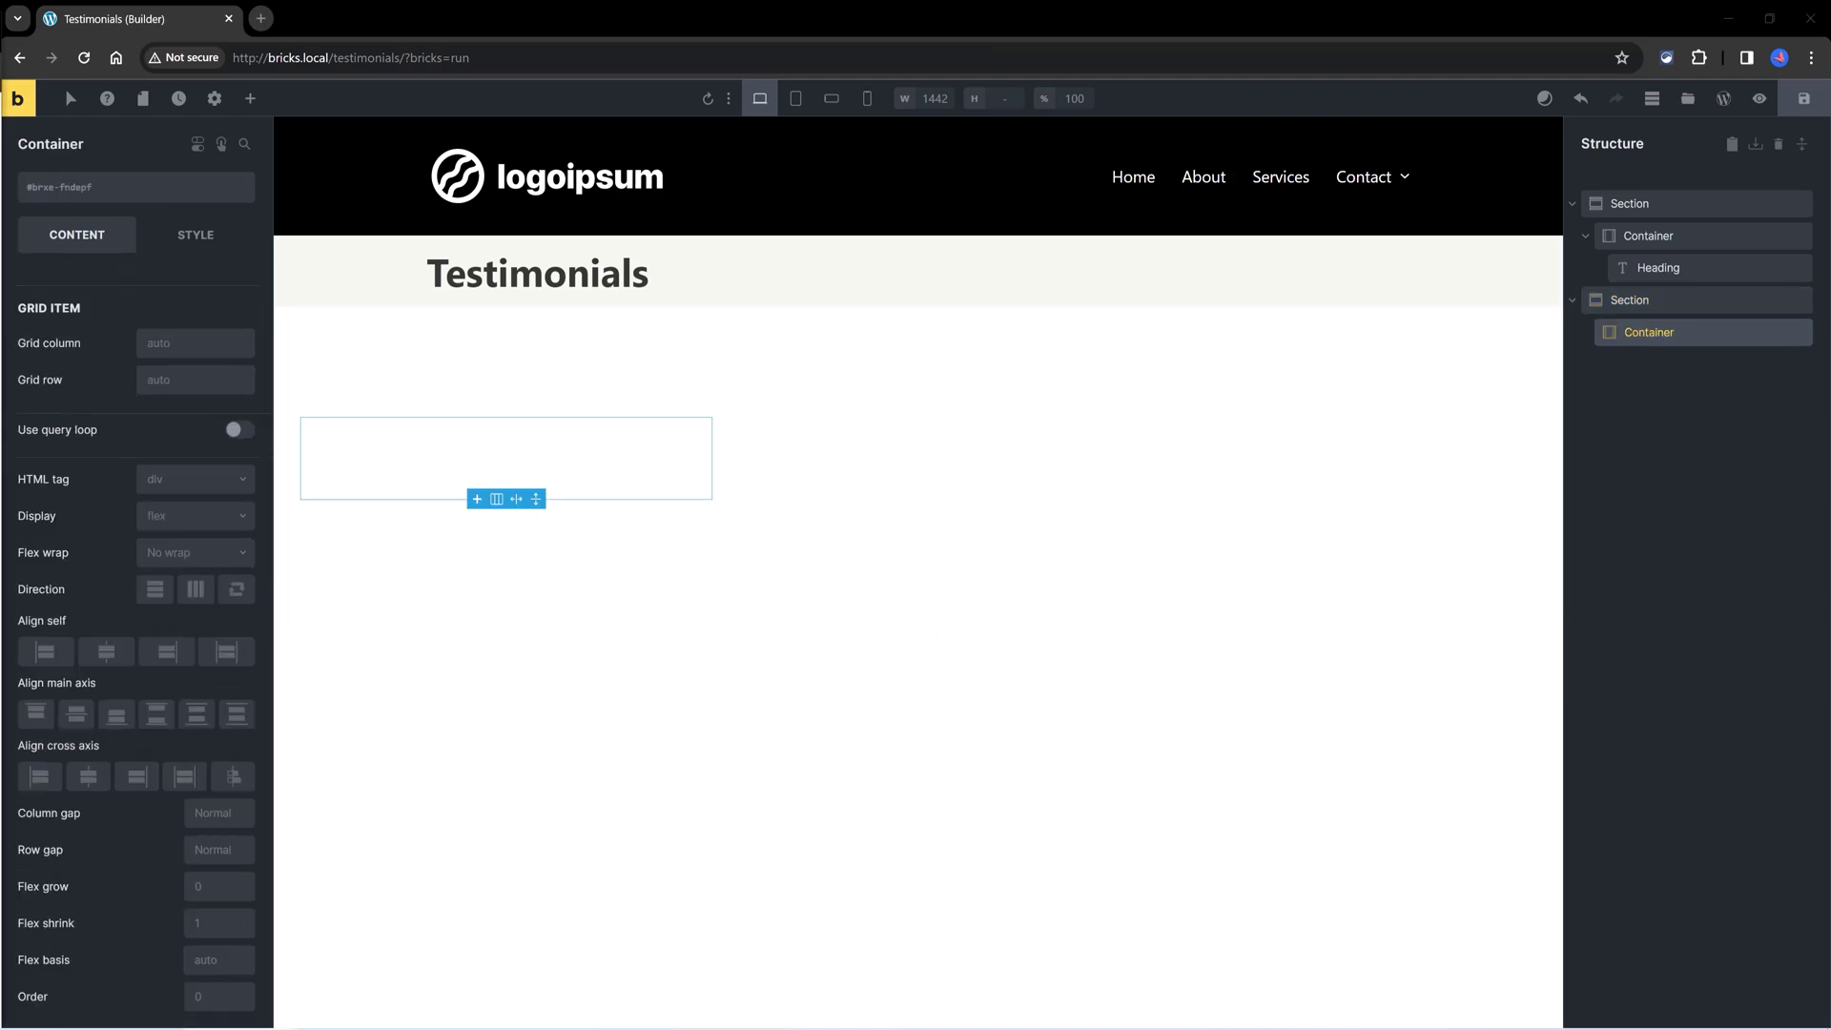
left_click(250, 99)
left_click_drag(197, 344, 1615, 461)
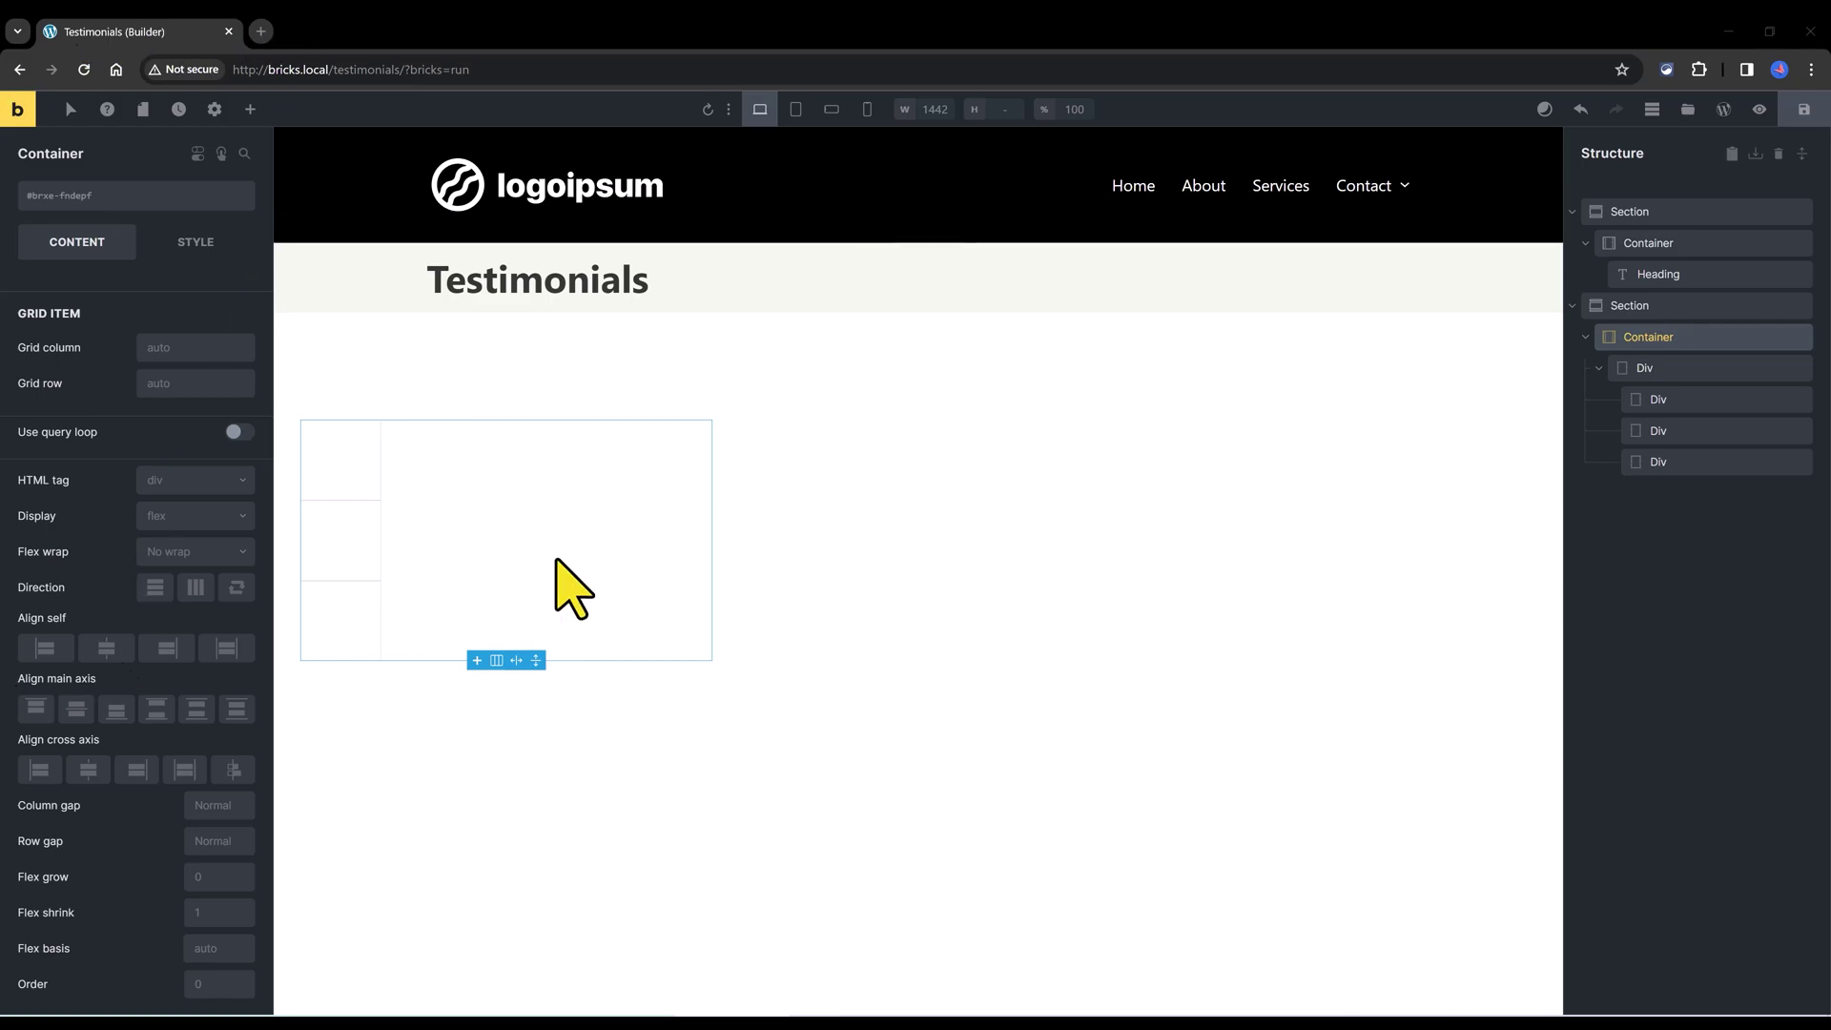
Rename the parts Container-Grid, Div- CARD-Wrapper, Div-Image, Div-Body and Div-Link in Structure.
double_click(1635, 336)
type("-GRID")
key("Return")
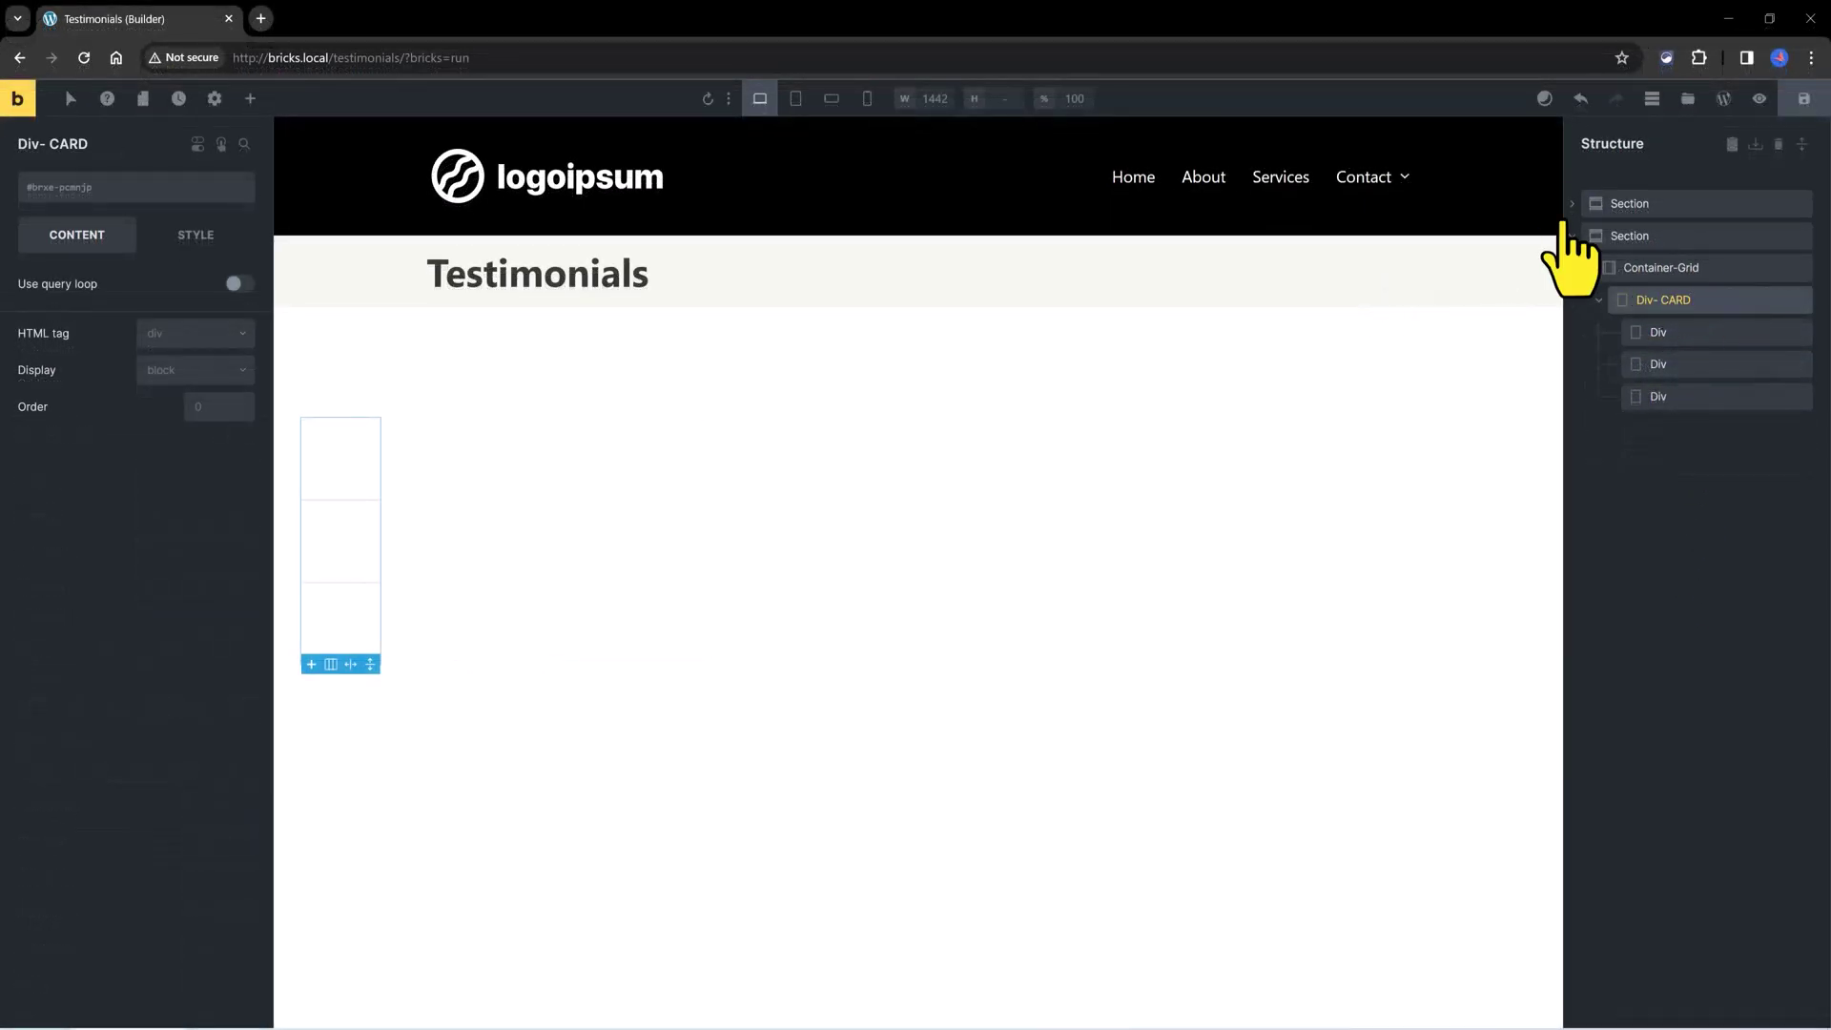
type("-Wrapper")
double_click(1660, 332)
type("-Image")
double_click(1660, 364)
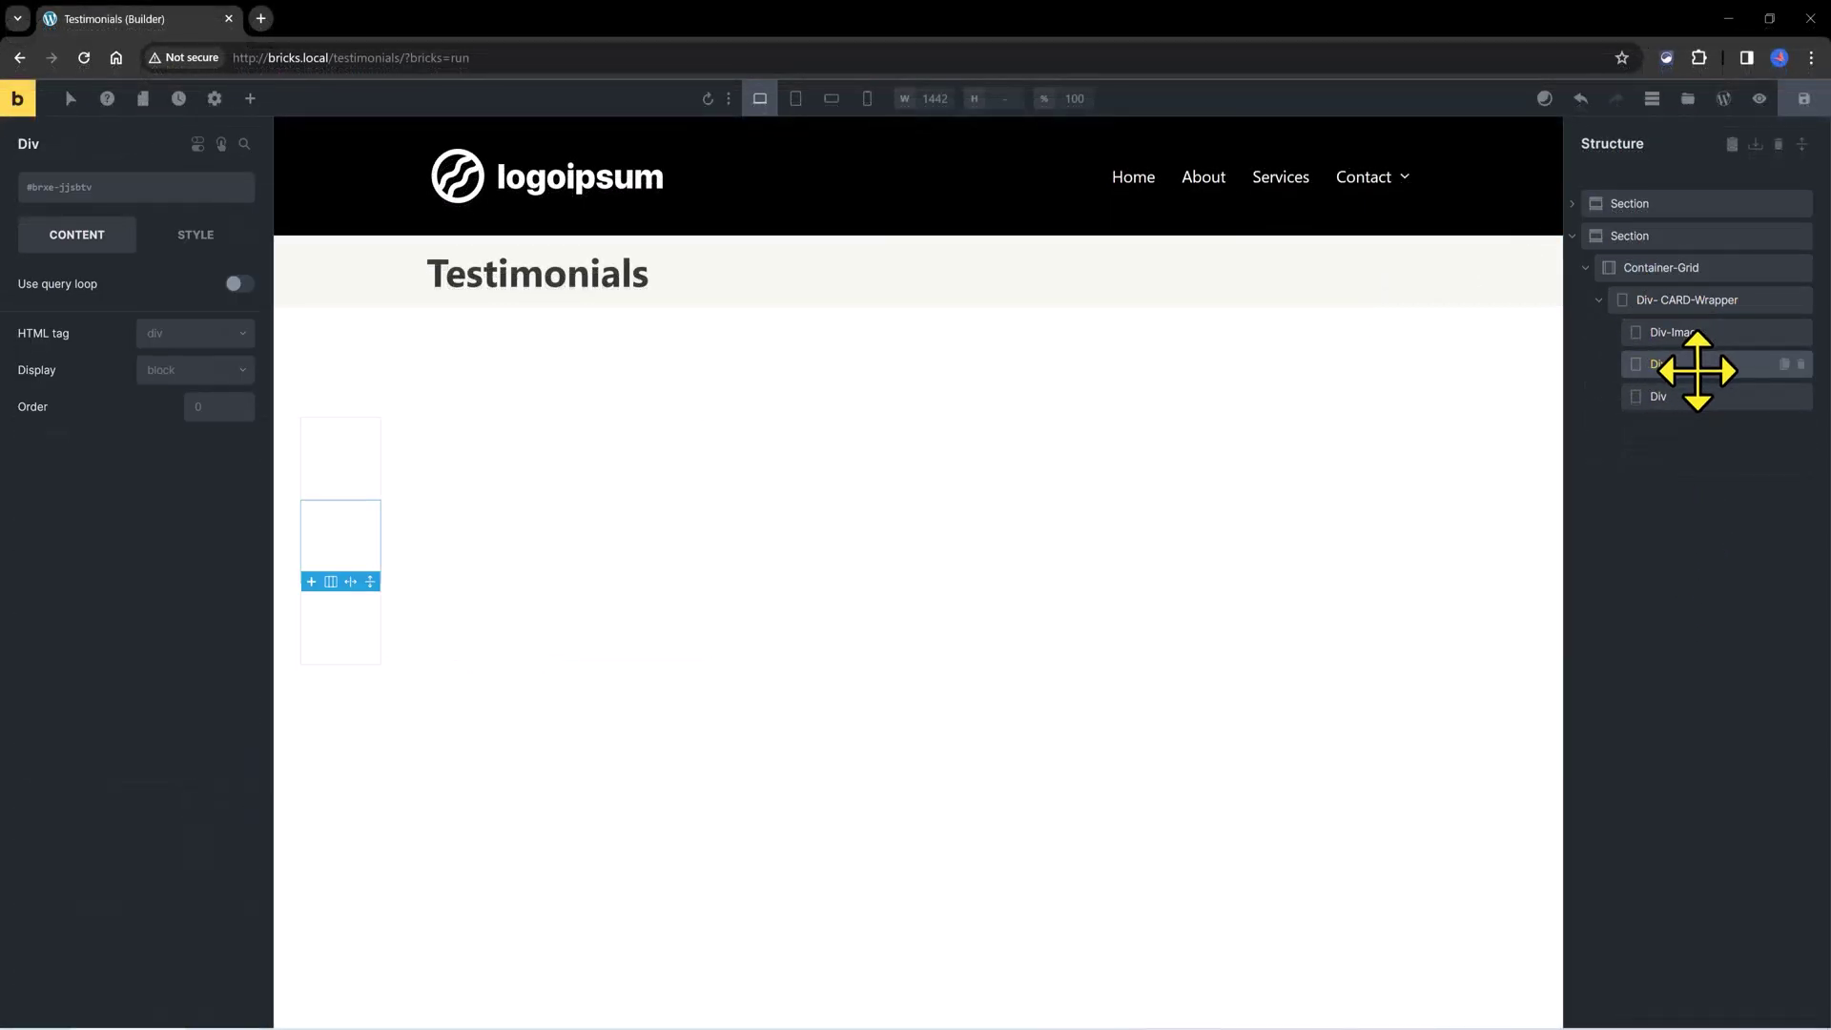
type("-Br")
key("Return")
double_click(1660, 396)
type("-Link")
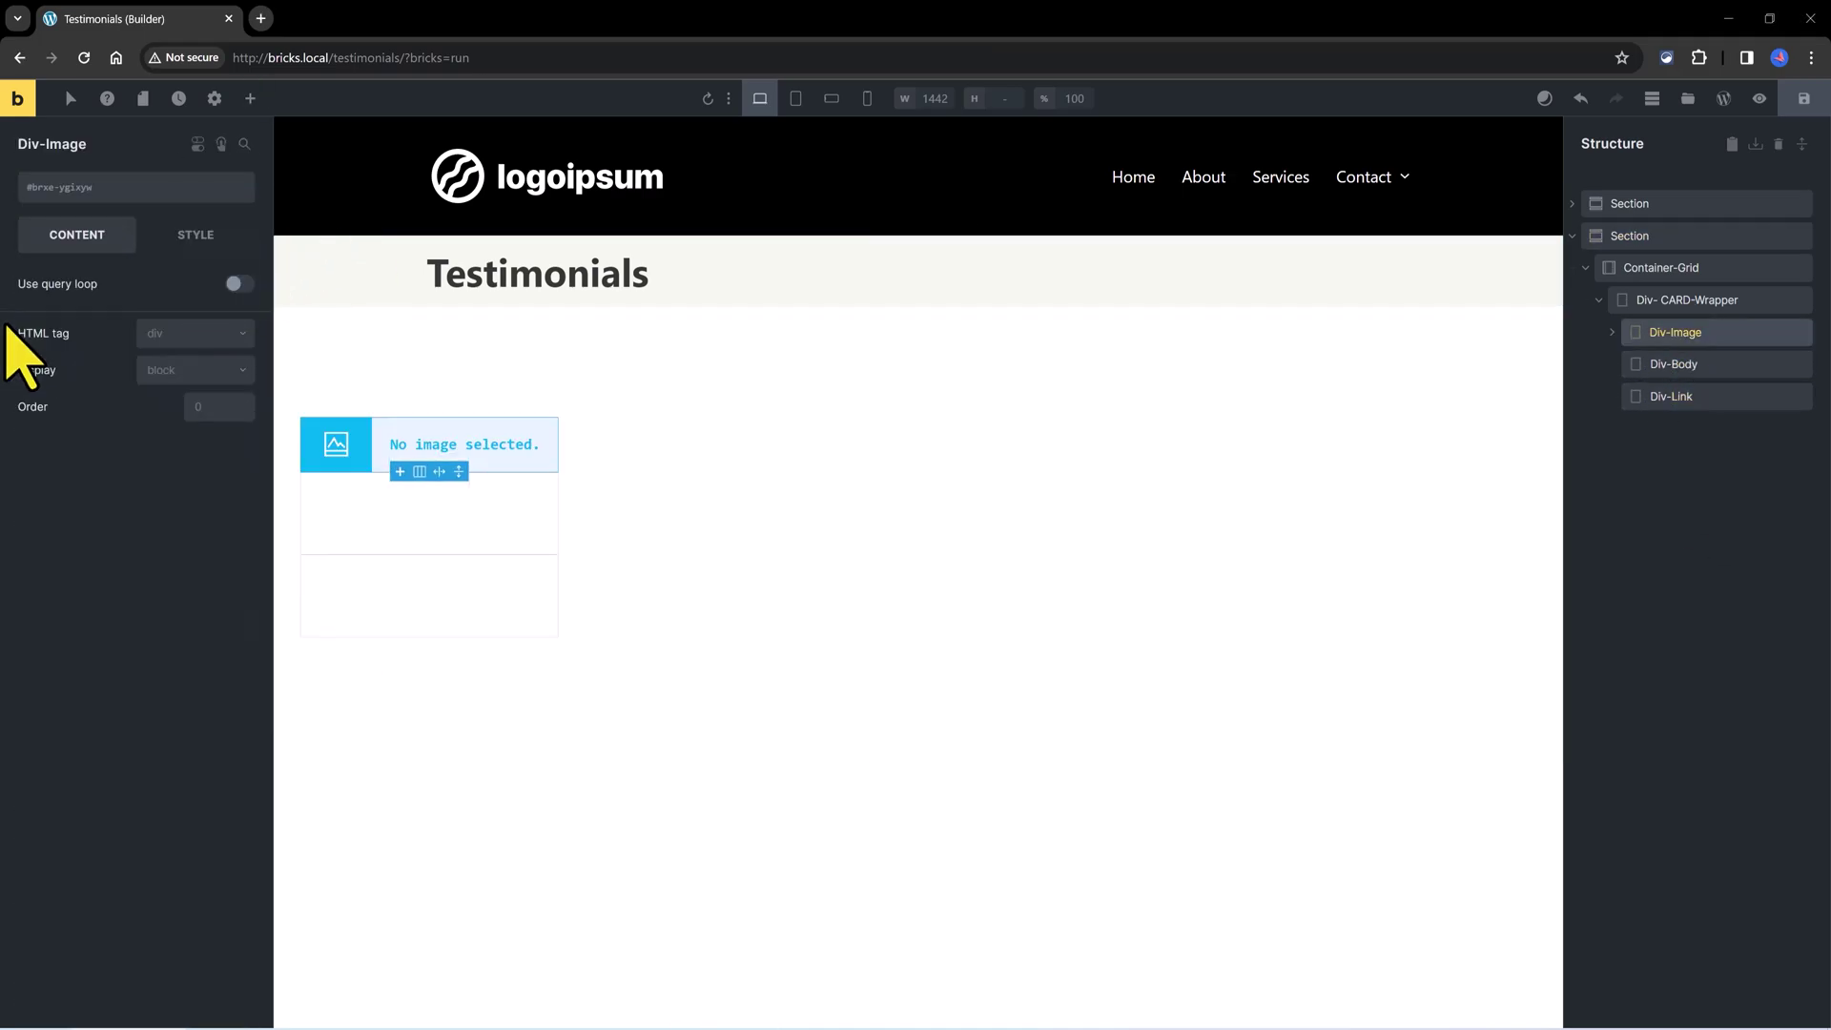
Make Div-Image a link element and insert the 1.webp image.
left_click(181, 335)
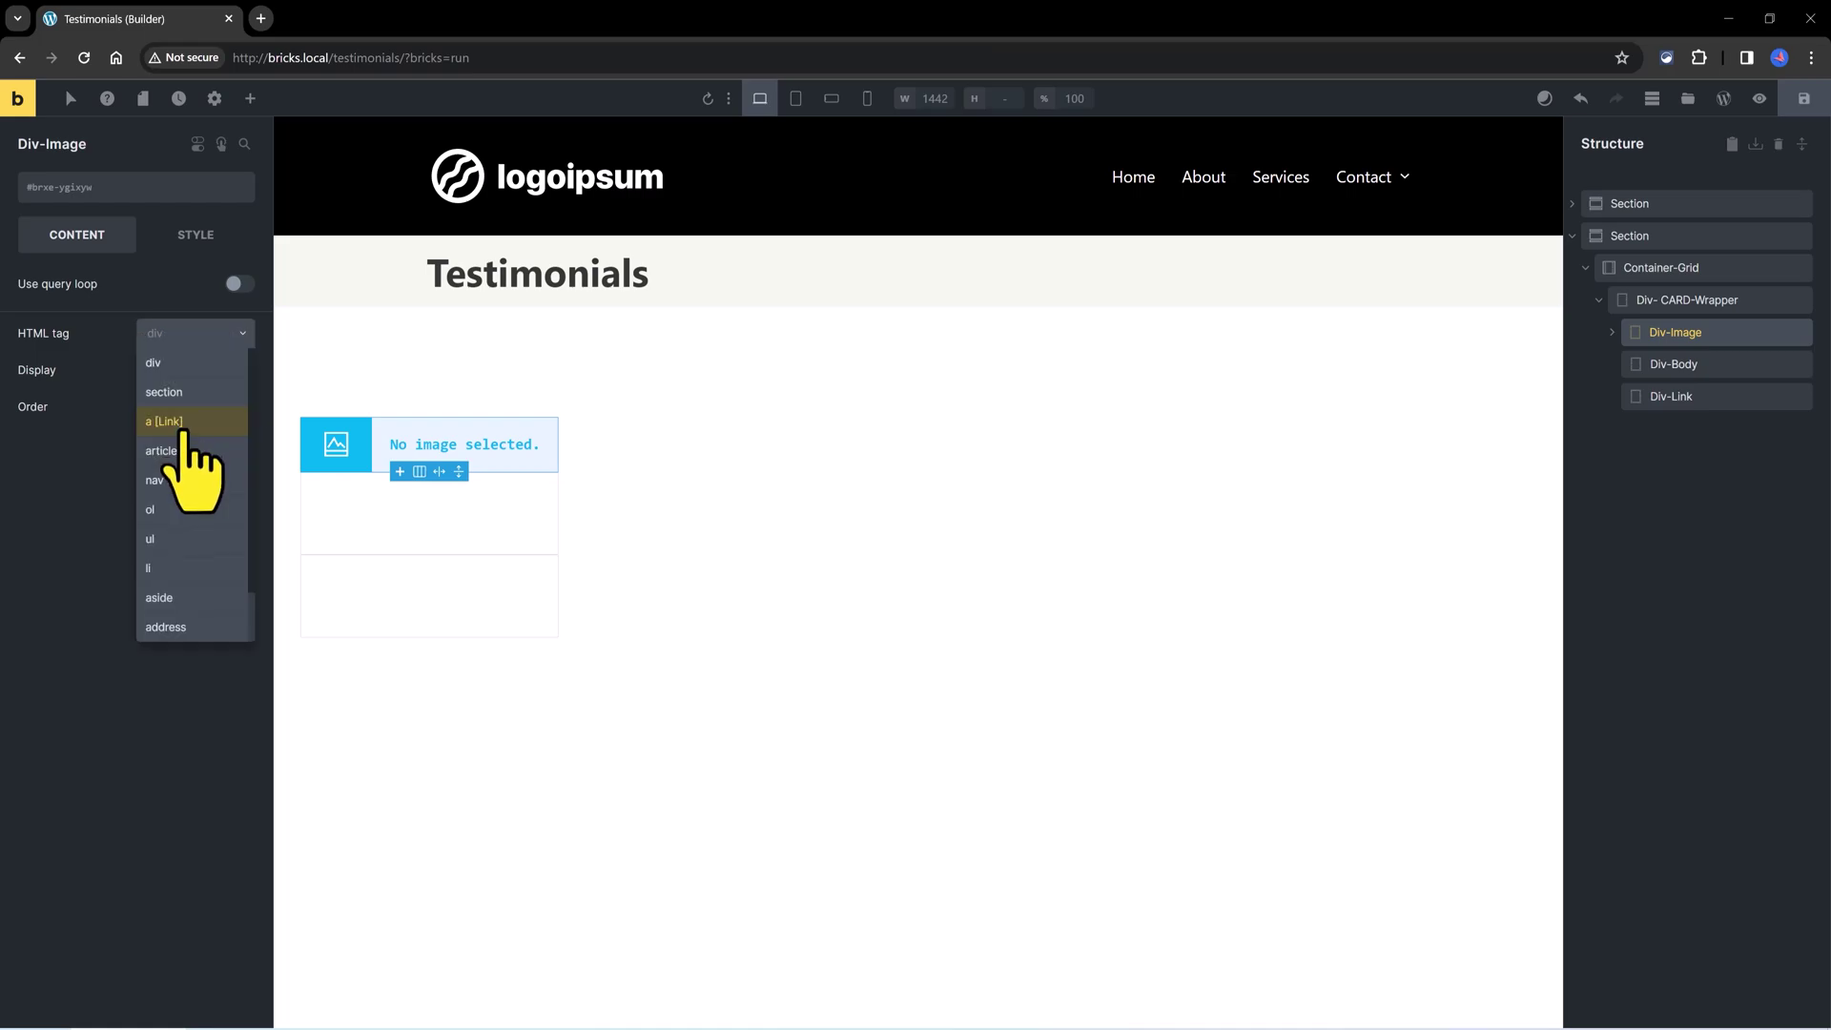
left_click(184, 417)
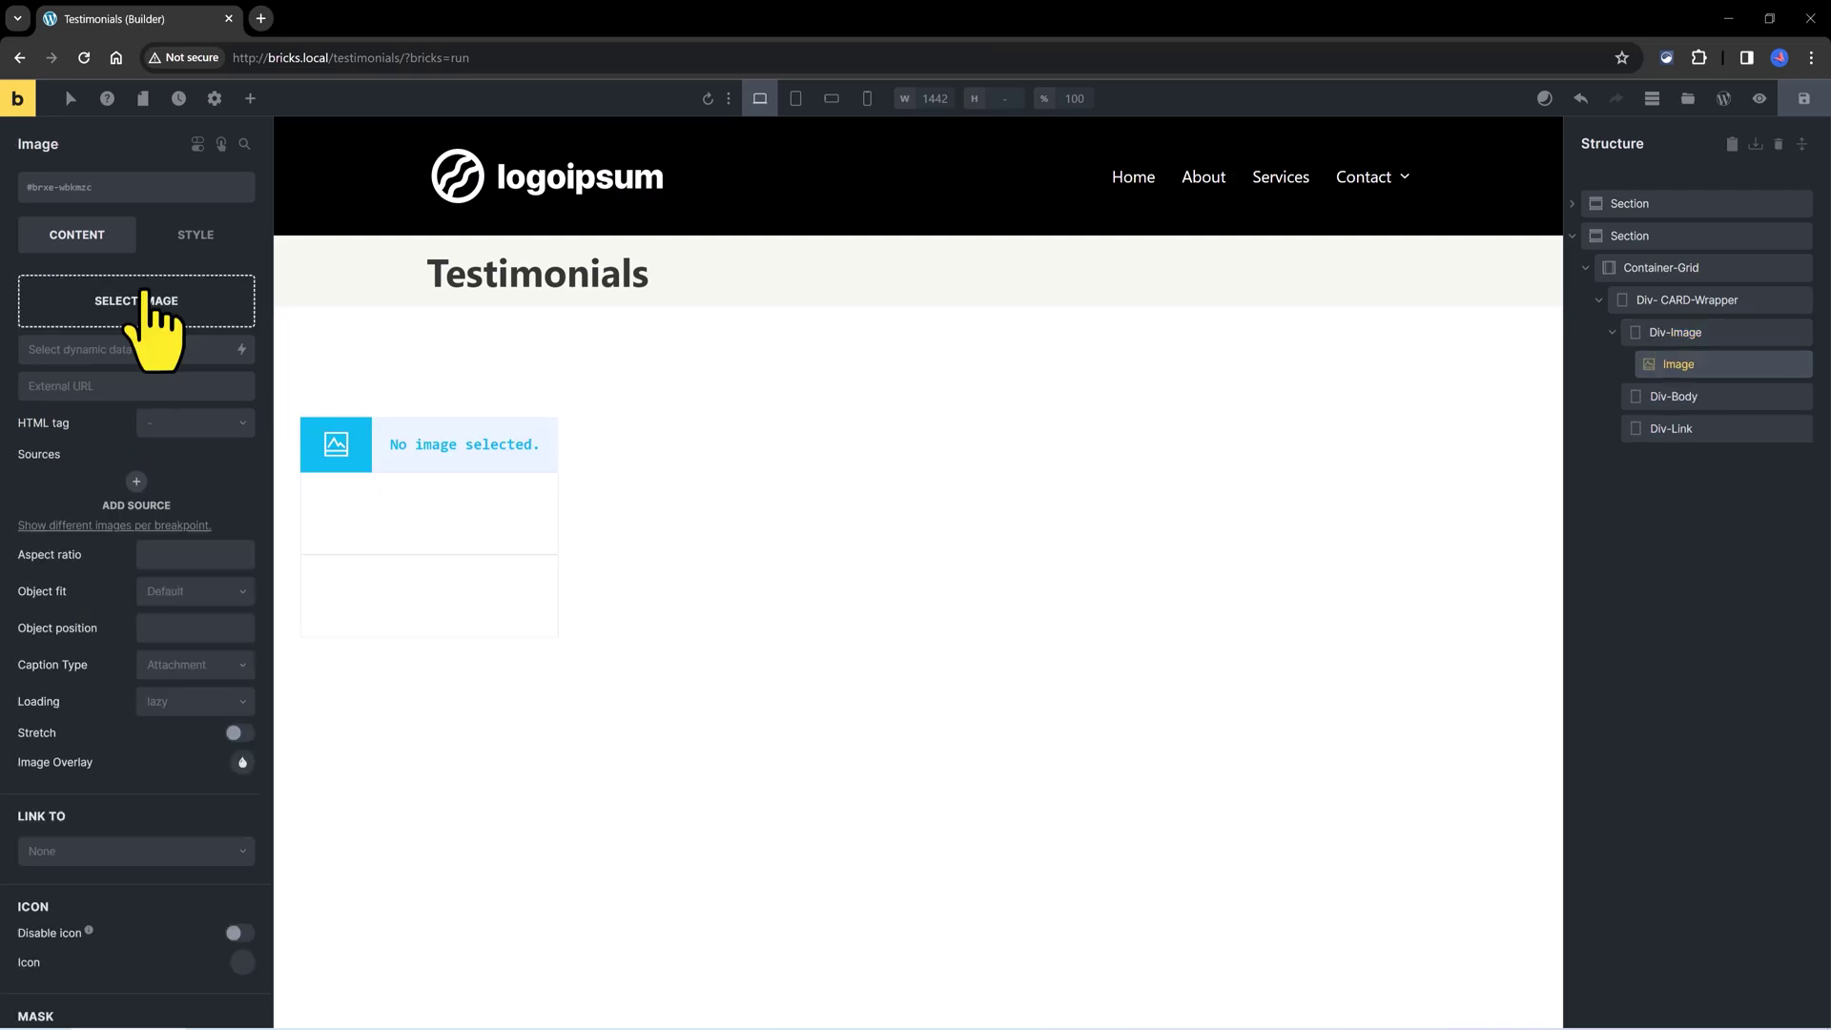
left_click(143, 303)
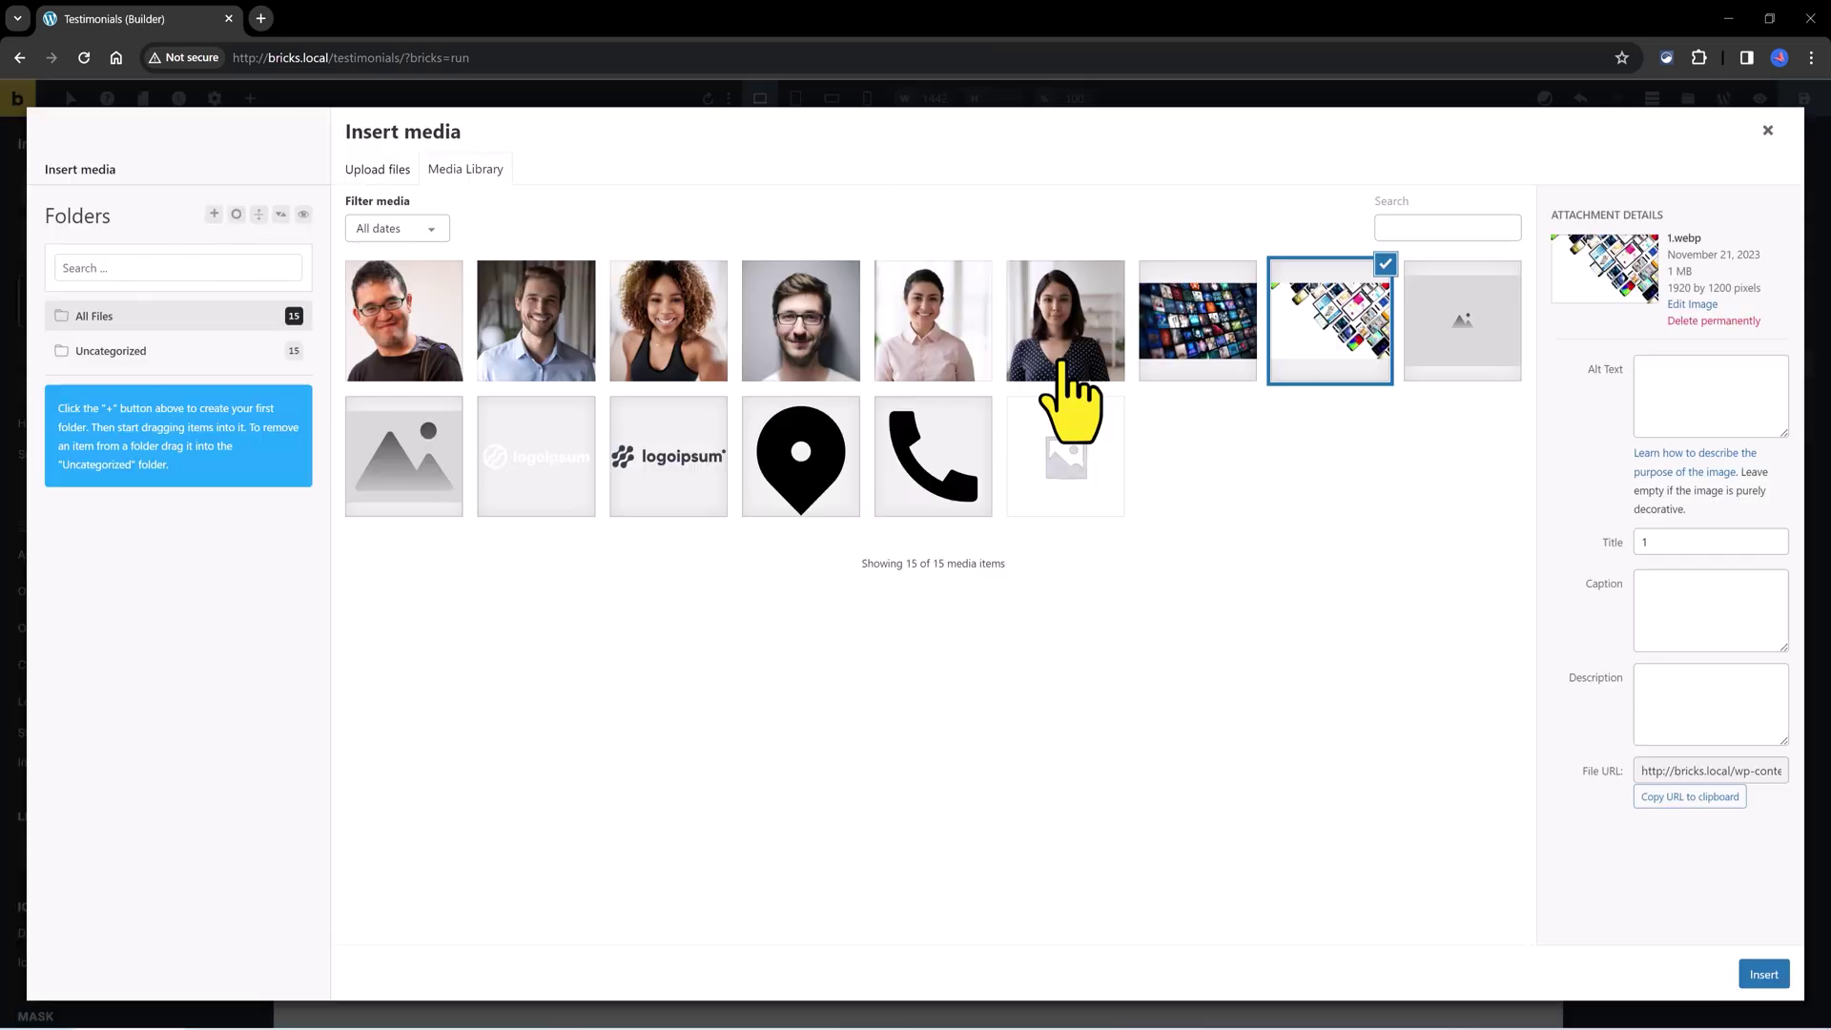
left_click(1764, 974)
Add a Heading and a Basic Text element inside Div-Body.
left_click(1656, 396)
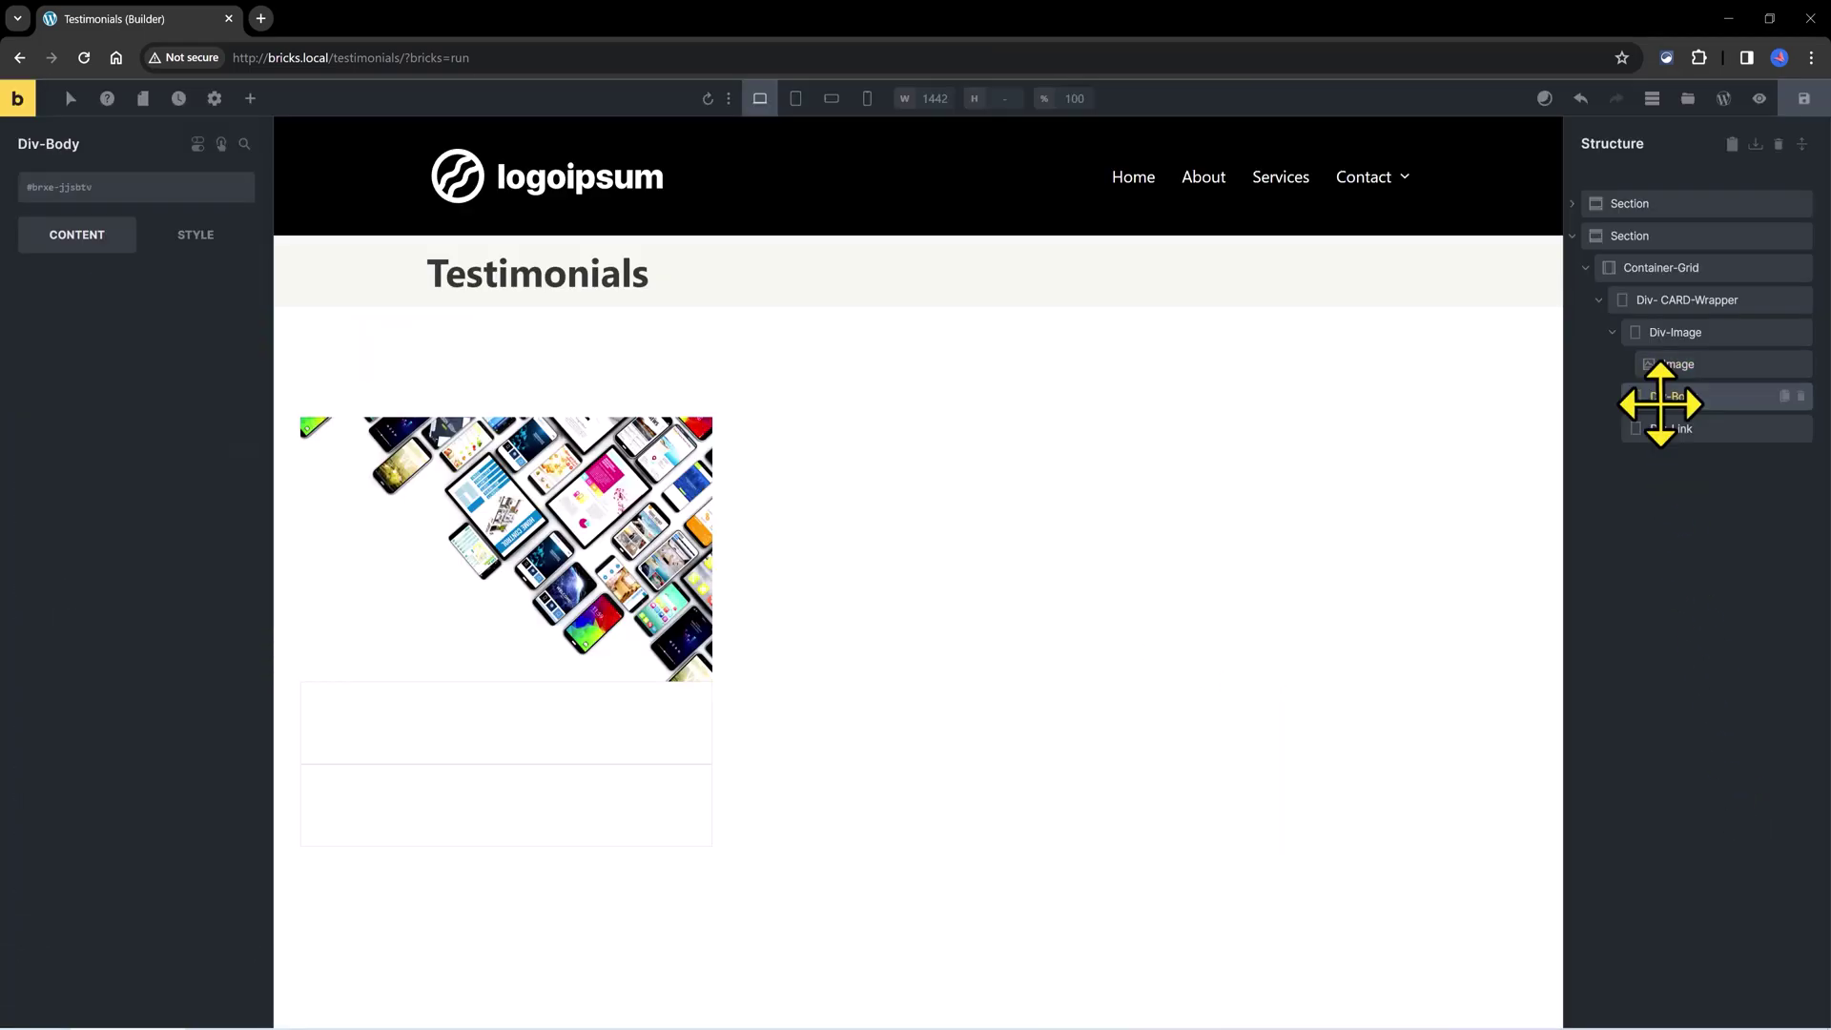
left_click(249, 99)
left_click(71, 482)
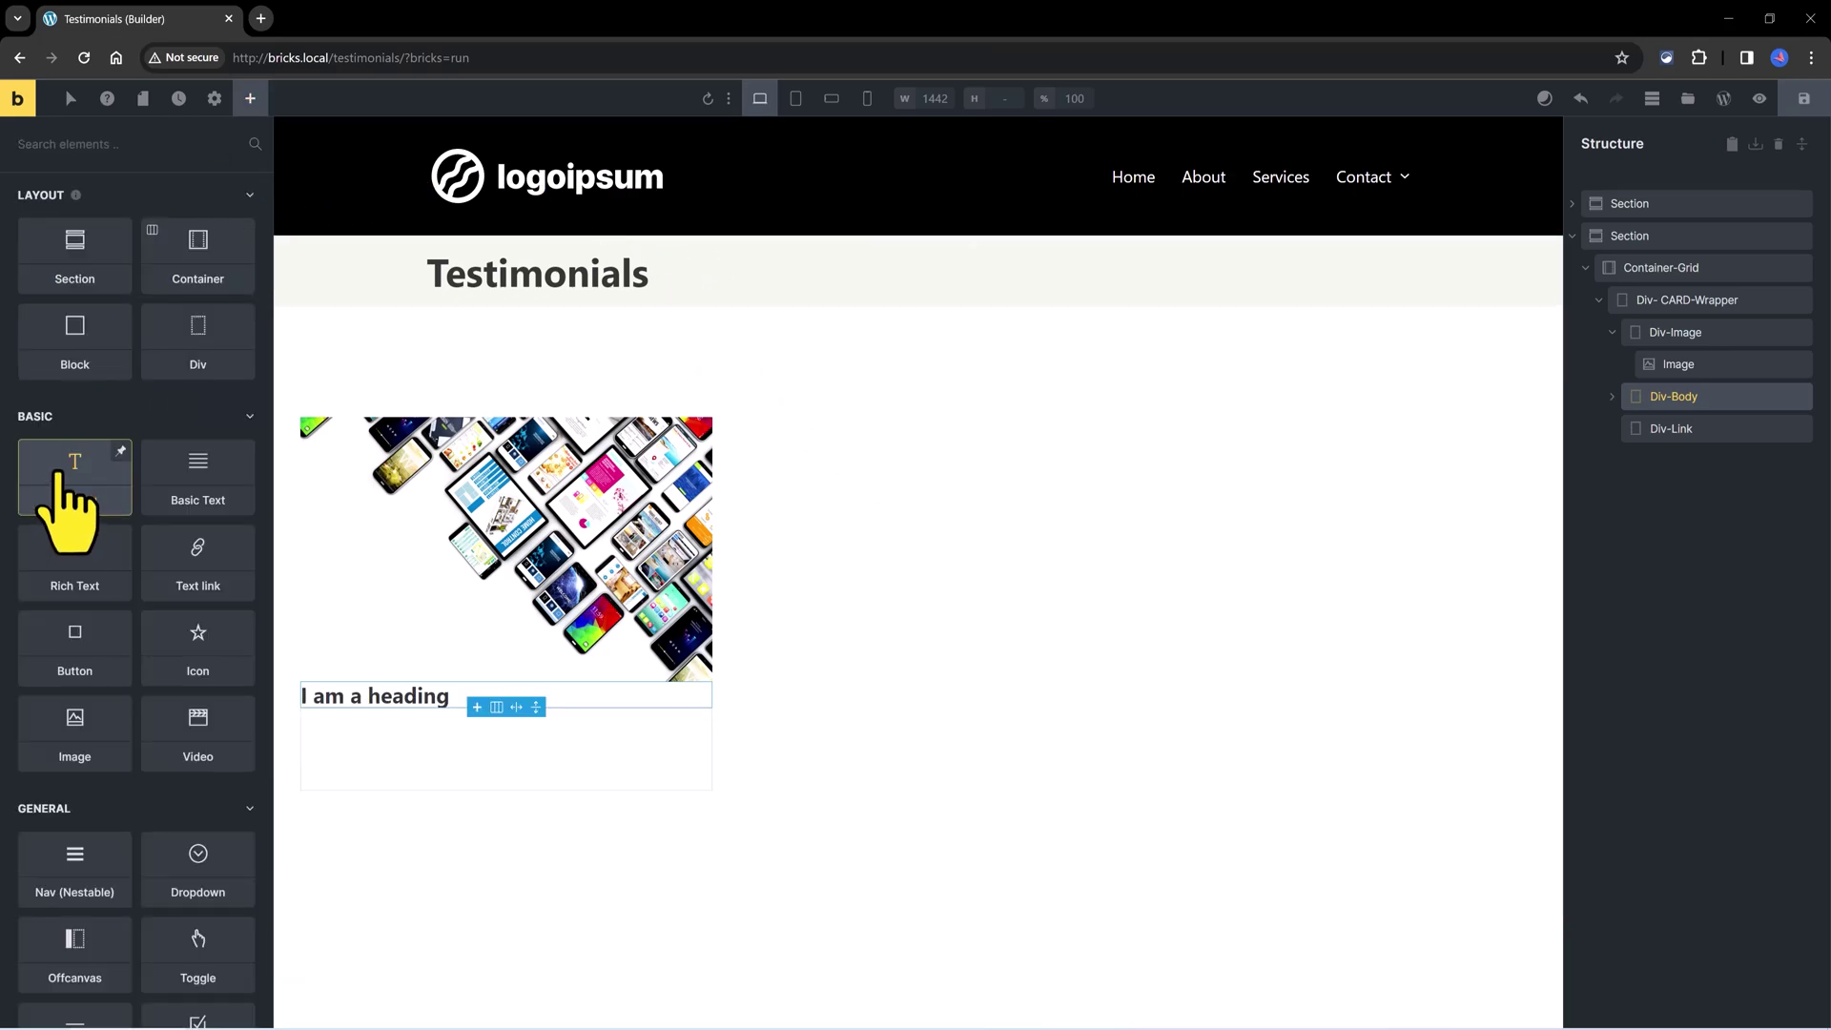
left_click(212, 522)
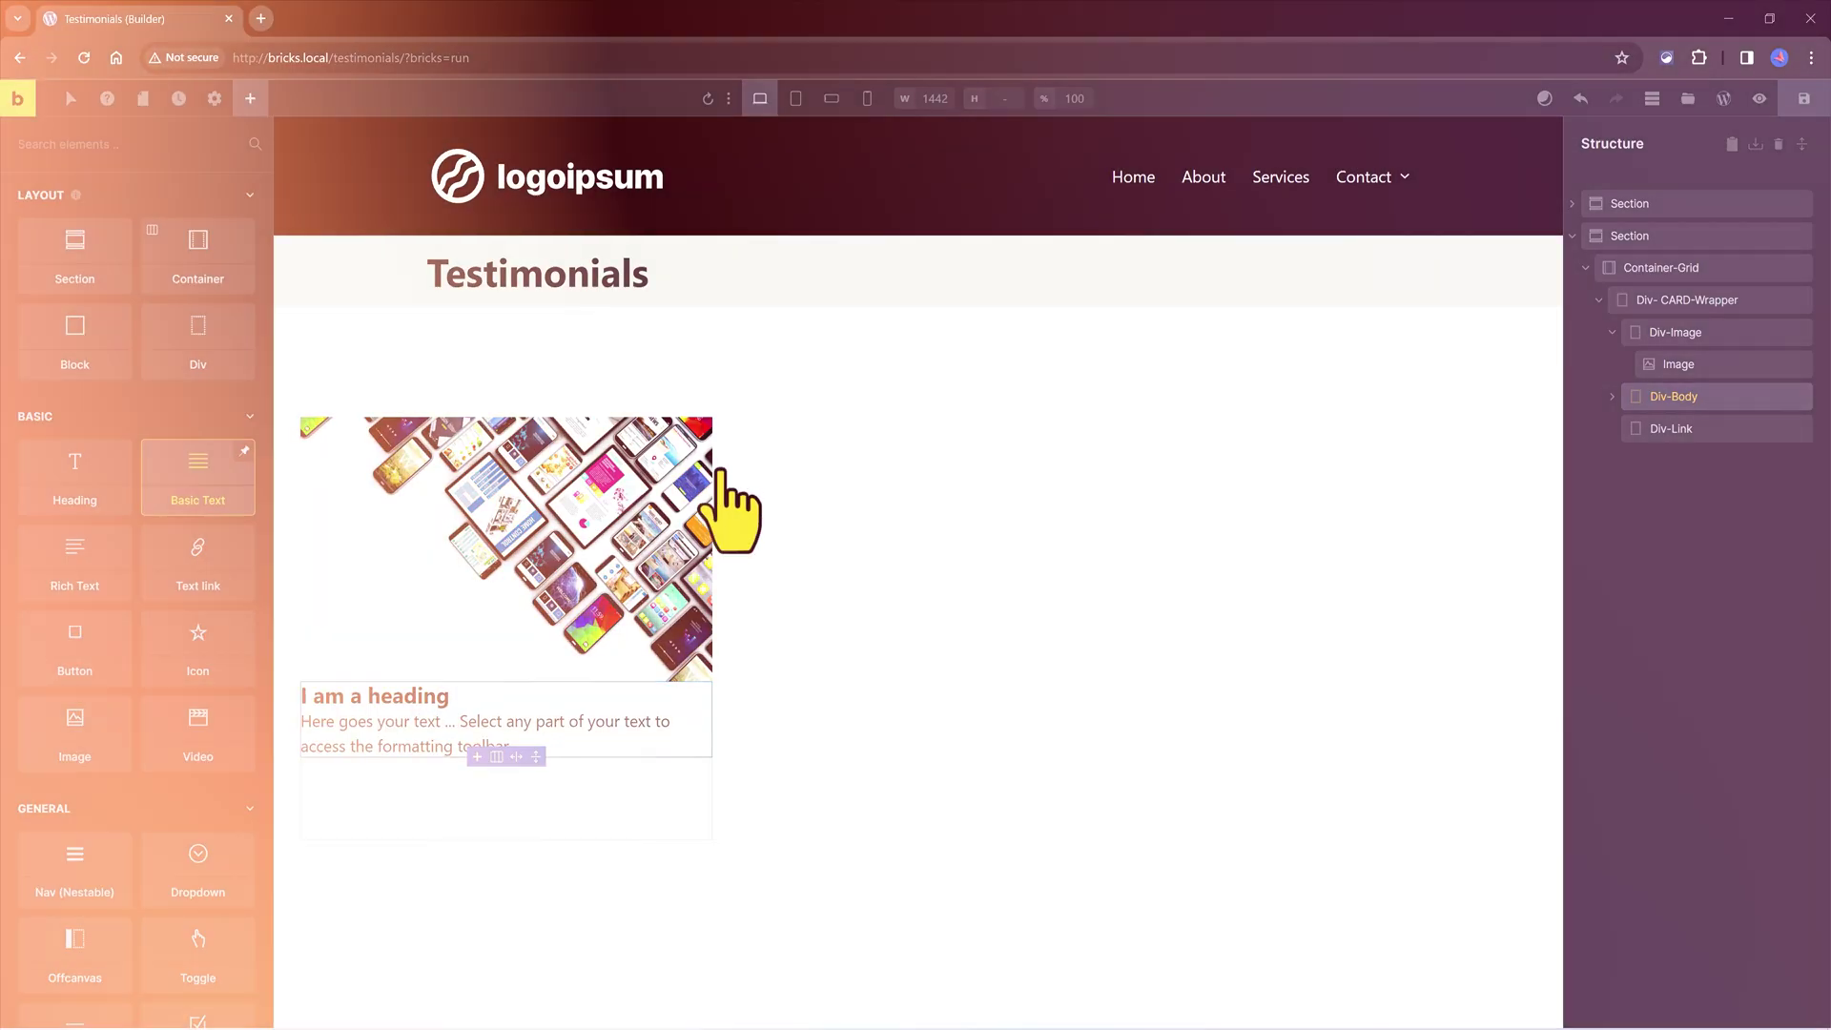
Set the heading to h3 reading 'Manual Card Design'.
left_click(374, 695)
left_click_drag(105, 289, 28, 289)
left_click(191, 326)
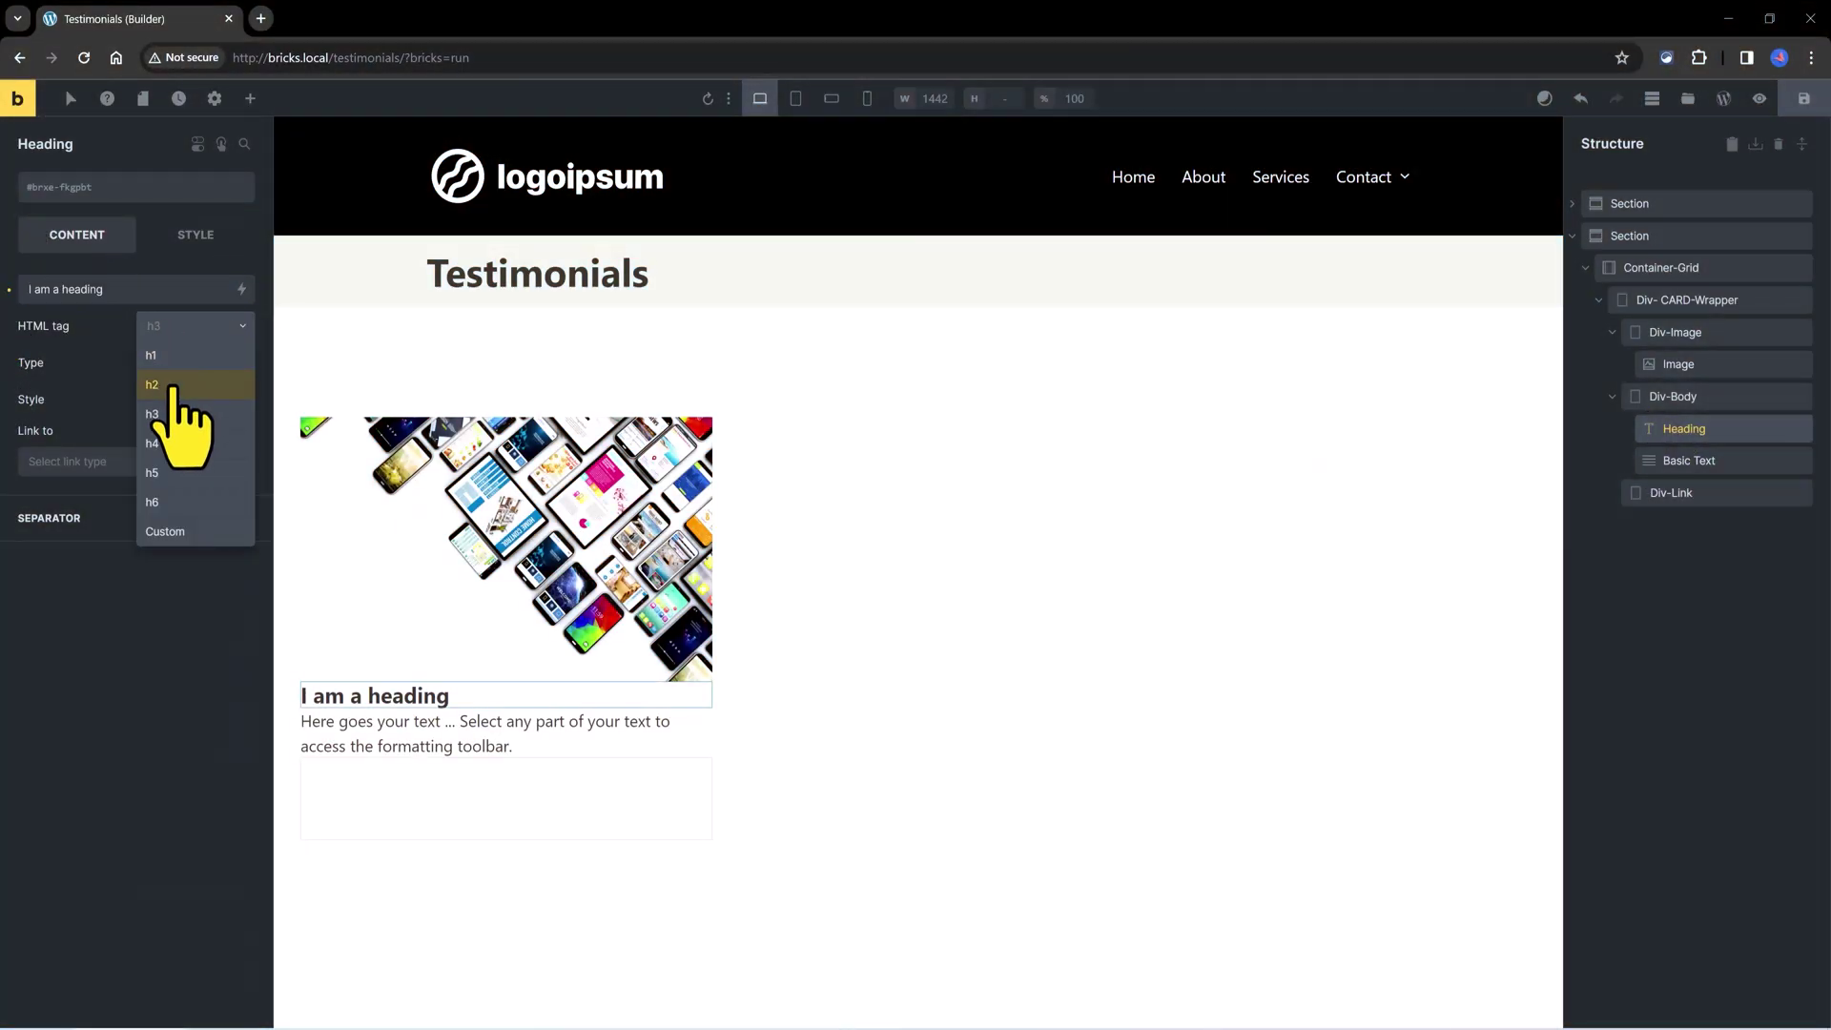
left_click(15, 329)
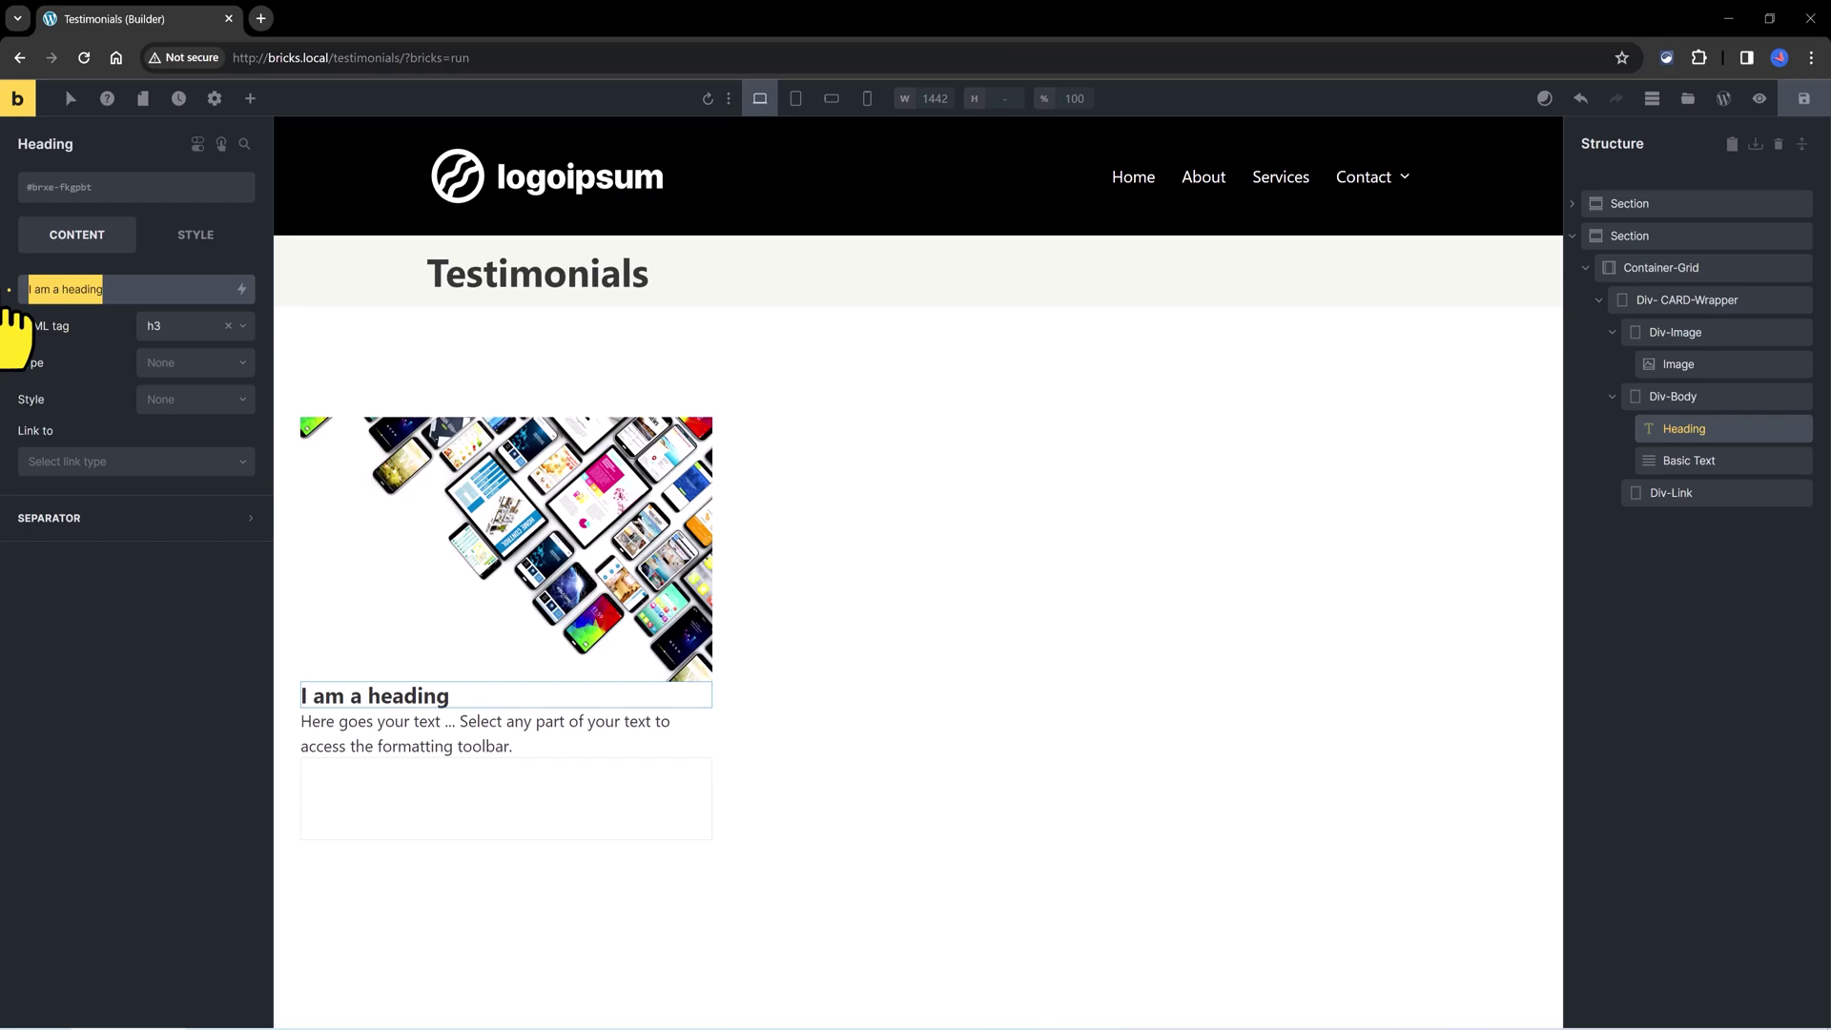
type("MAnual CArd")
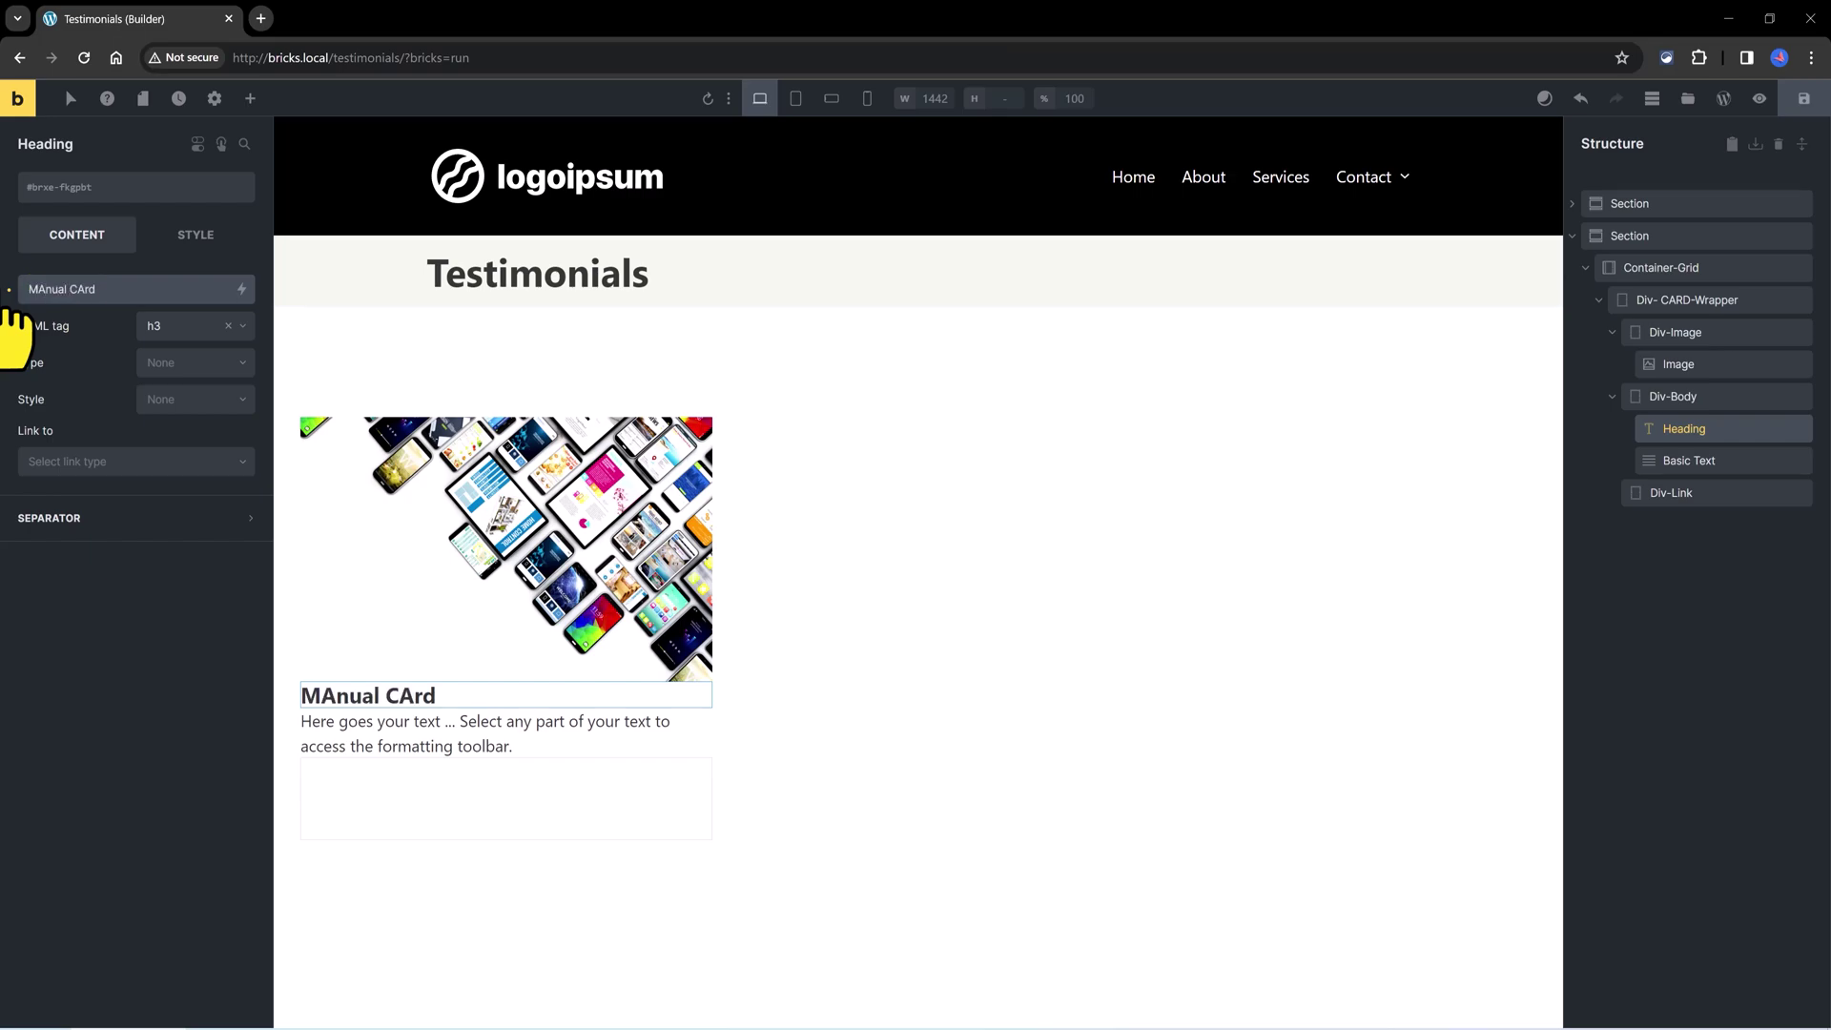
type(" Design")
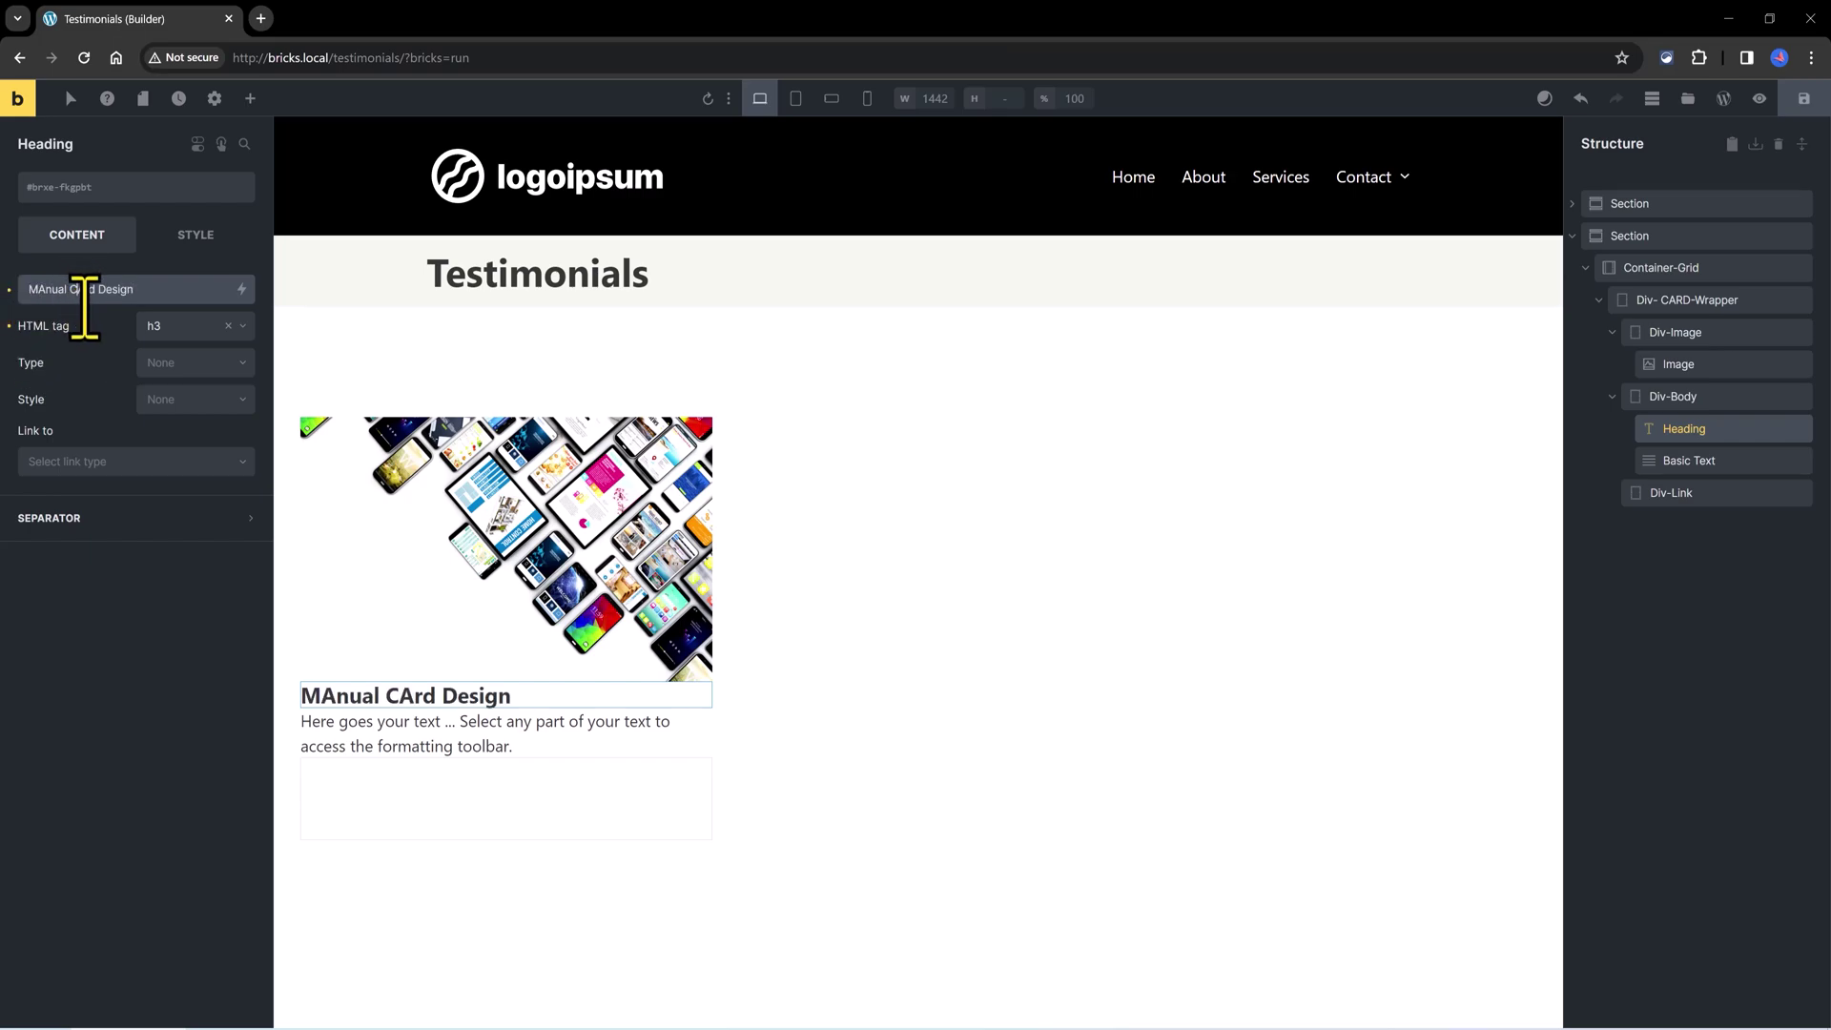
key("ctrl+a")
type("Manual Card Design")
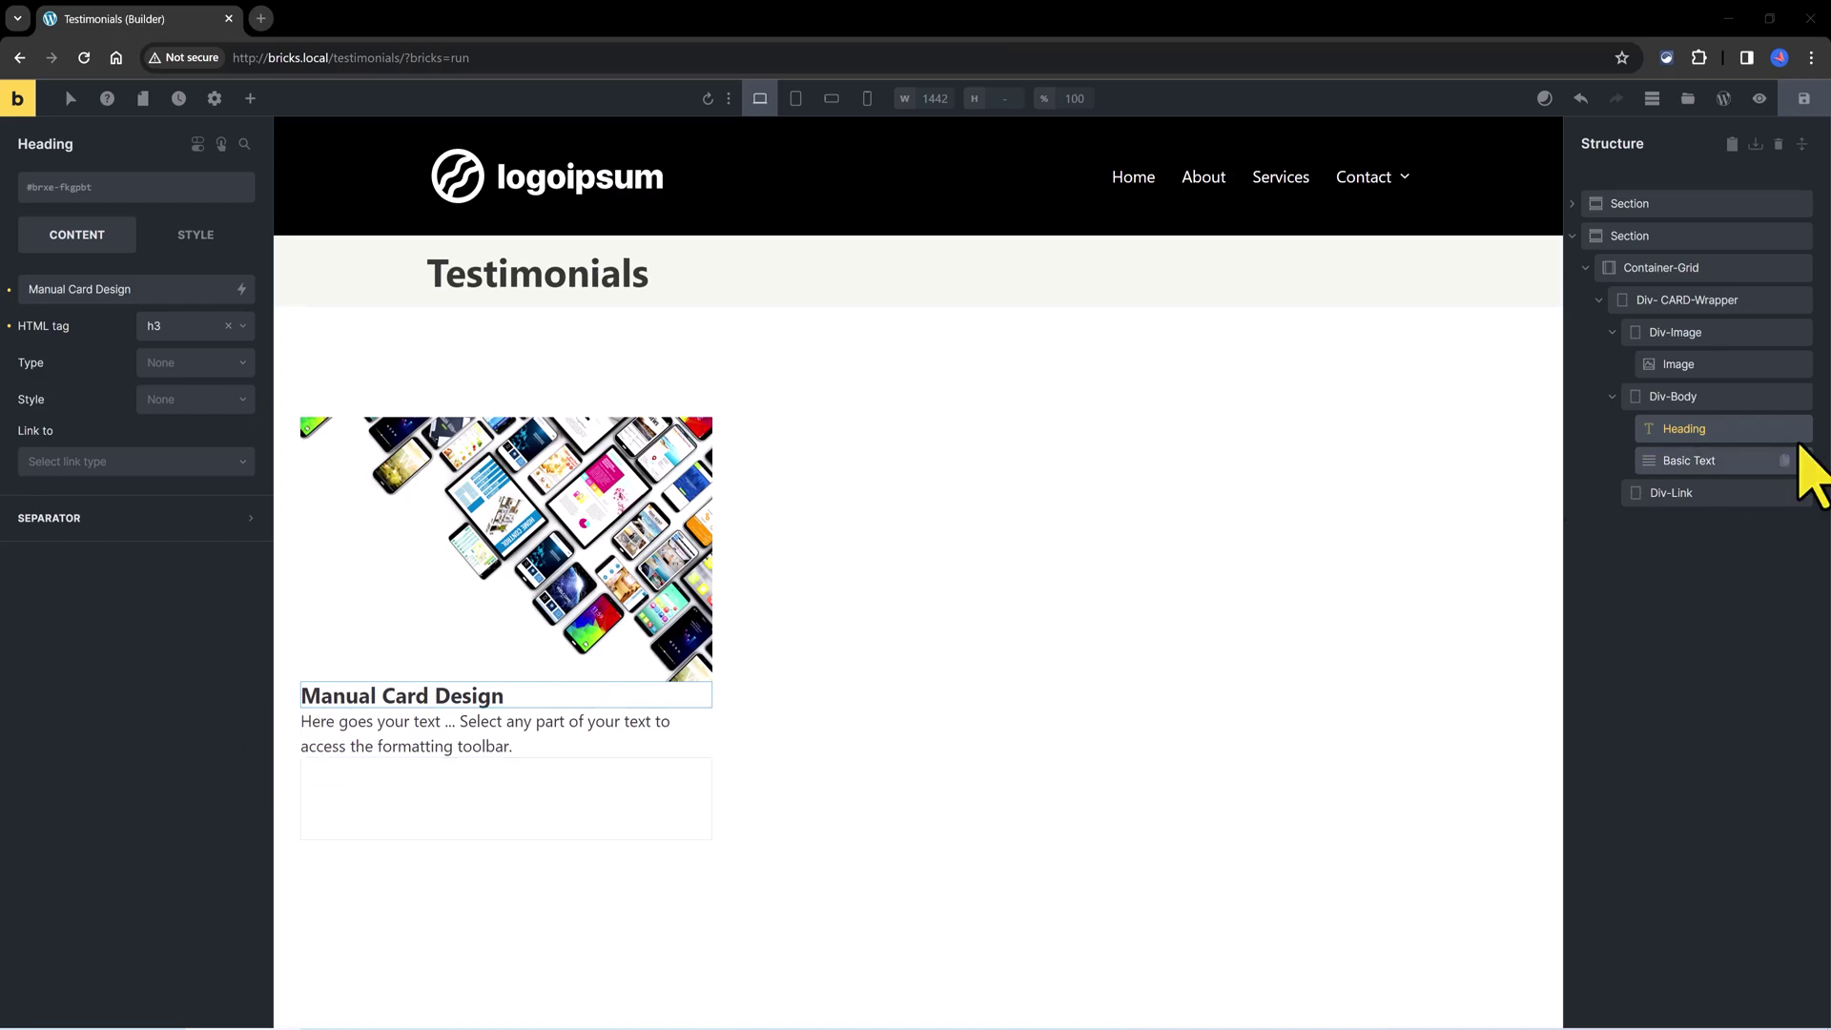
Replace the Basic Text placeholder paragraph with the pasted Lorem text.
left_click(1687, 463)
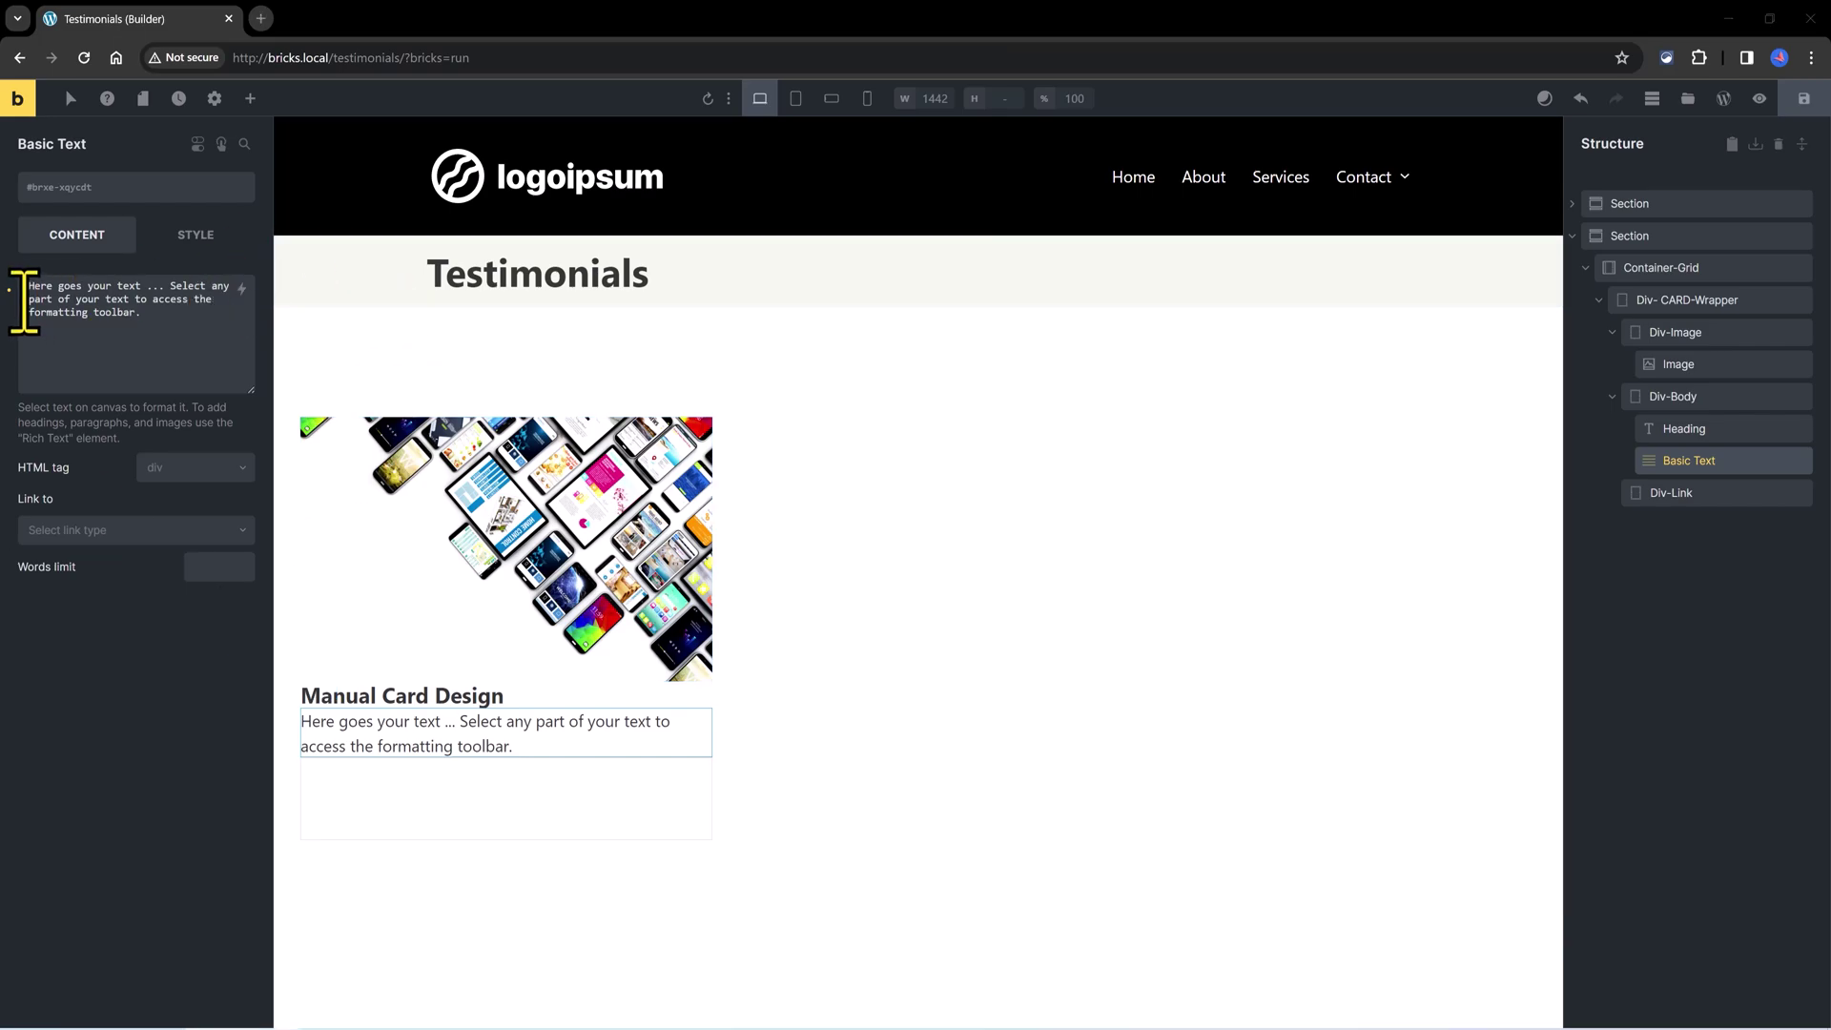
left_click_drag(29, 298, 201, 334)
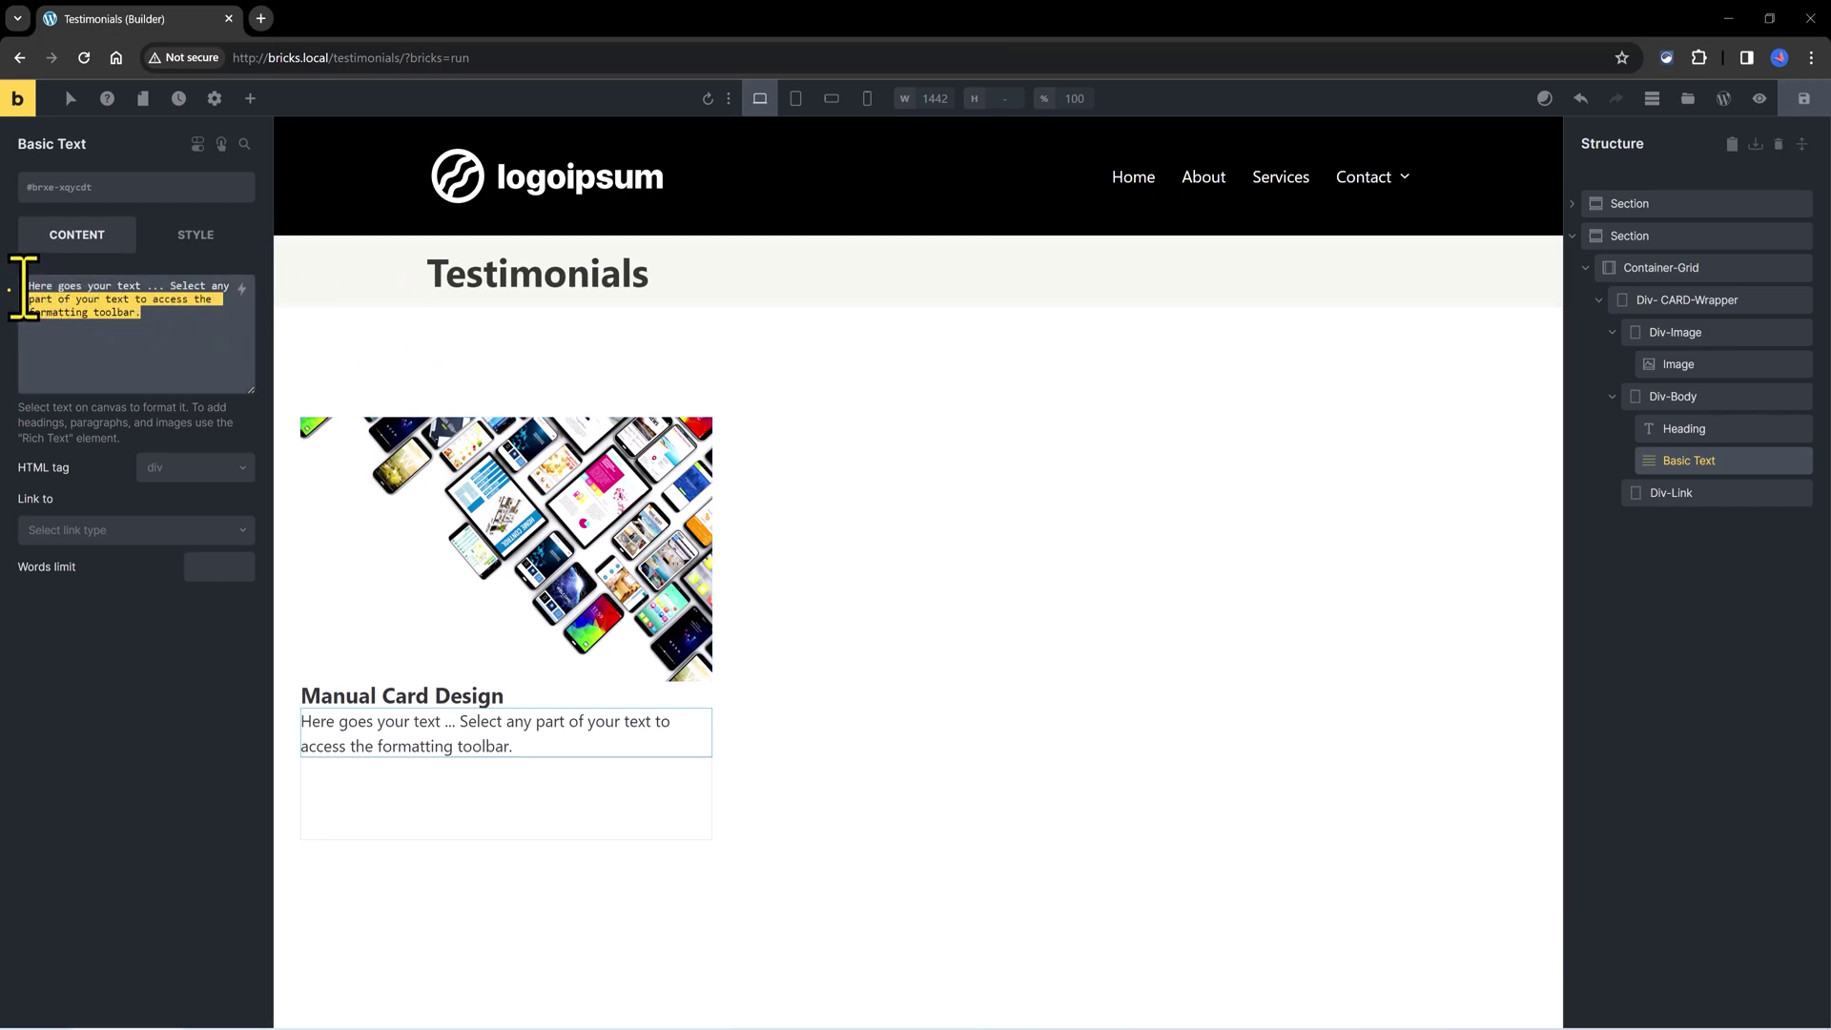
left_click_drag(29, 287, 270, 319)
key("BackSpace")
type("Donec nec justo eget felis facilisis fermentum. Aliquam porttitor mauris sit amet orci. Aenean dignissim pellentesque felis.")
Add a text link reading 'Read More' inside Div-Link.
left_click(1671, 492)
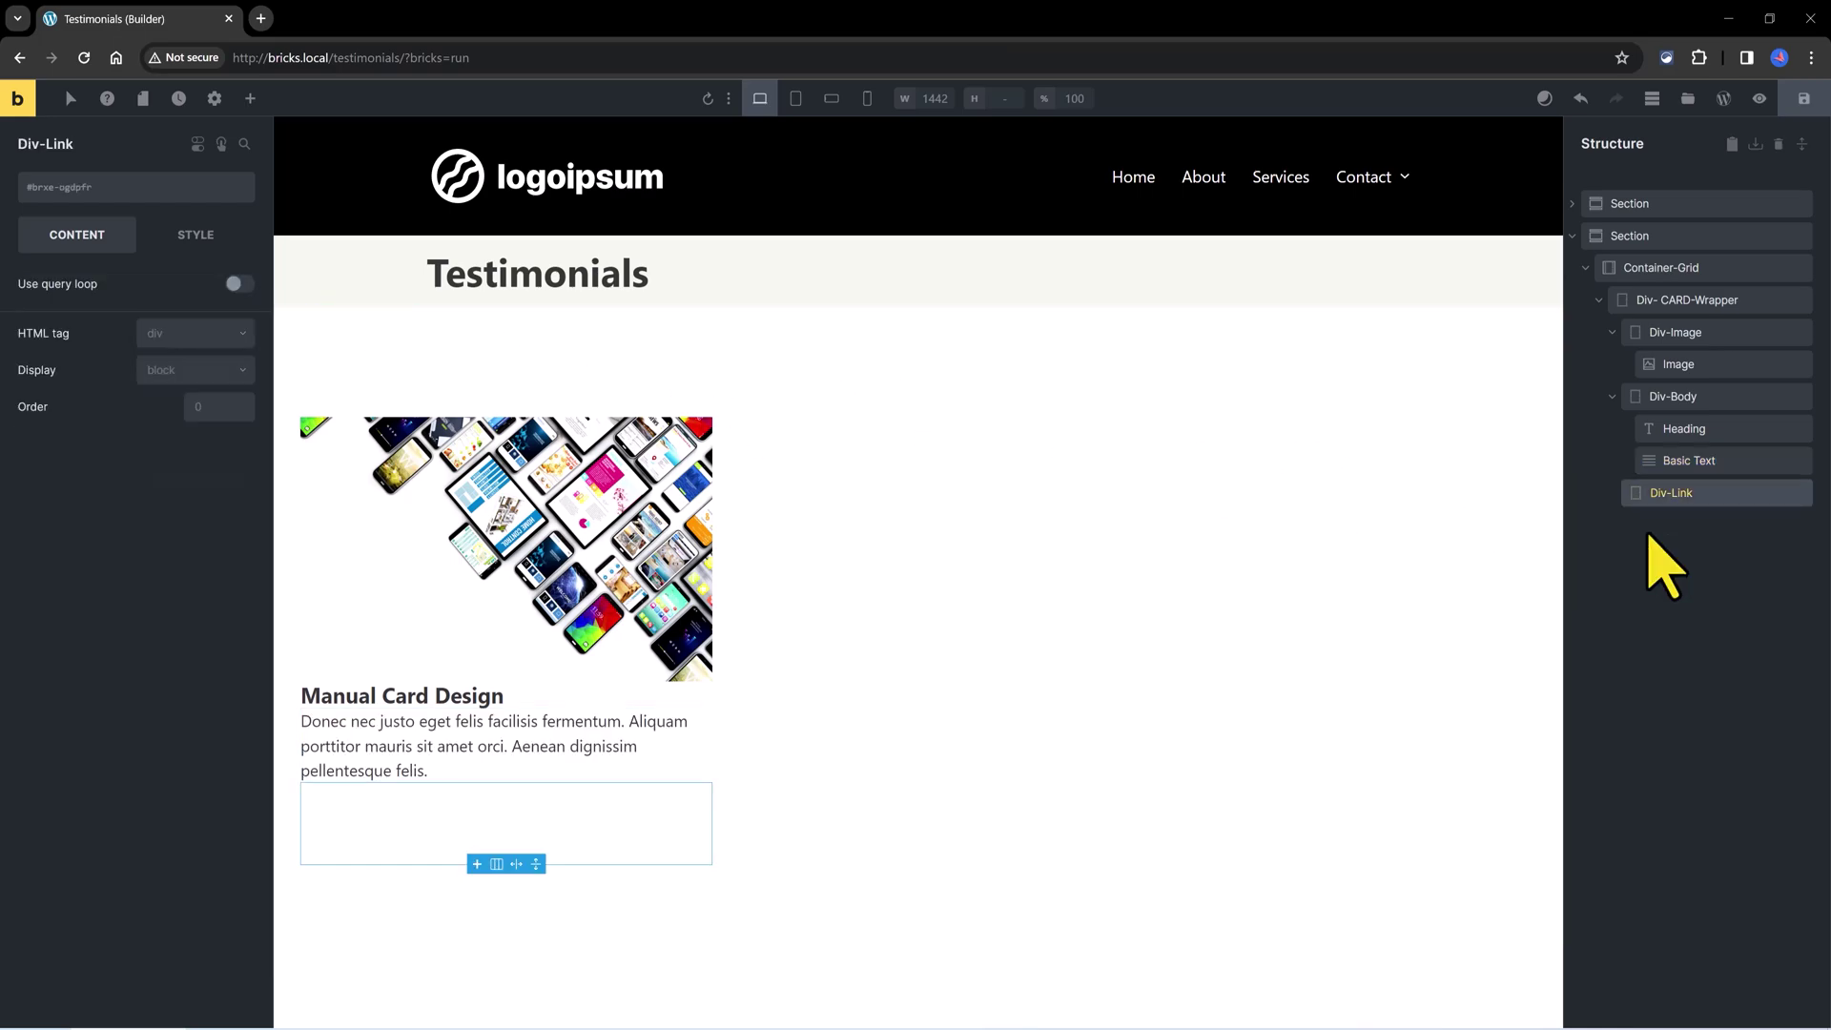
left_click(250, 99)
left_click_drag(63, 324, 346, 377)
left_click(124, 325)
left_click(1705, 534)
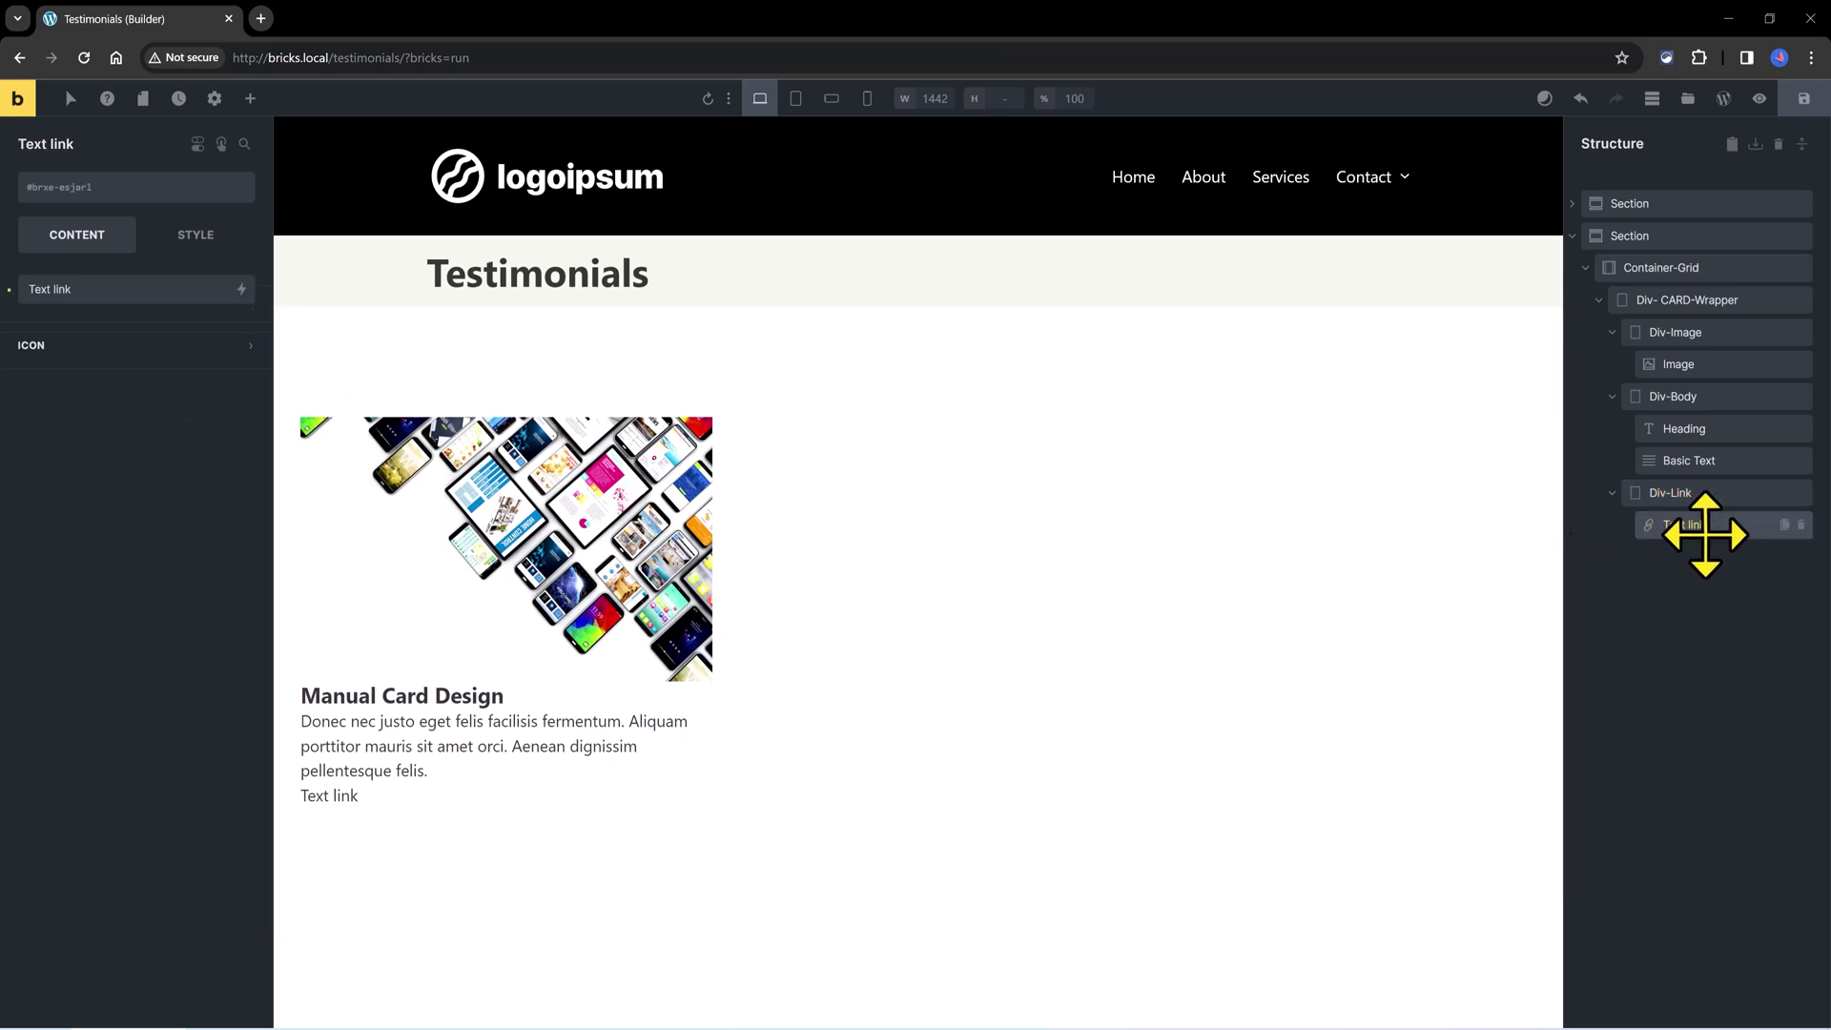
triple_click(26, 291)
type("Read More")
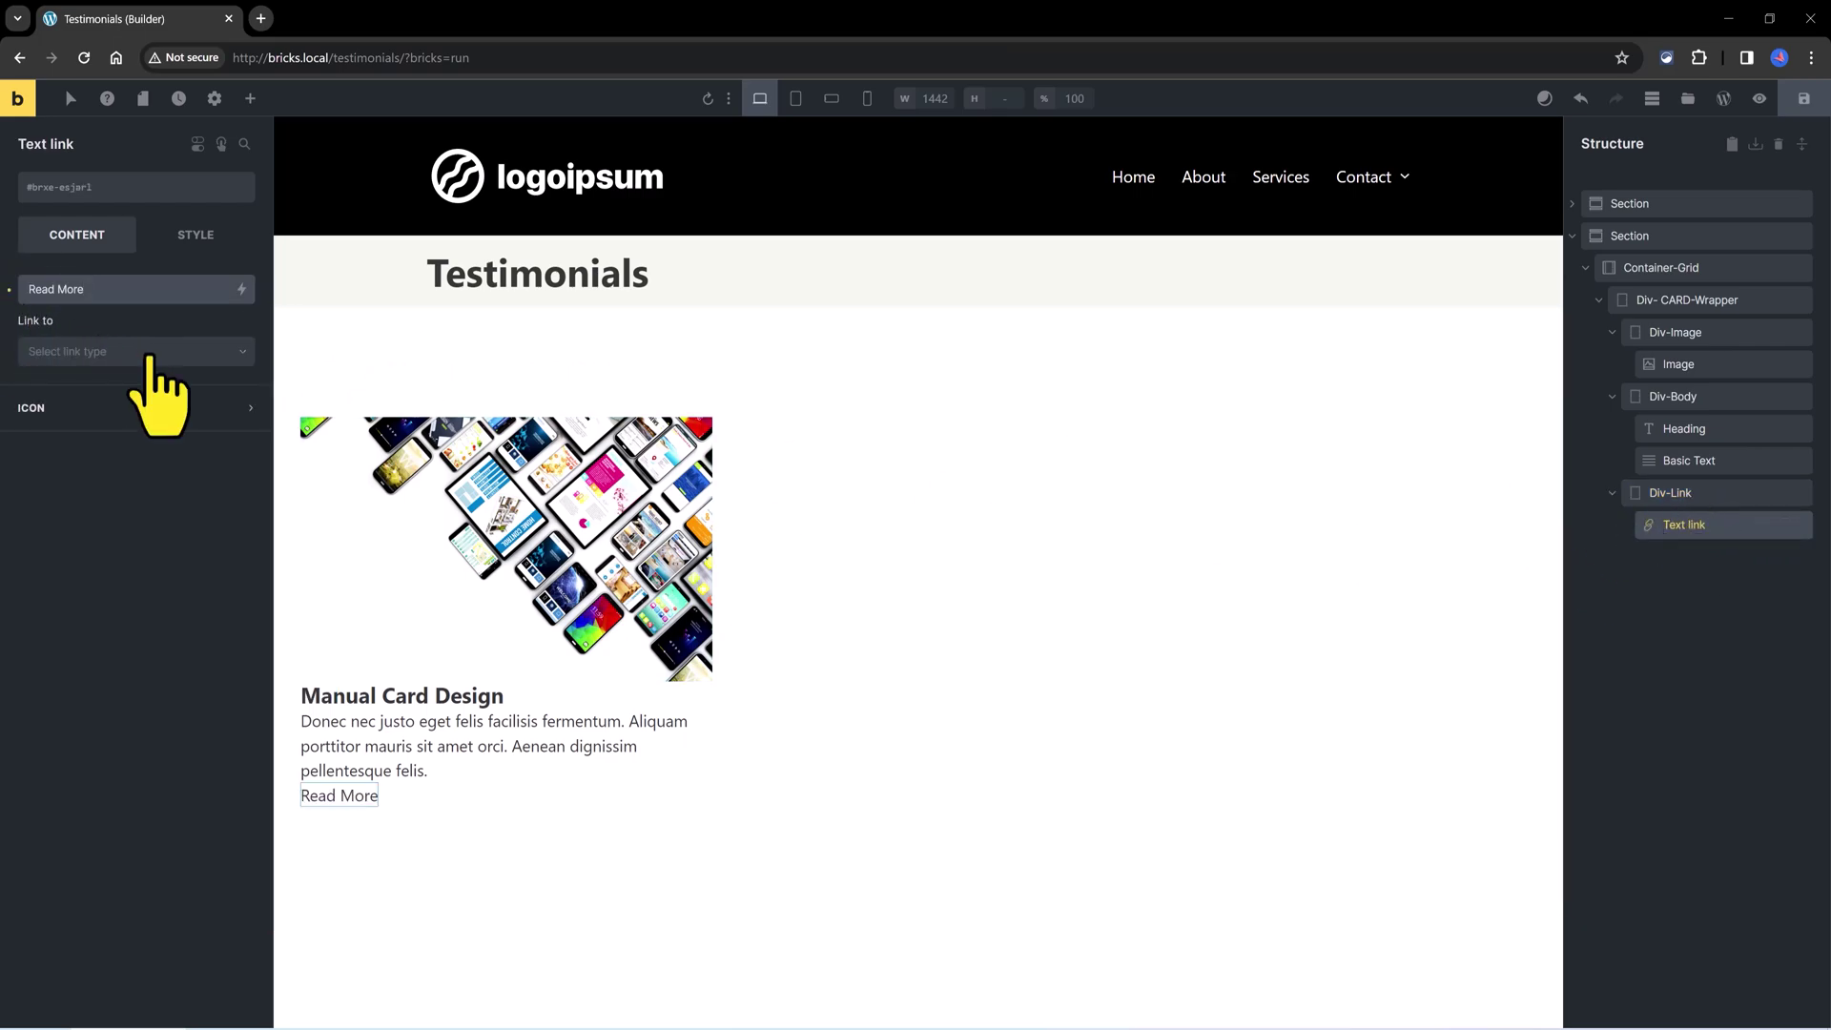
Place the link's arrow icon on the right with a .25em gap.
left_click(72, 409)
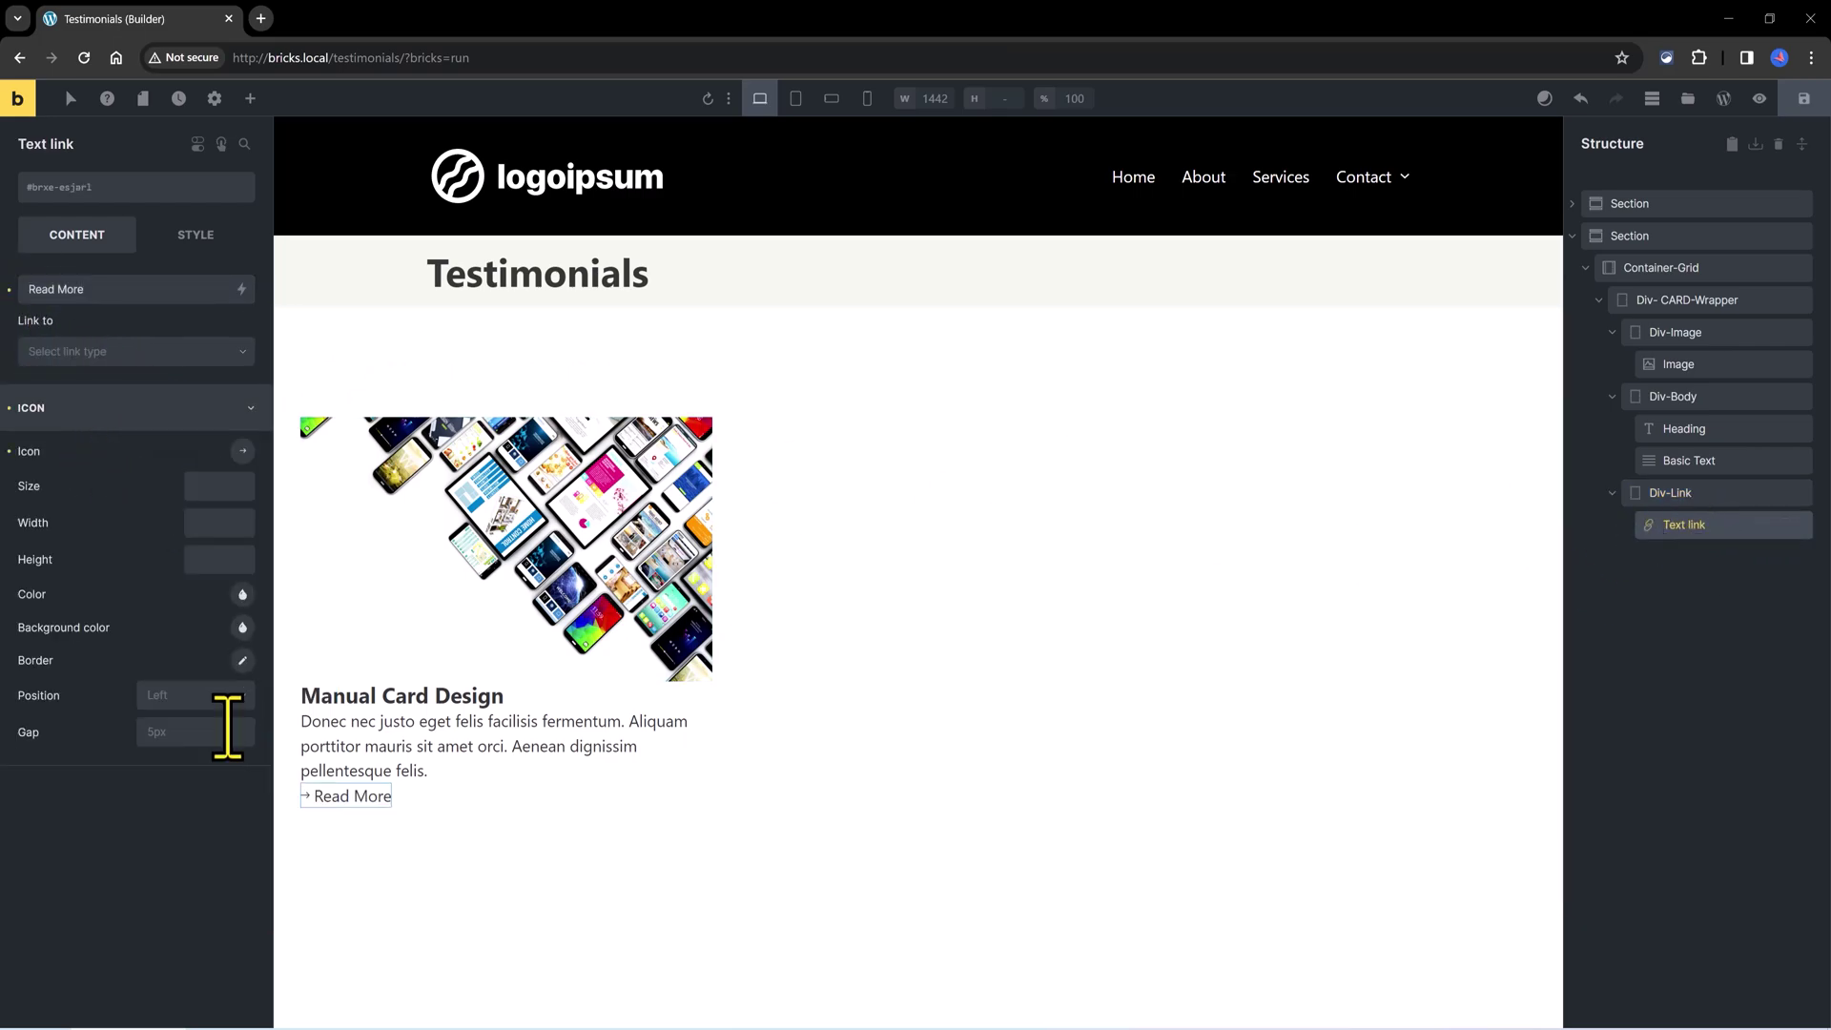
left_click(201, 697)
left_click(177, 755)
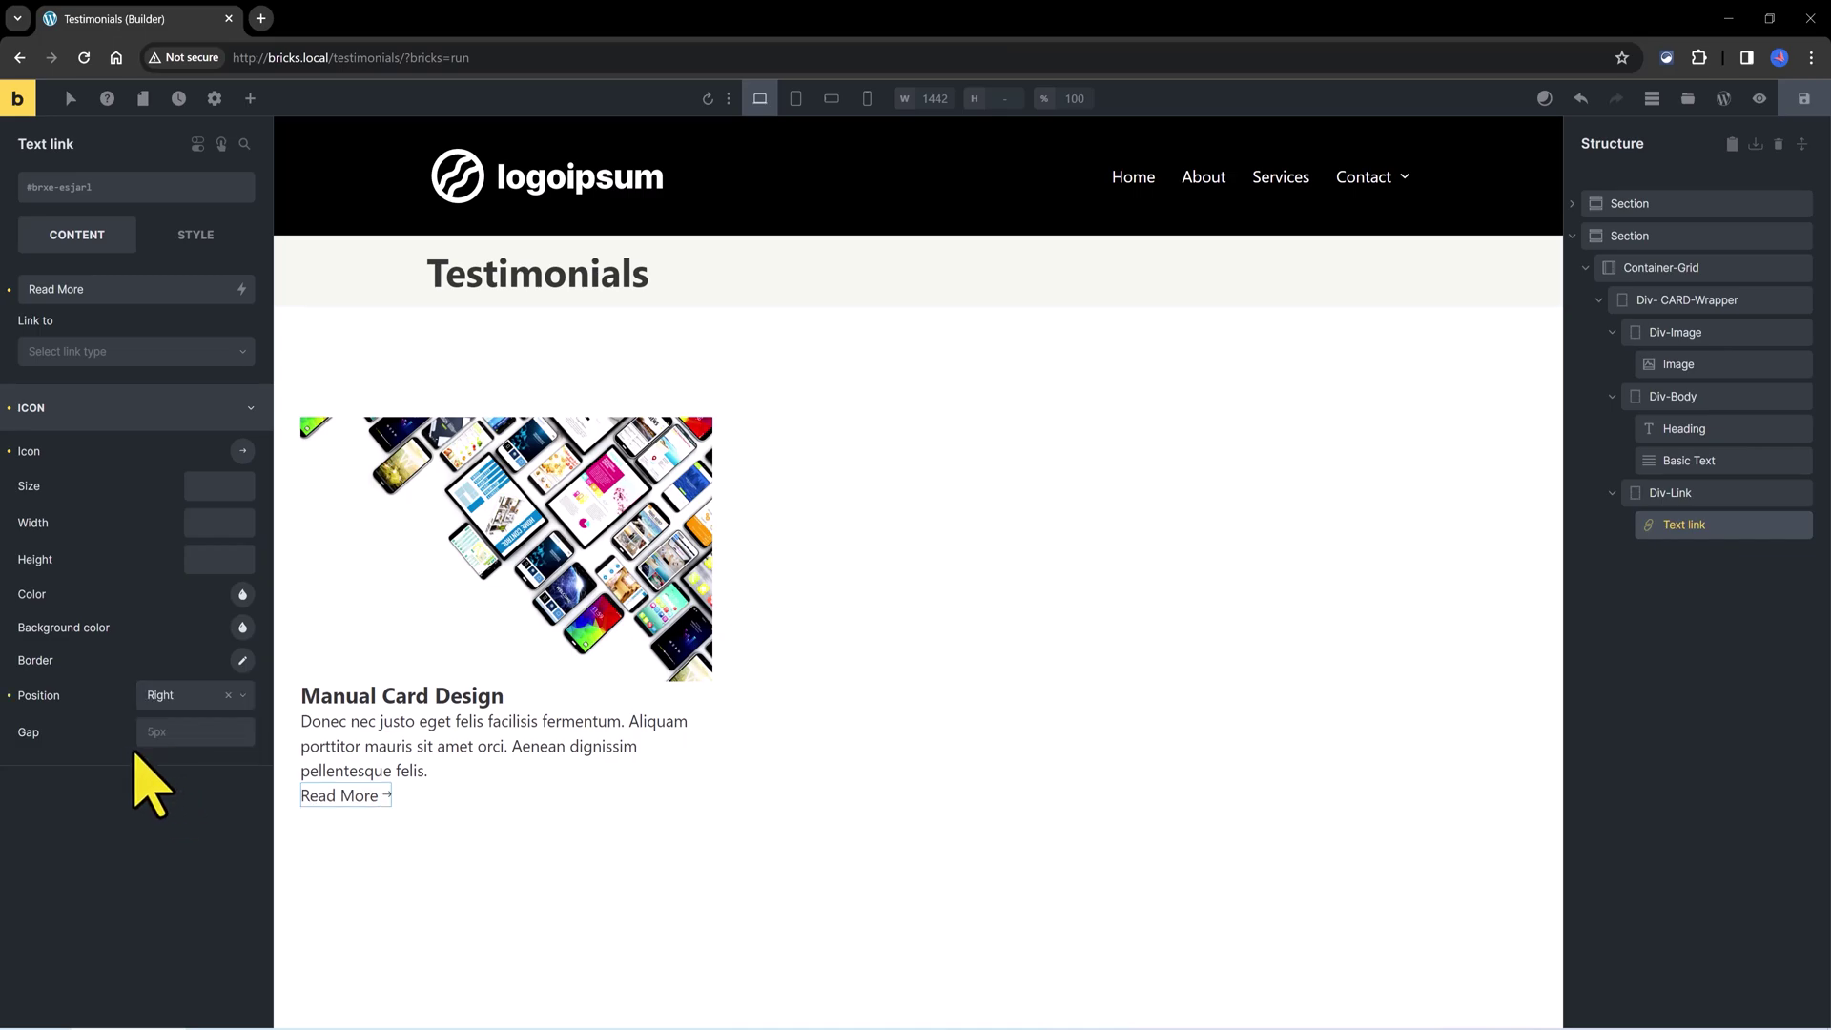
left_click(158, 734)
type(".2em")
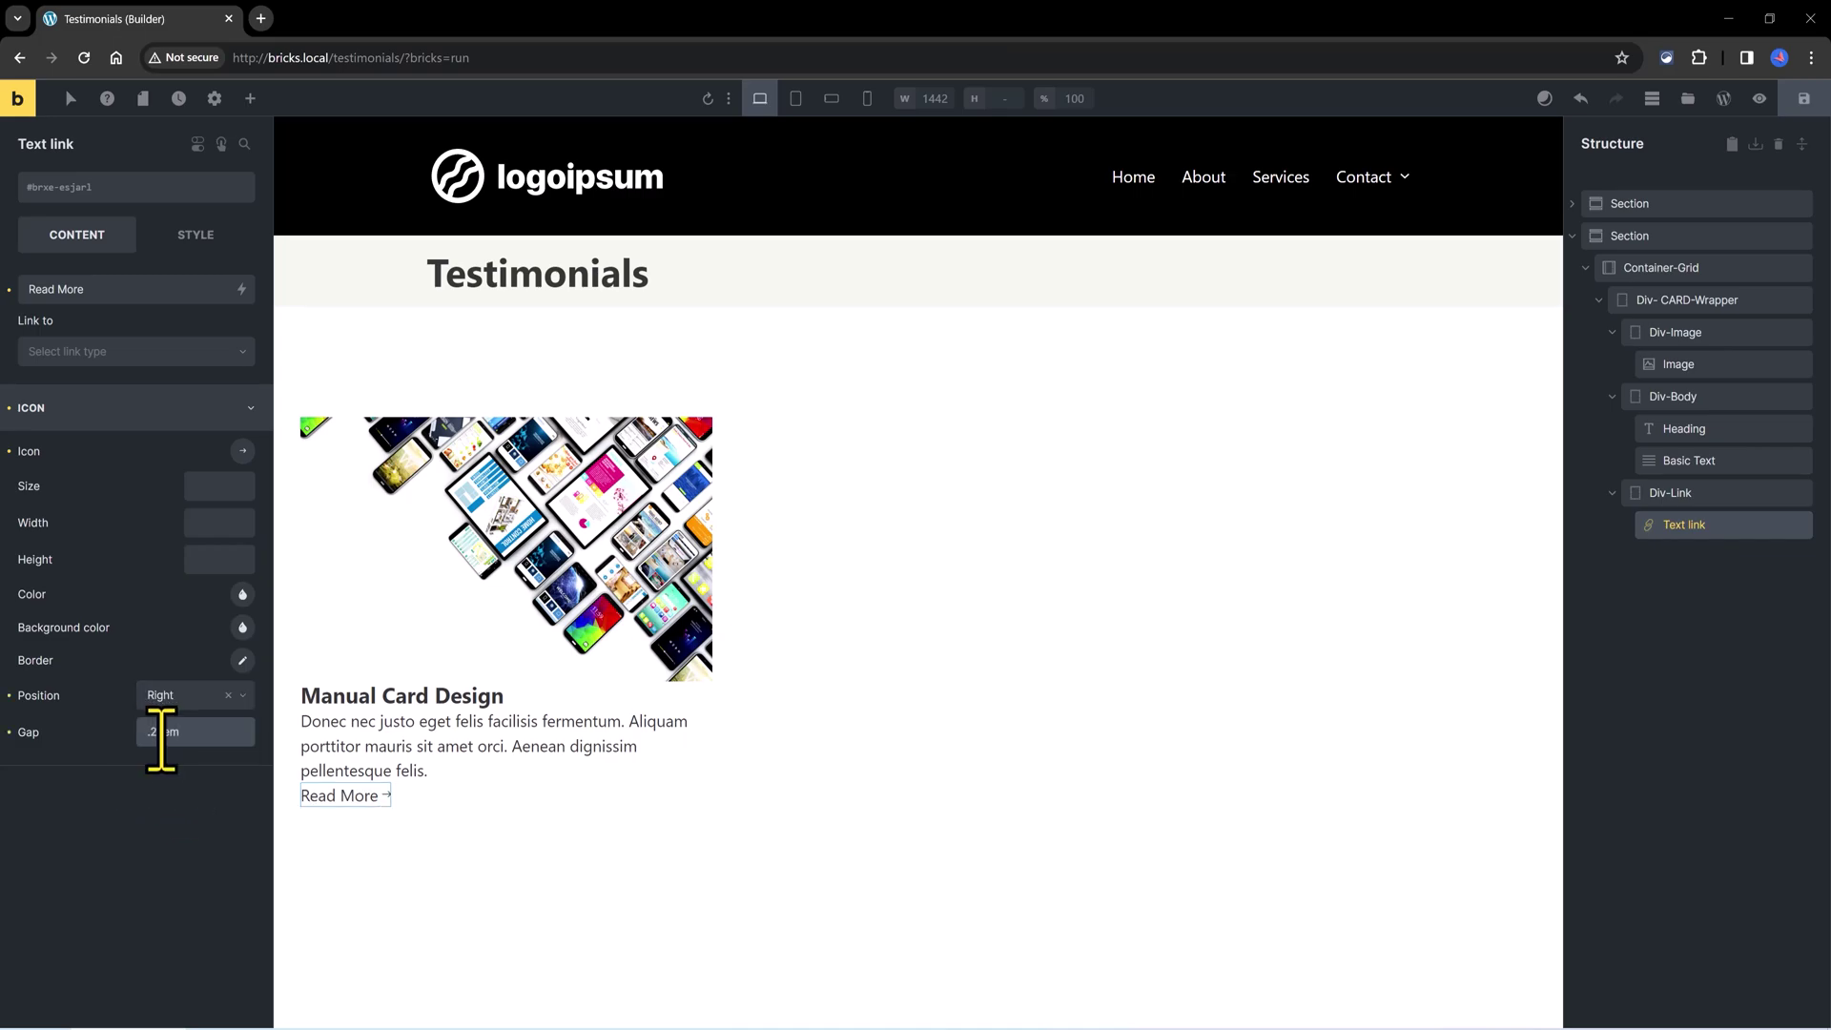
type("5")
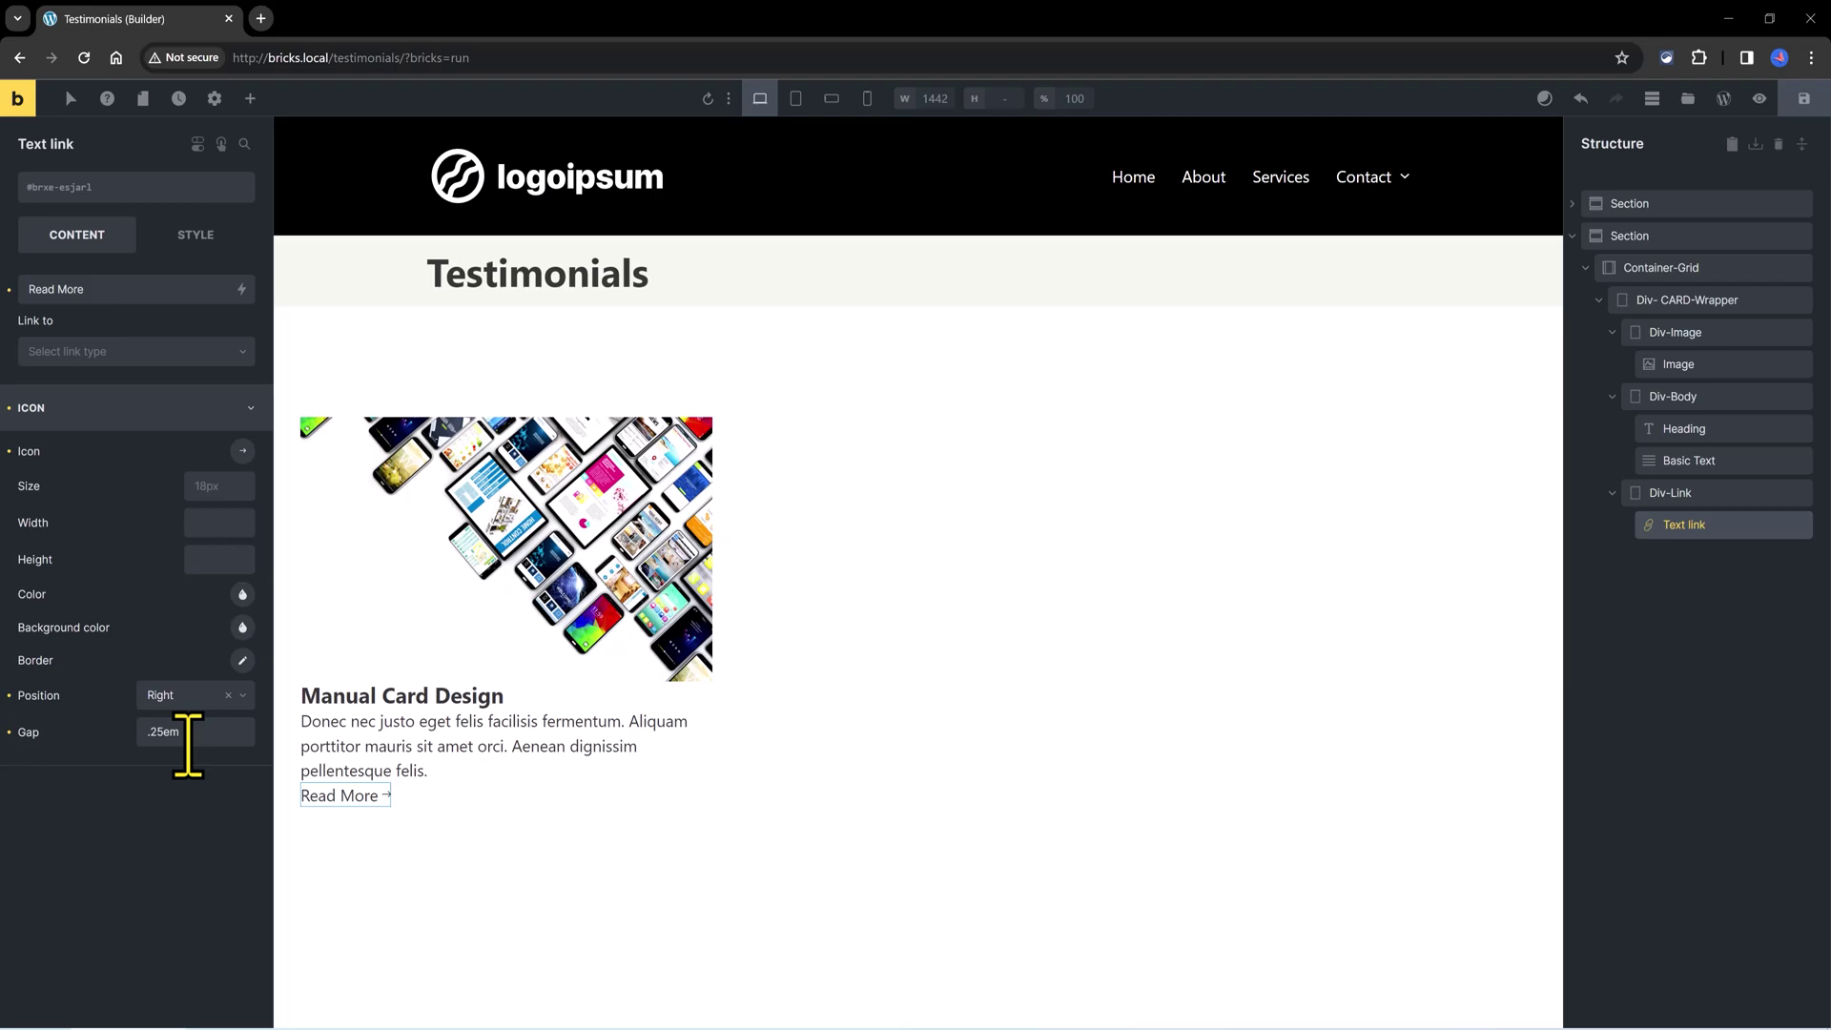
Add the var--space-s class to Div- CARD-Wrapper.
key("Escape")
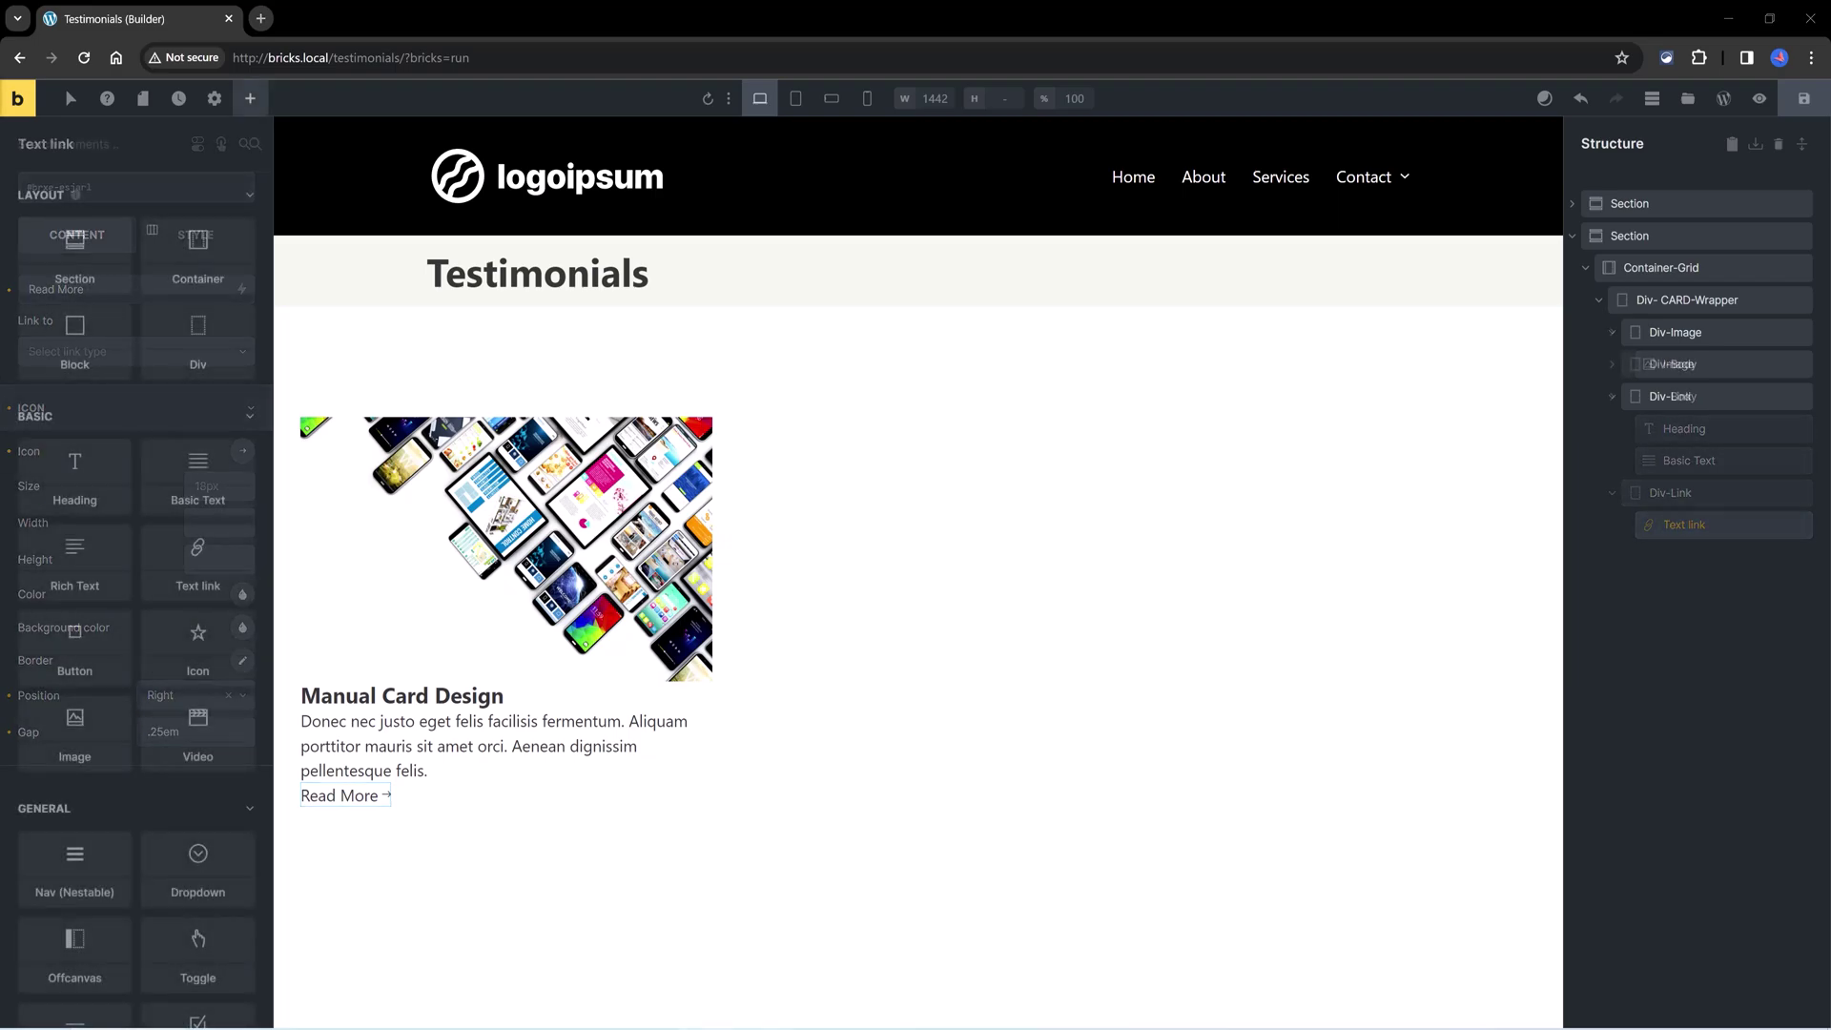
left_click(1712, 299)
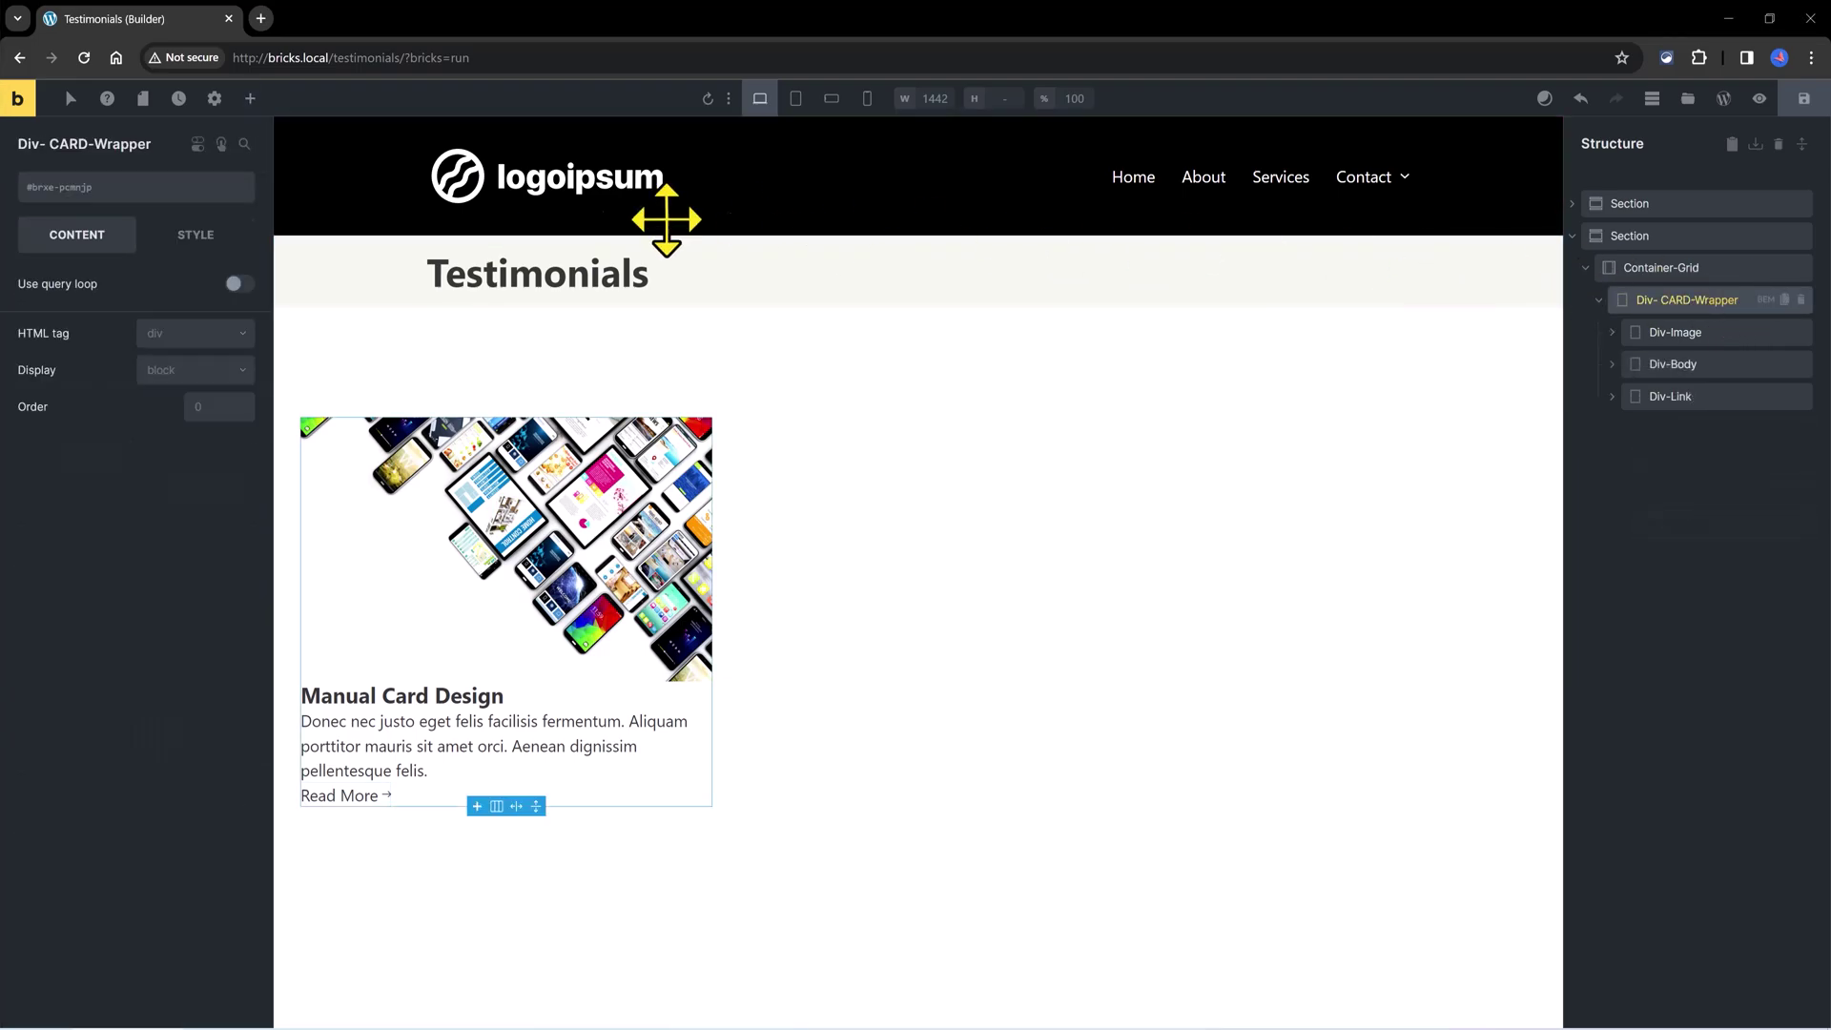
left_click(78, 190)
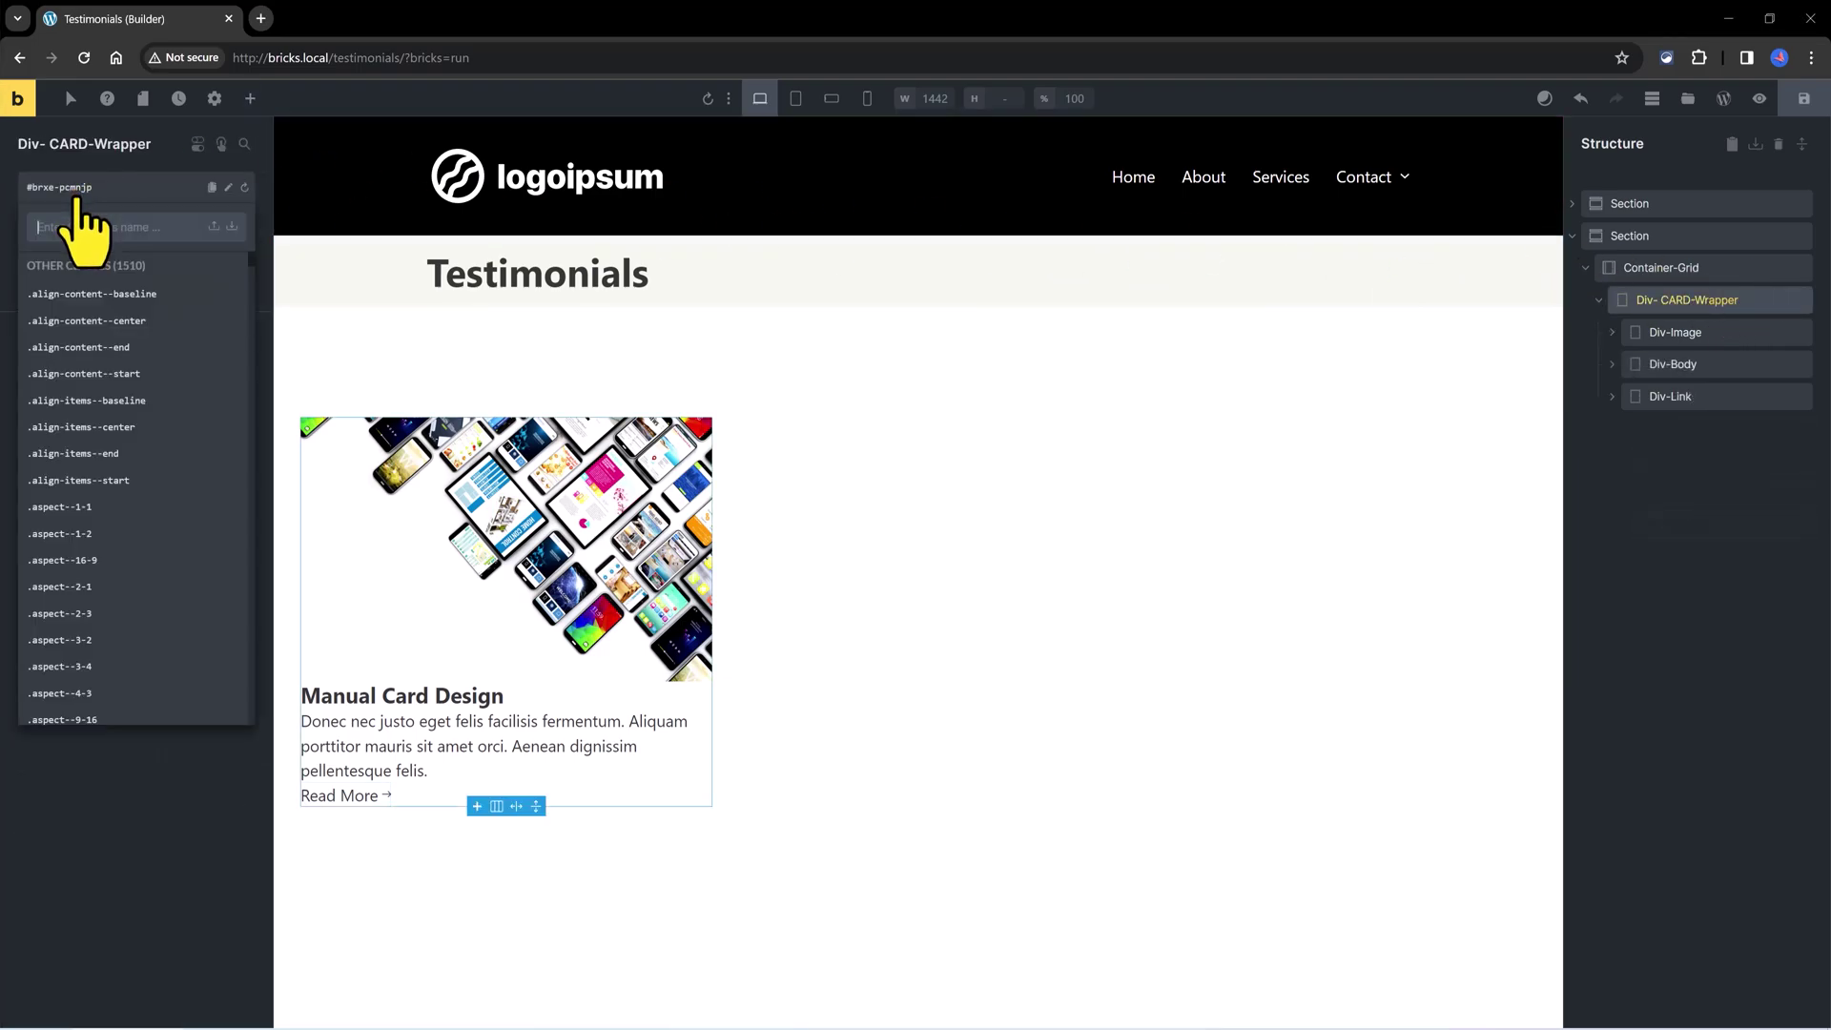
type("var--space-s")
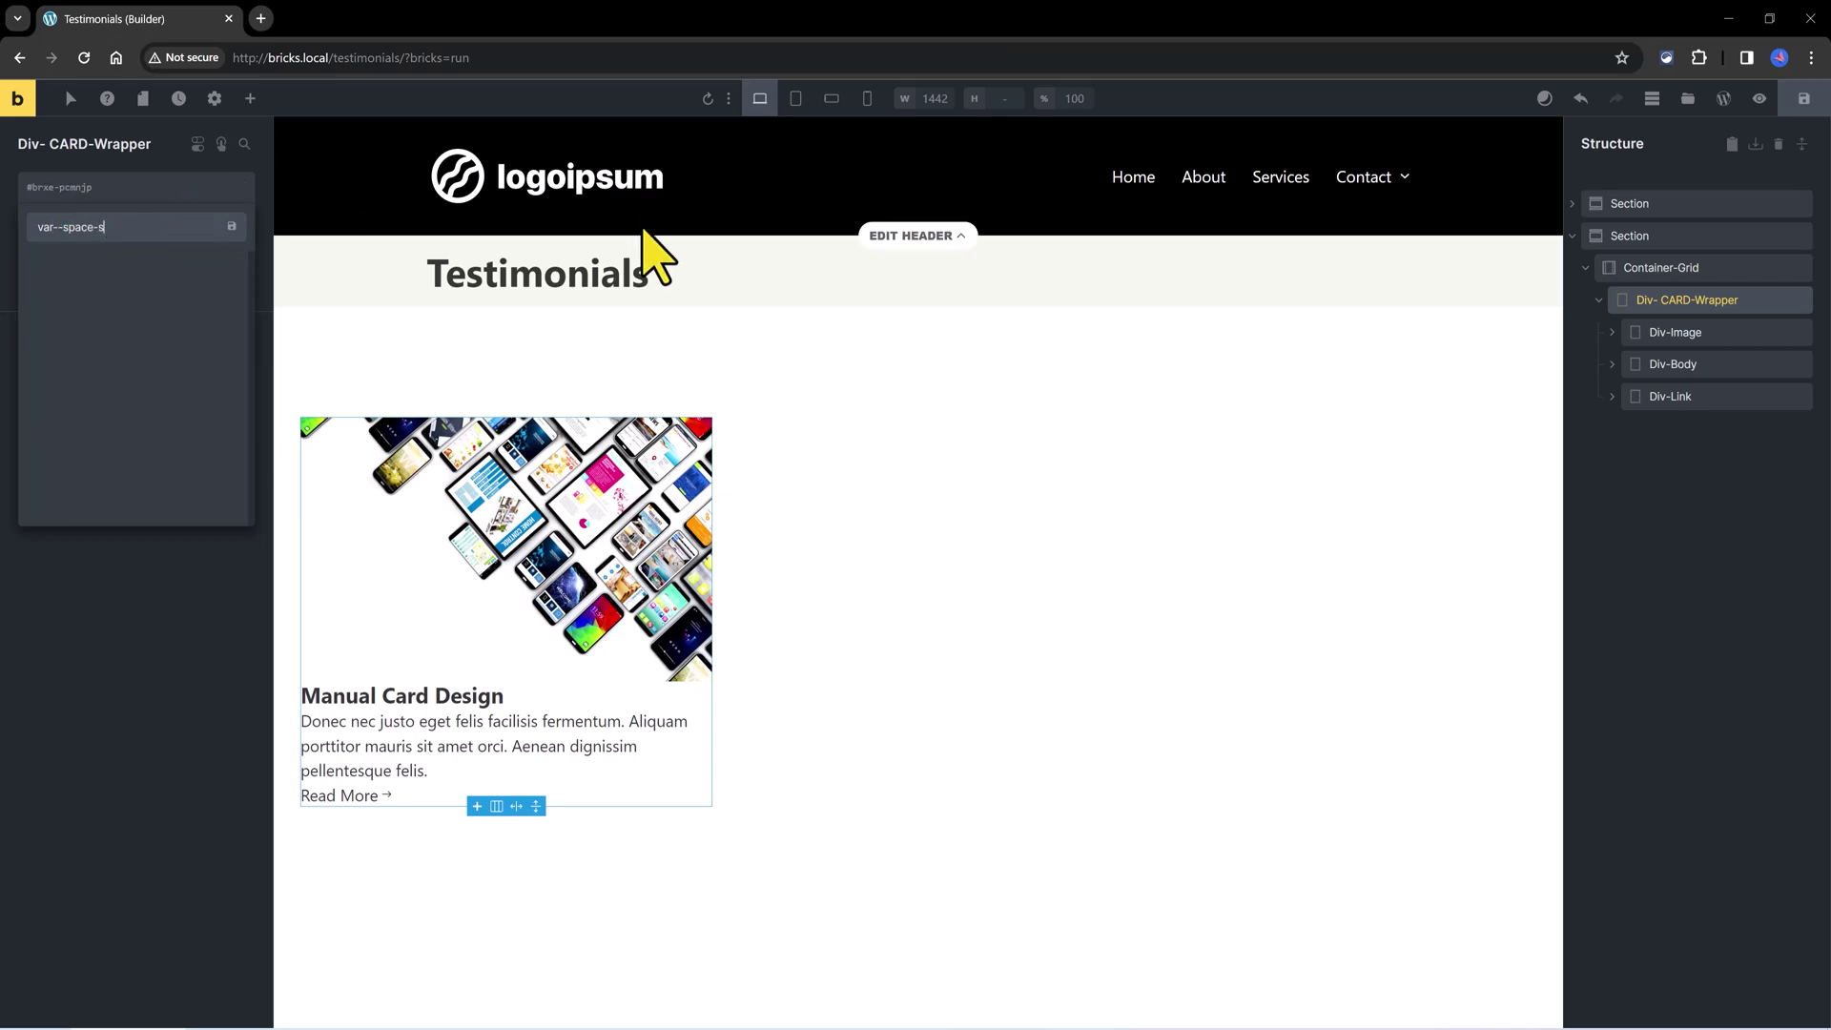
key("Return")
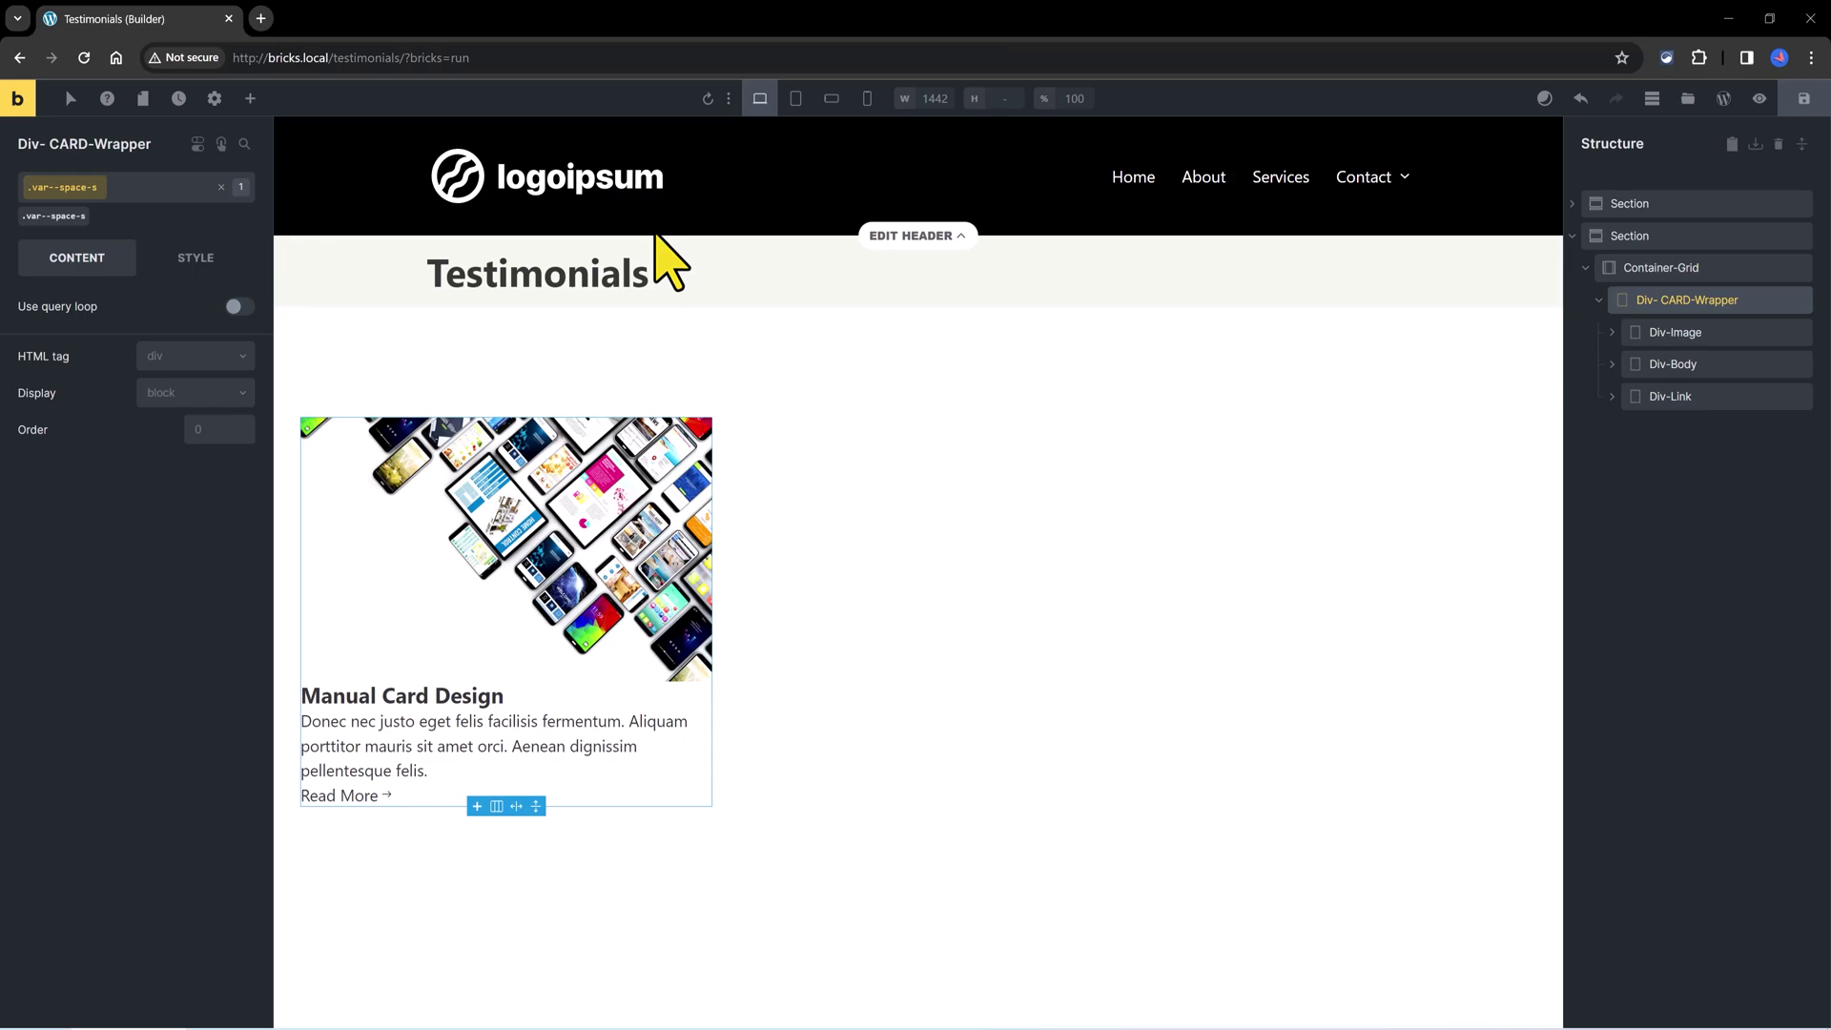
Give the card wrapper a box shadow and 1.25em padding on all sides.
left_click(205, 258)
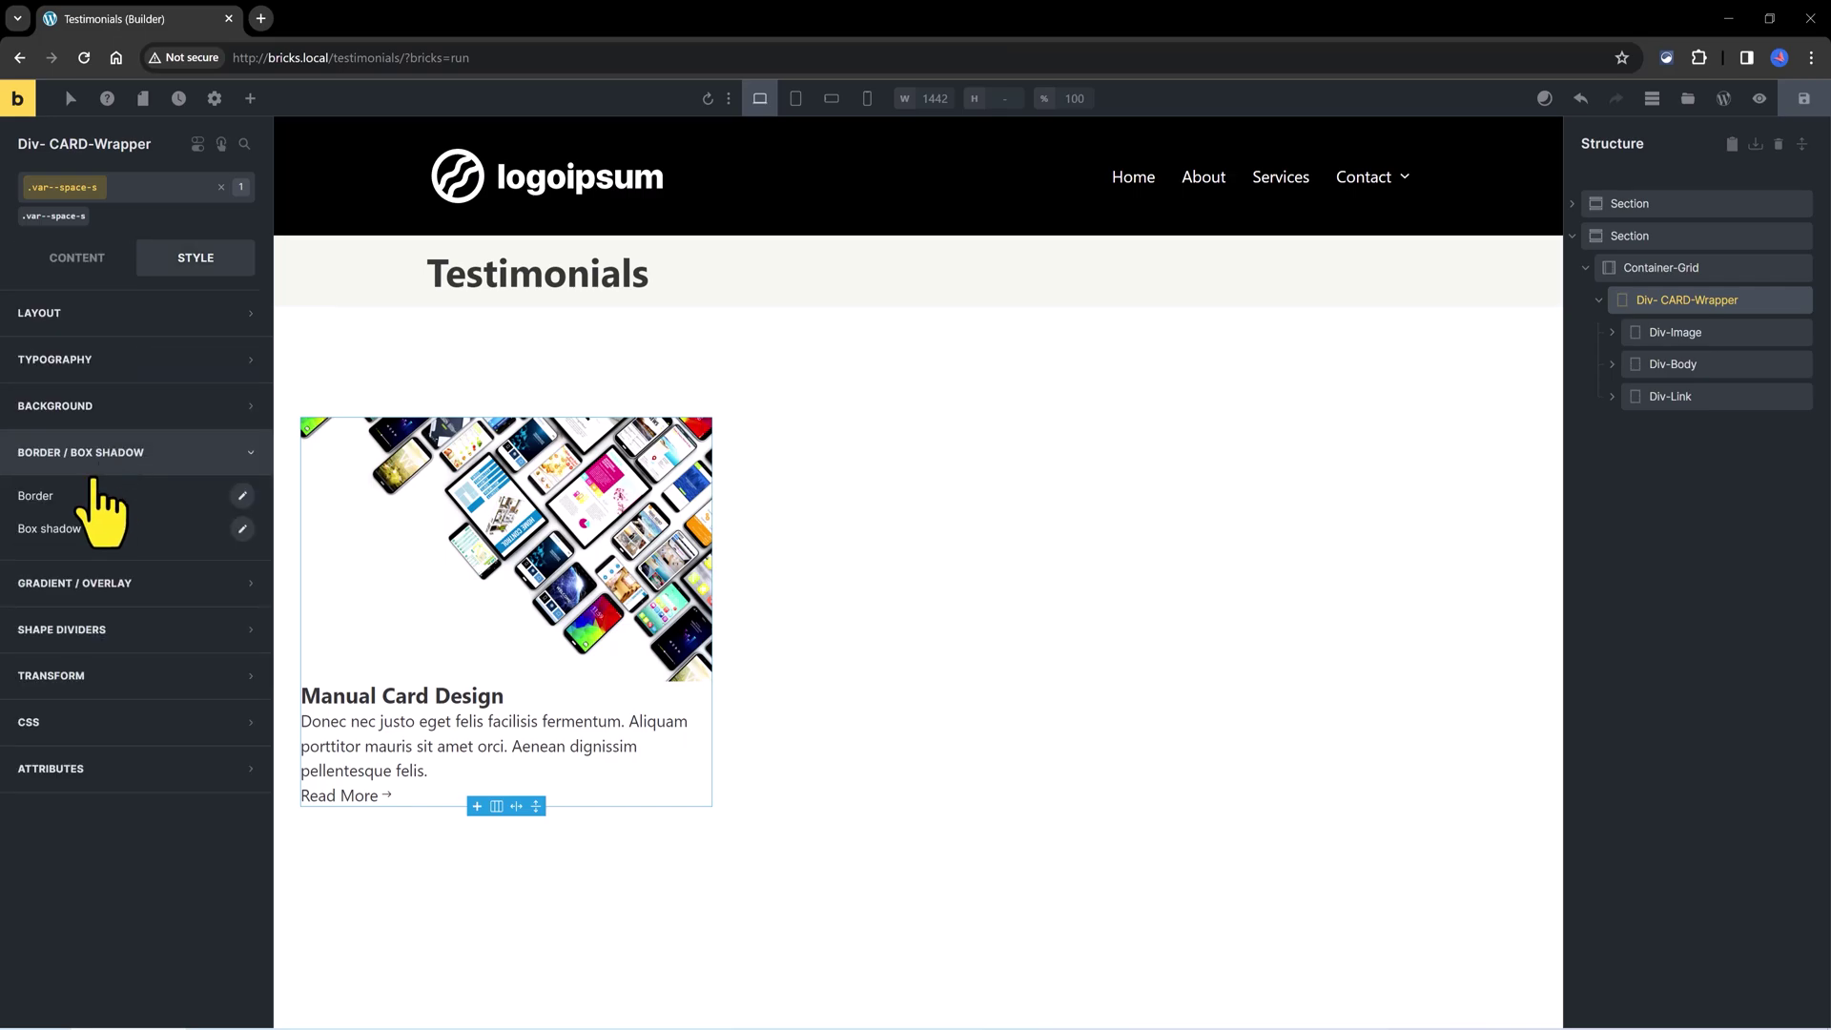
left_click(242, 531)
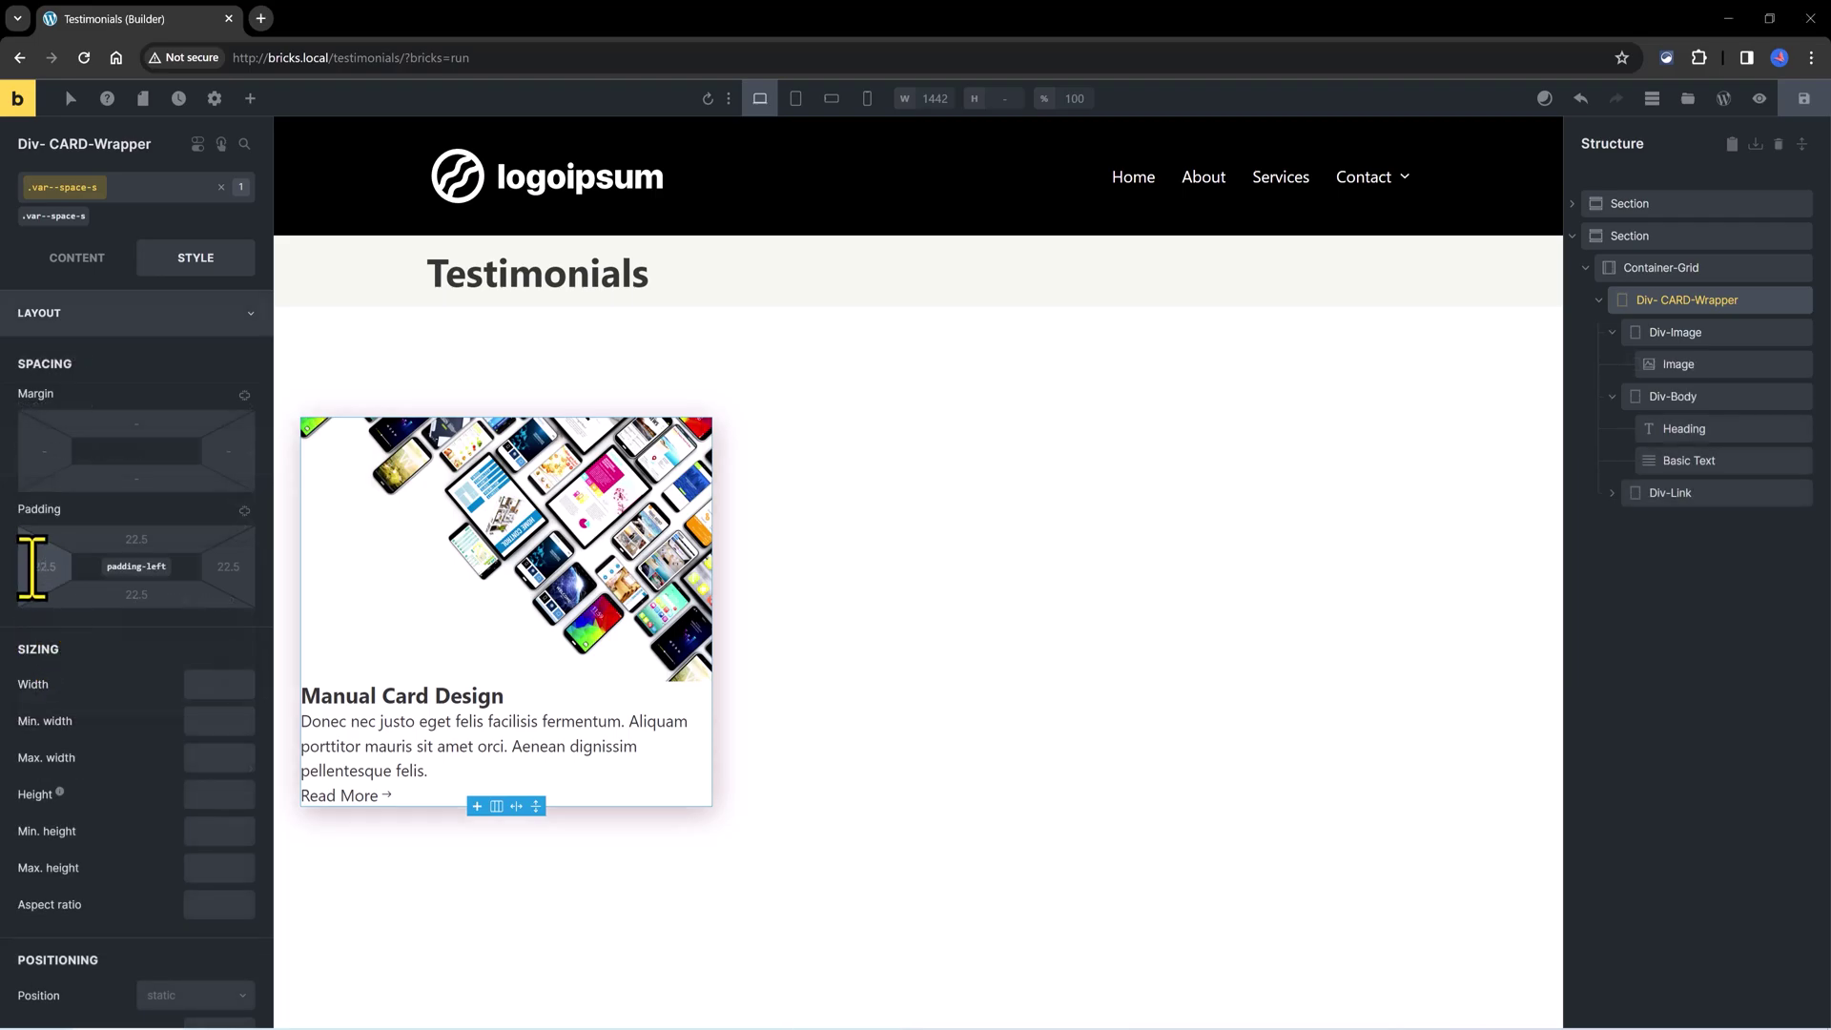
left_click(32, 567)
type("1")
type(".25em")
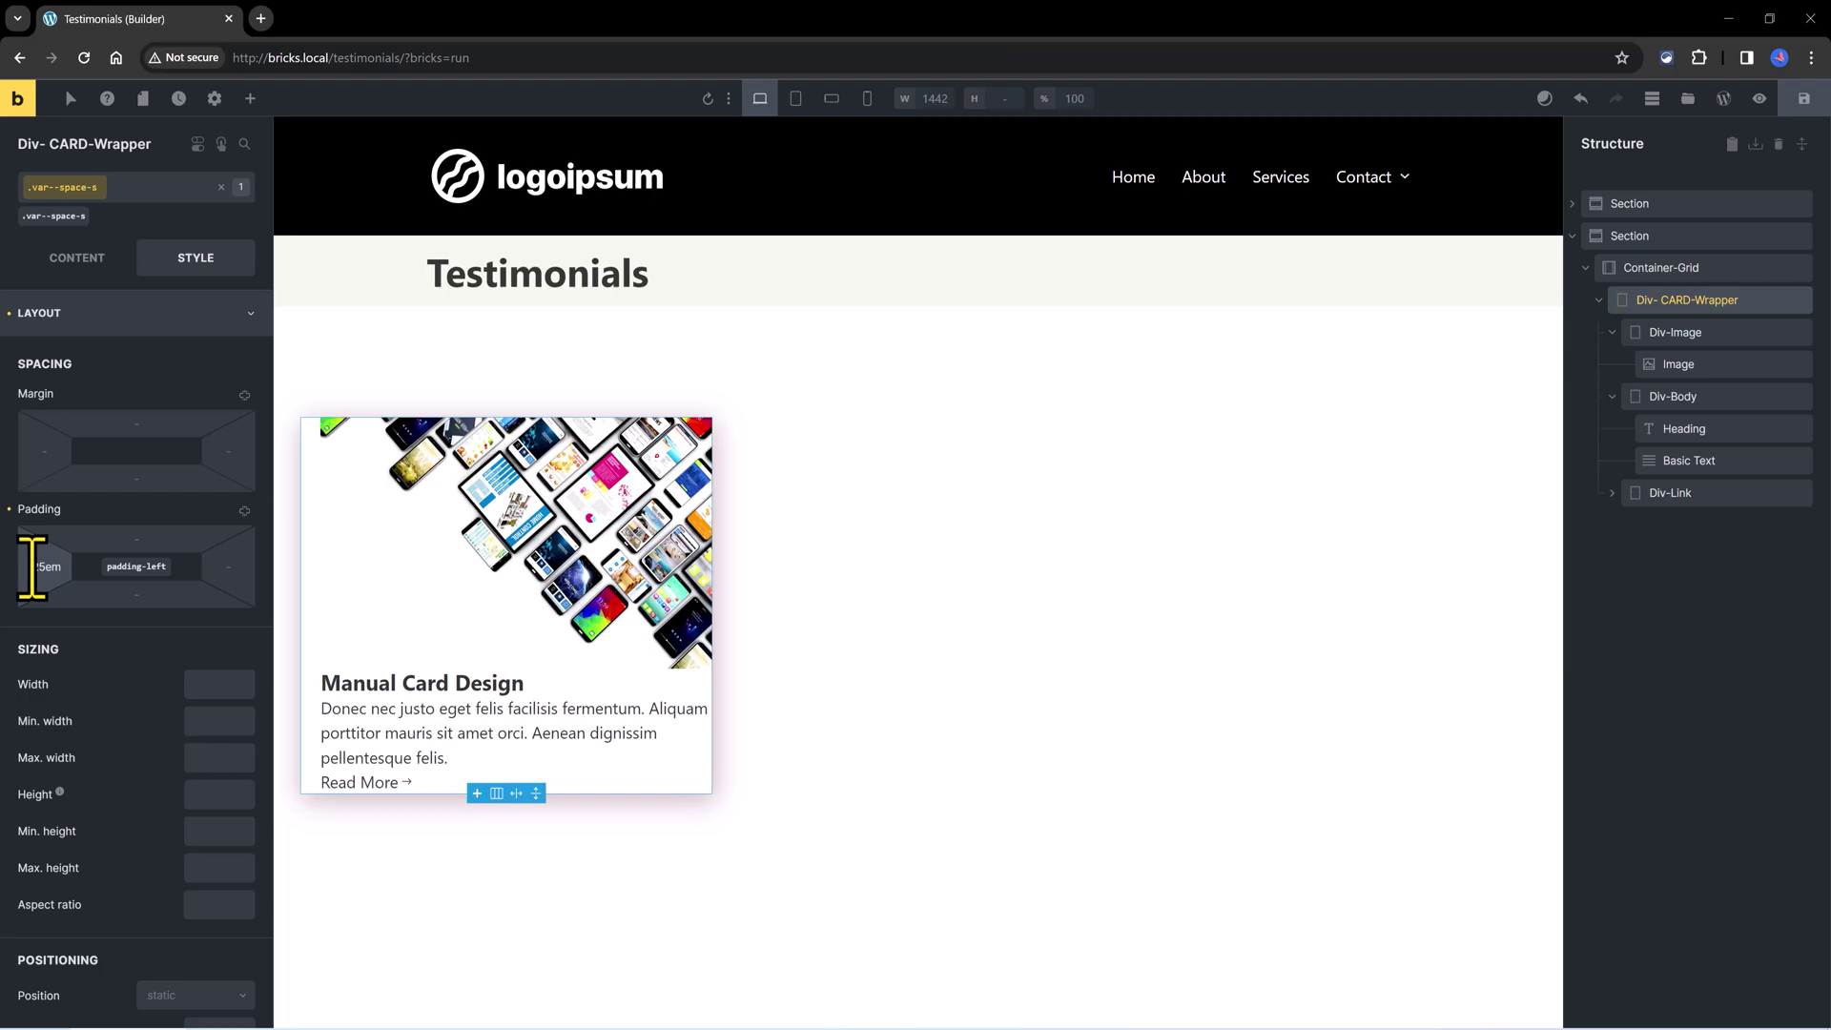
left_click(245, 511)
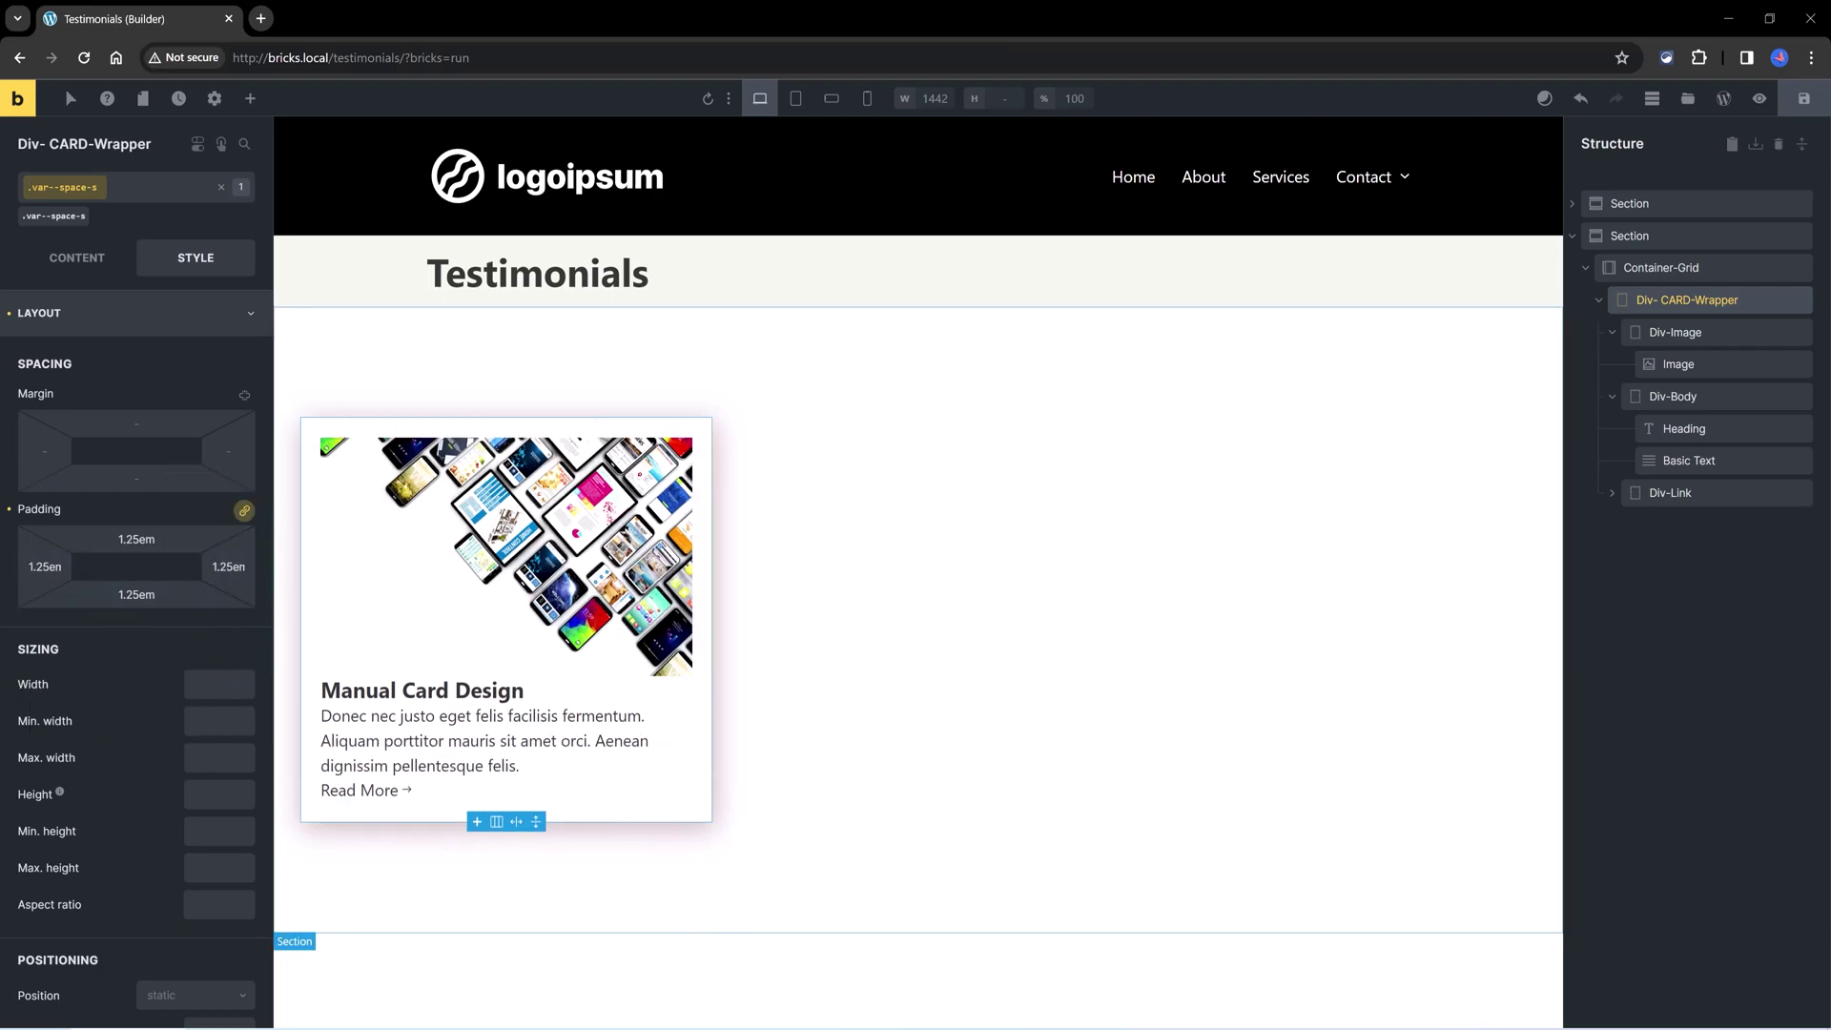
Set the Manual Card Design heading's link to the internal page Testimonials (Page).
left_click(423, 690)
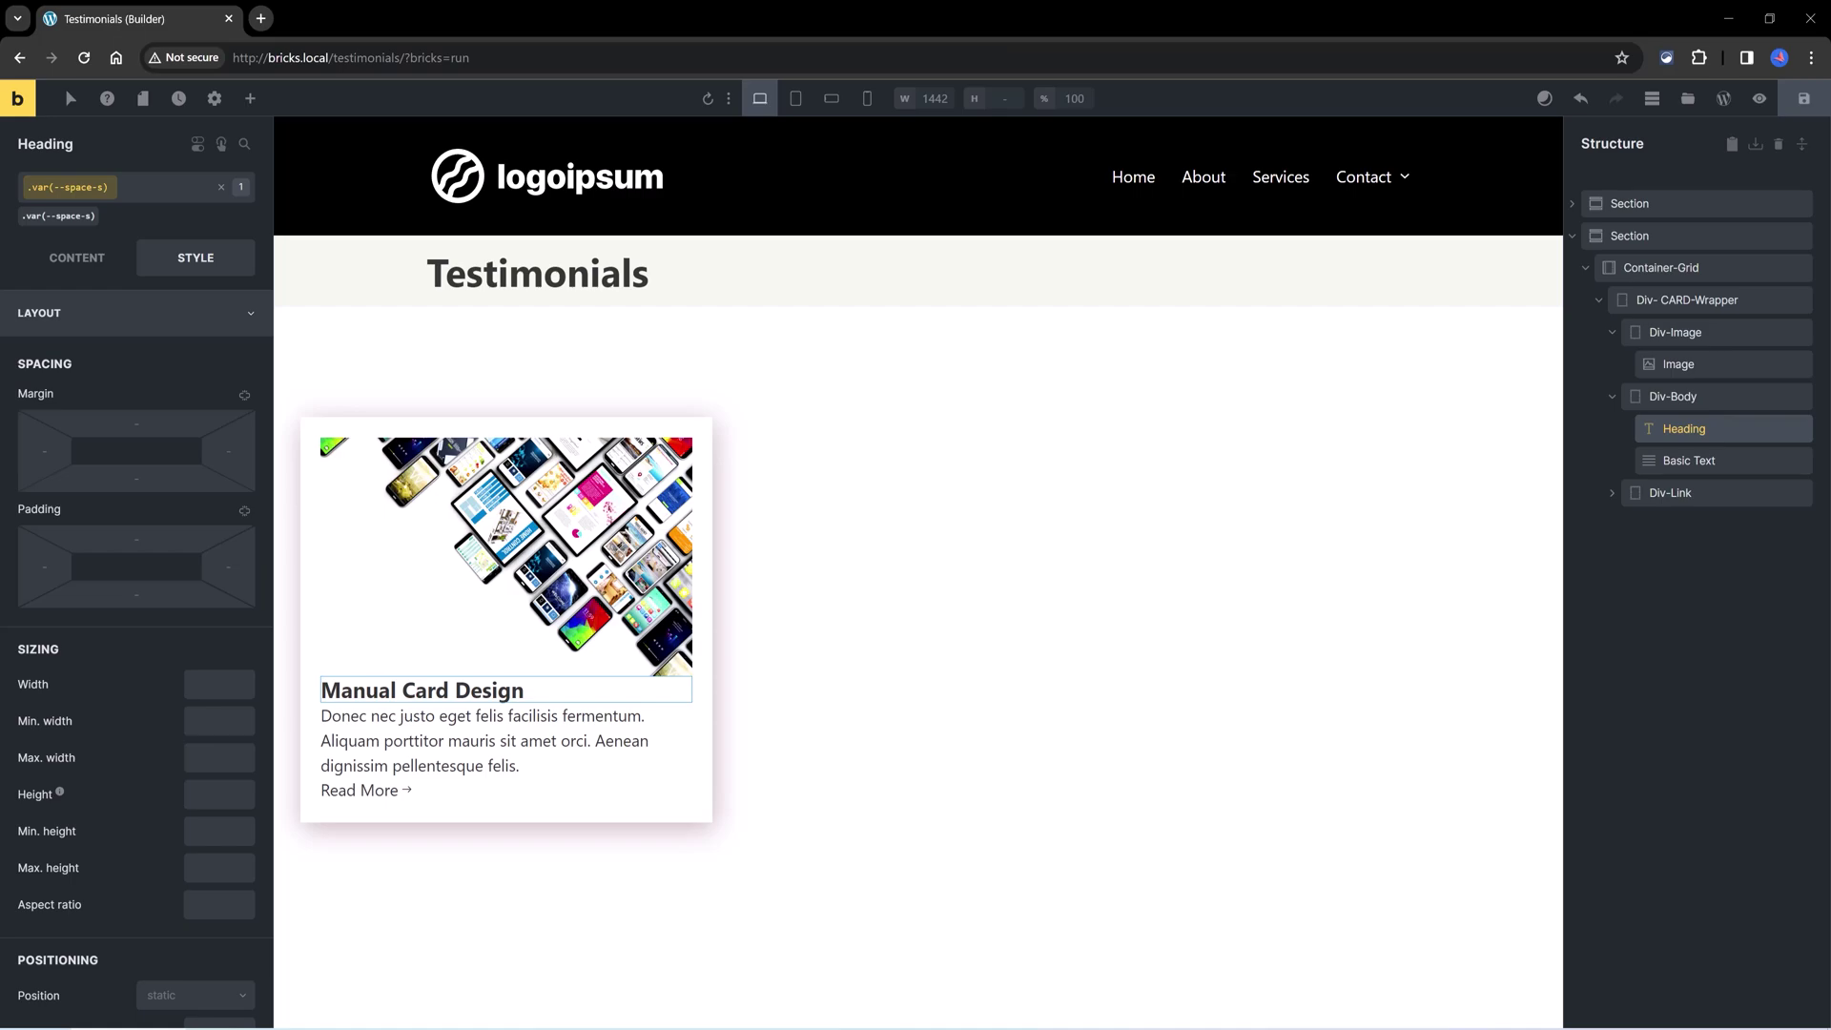
left_click(78, 259)
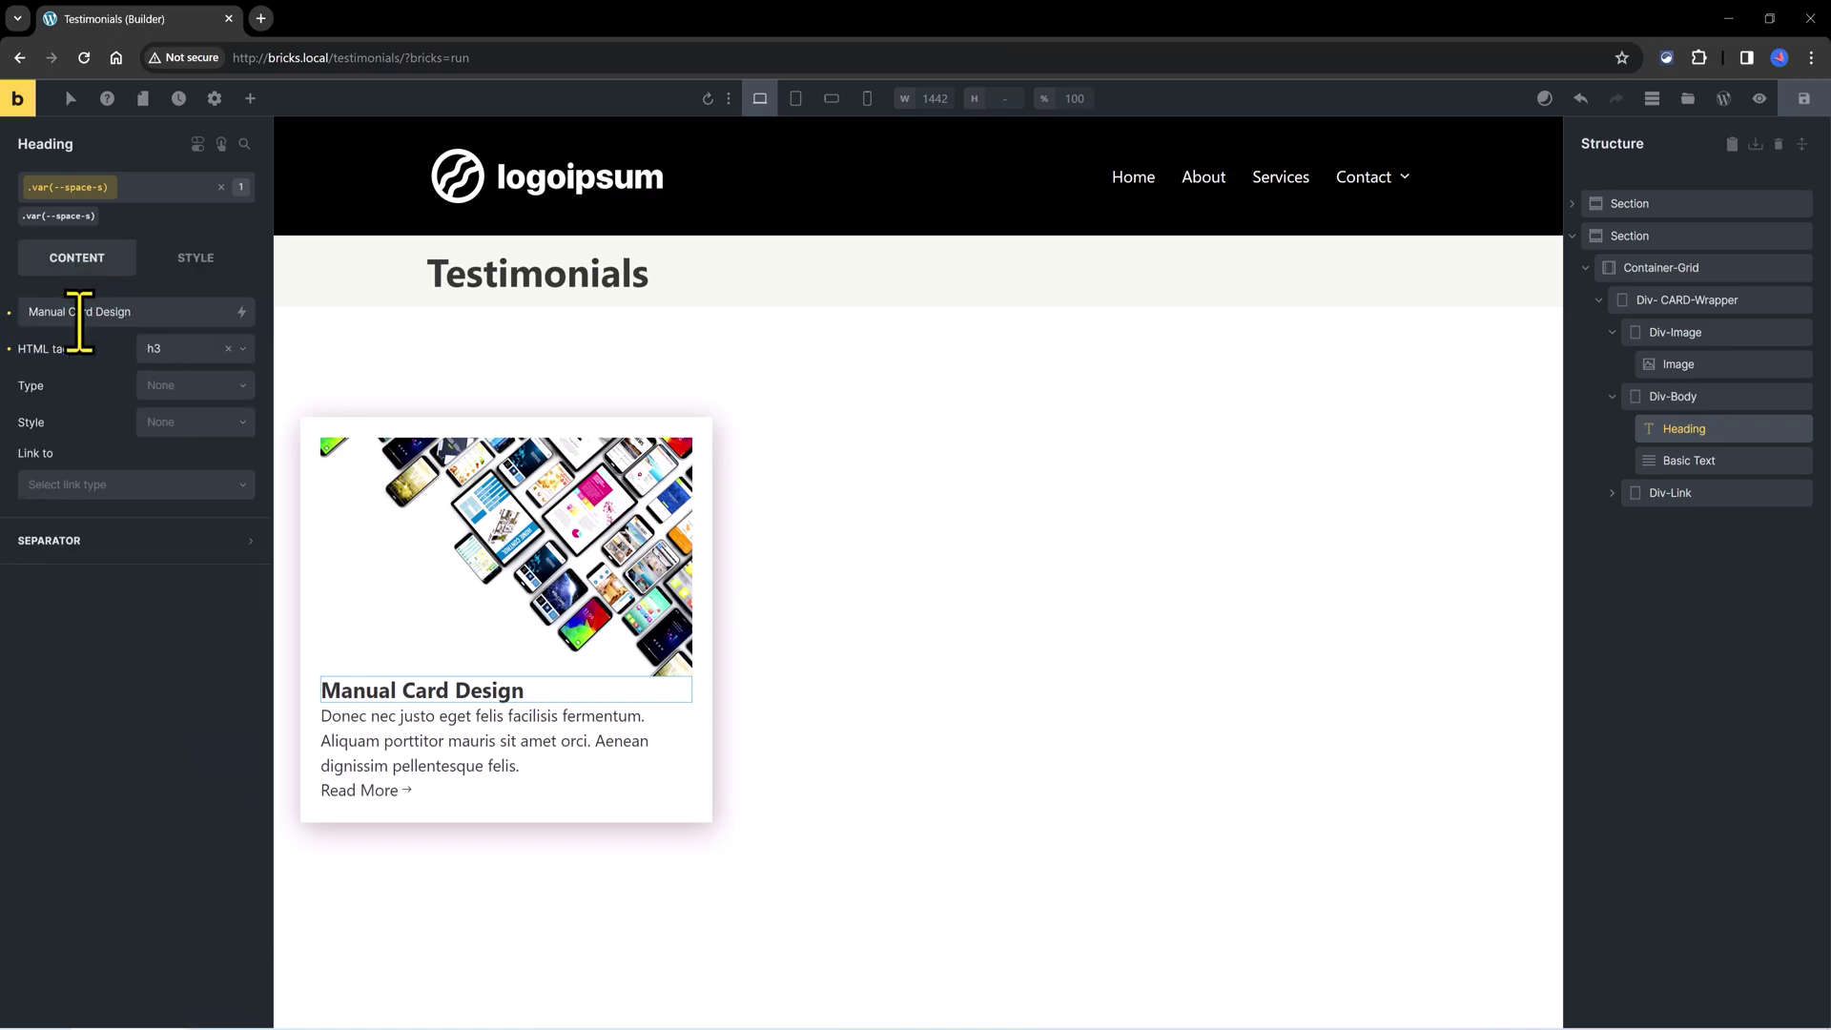
left_click(86, 485)
left_click(88, 521)
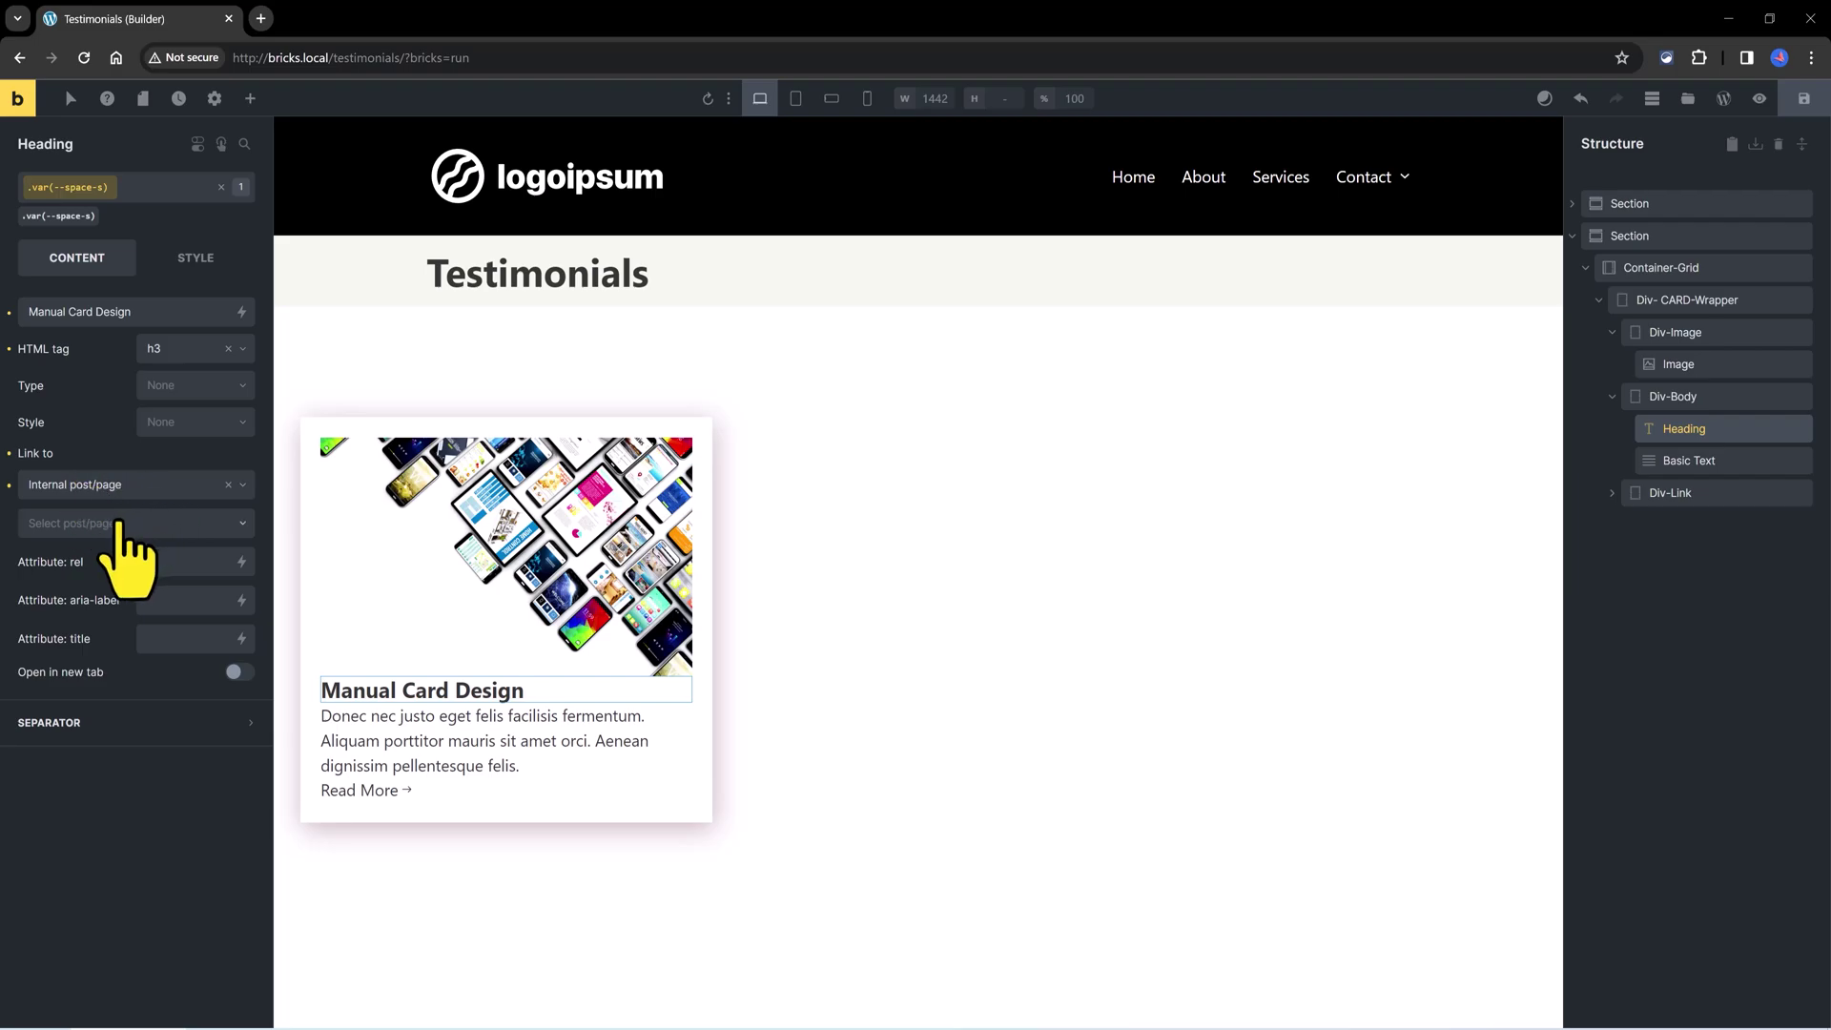
left_click(125, 522)
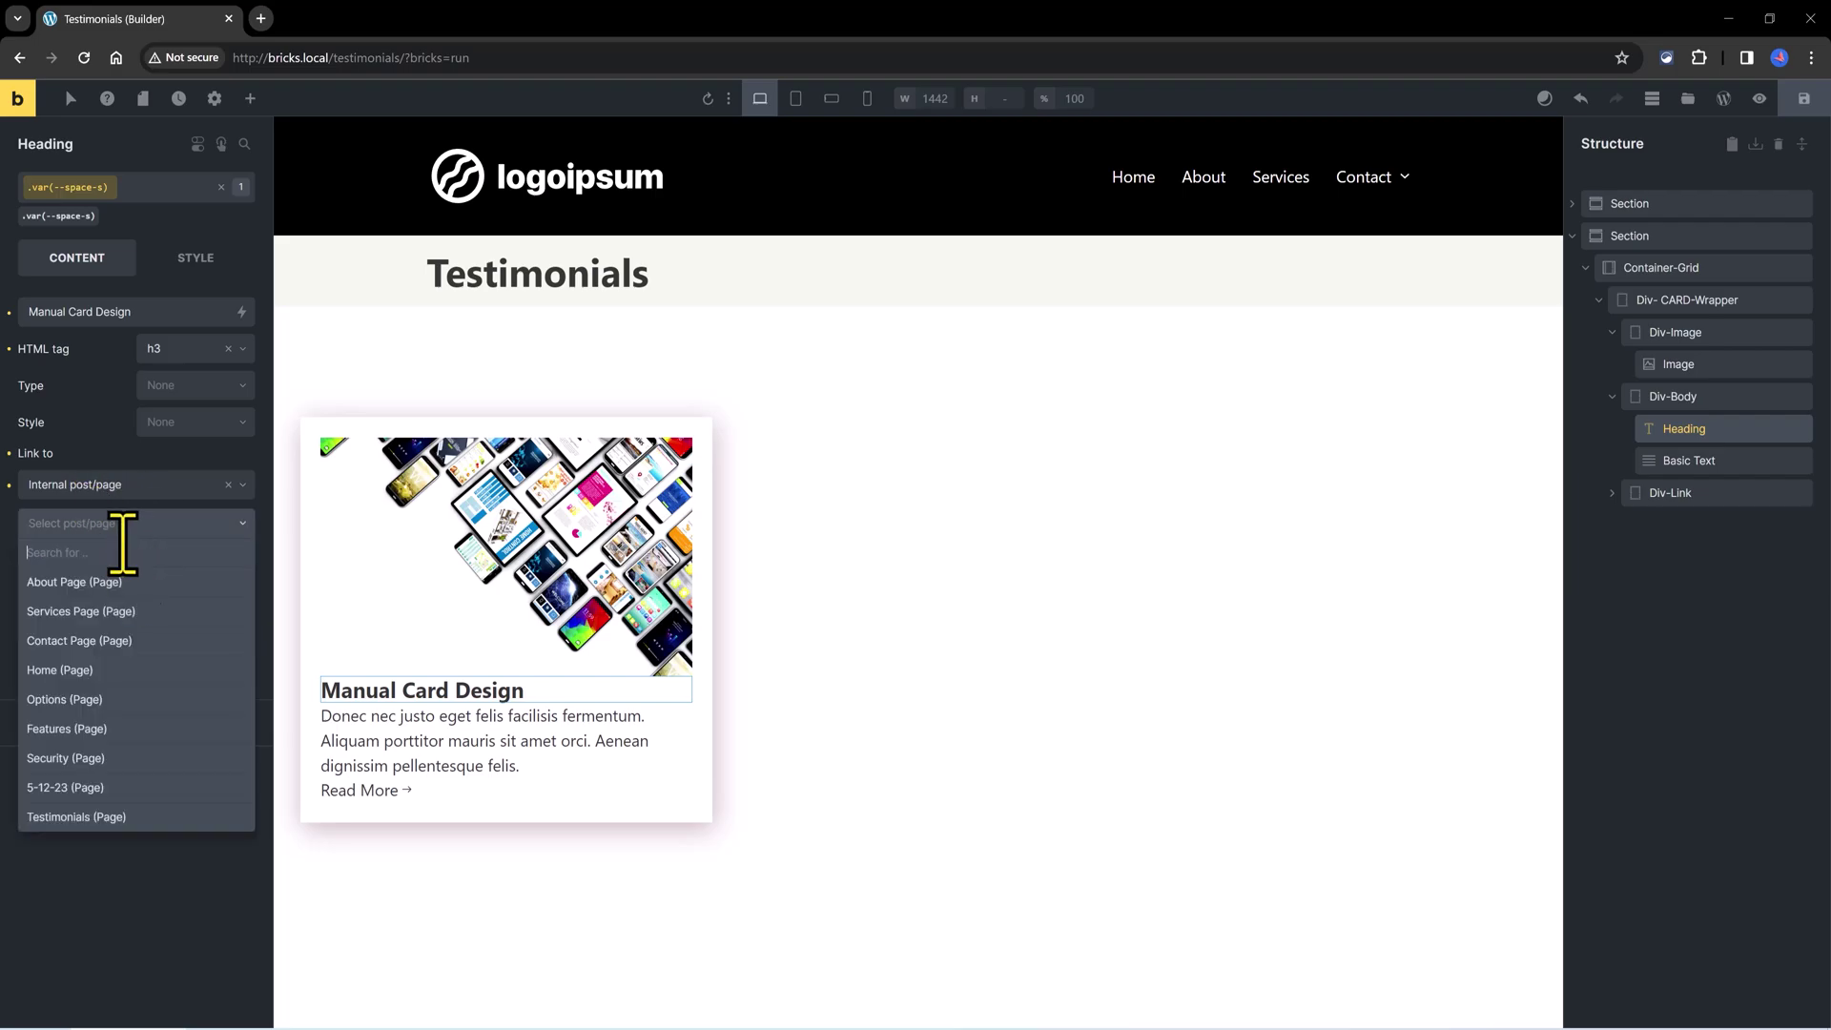
left_click(38, 819)
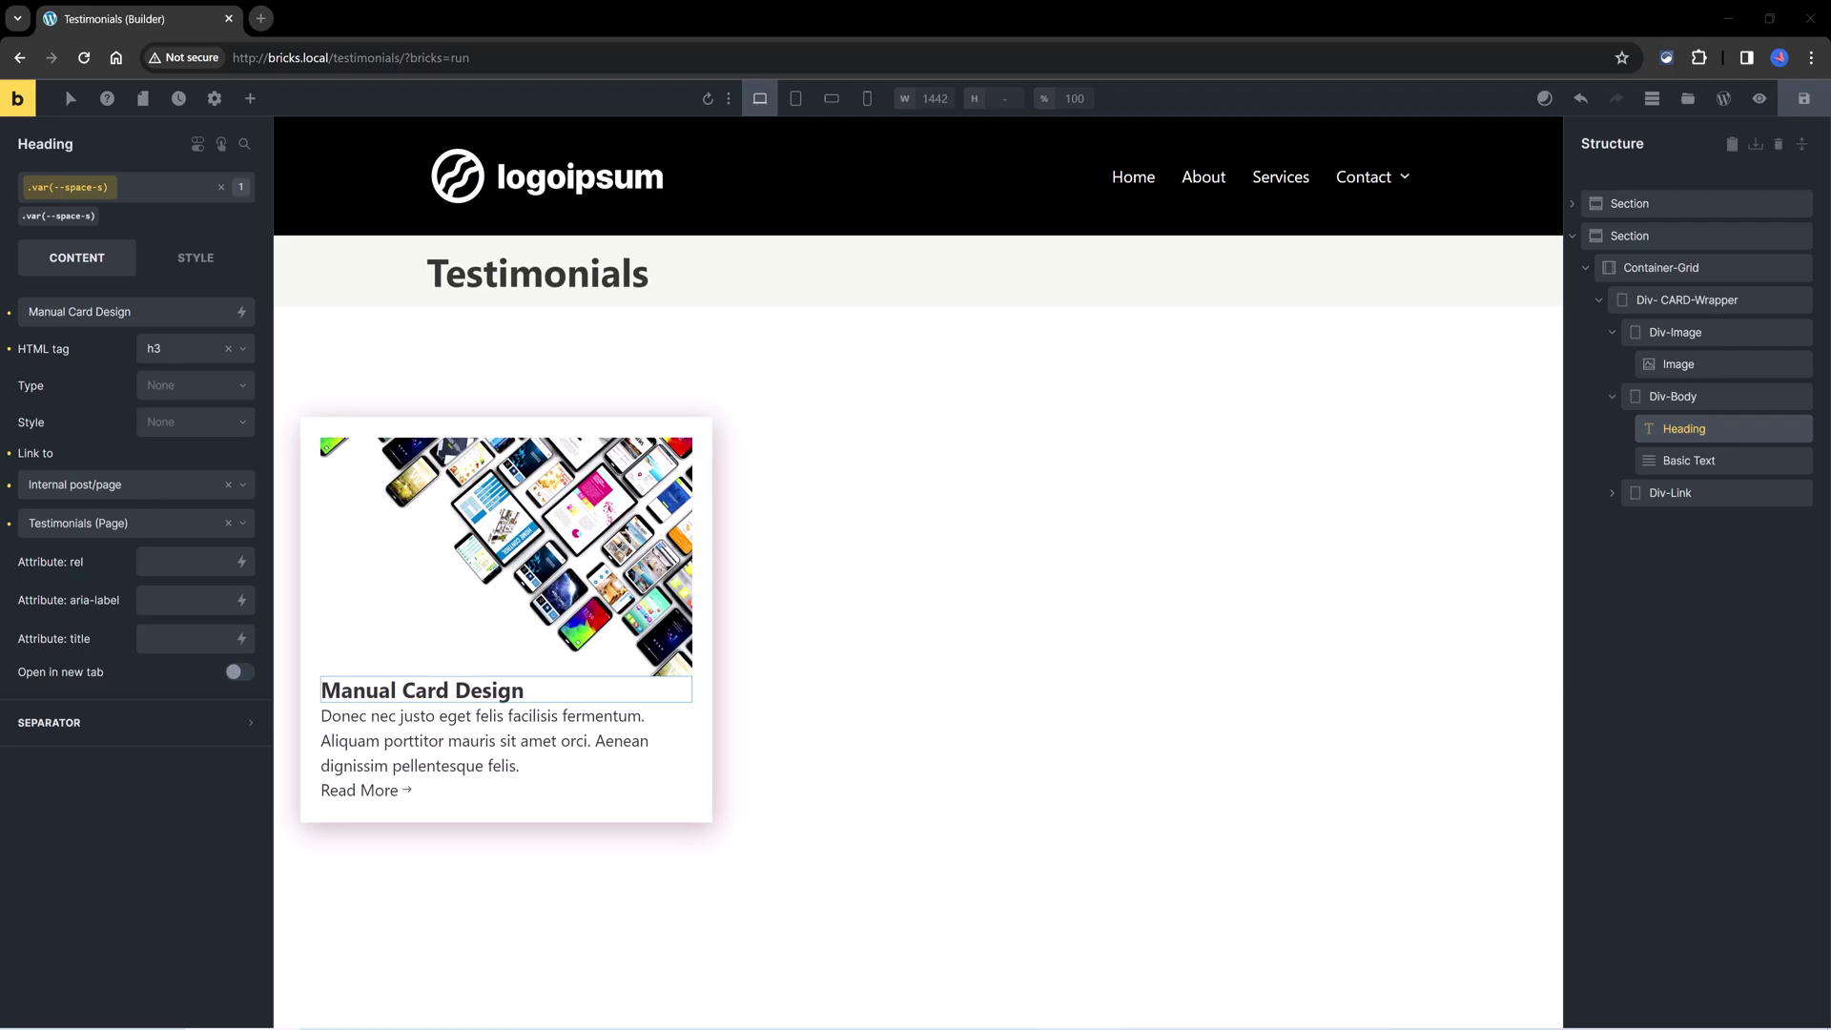
Undo the last change and give the body text 1em top padding.
key("ctrl+z")
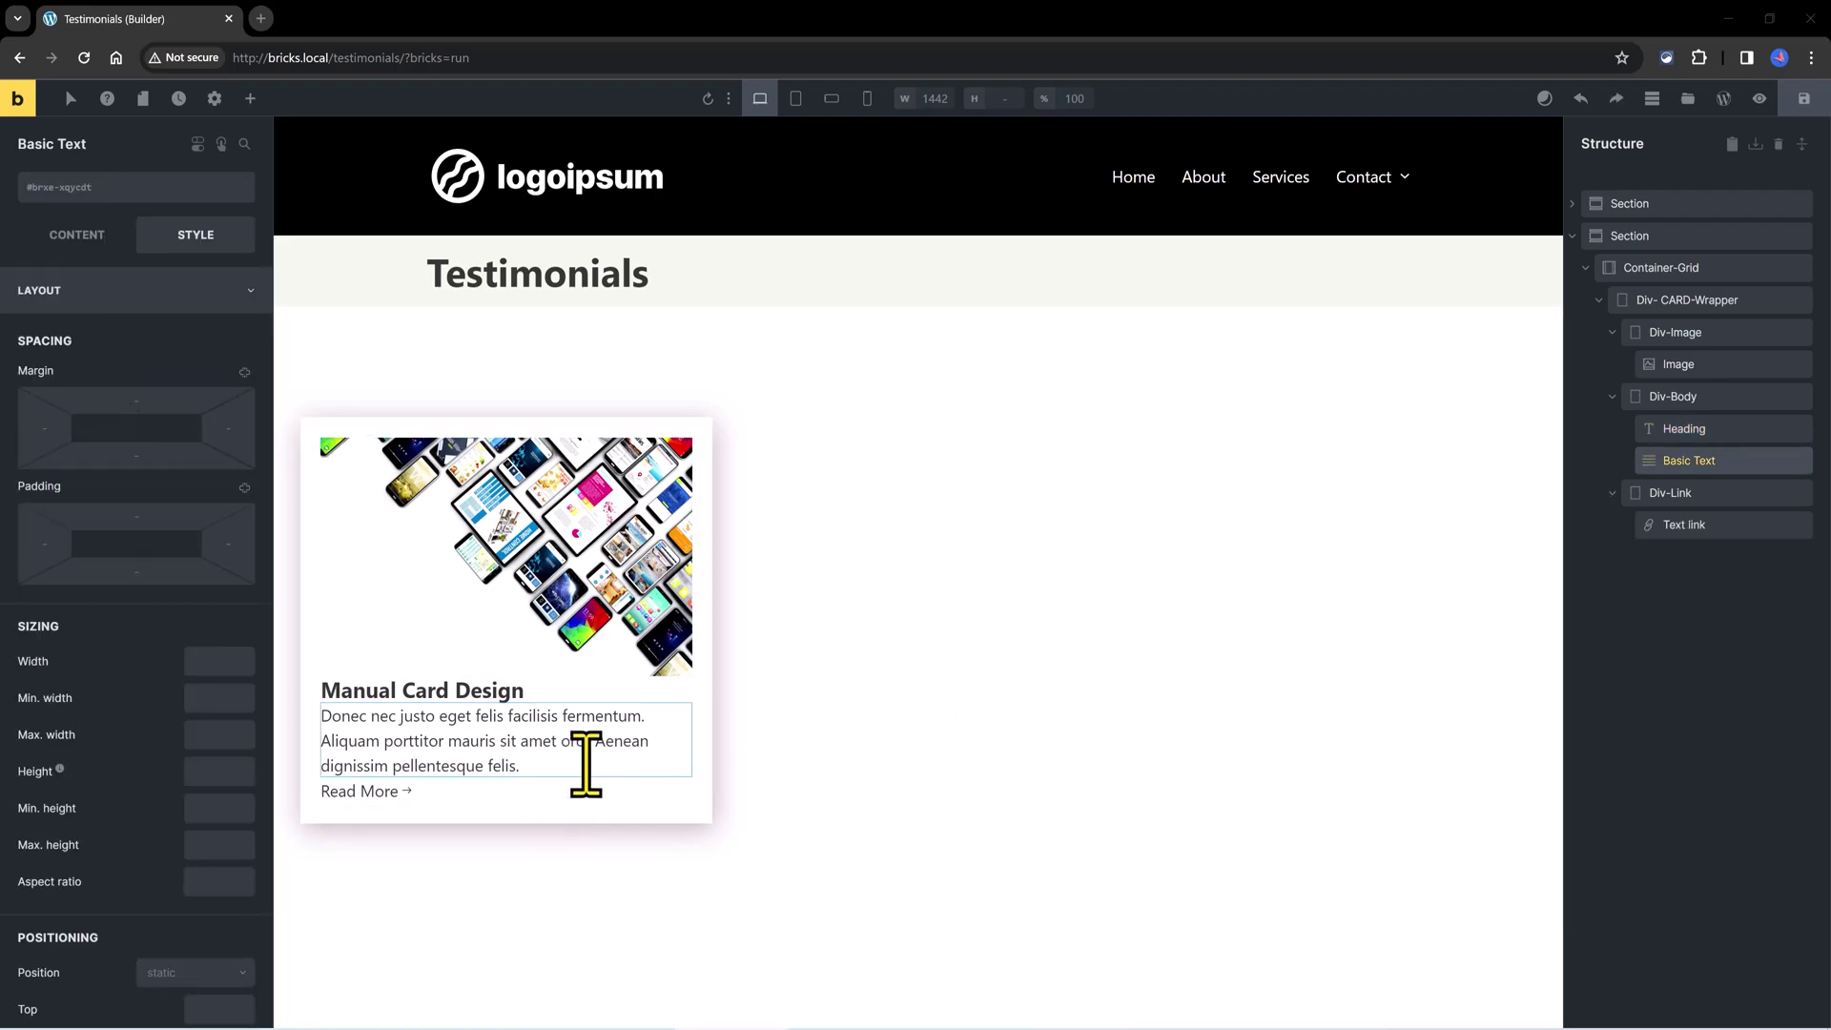
left_click(119, 523)
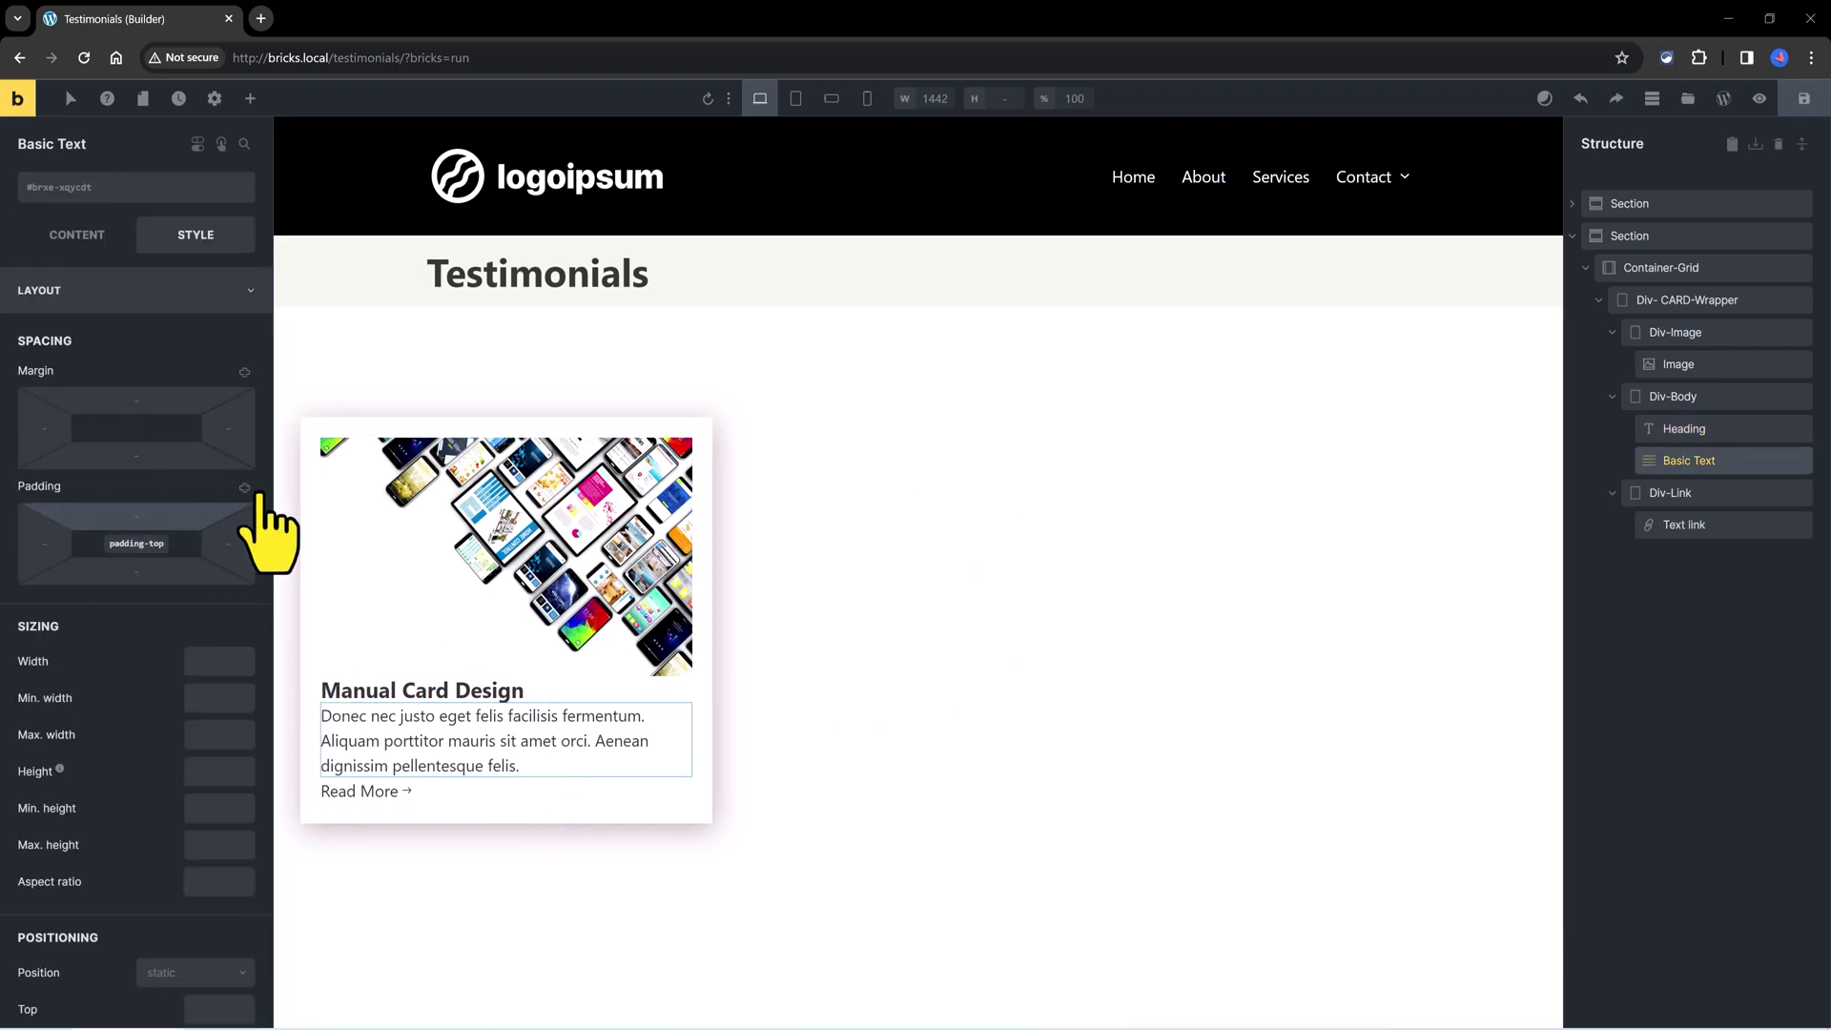
type("1em")
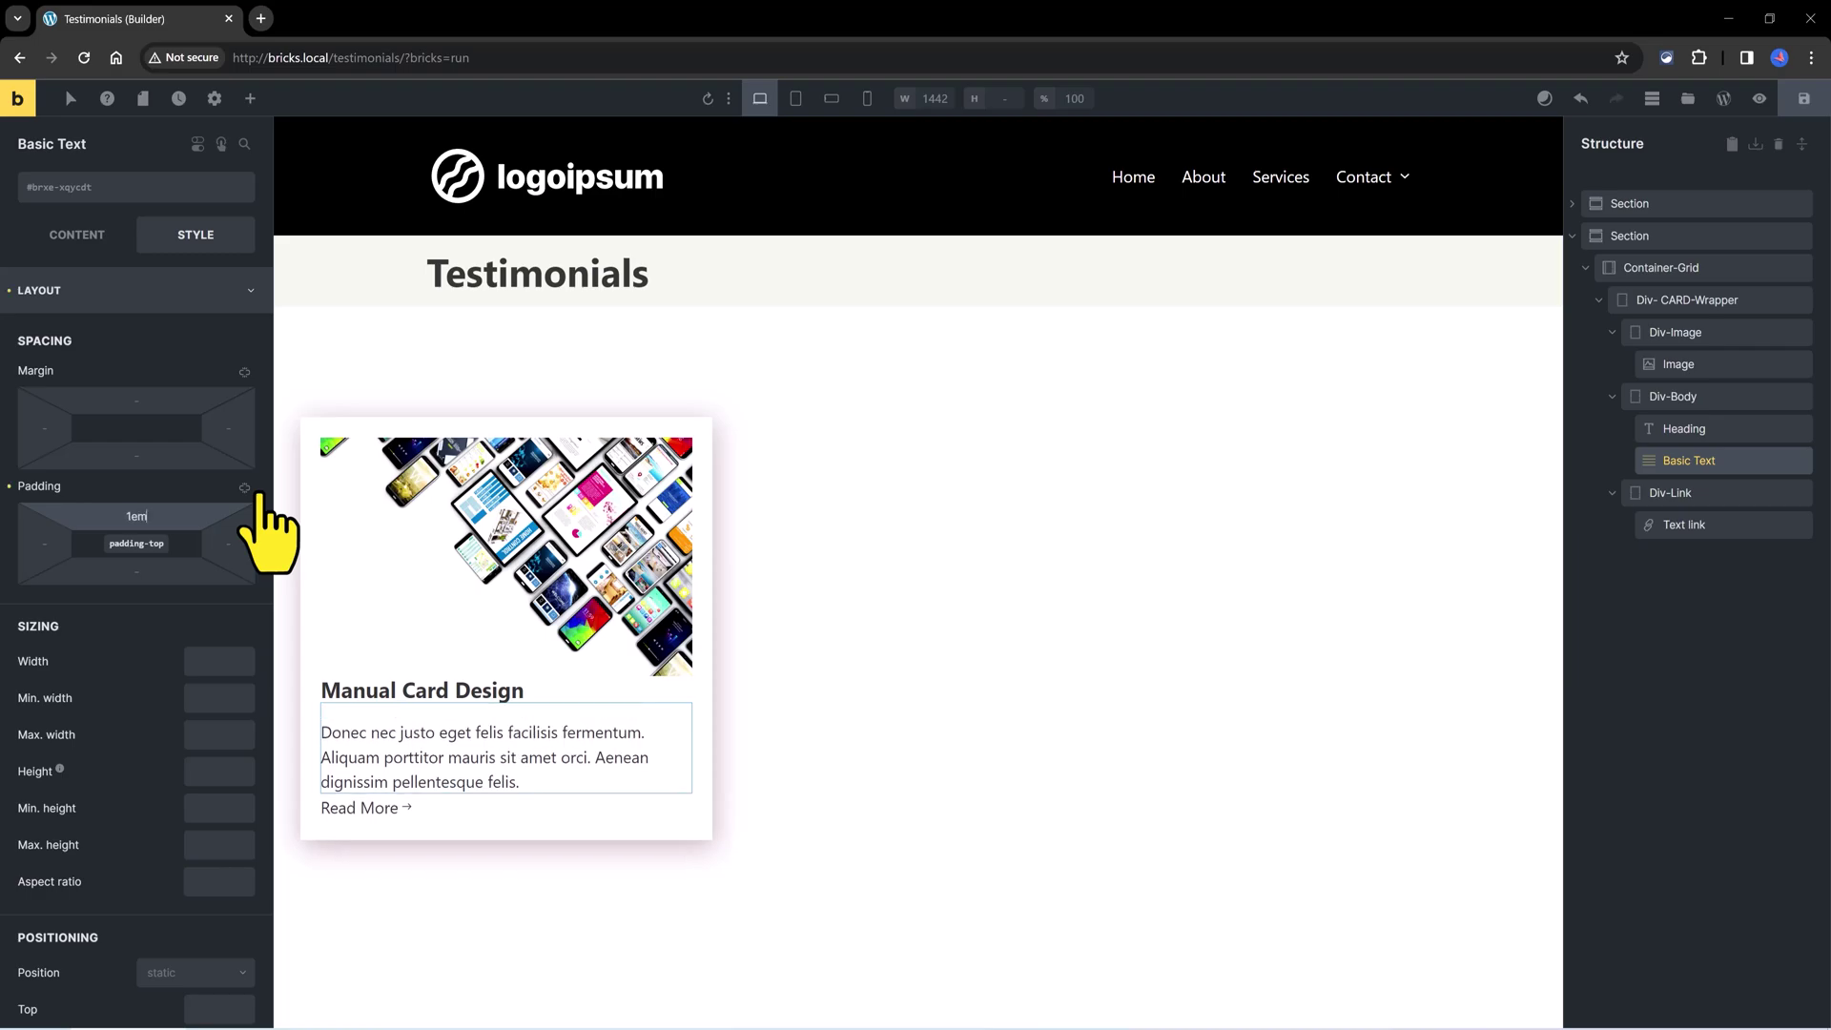
Give the Read More link top padding and font weight 800.
left_click(345, 811)
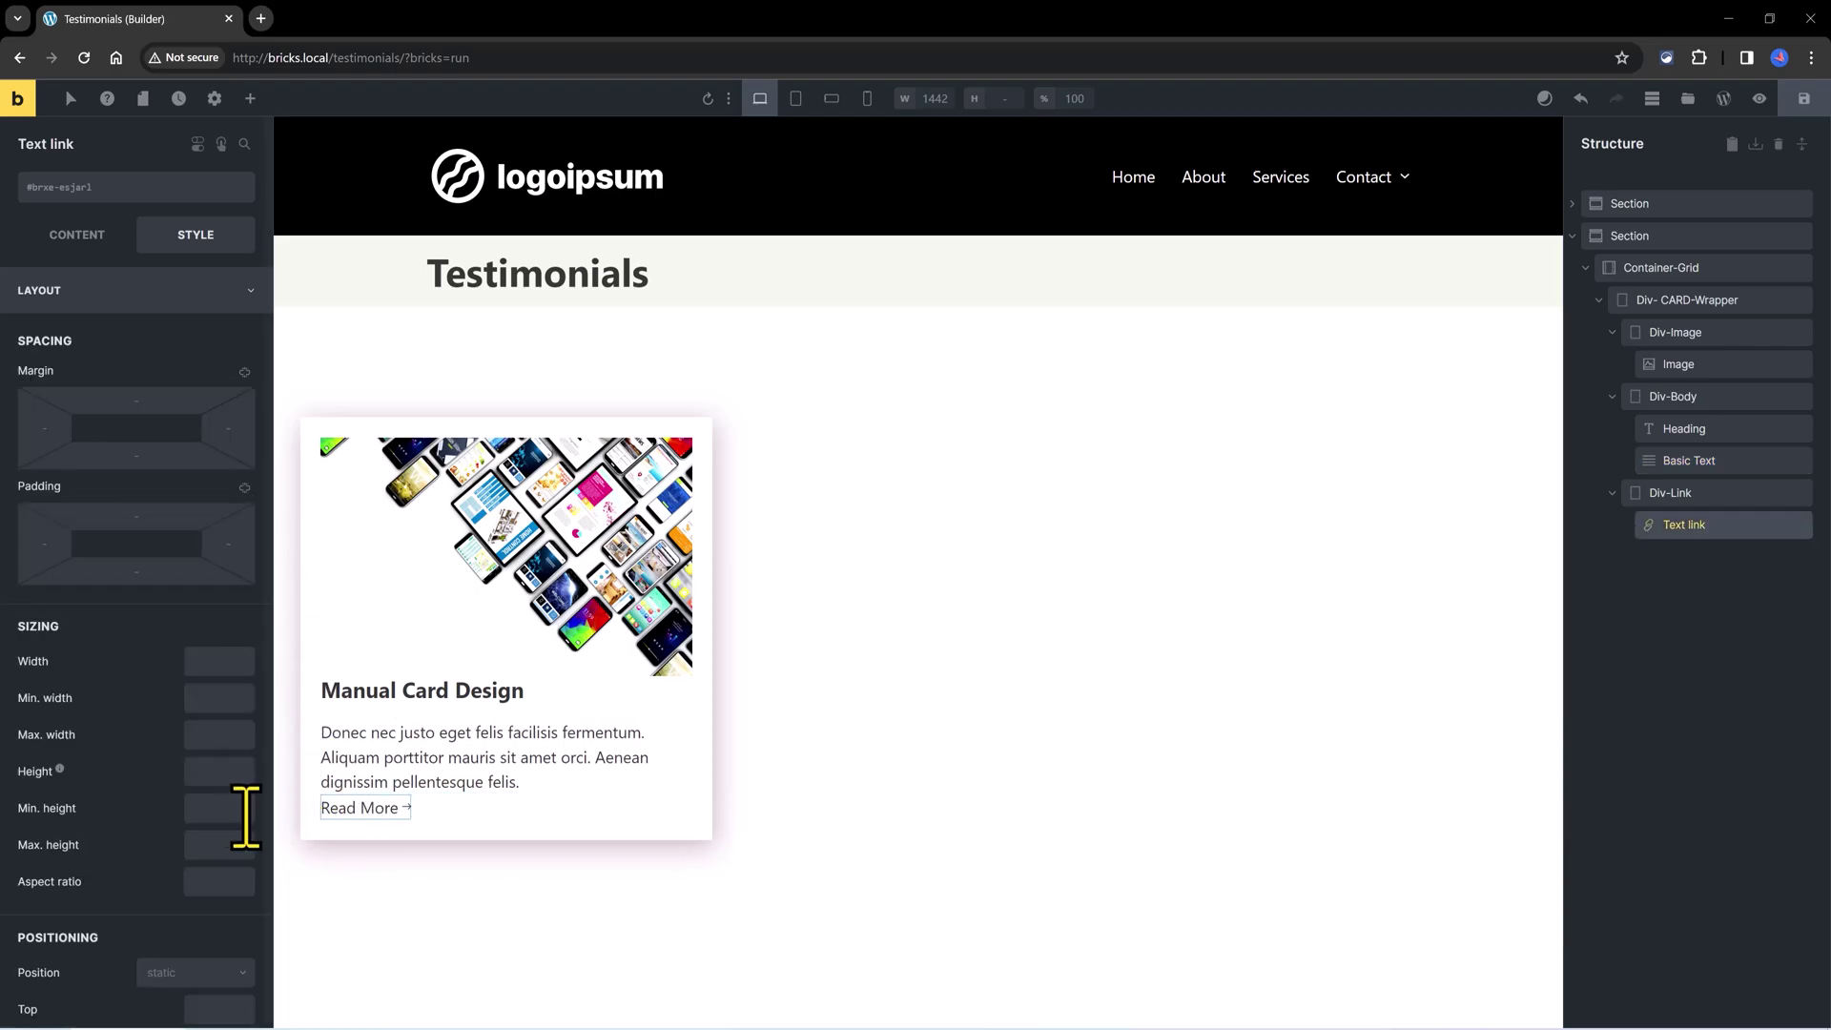
left_click(139, 517)
type("1.25")
type("em")
left_click(503, 776)
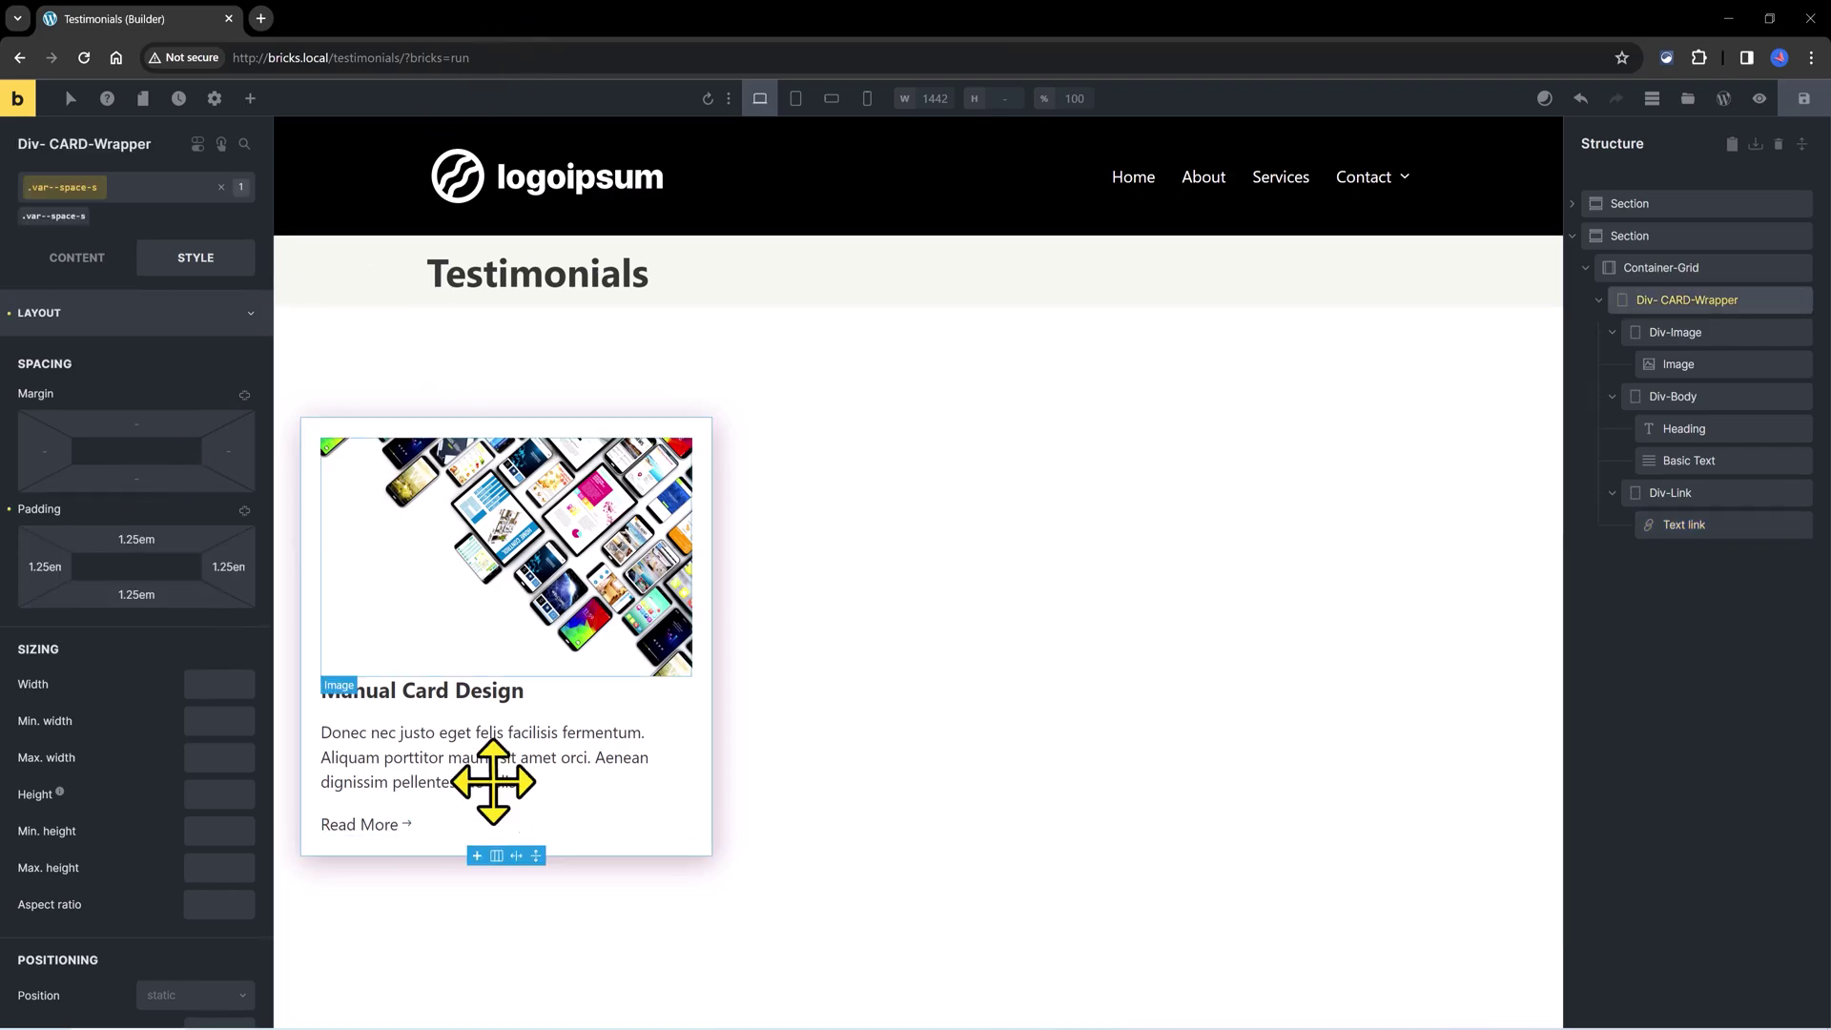
left_click(378, 828)
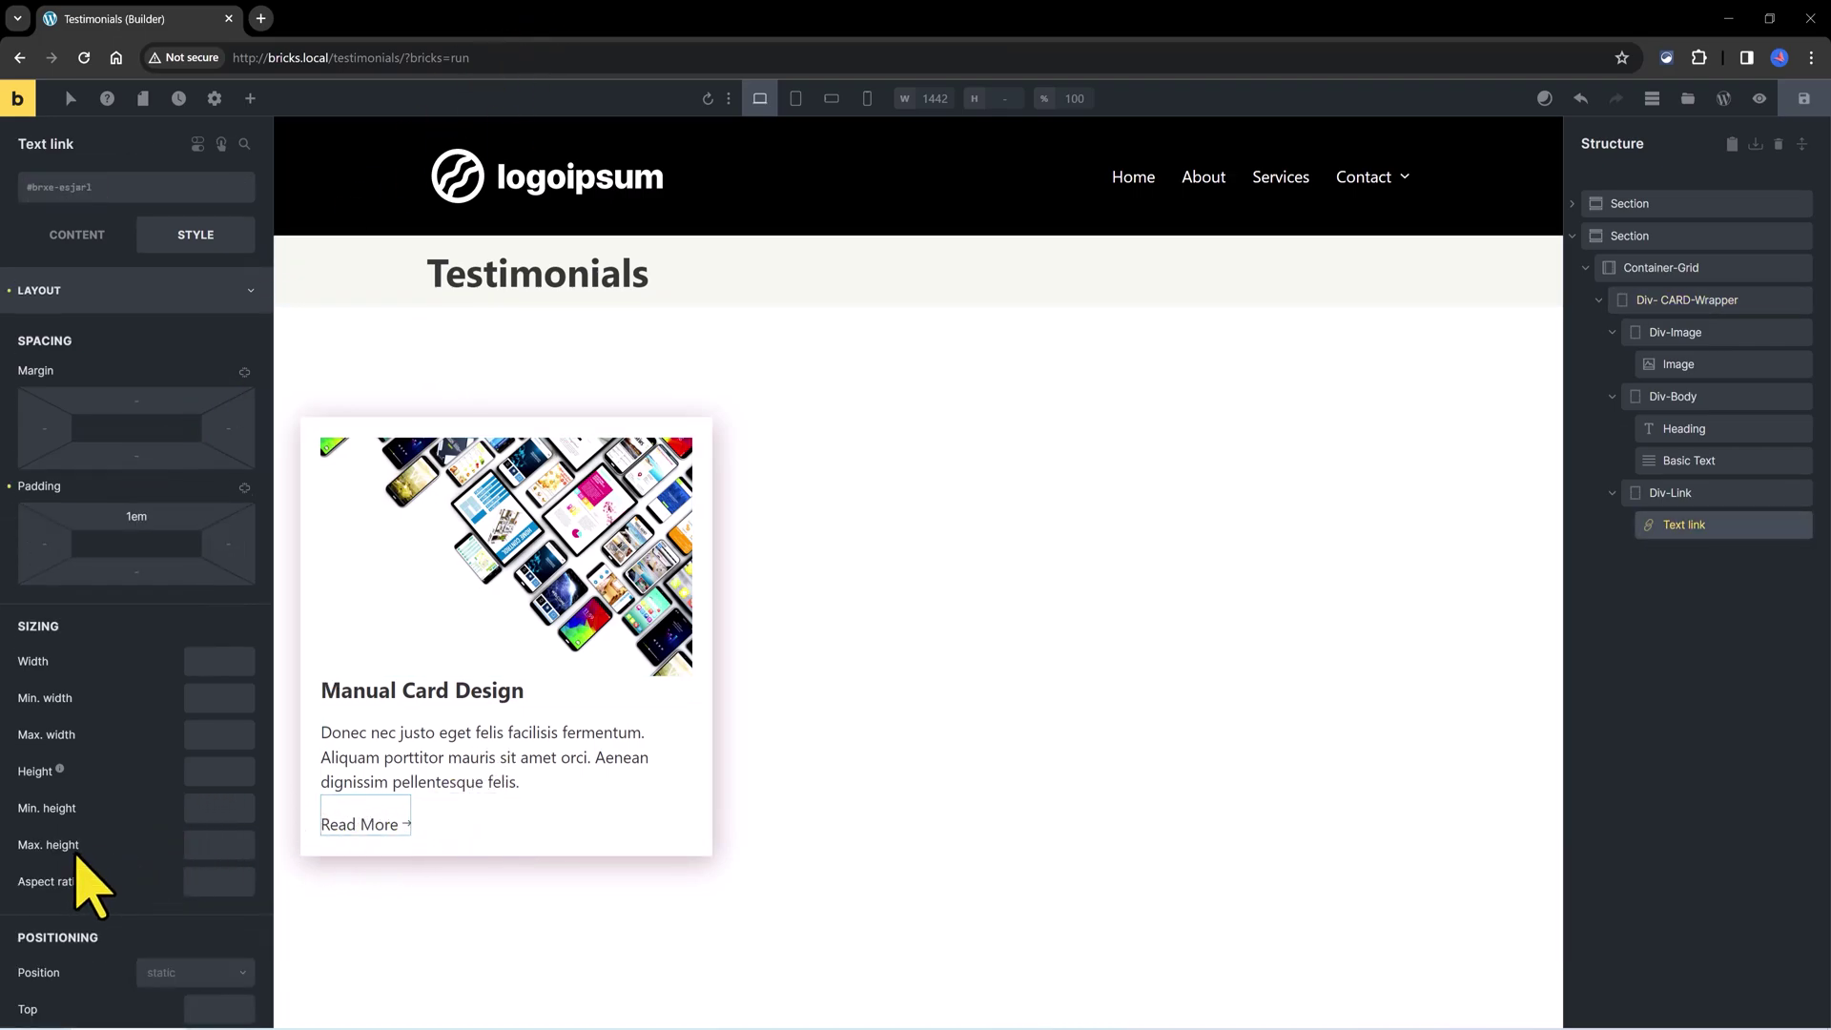
left_click(151, 687)
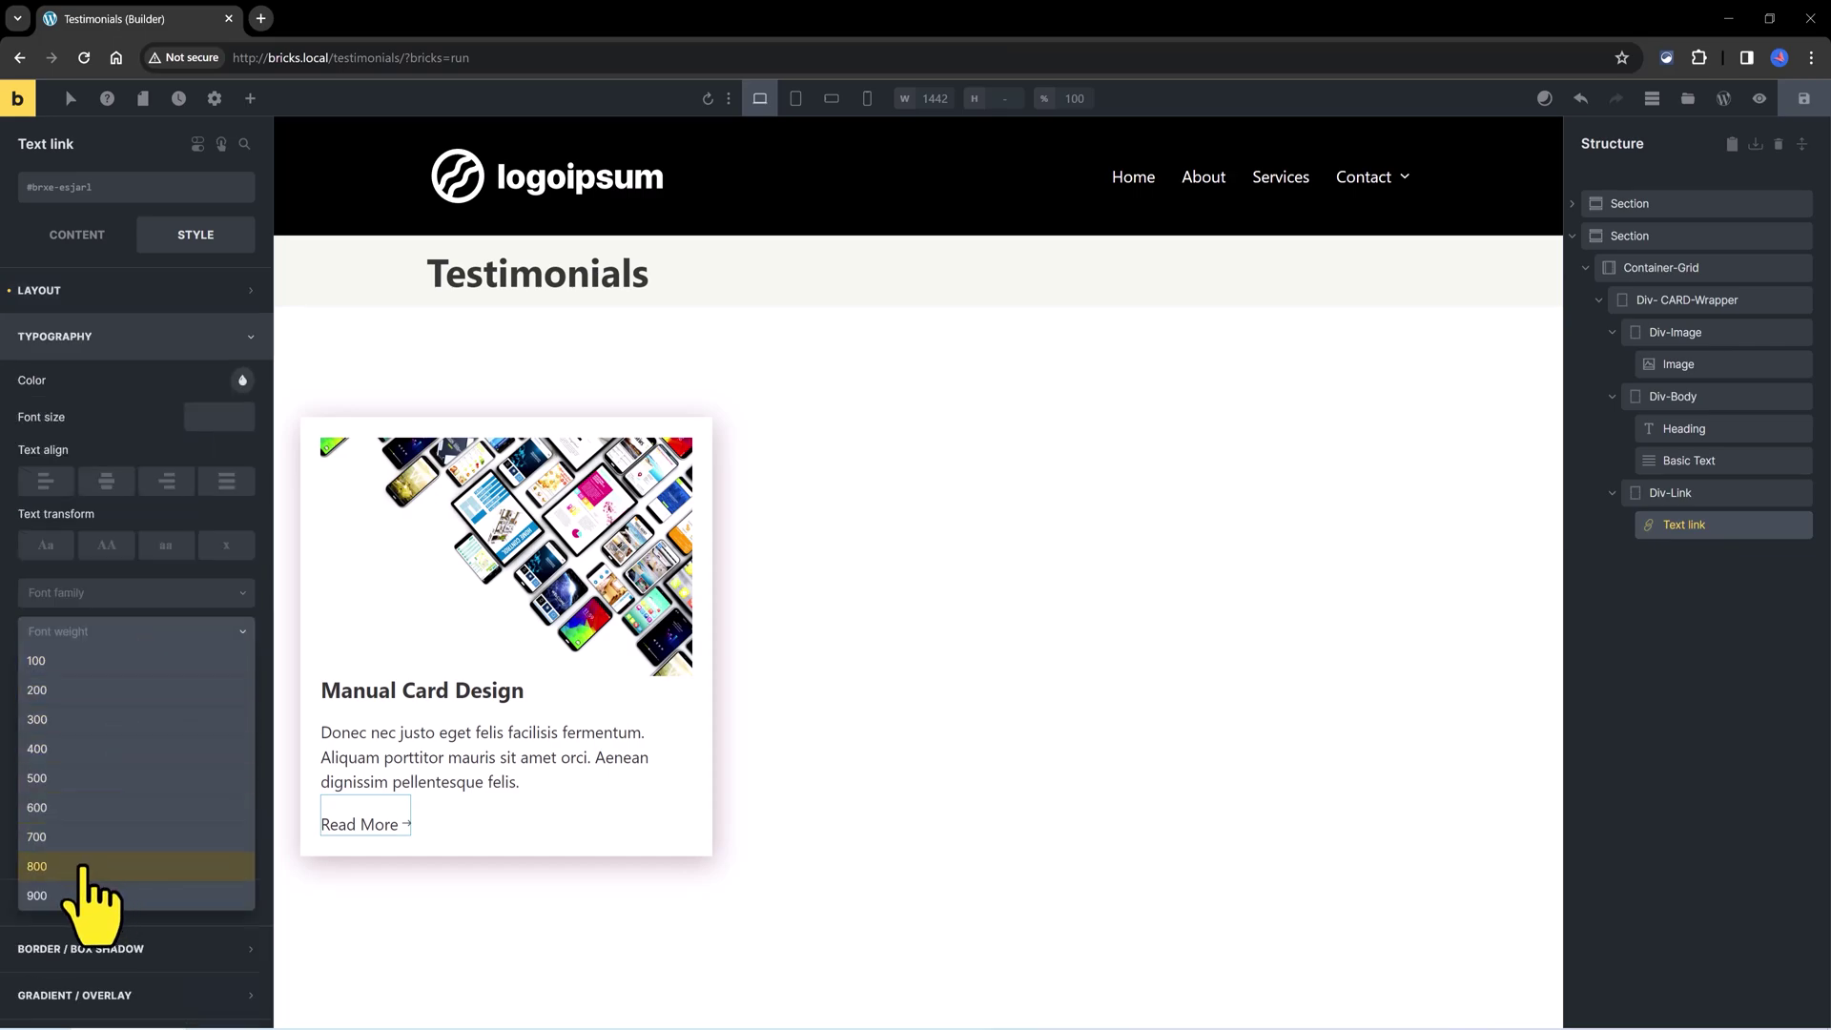
left_click(38, 866)
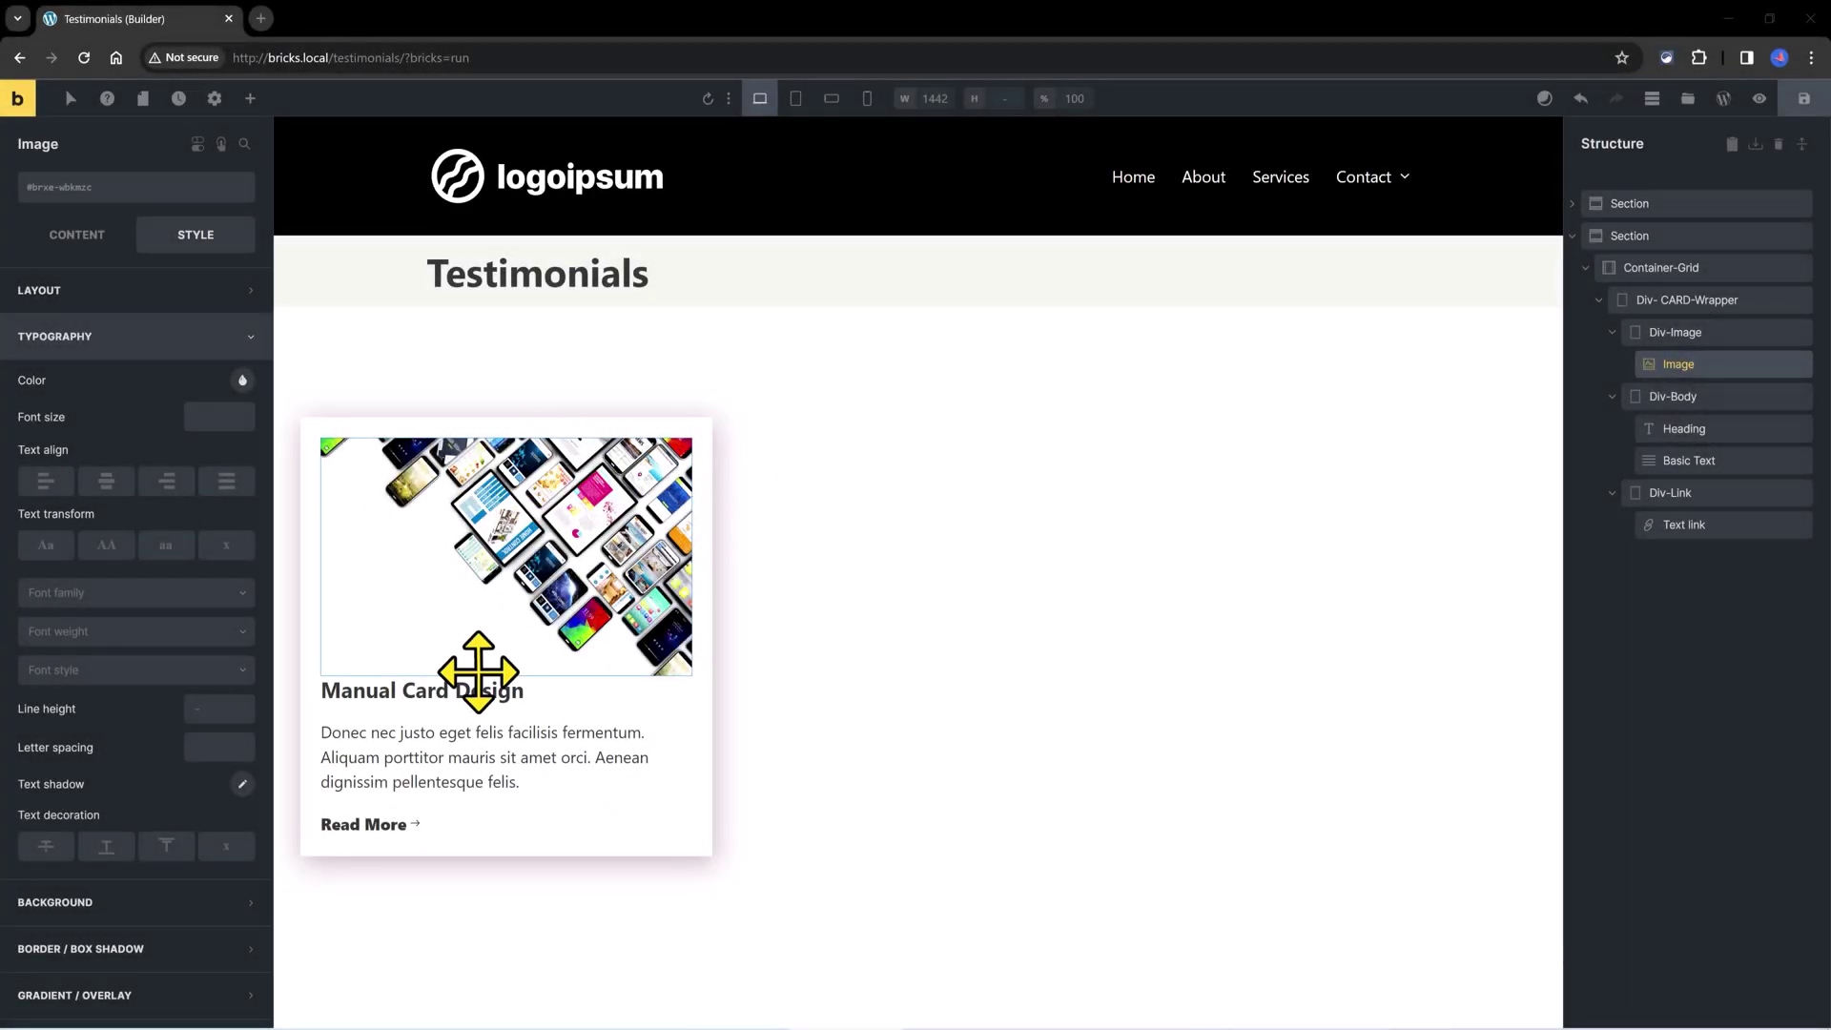
Add the card-image class to the image and open its border settings.
left_click(35, 188)
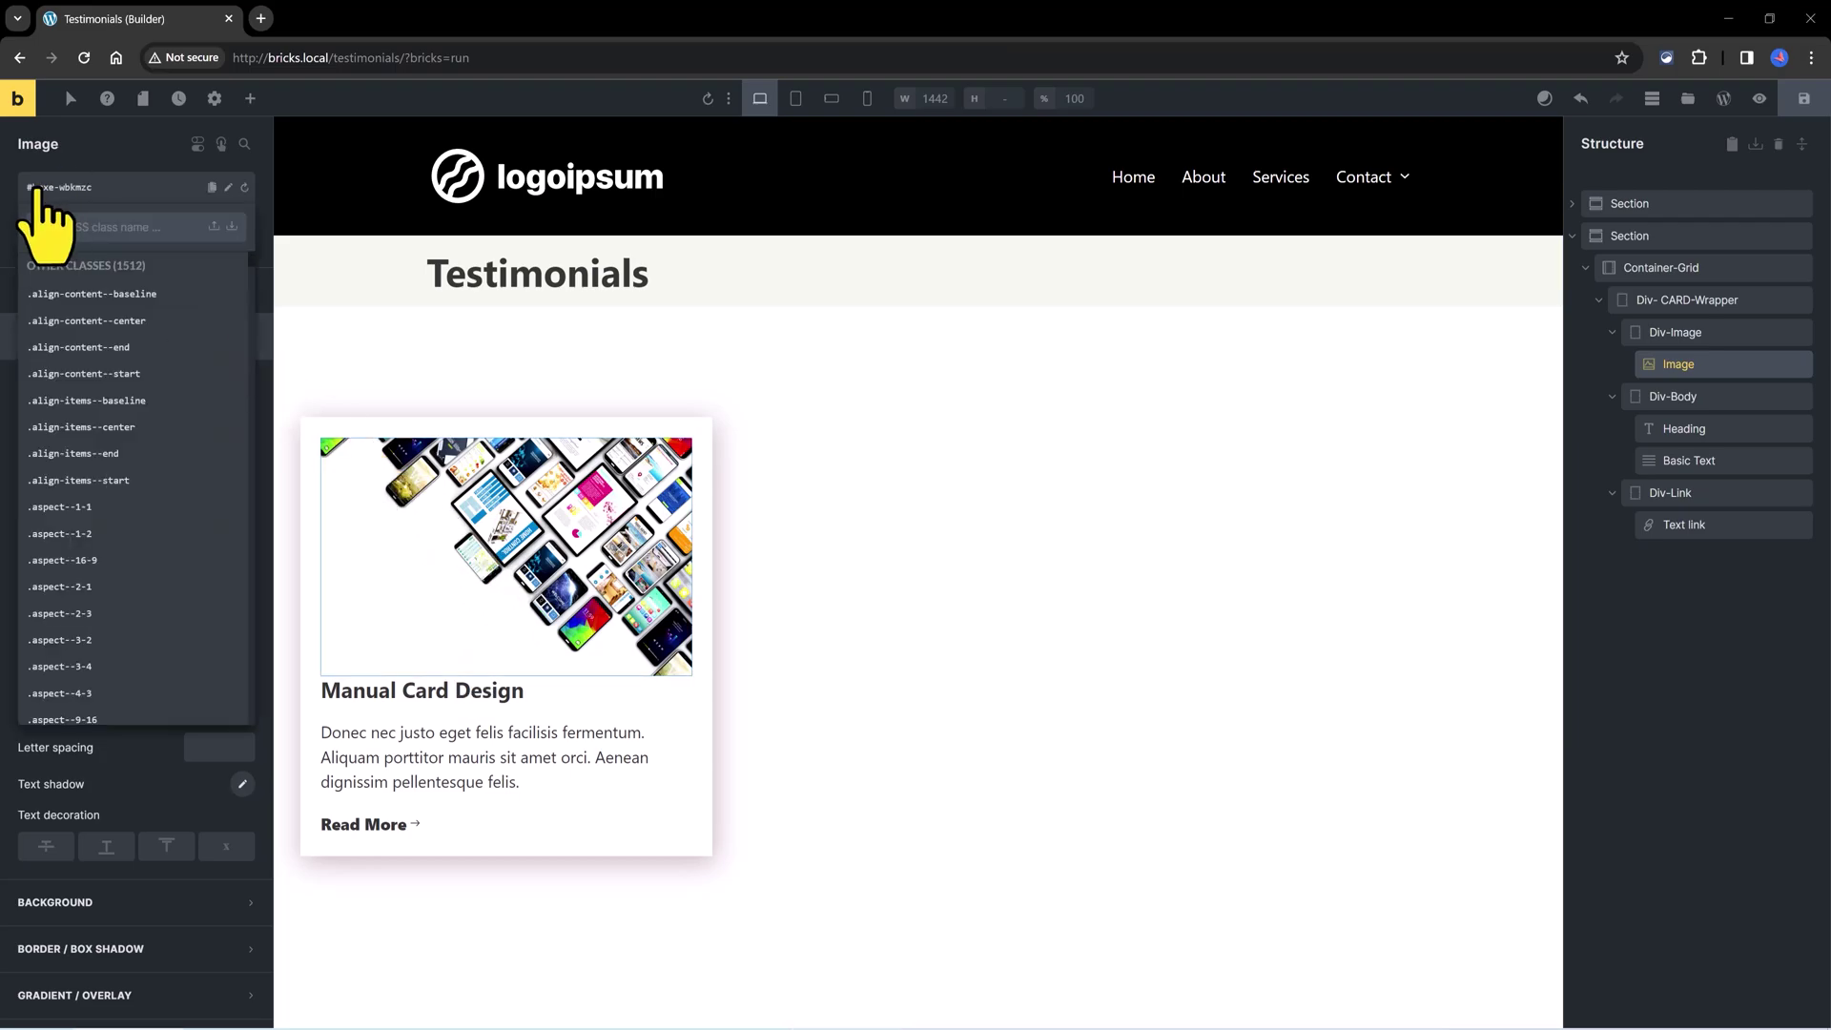
type("card-image")
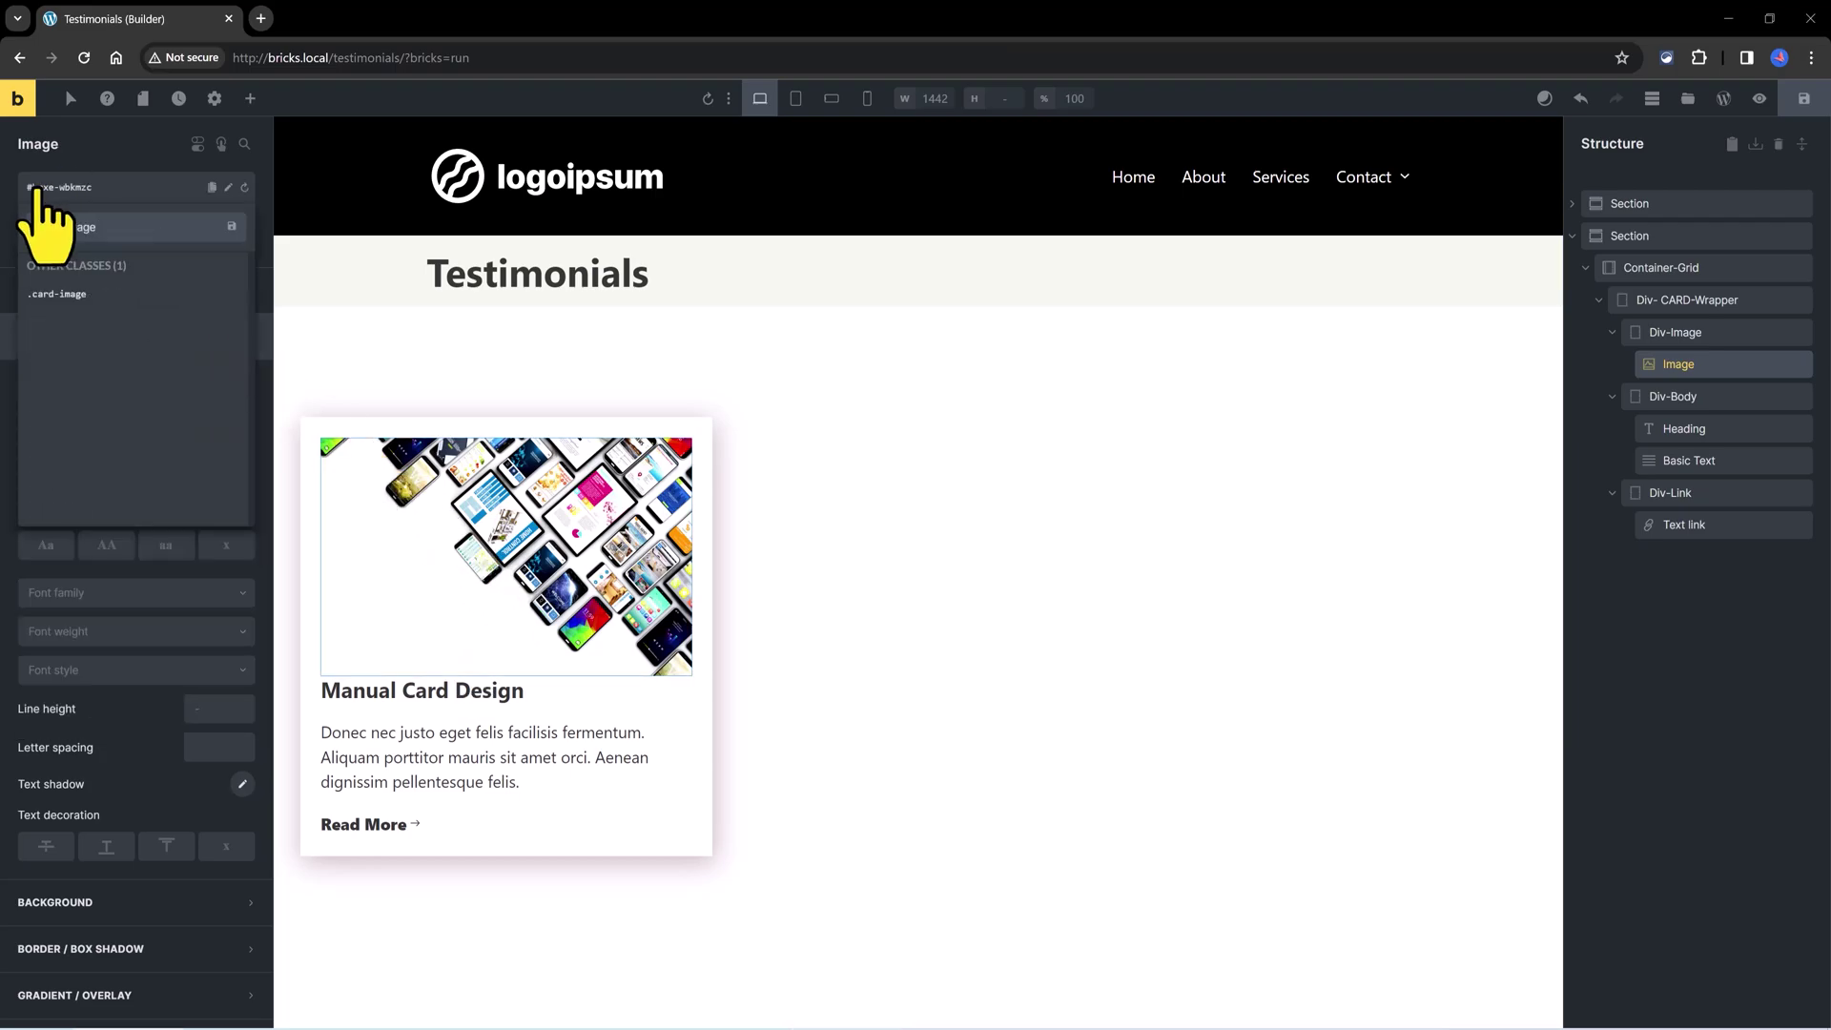
key("Return")
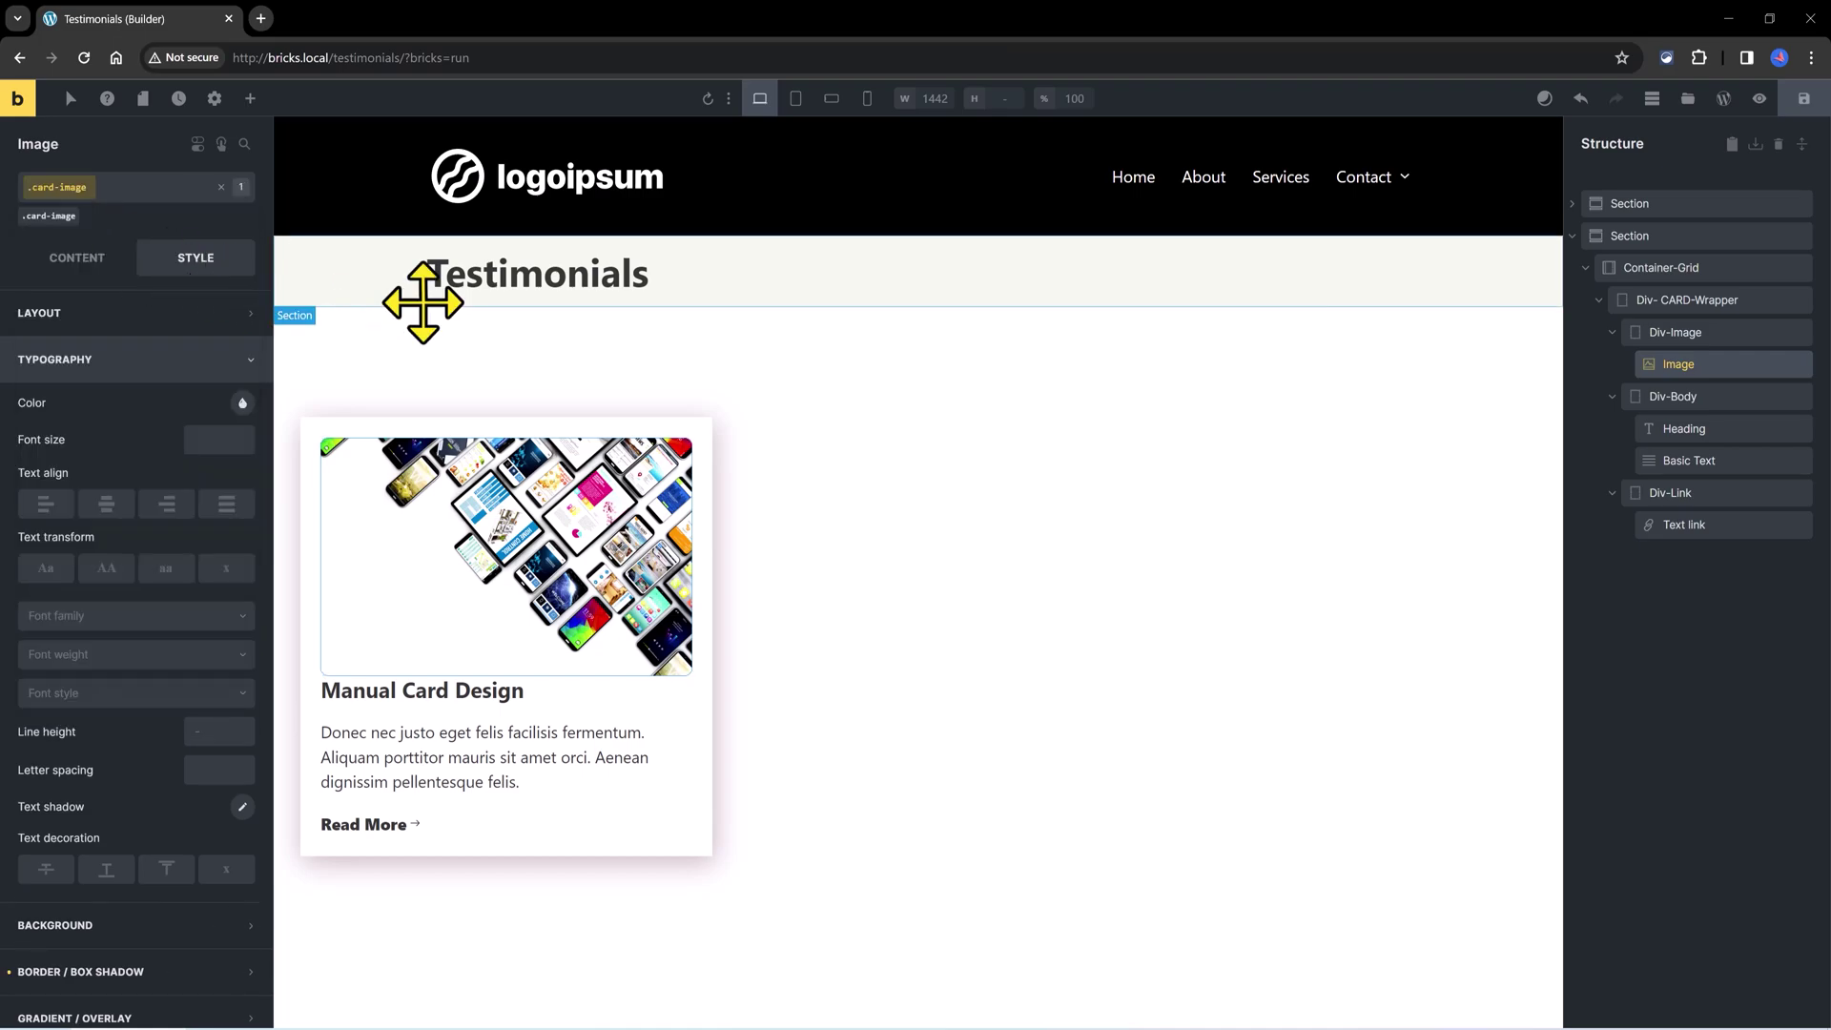
scroll(66, 611, "down", 1)
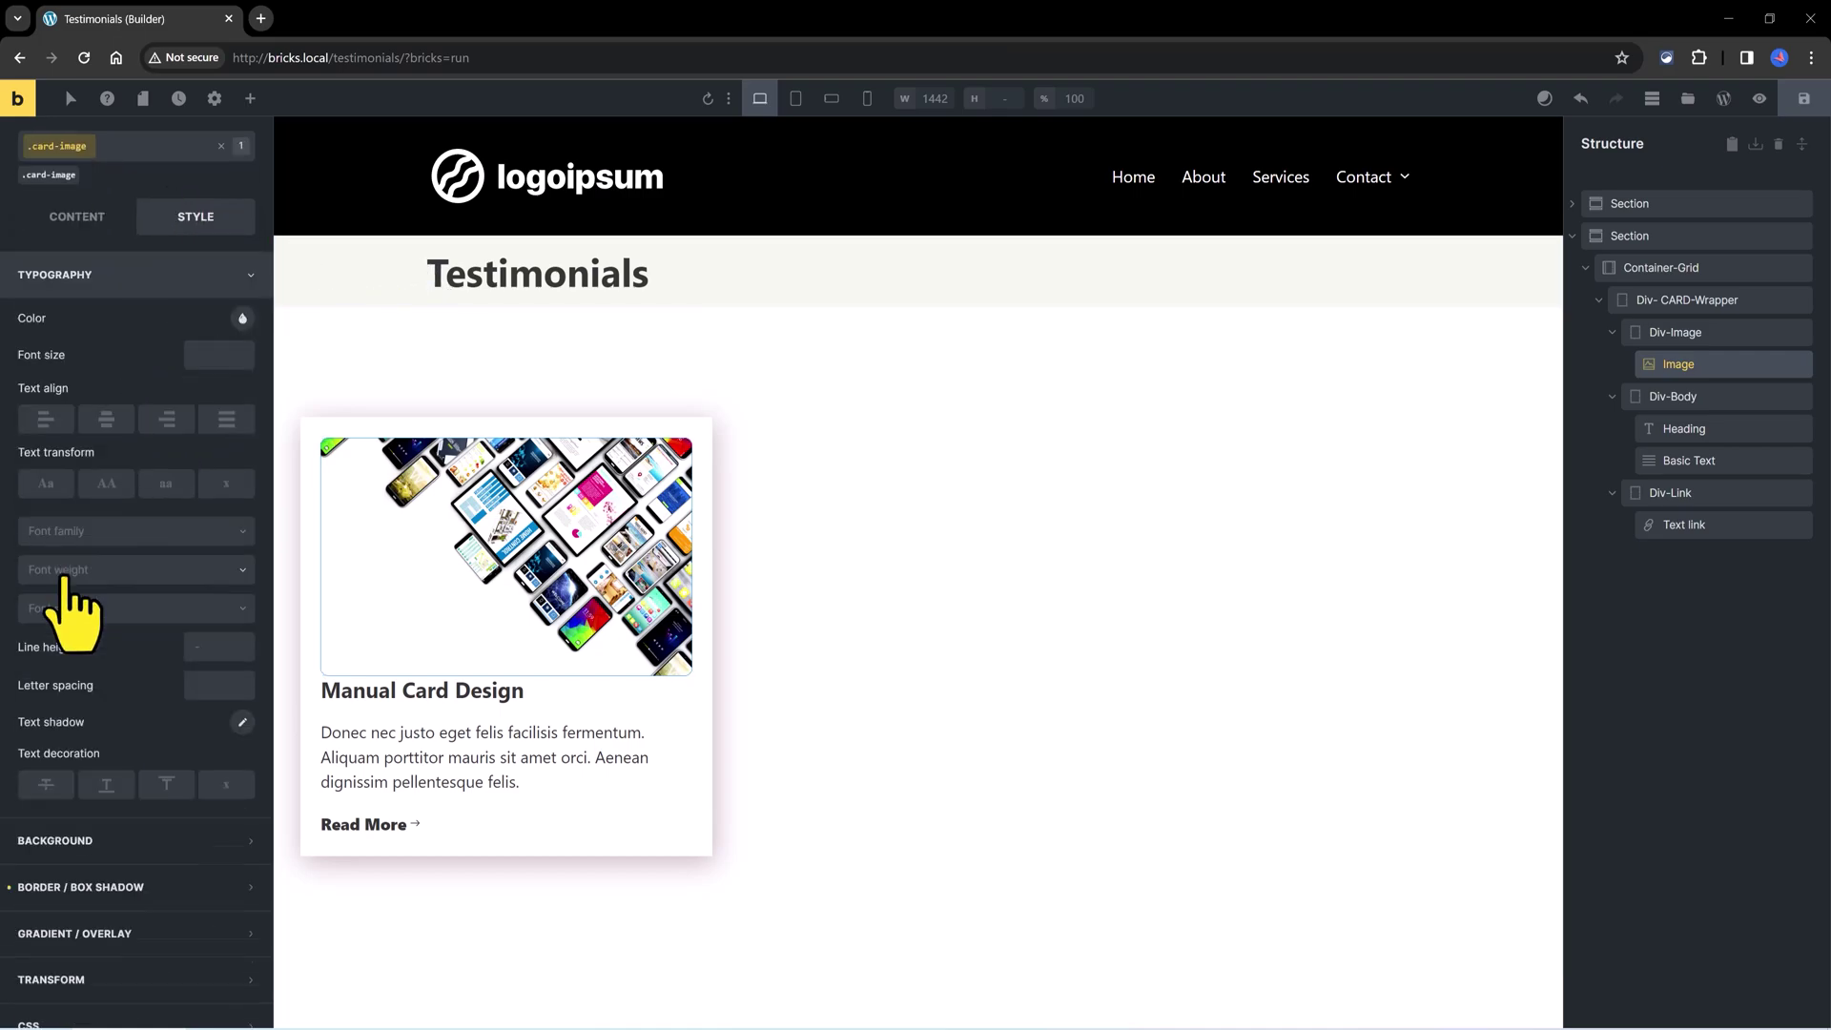
left_click(70, 816)
left_click(242, 495)
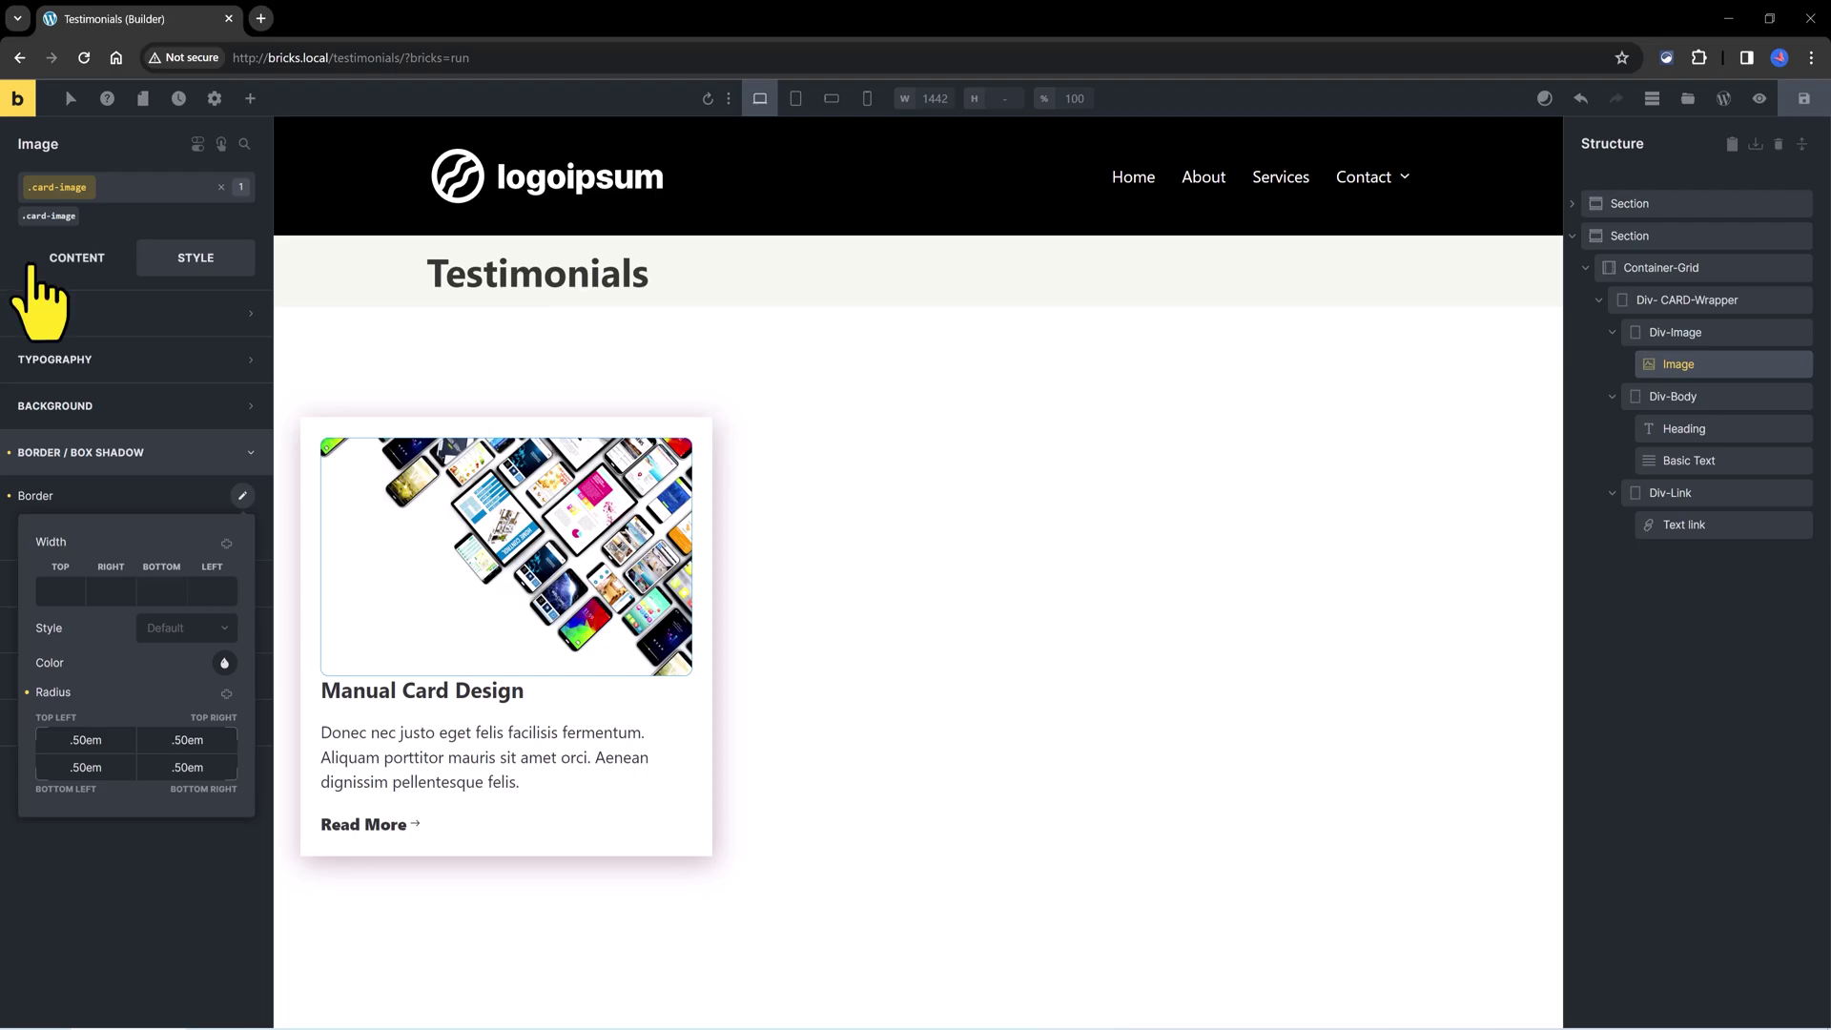
Set the image's object fit to Cover and object position to 50% 50%.
left_click(76, 252)
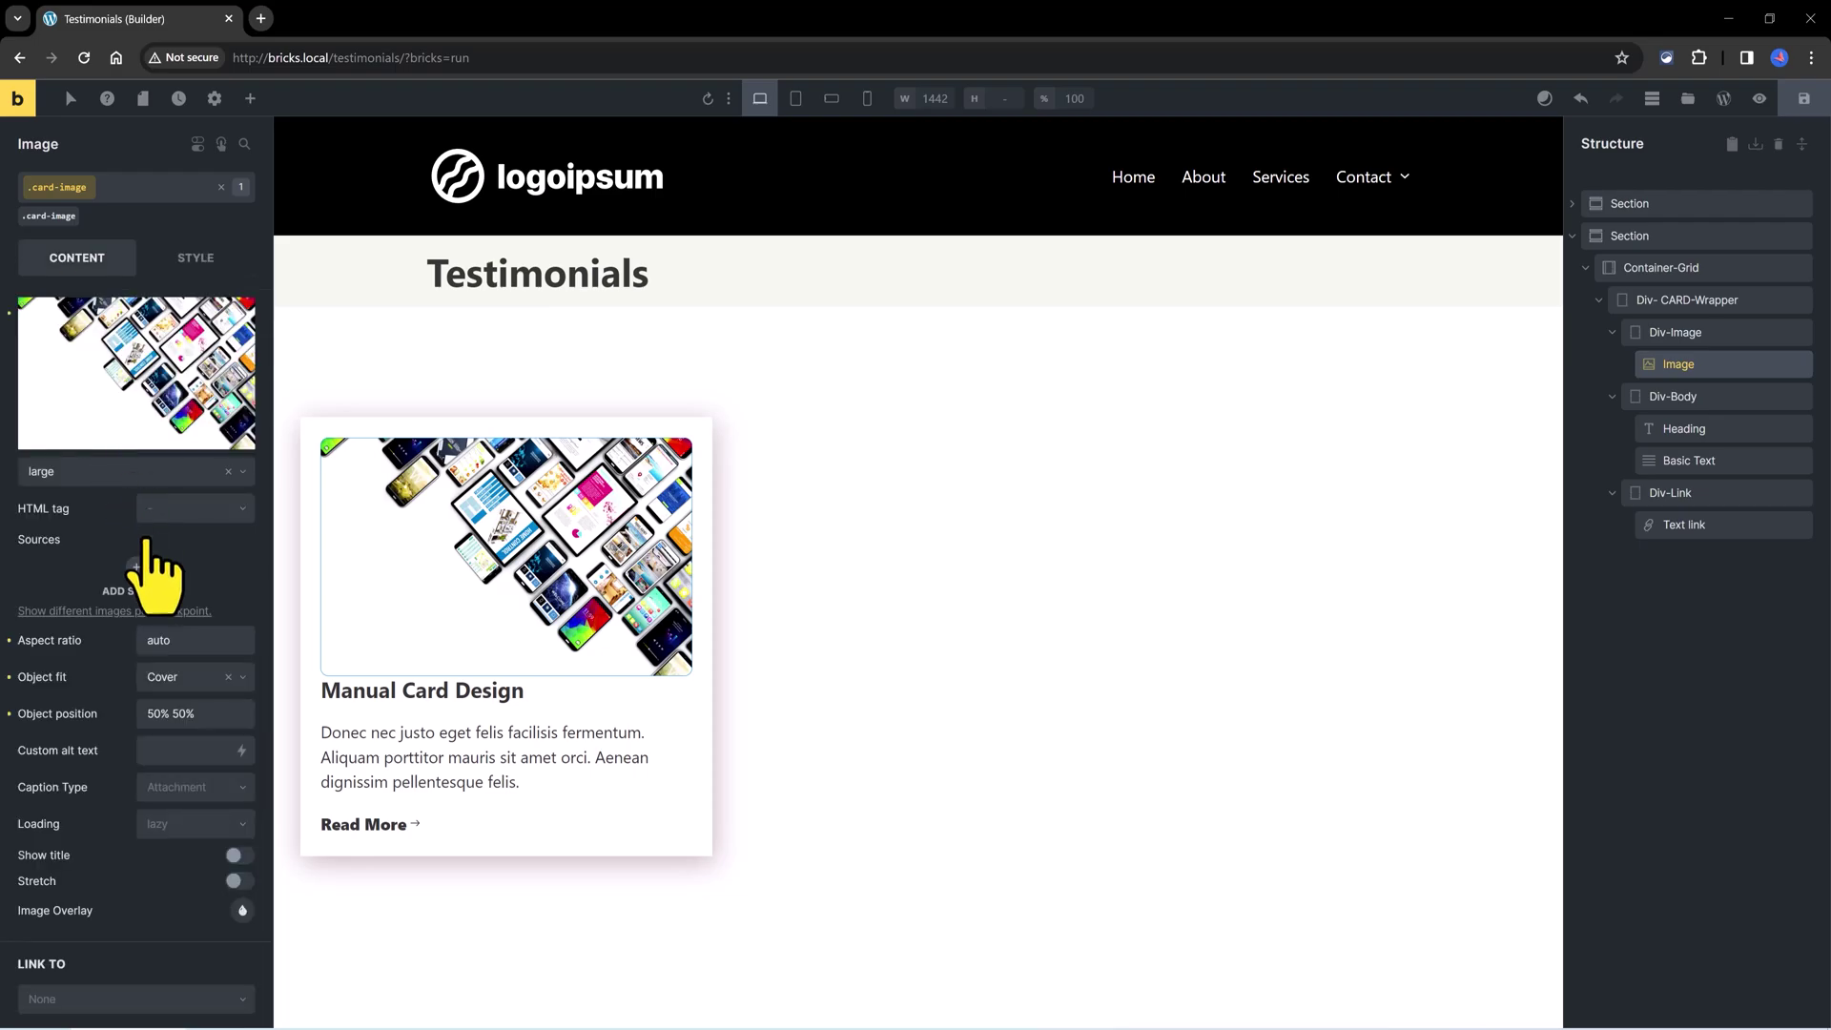
left_click(181, 678)
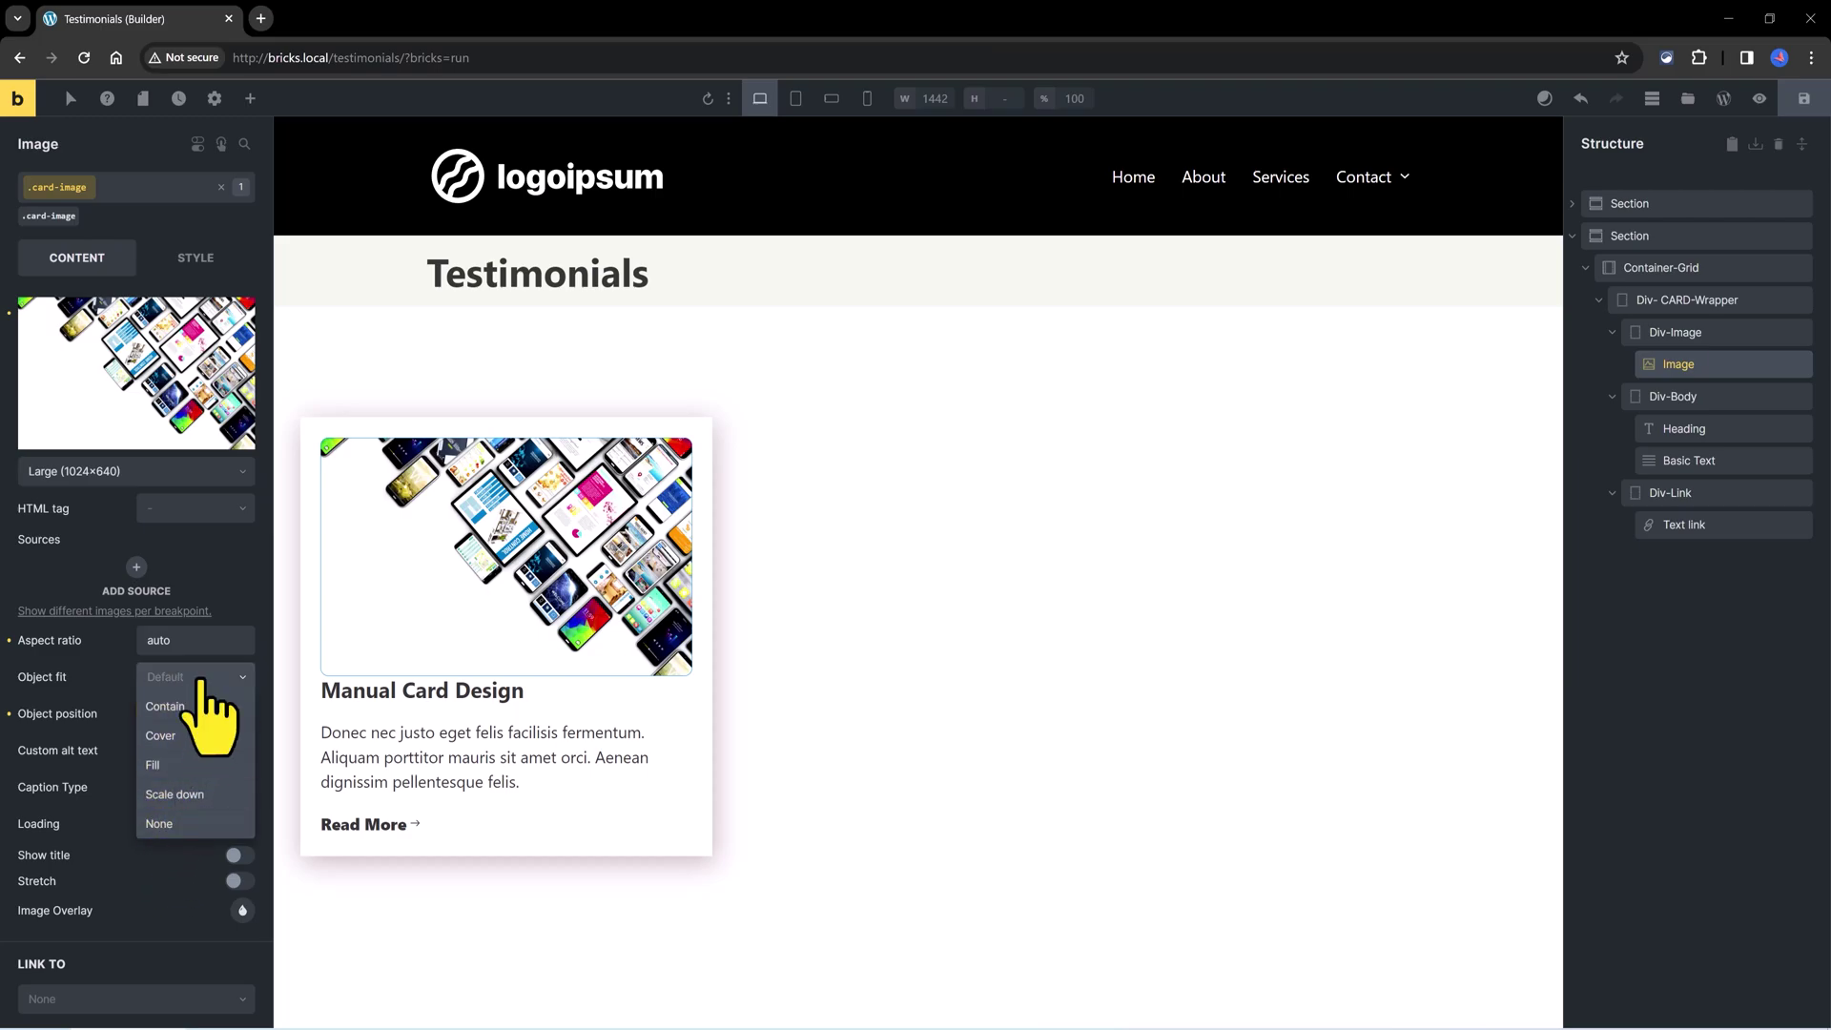
left_click(160, 736)
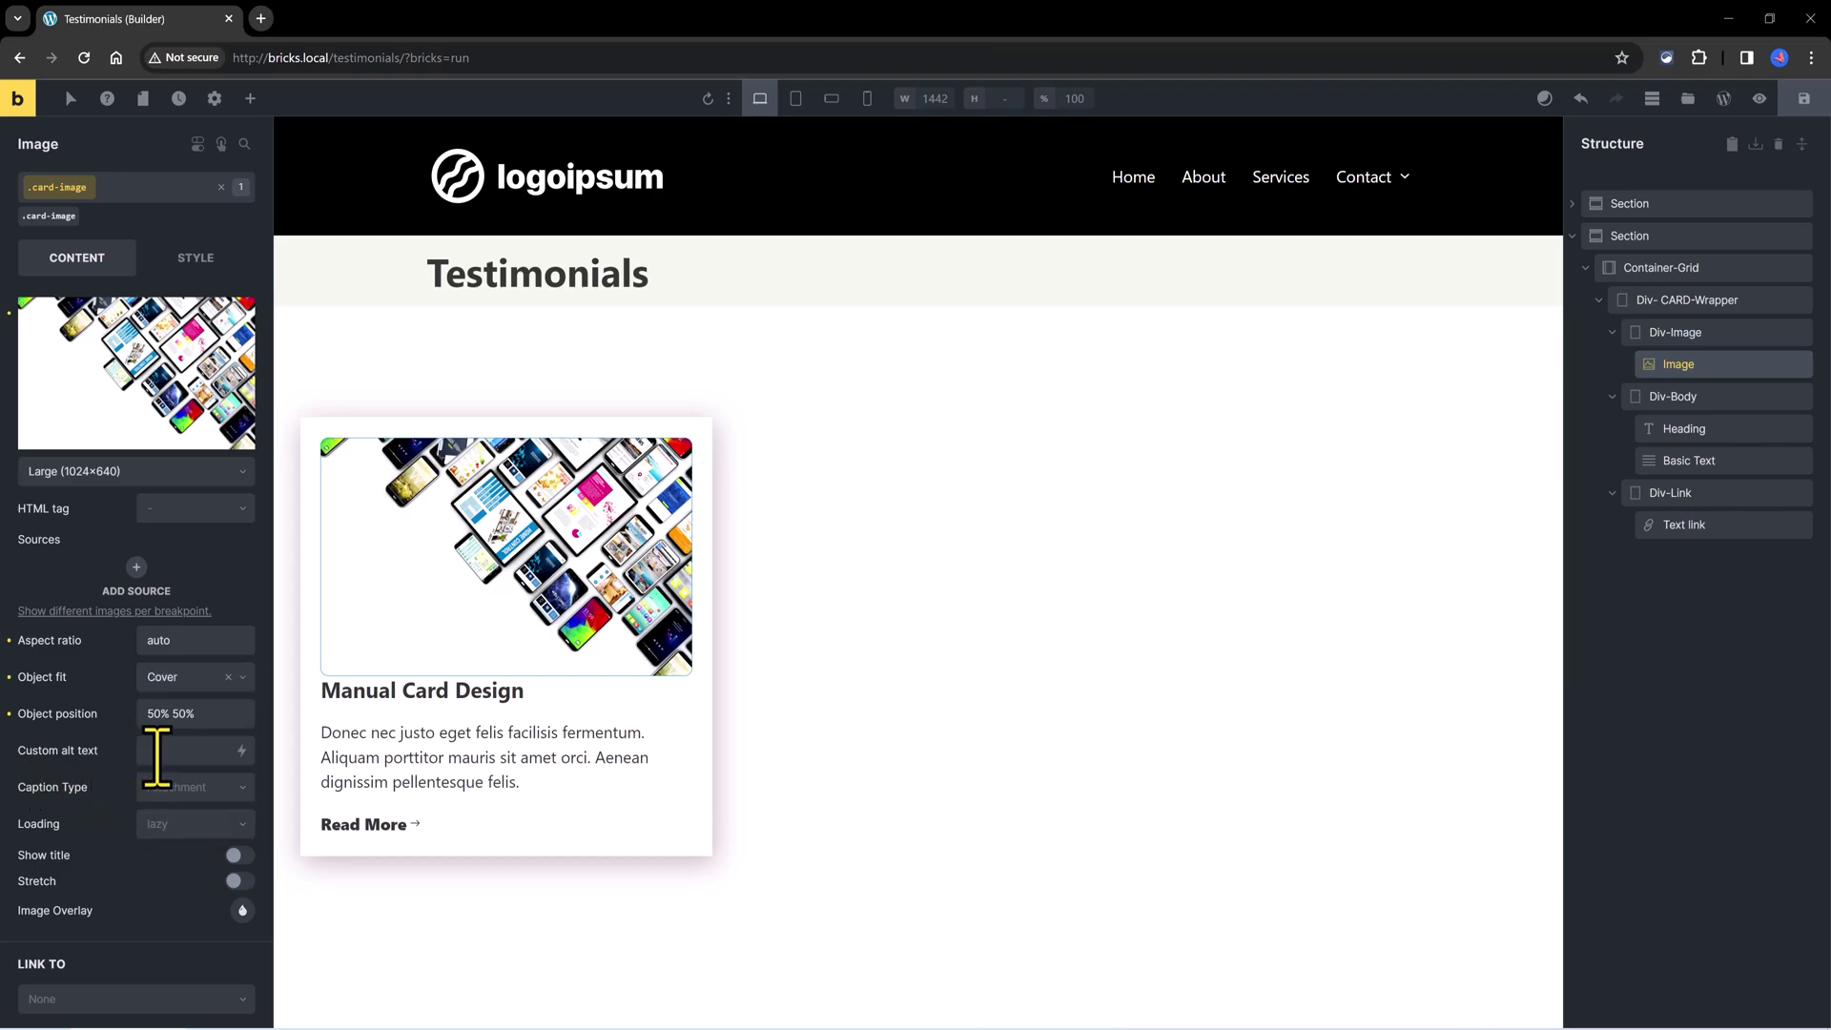
left_click(181, 714)
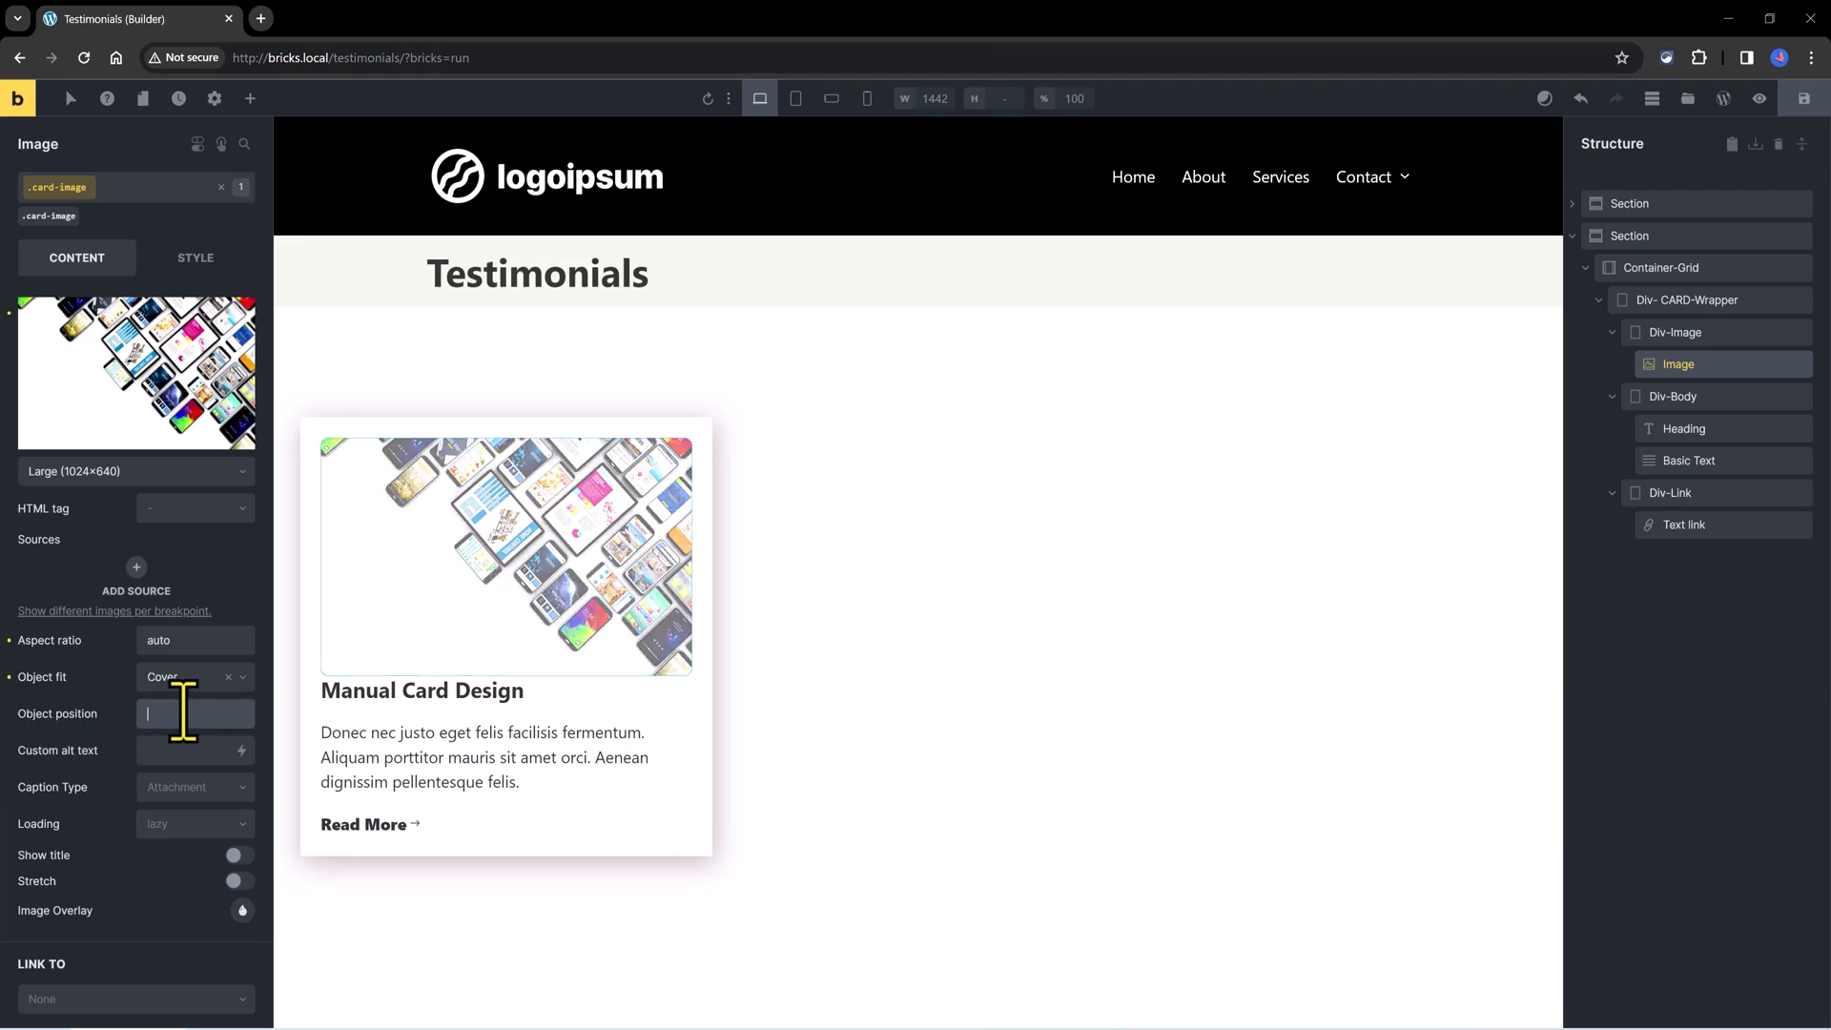
key("ctrl+a")
key("BackSpace")
type("50")
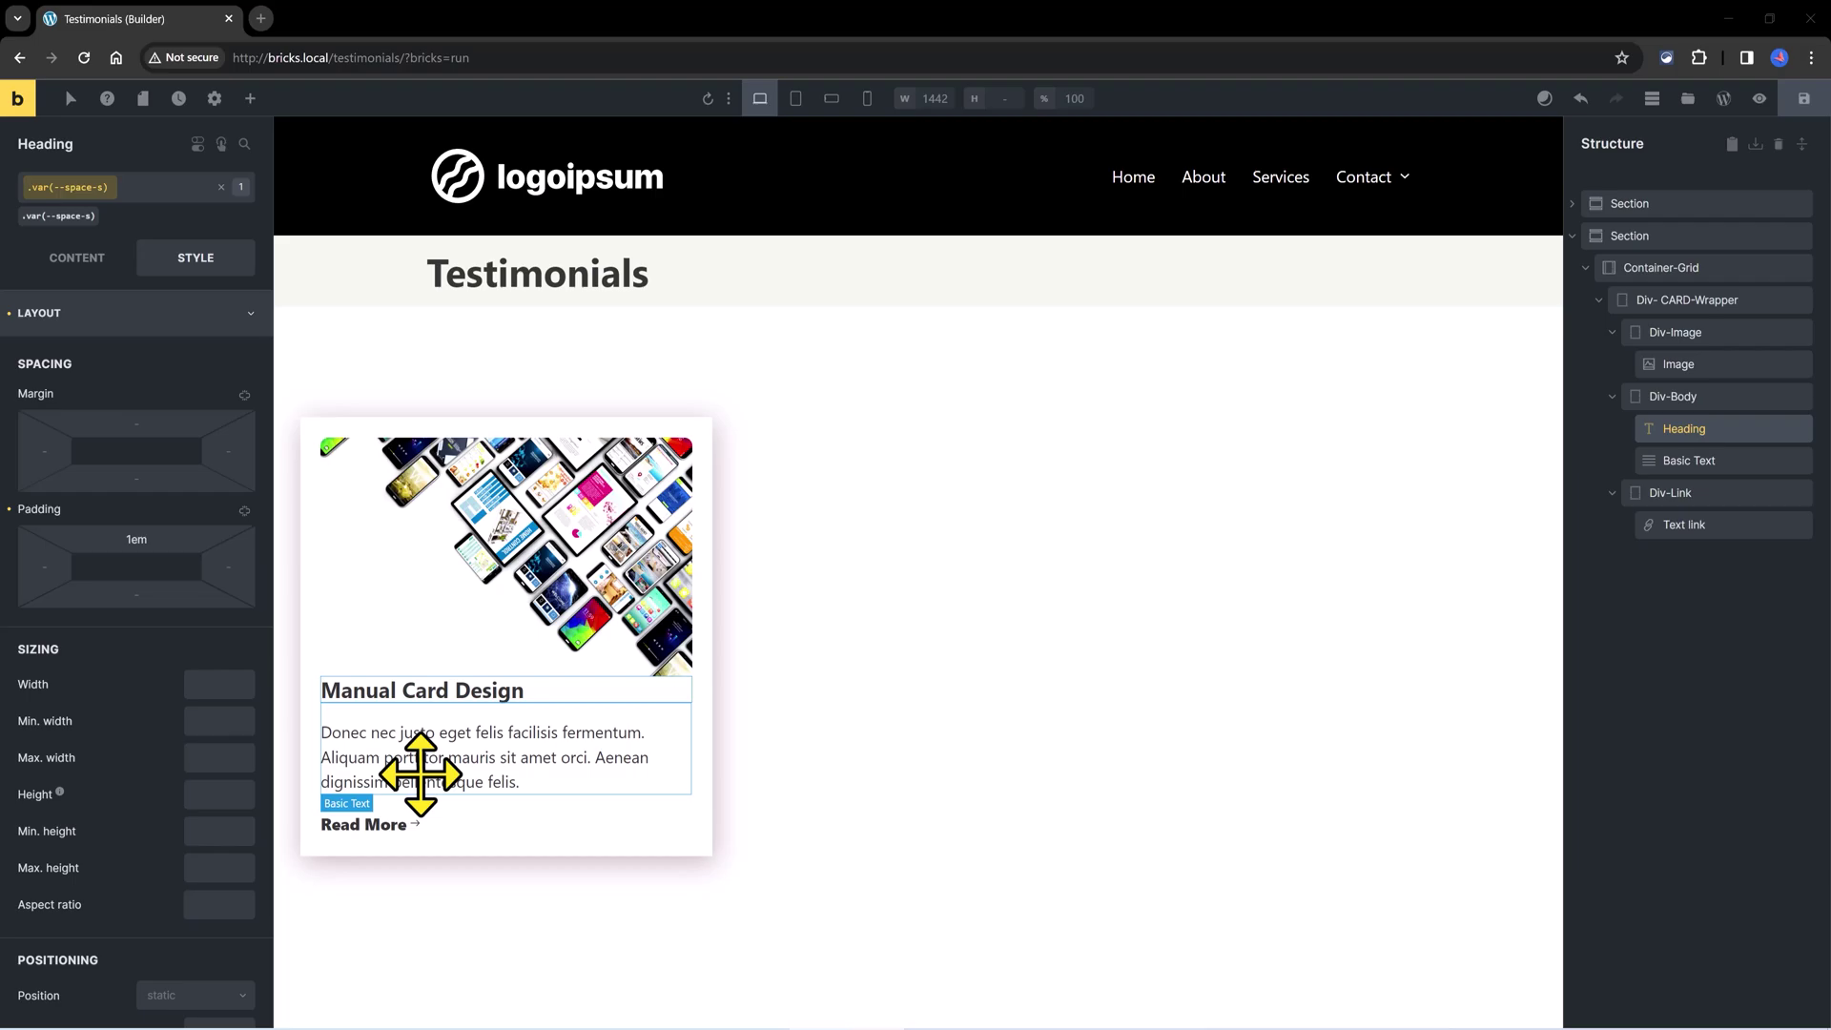
Apply the card-body-text class to the card's Basic Text.
left_click(420, 773)
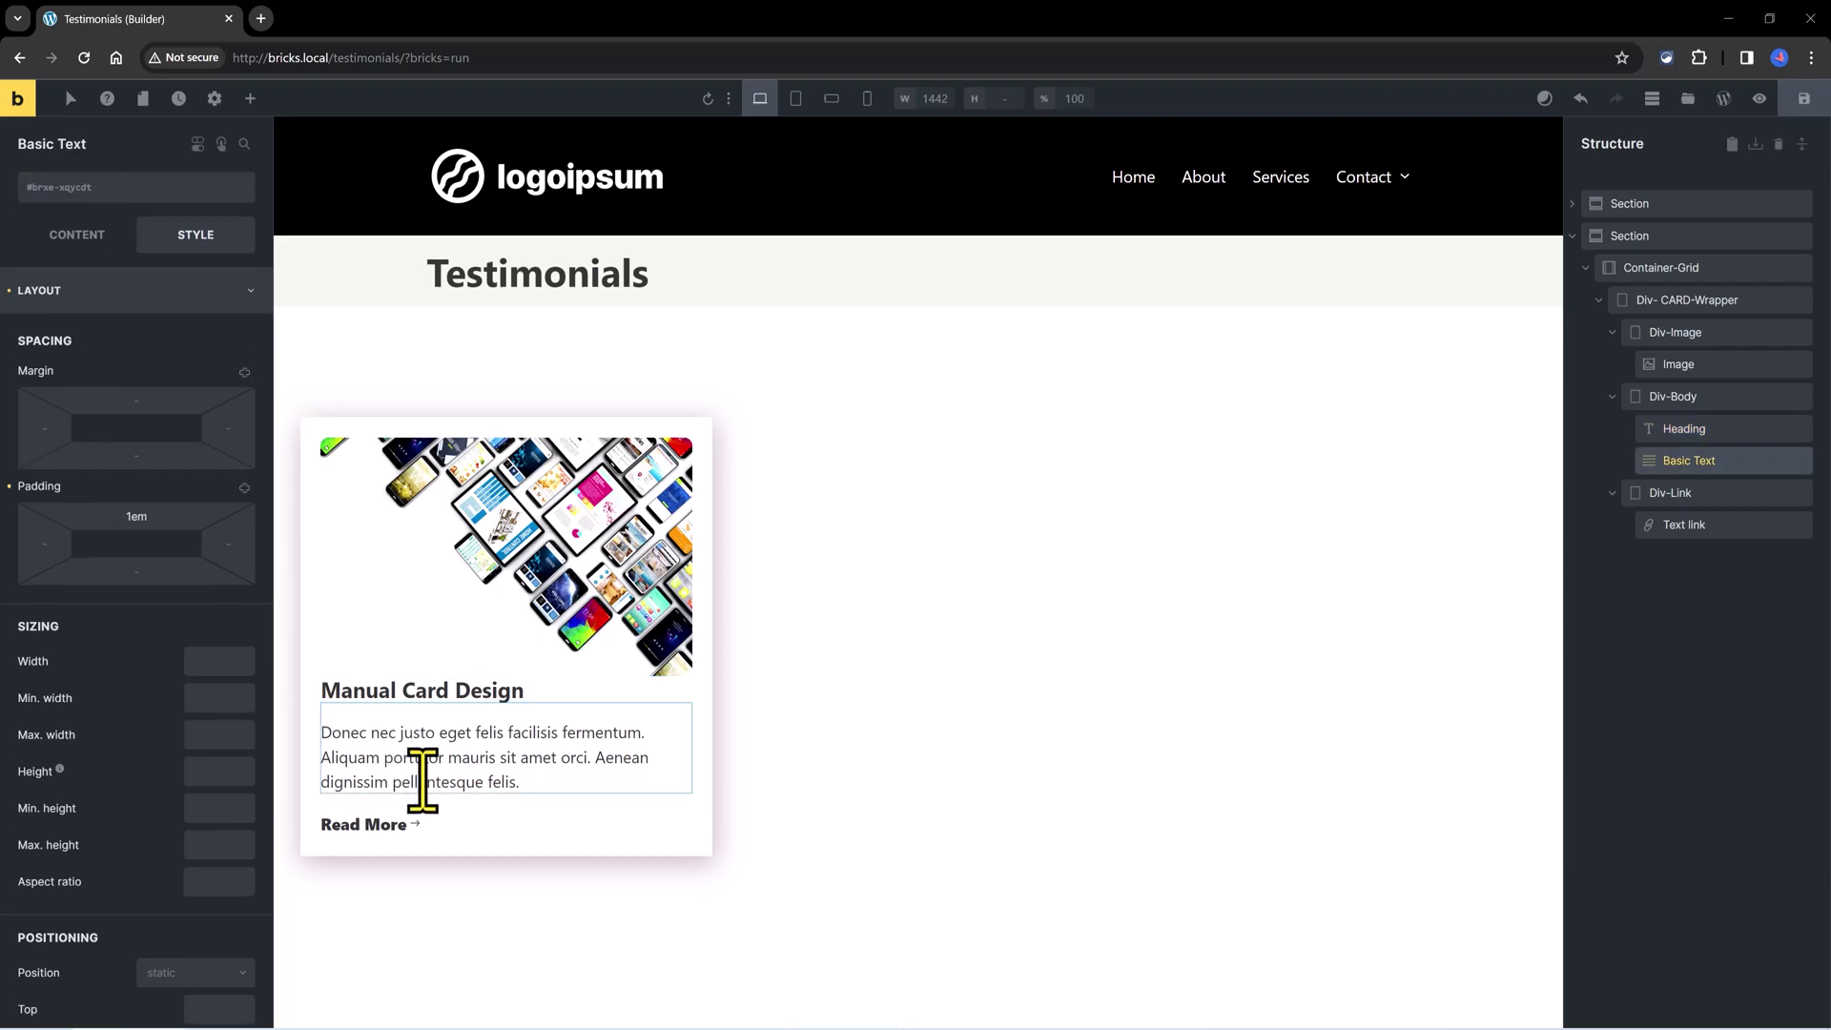
left_click(81, 190)
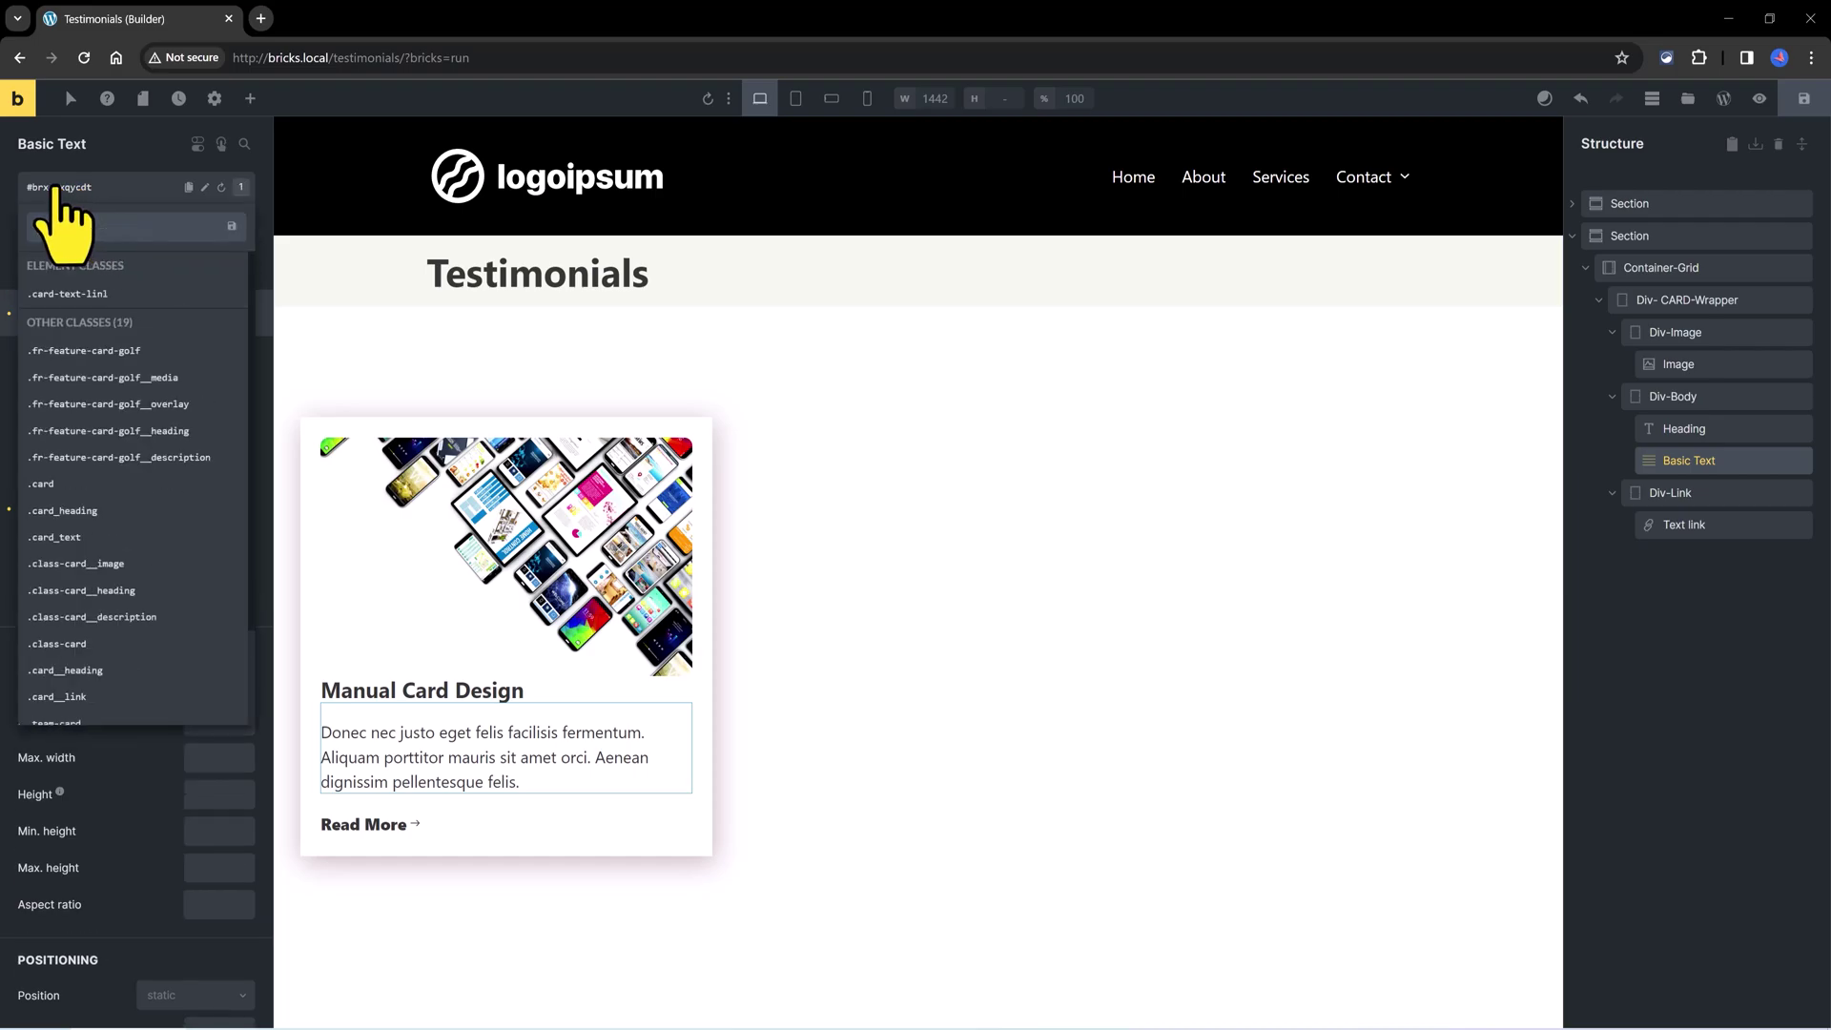
type("card-body-text")
left_click(57, 351)
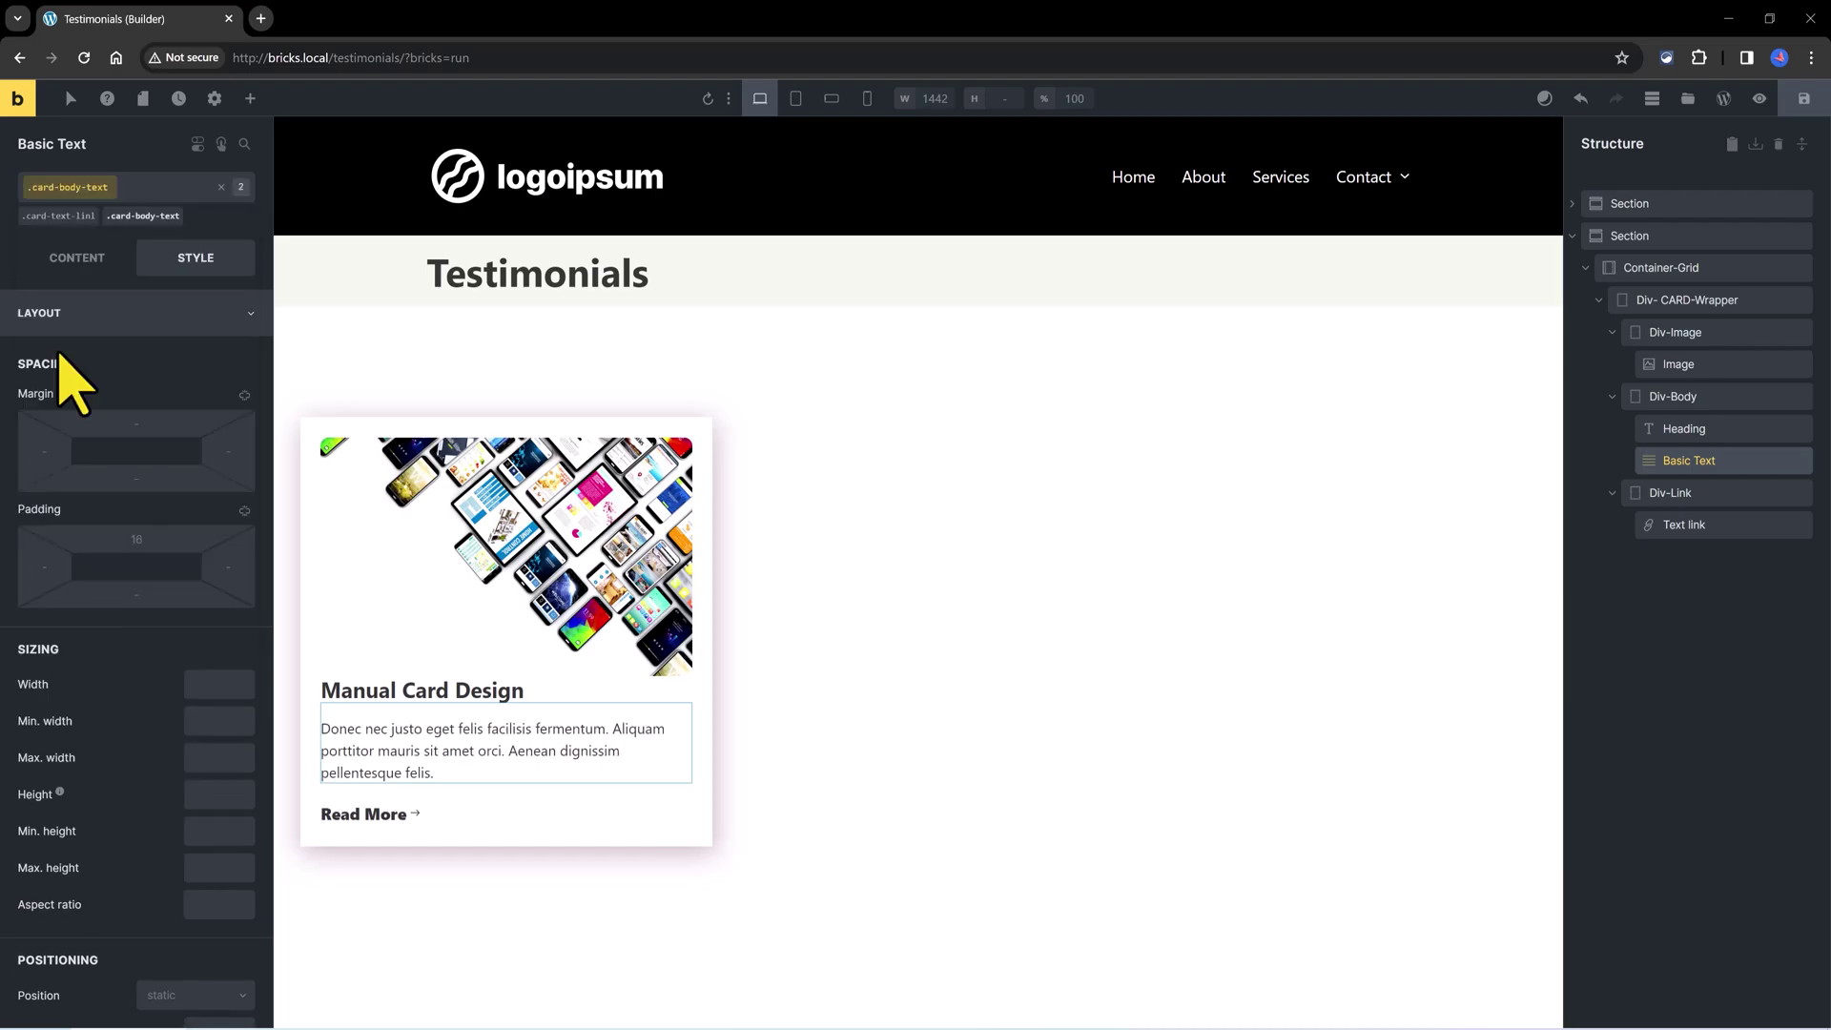
Lower the body text font size from 1.6rem to 1.5rem.
scroll(119, 408, "down", 3)
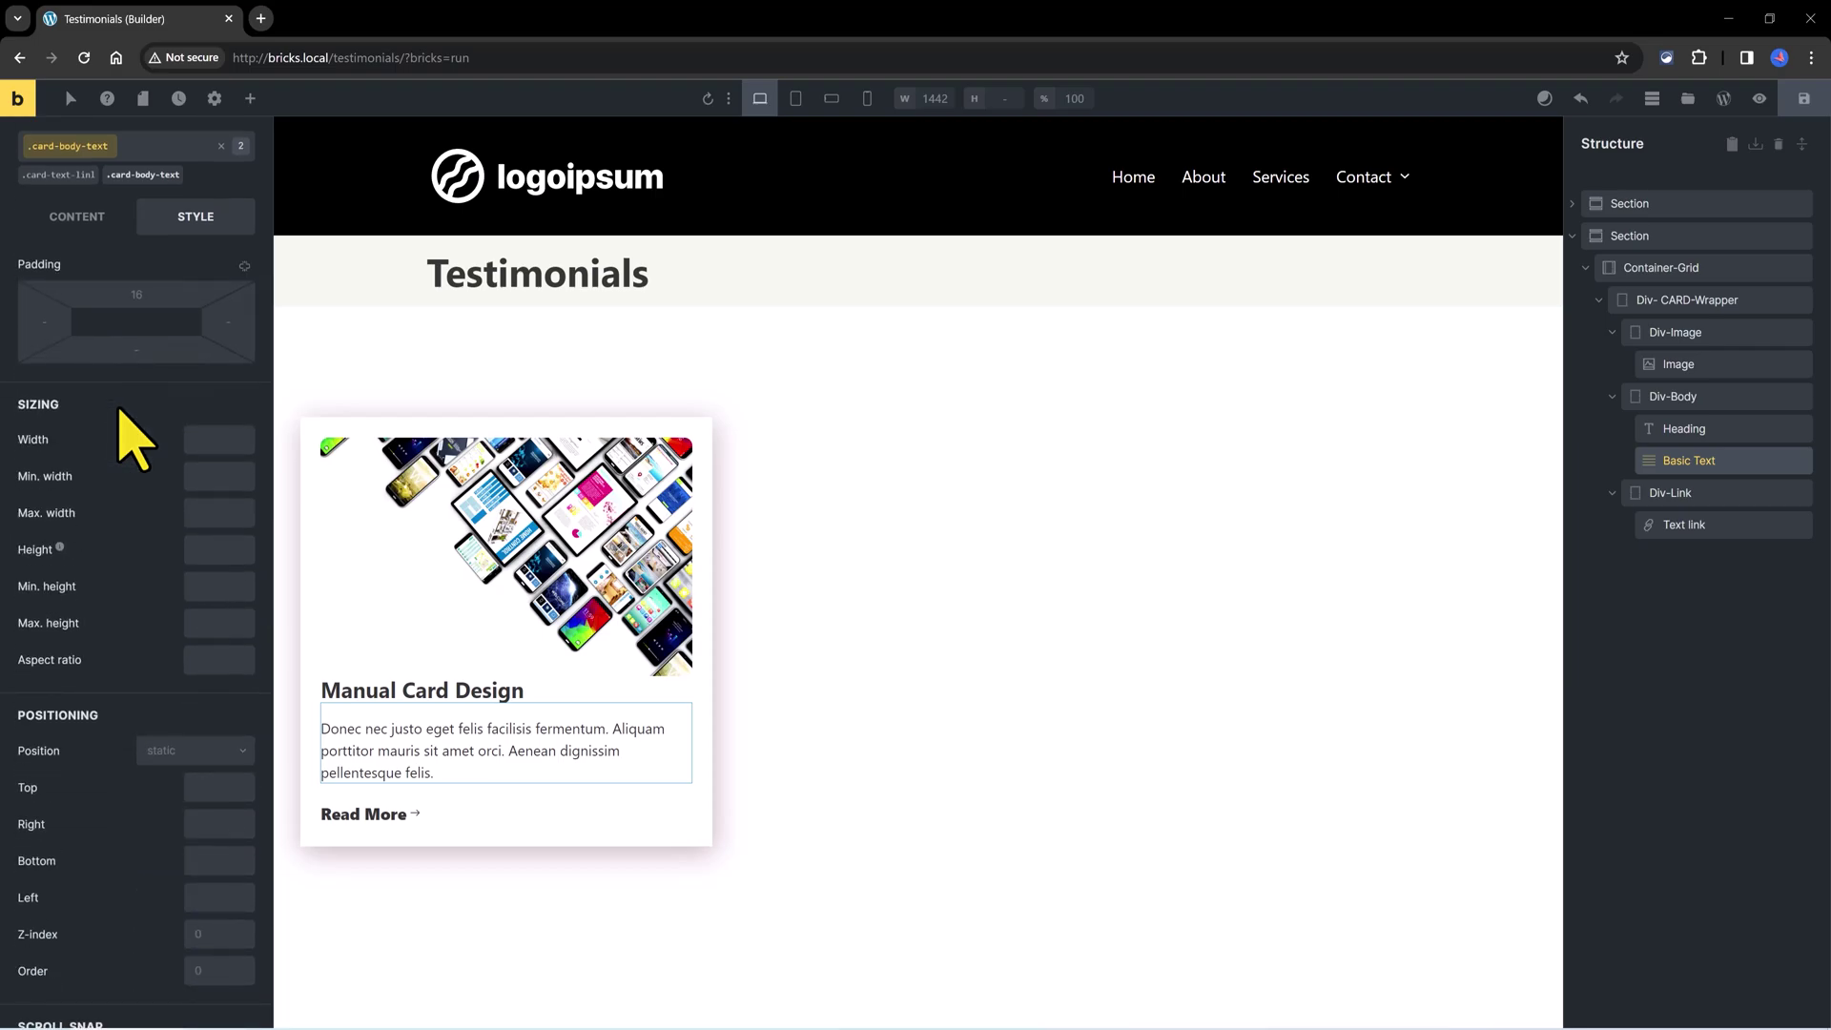
scroll(133, 440, "down", 5)
left_click(167, 453)
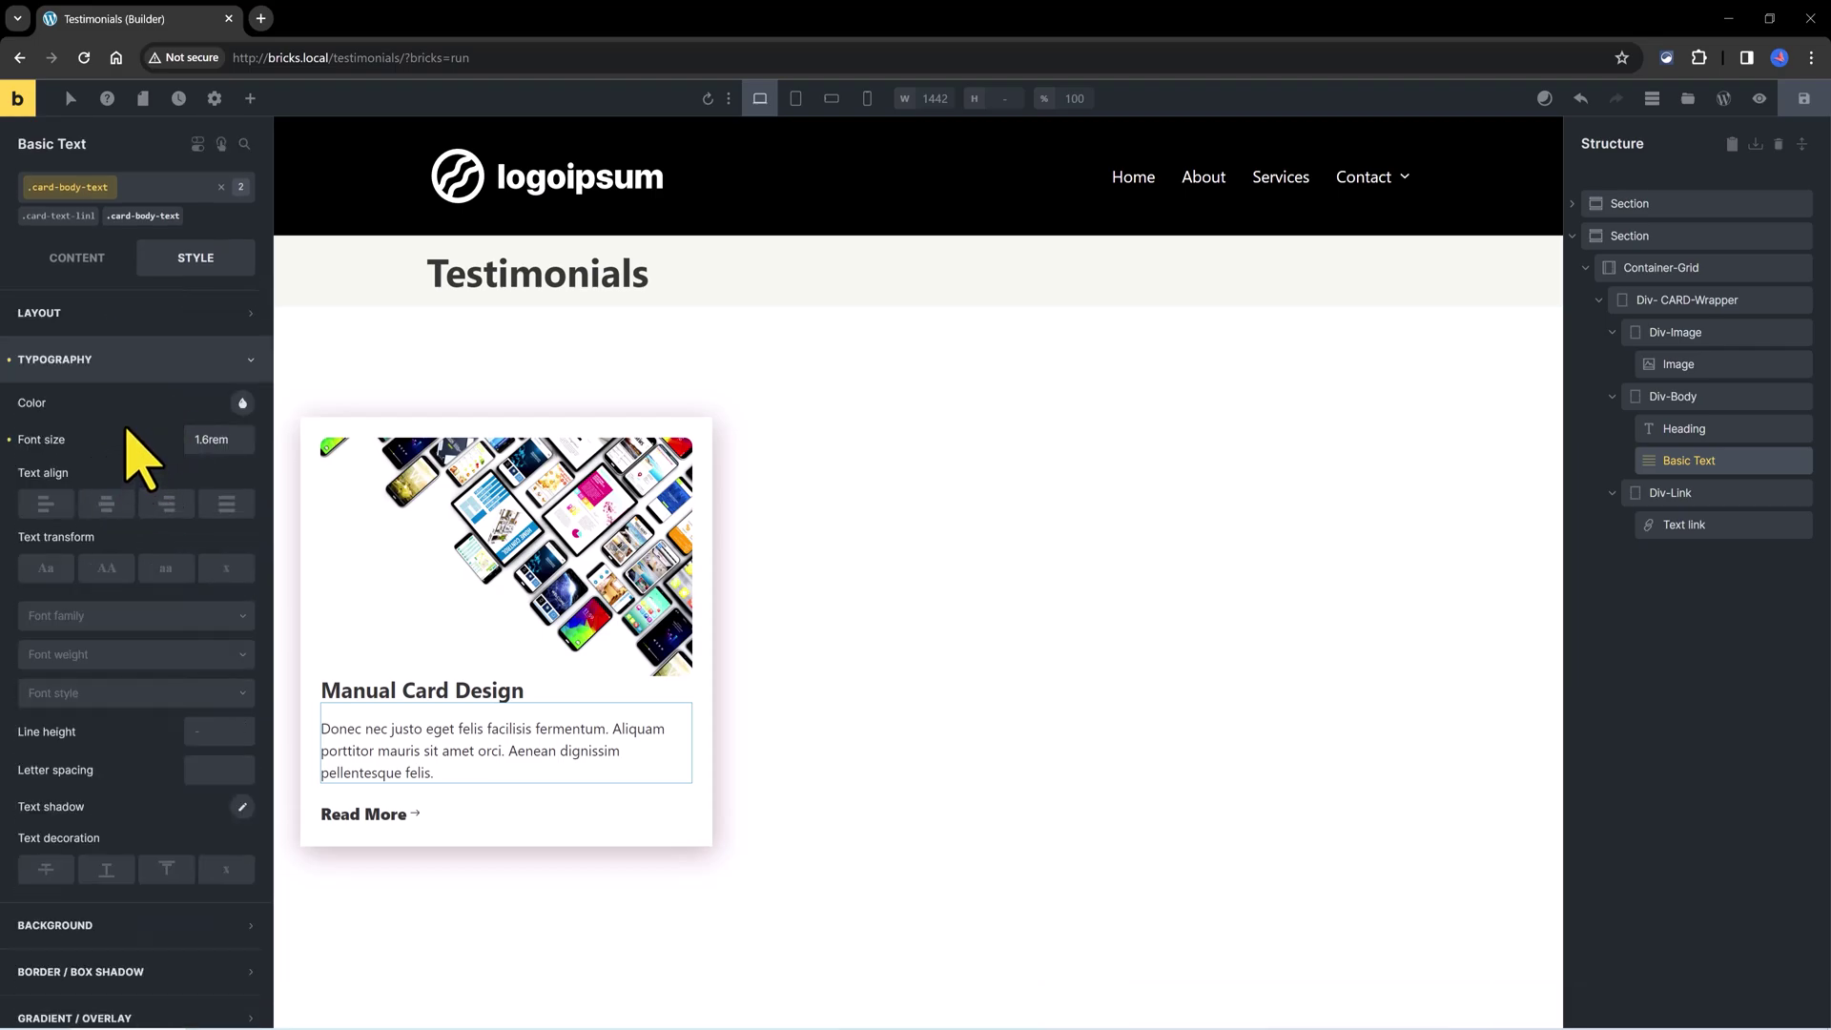
key("Down")
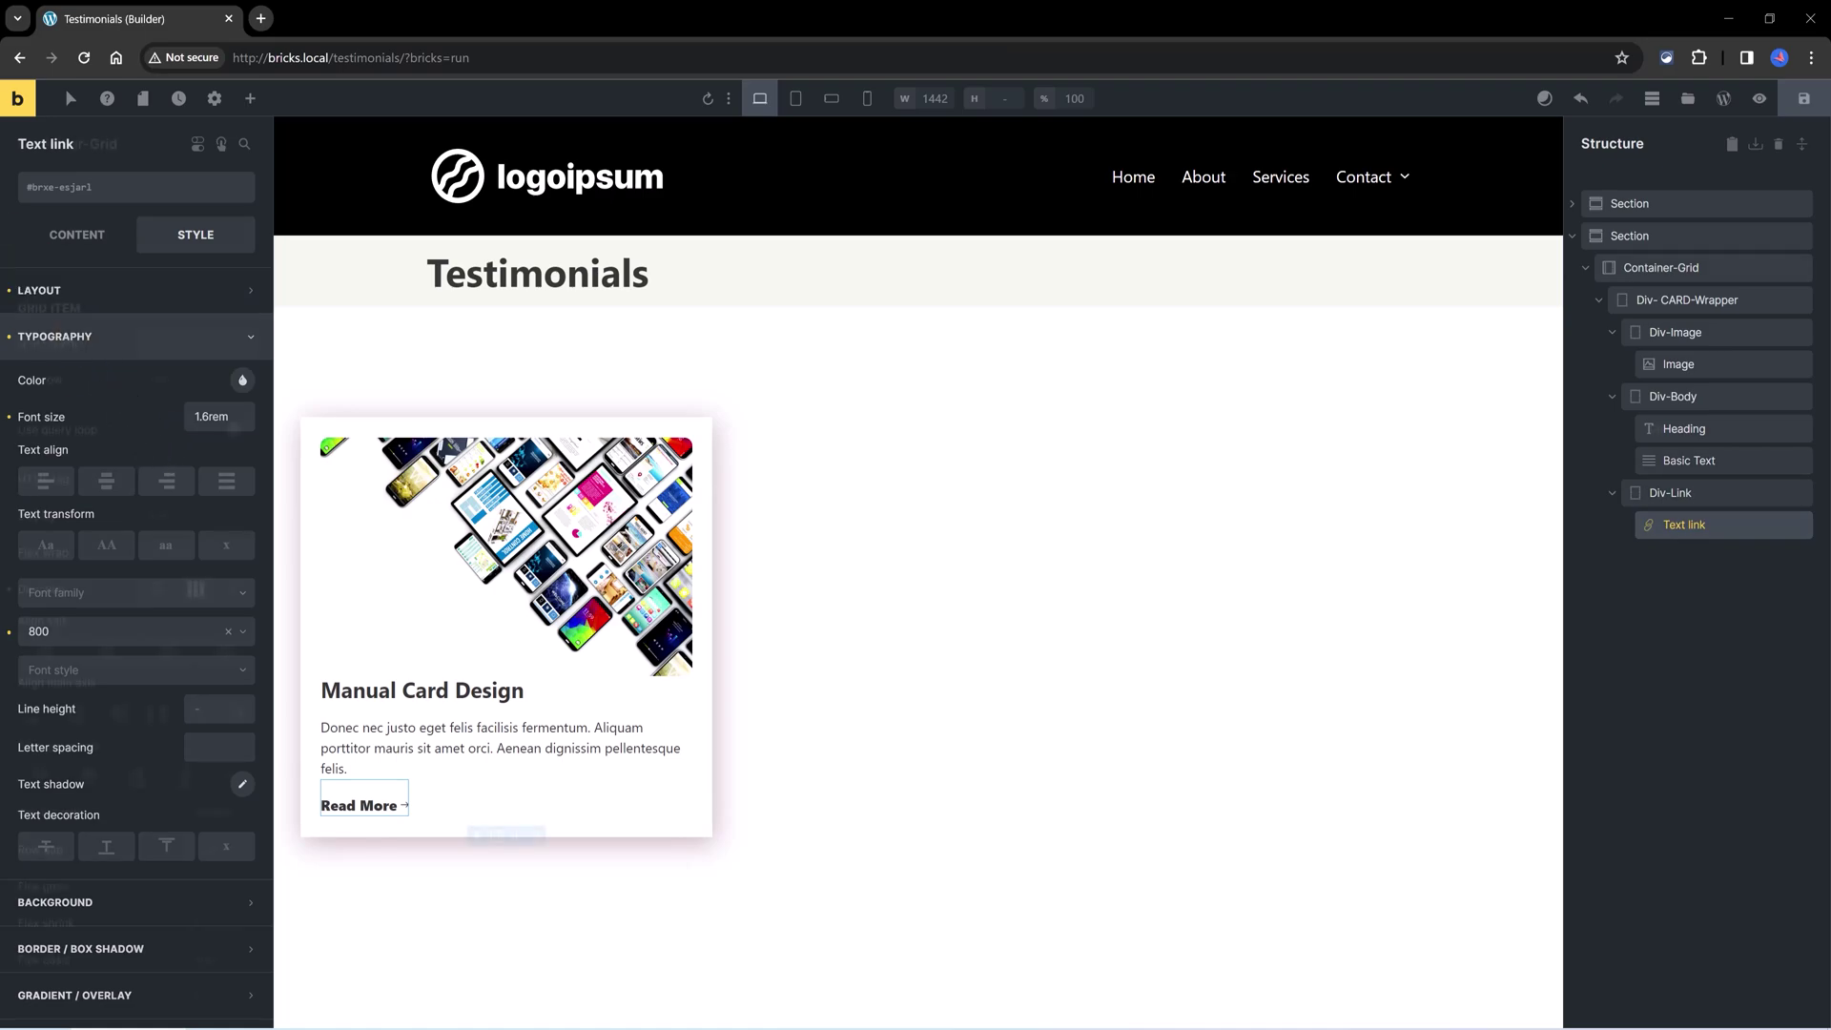
Enable Use query loop on Container-Grid and open its query Type choices.
left_click(1671, 270)
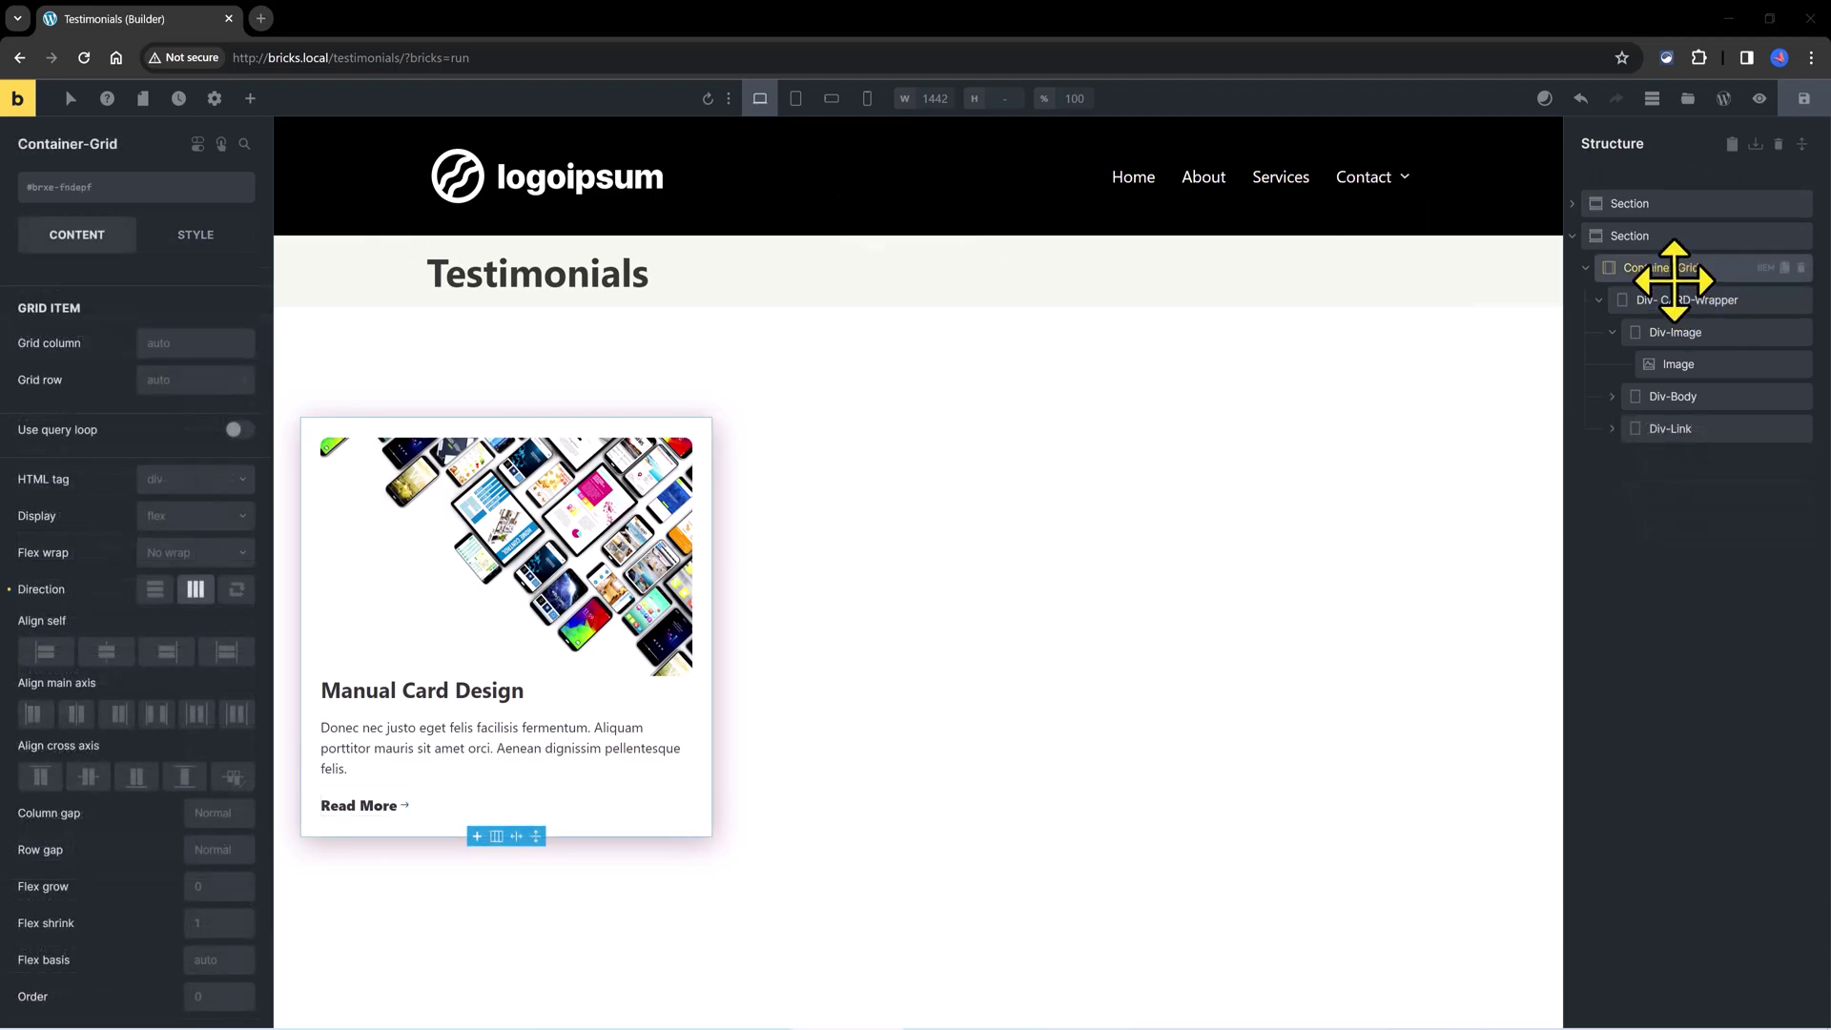
left_click(238, 430)
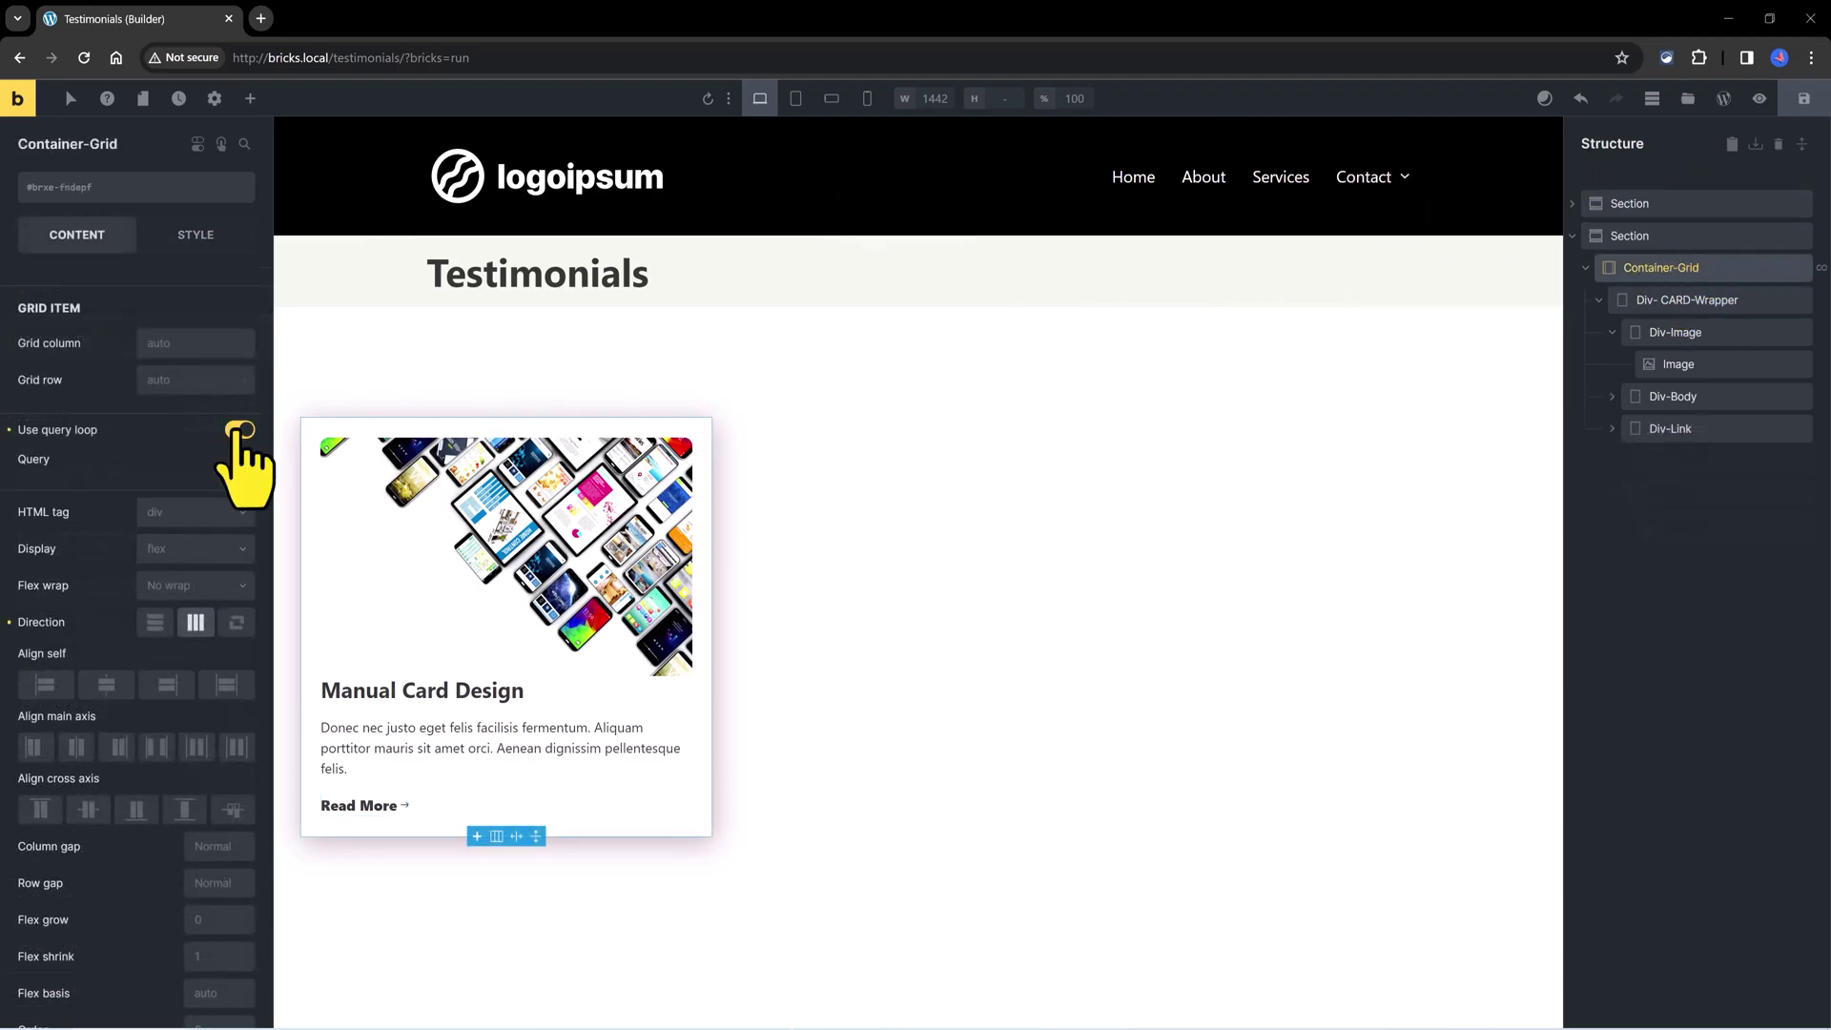
left_click(242, 458)
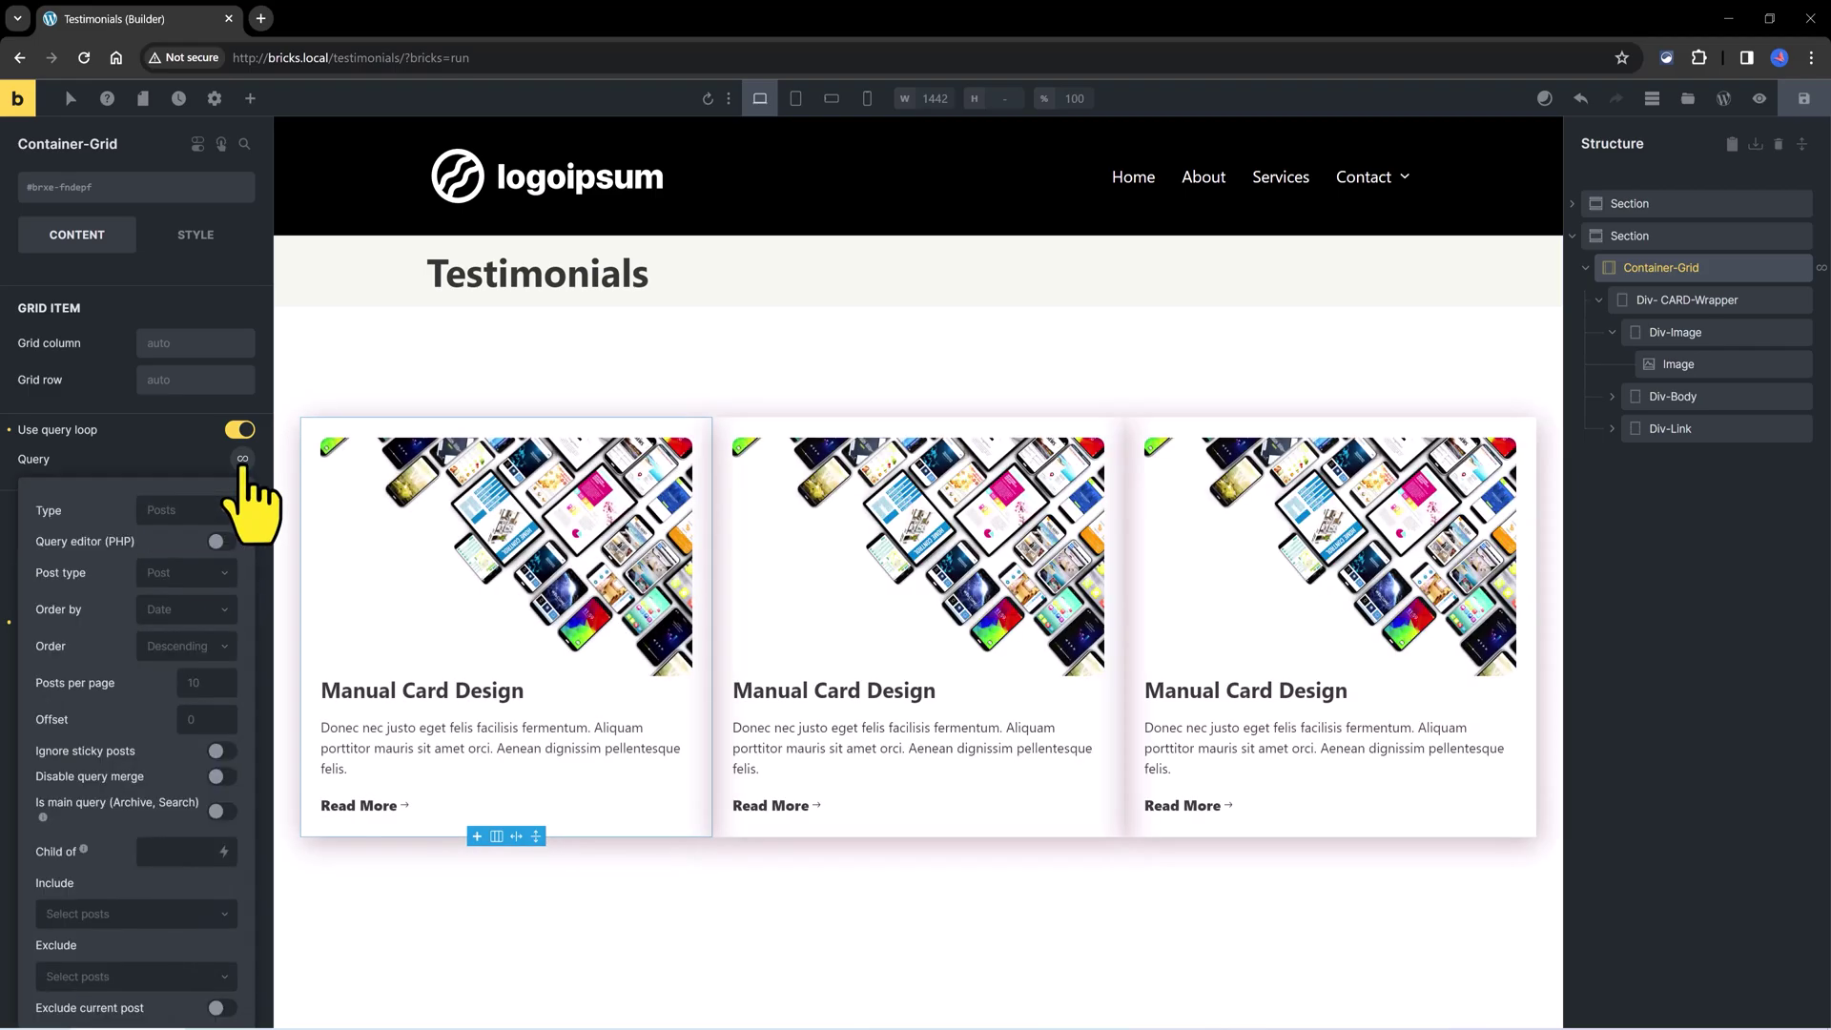
left_click(189, 515)
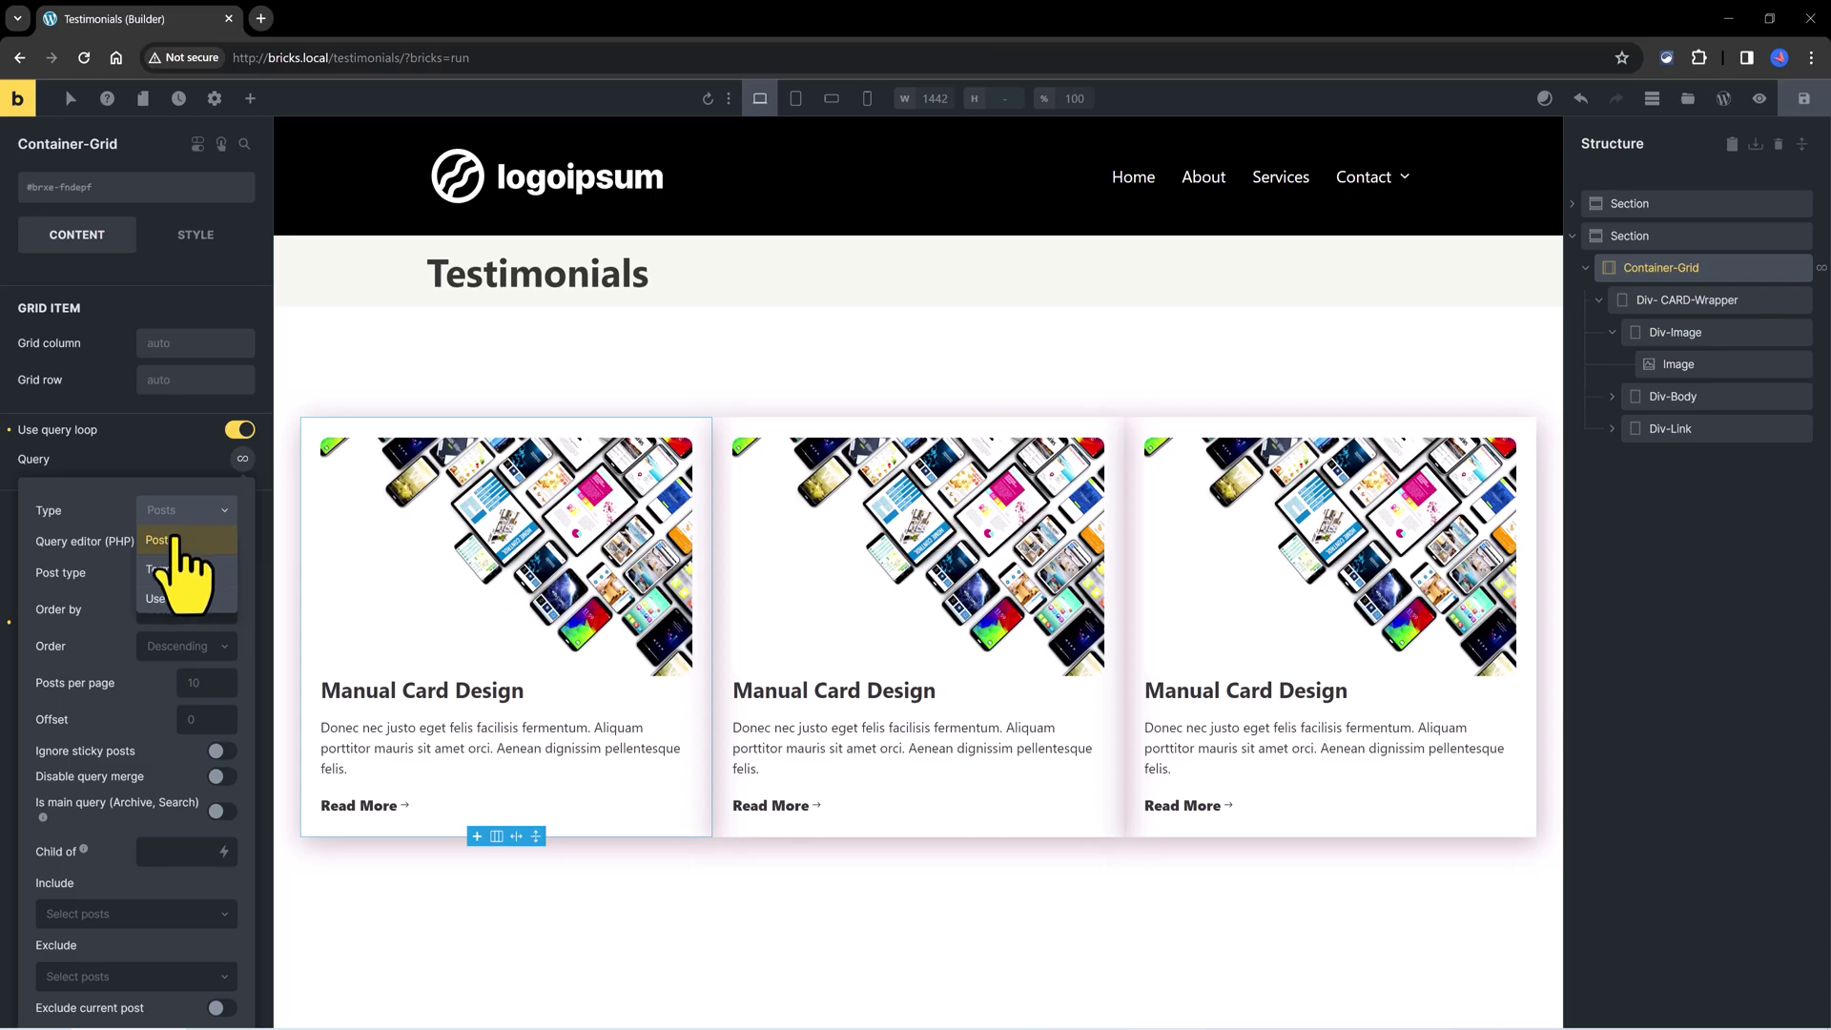
Set the loop query to Type Posts with post type Testimonials.
left_click(177, 542)
left_click(171, 572)
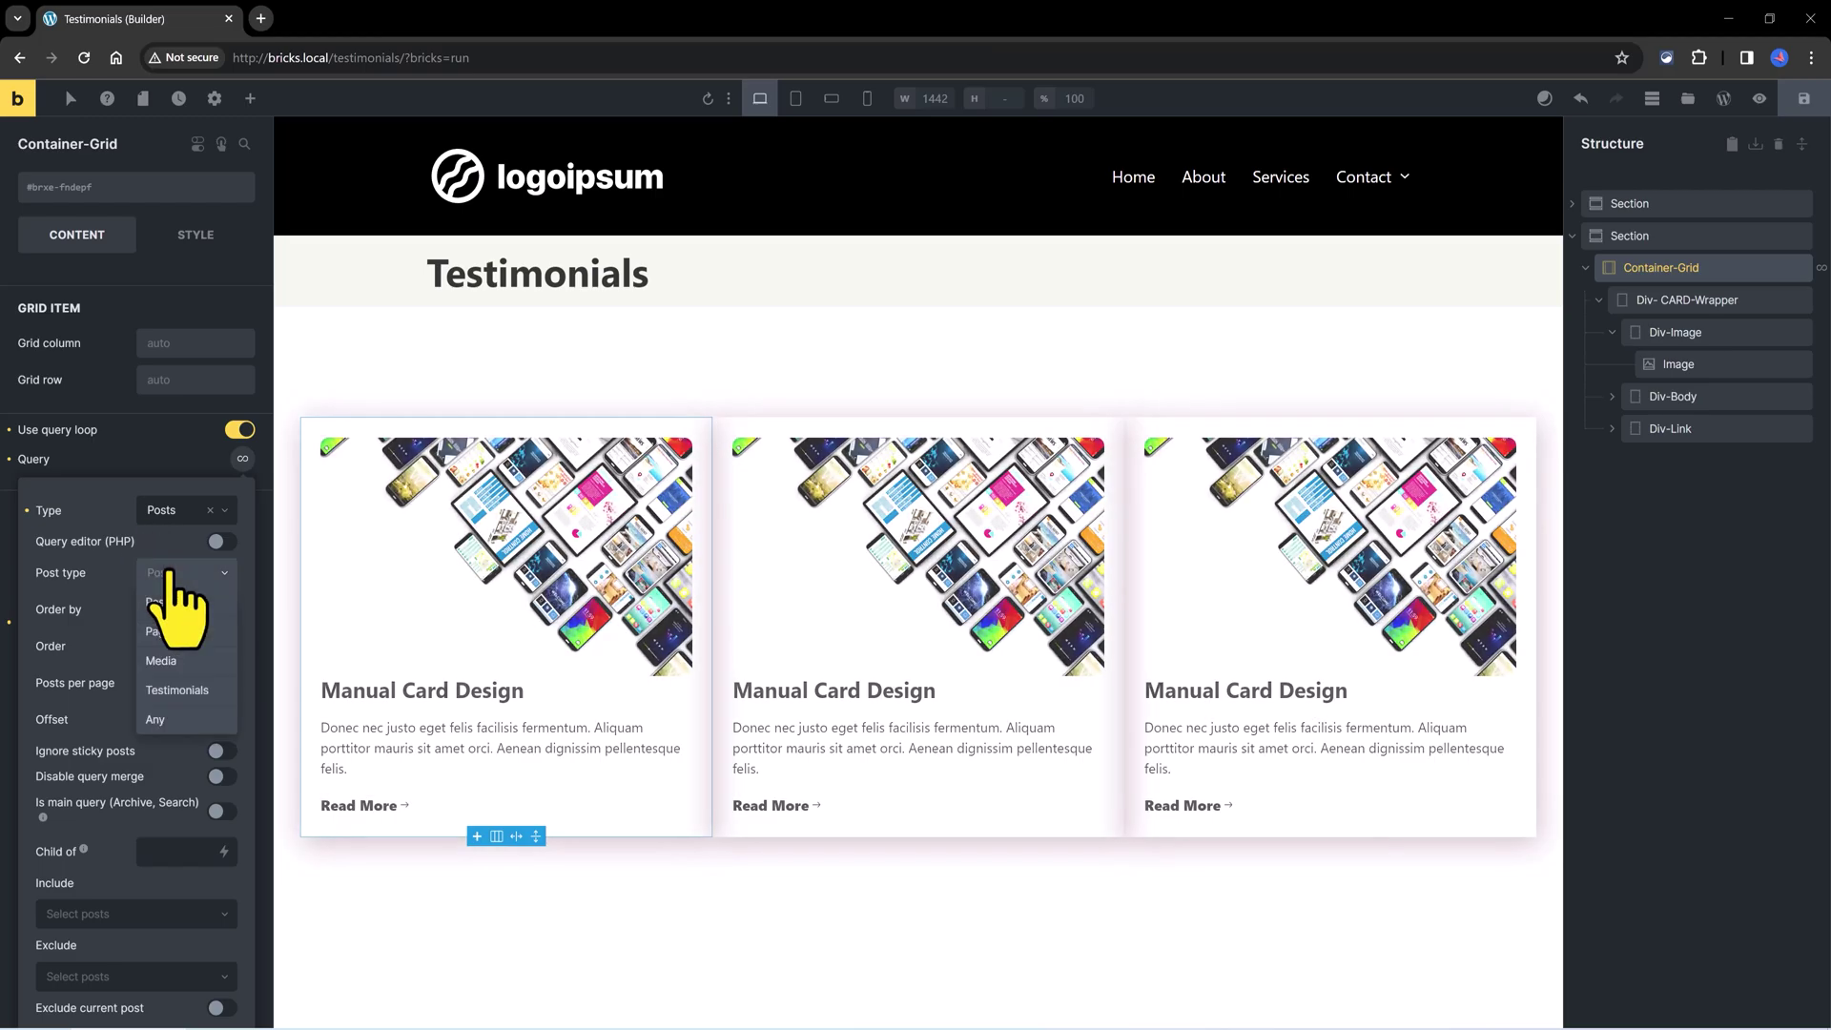
left_click(177, 690)
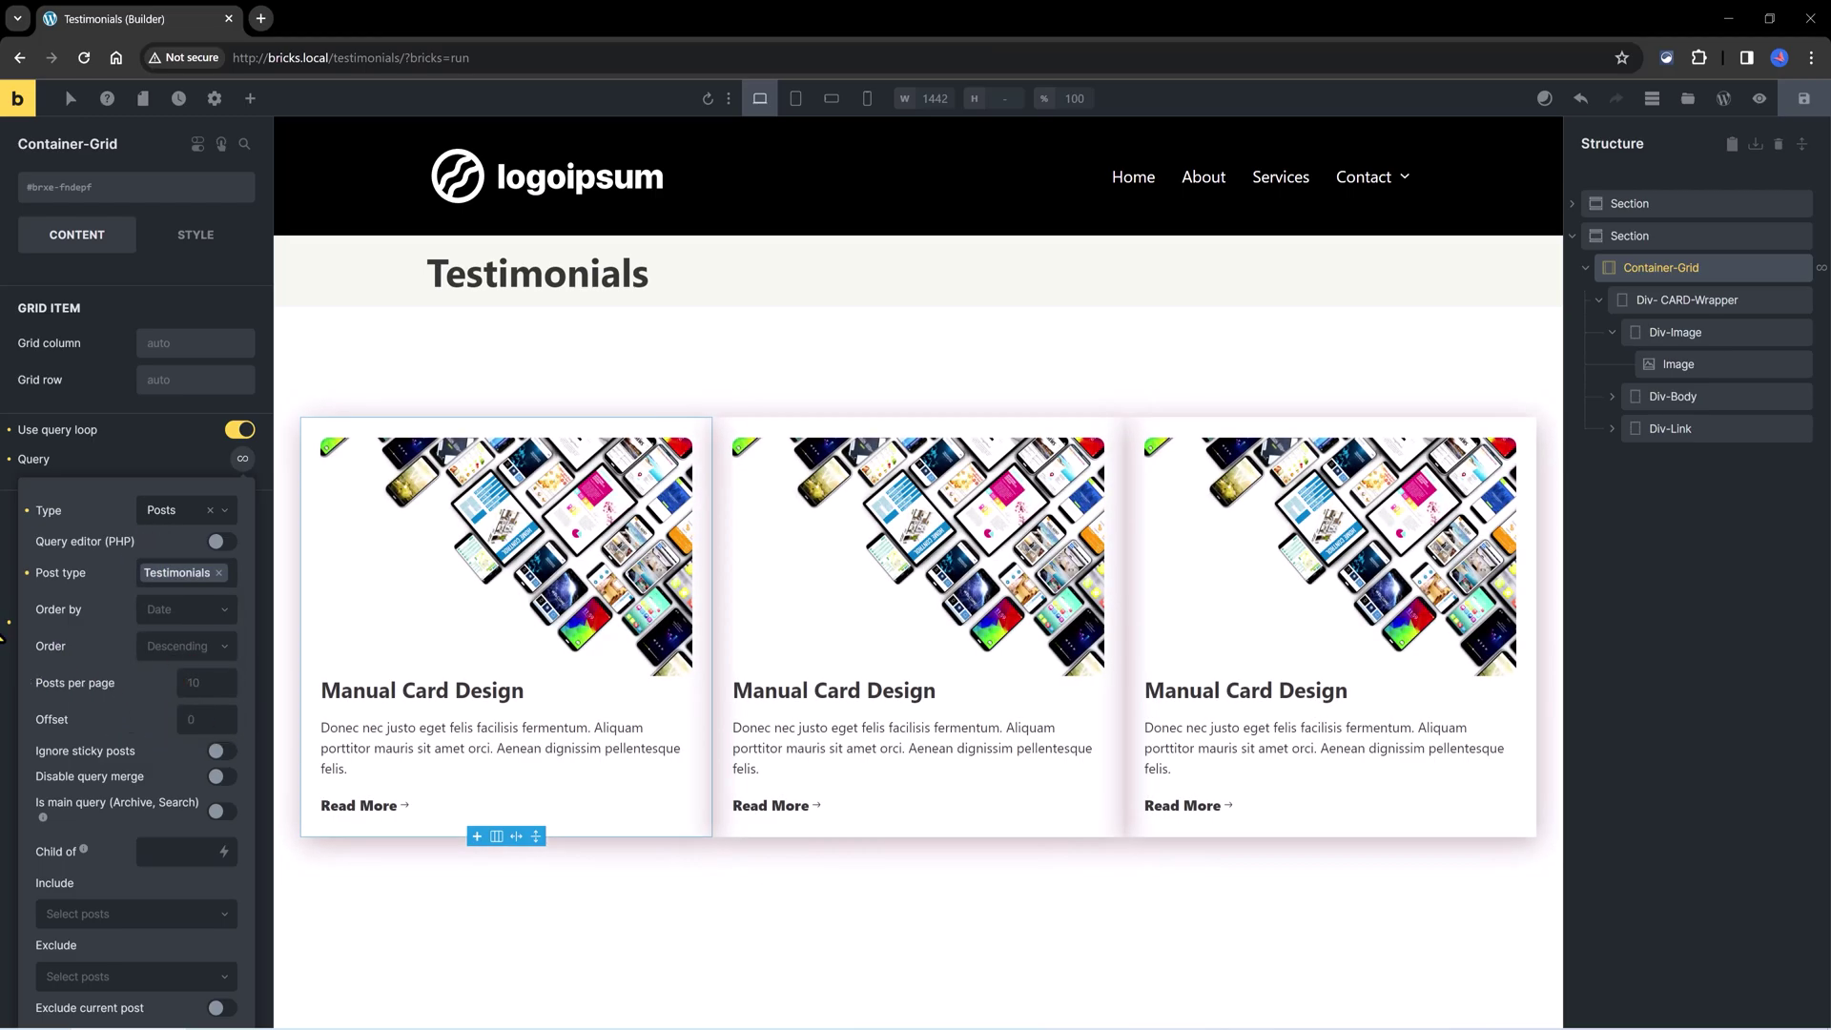
scroll(916, 572, "down", 4)
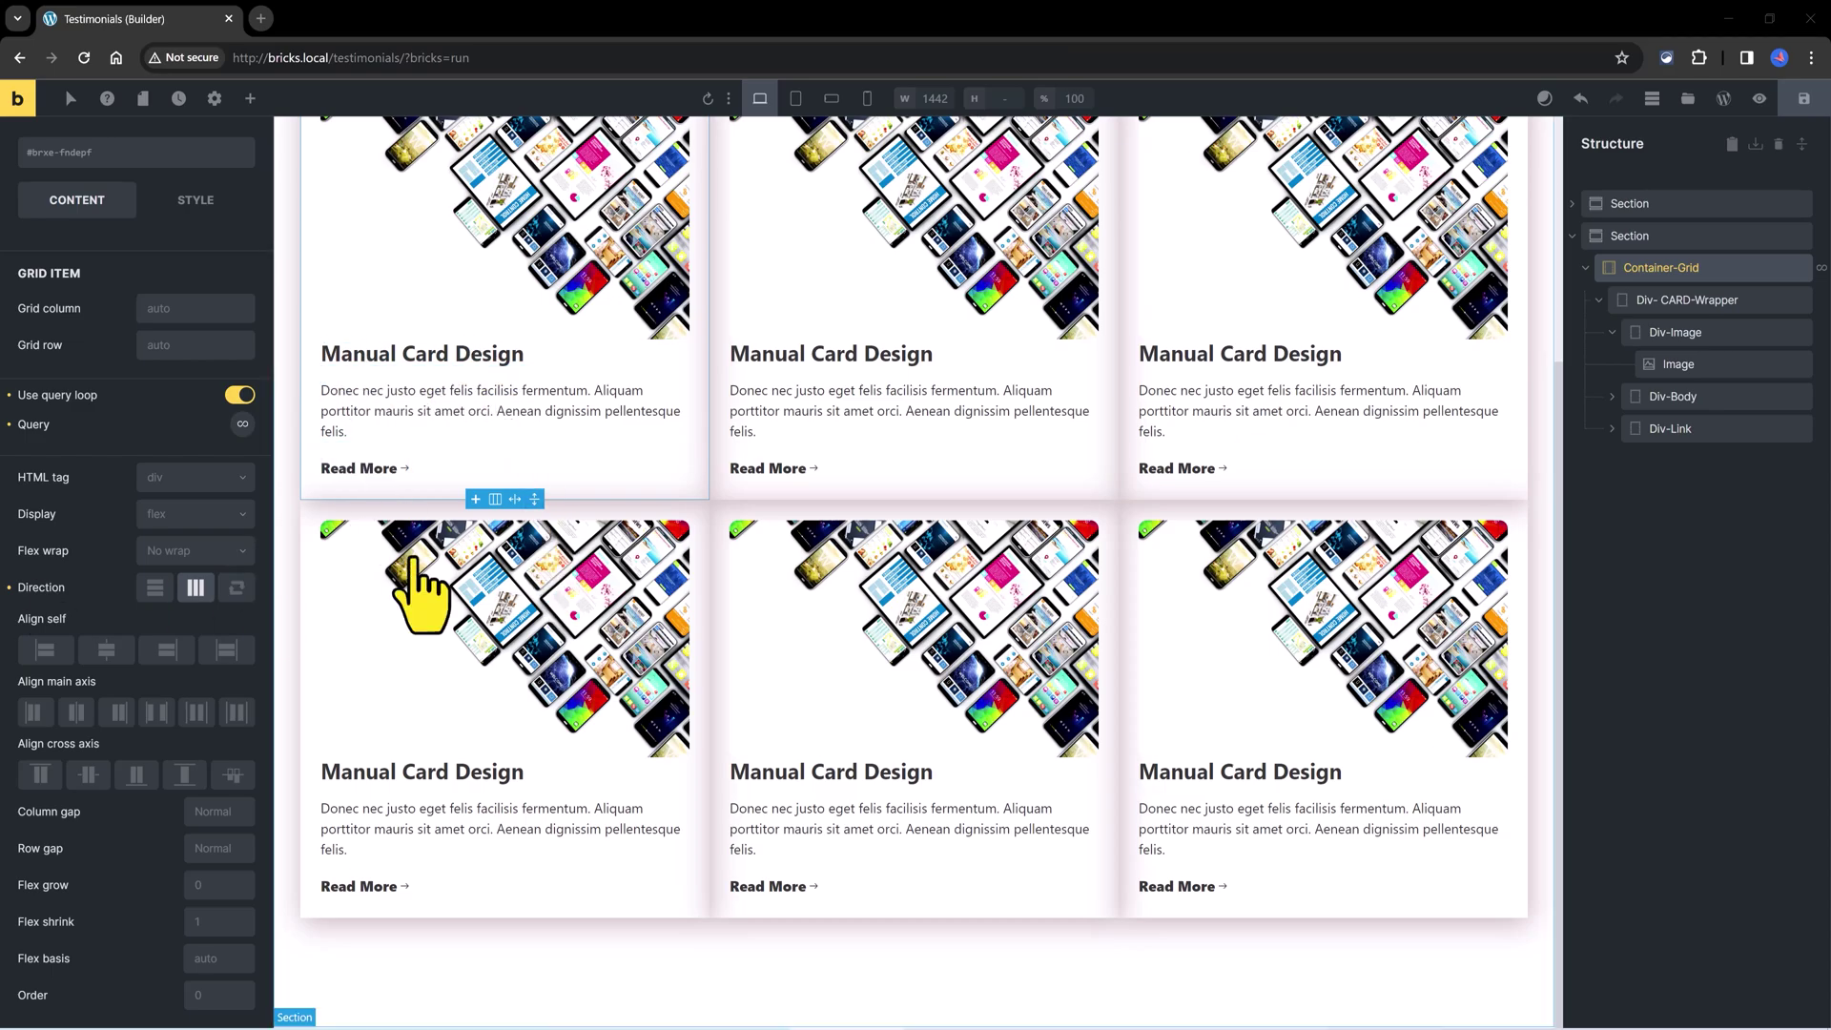
left_click_drag(1558, 441, 1560, 389)
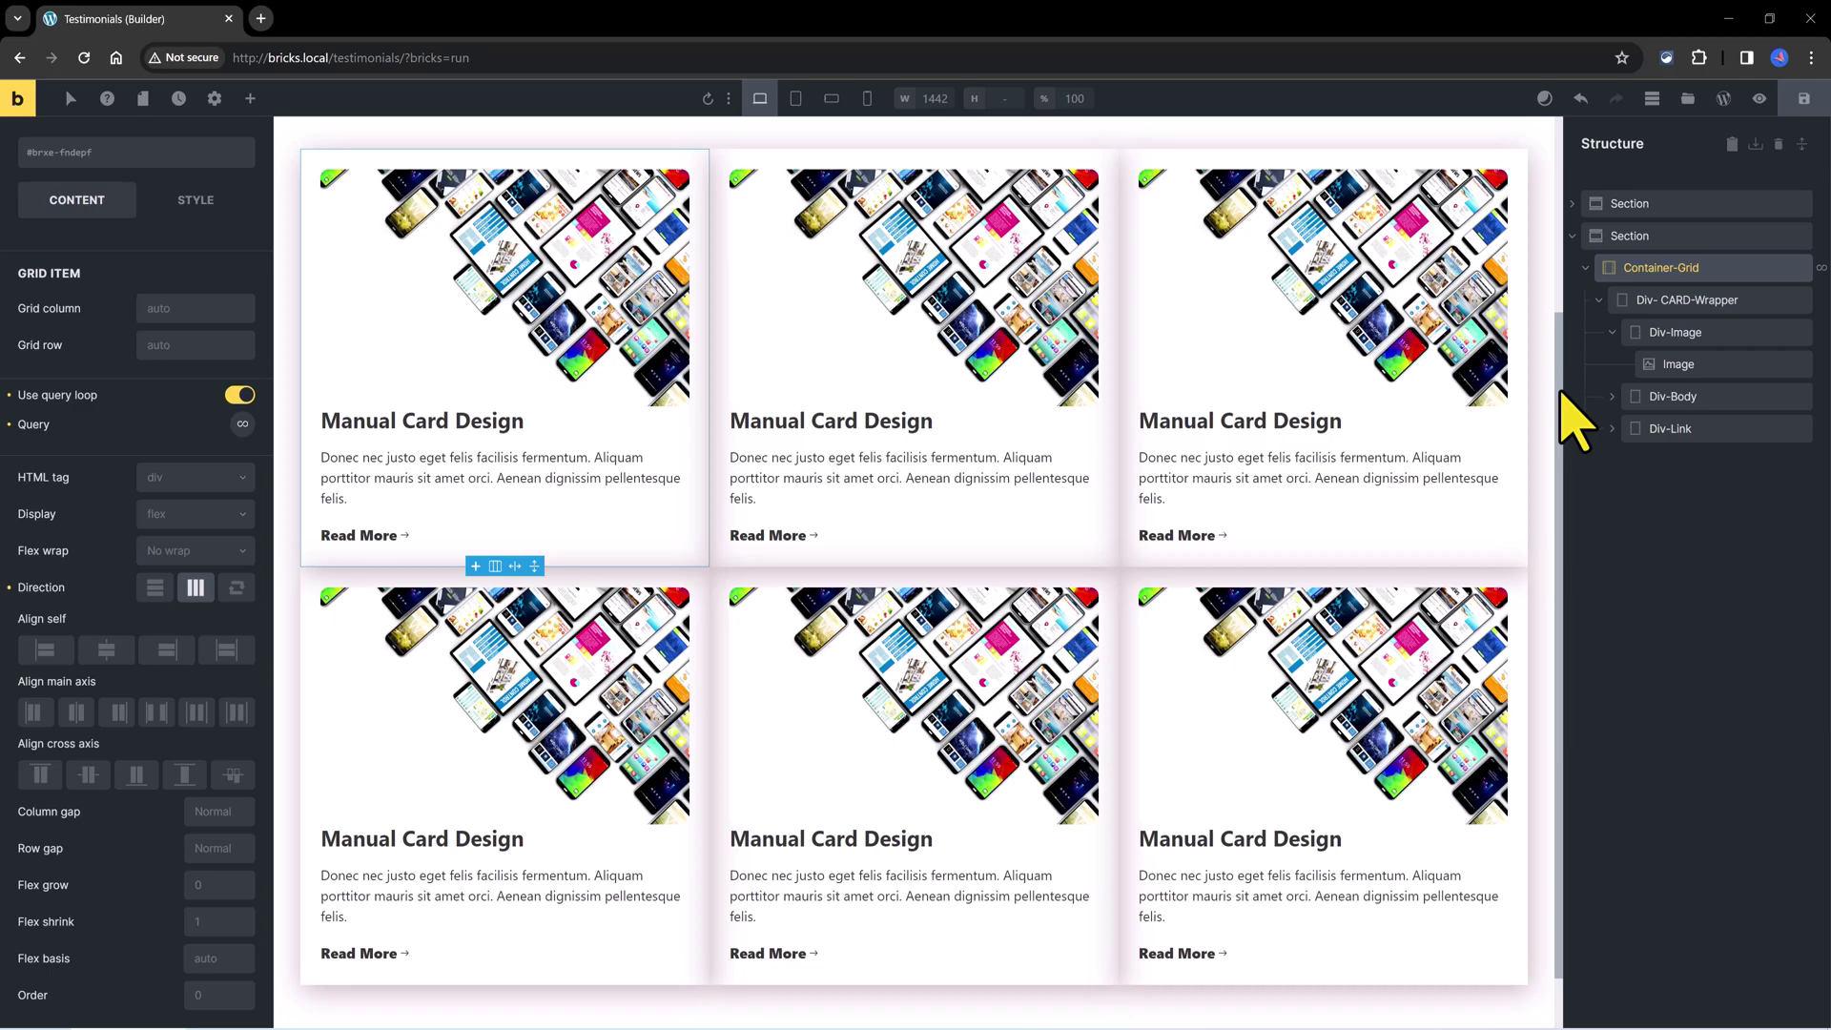
scroll(1239, 449, "up", 3)
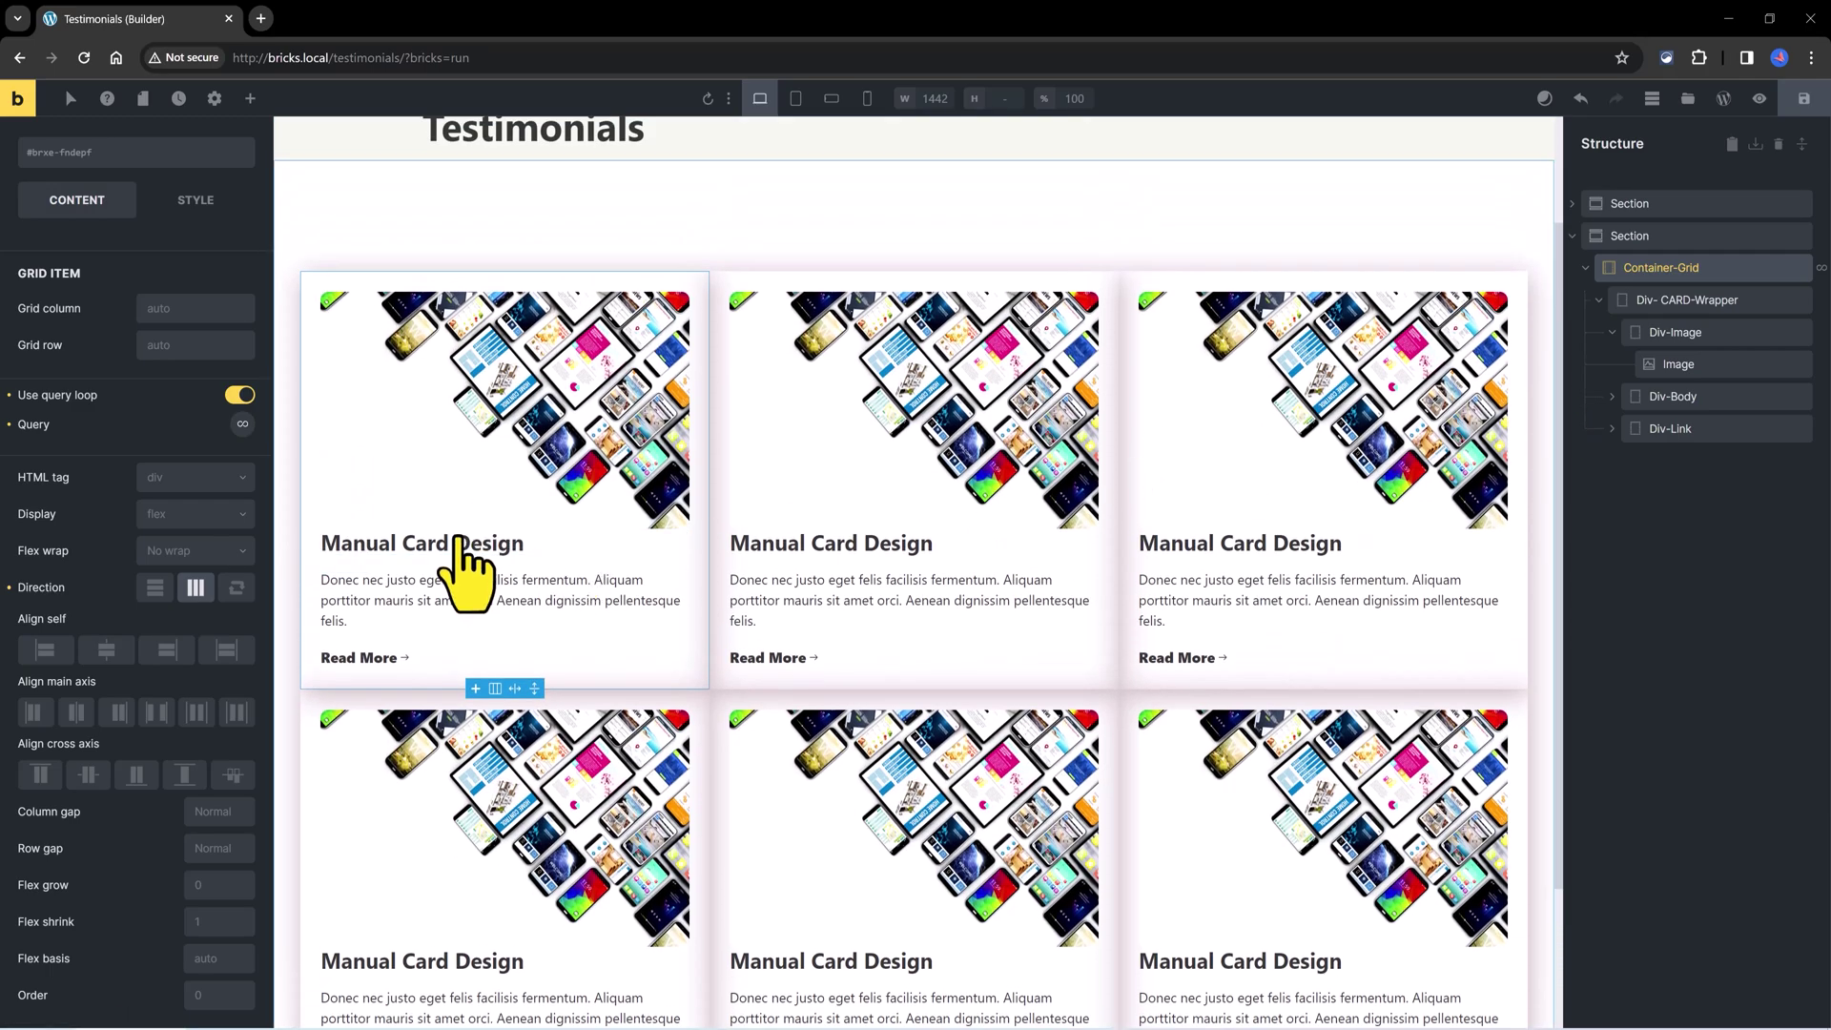
Bind the card heading to the dynamic Post title tag and delete the leftover 'Manual Card Design' text.
left_click(459, 542)
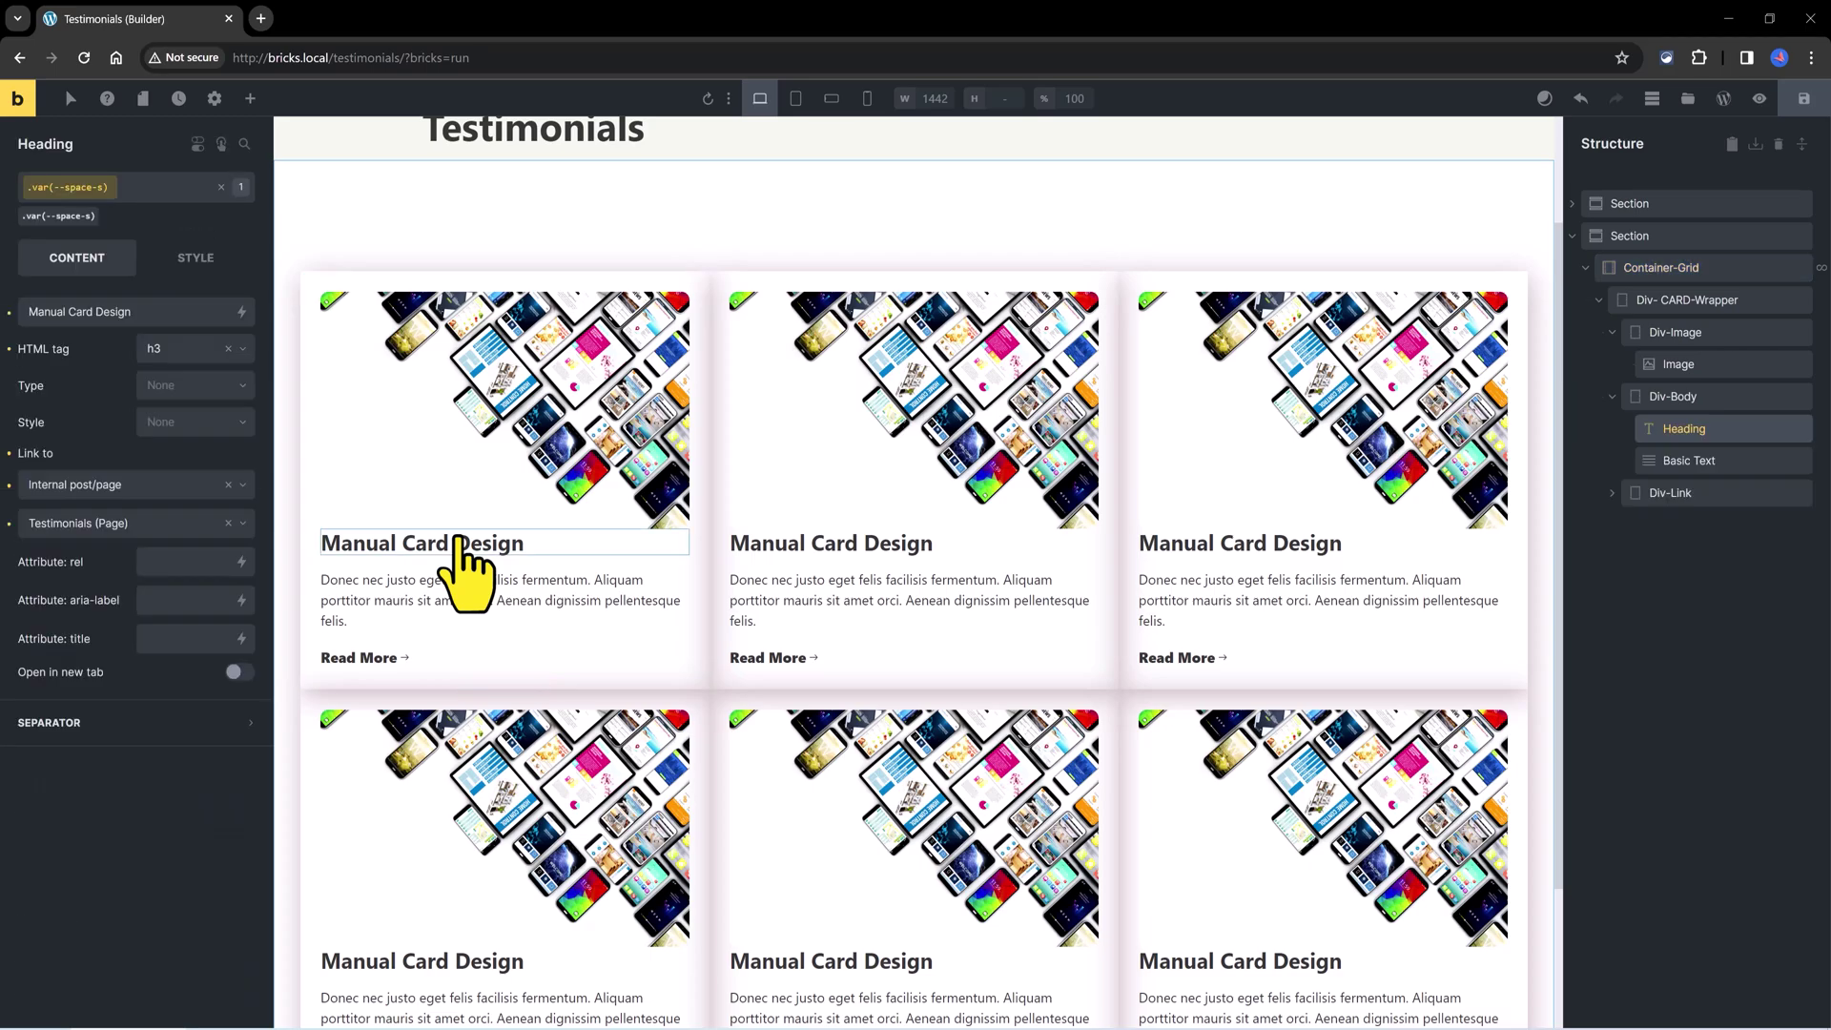
left_click(241, 312)
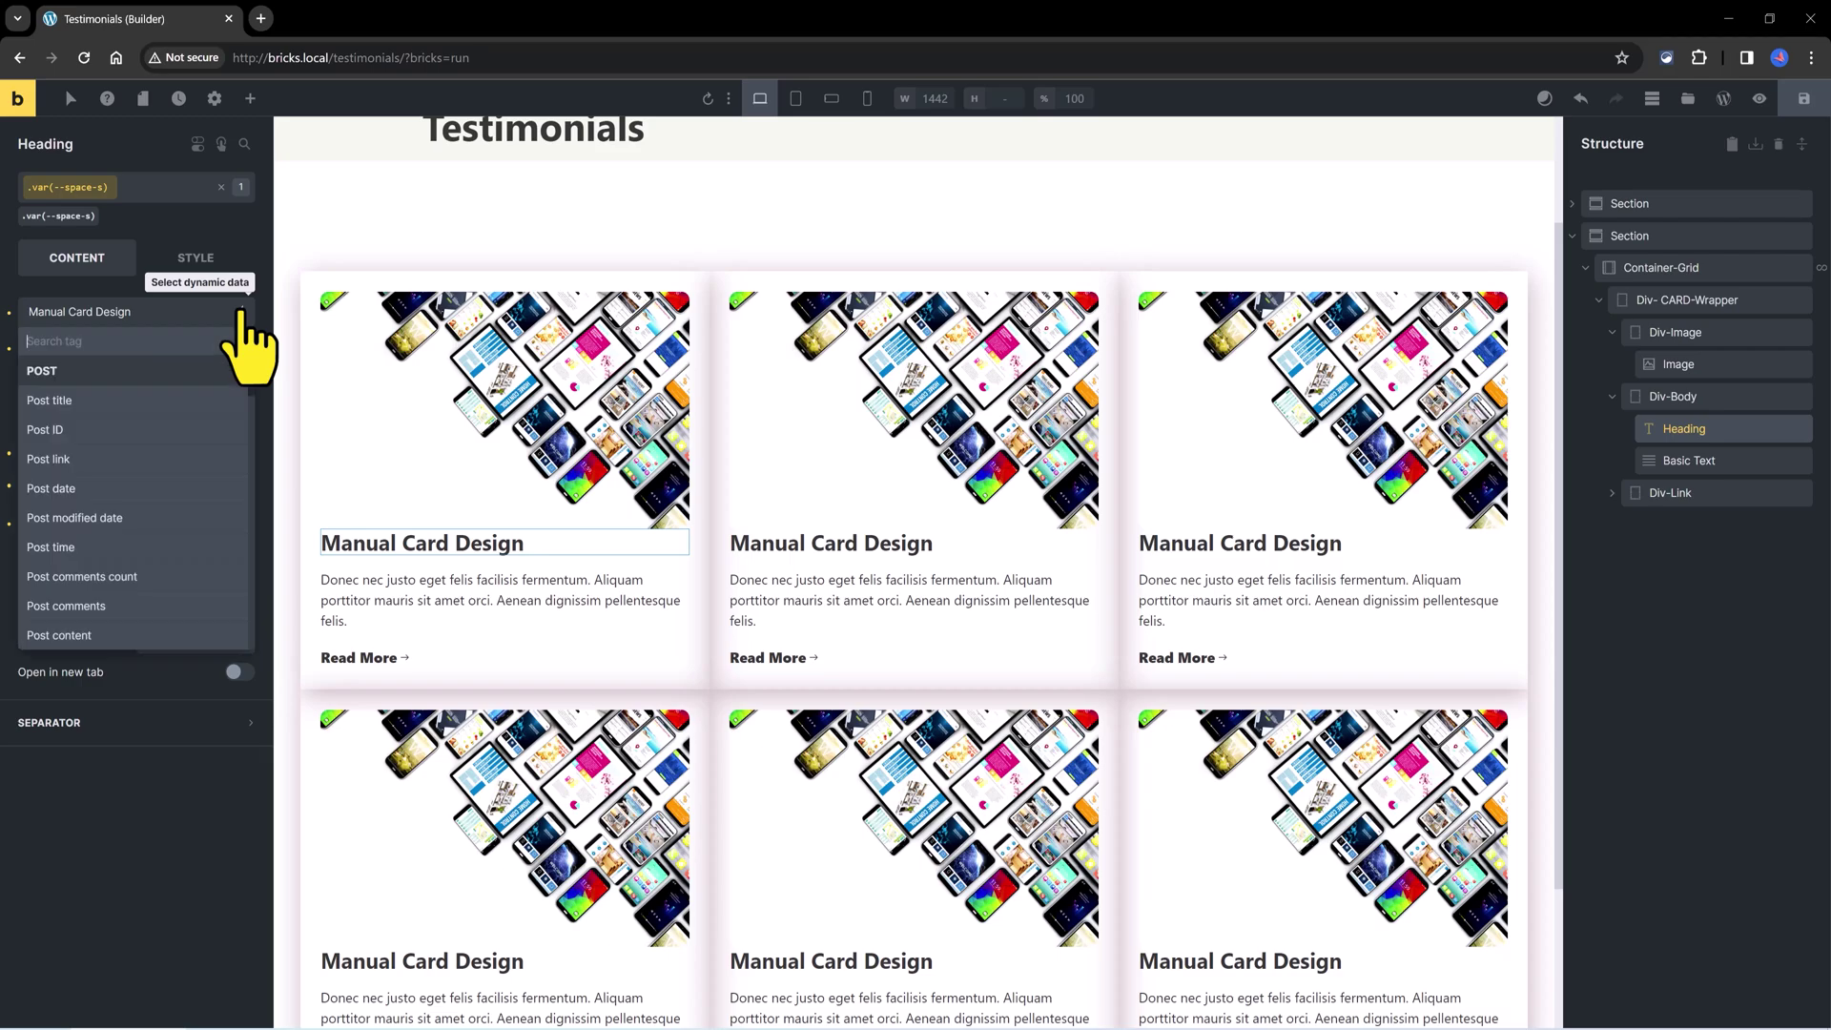
scroll(181, 448, "down", 10)
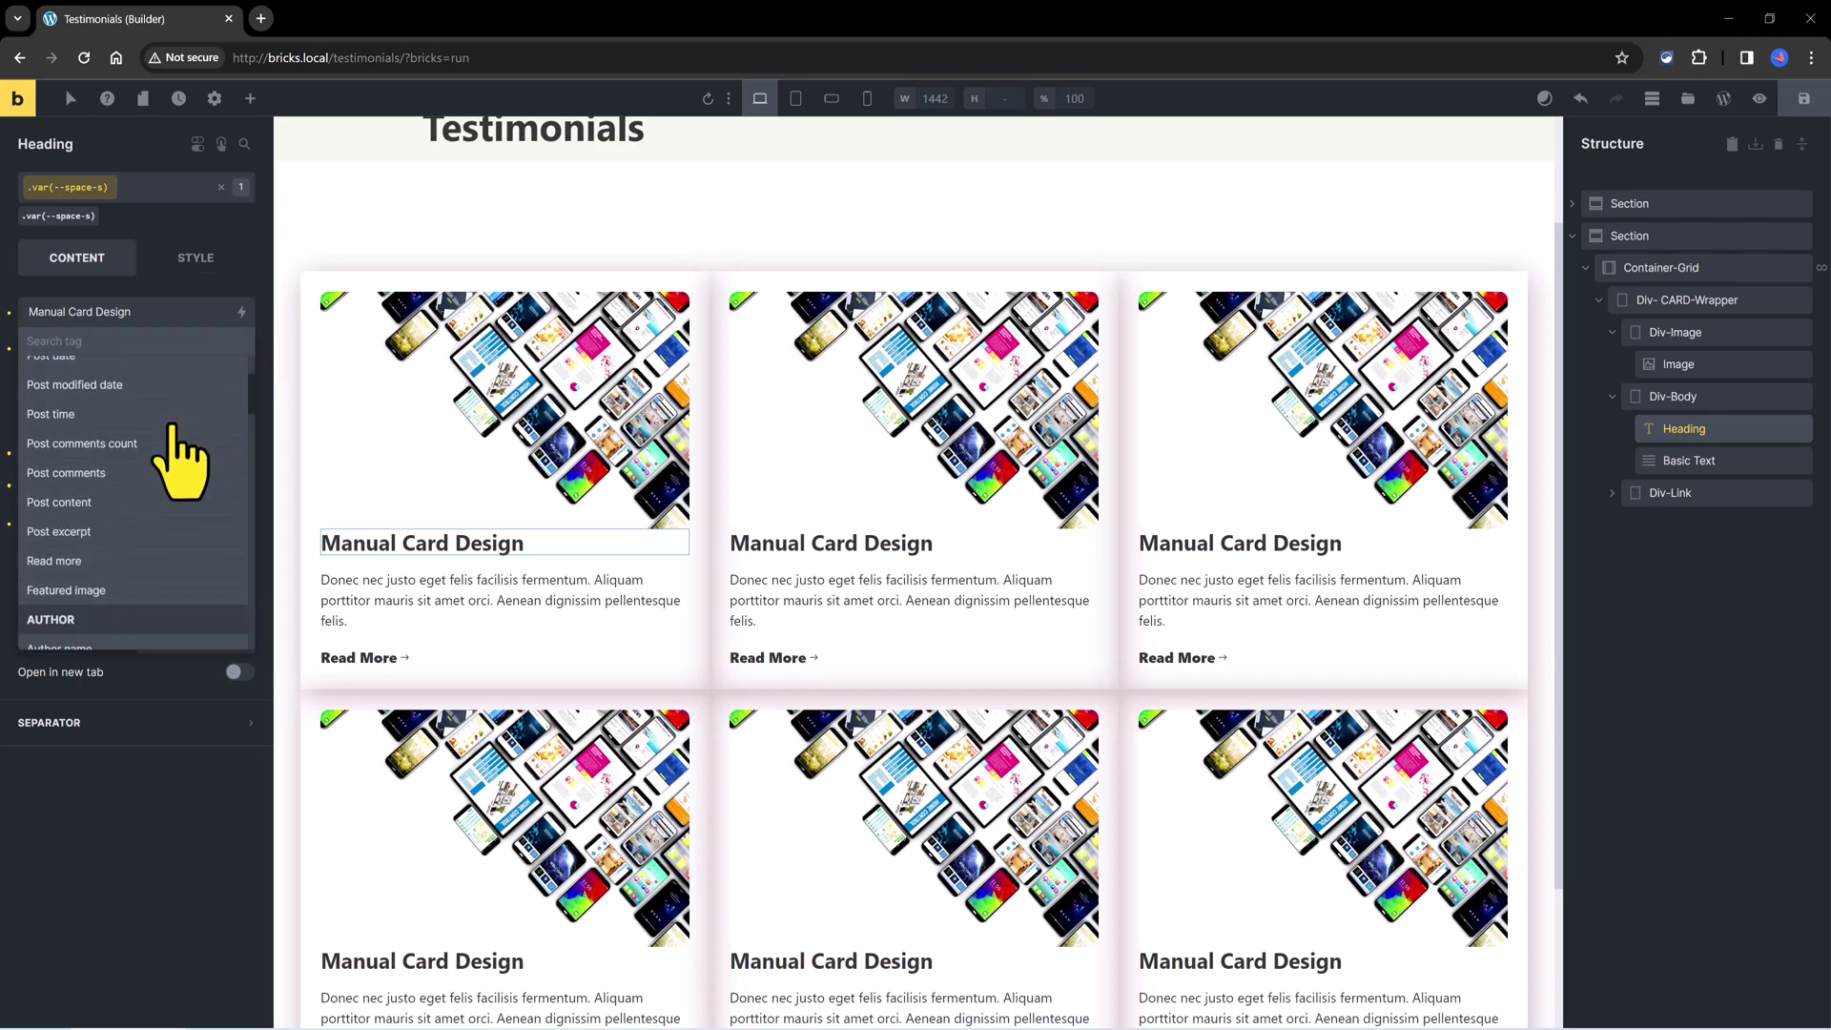
scroll(143, 448, "down", 2)
scroll(144, 429, "up", 10)
left_click(139, 393)
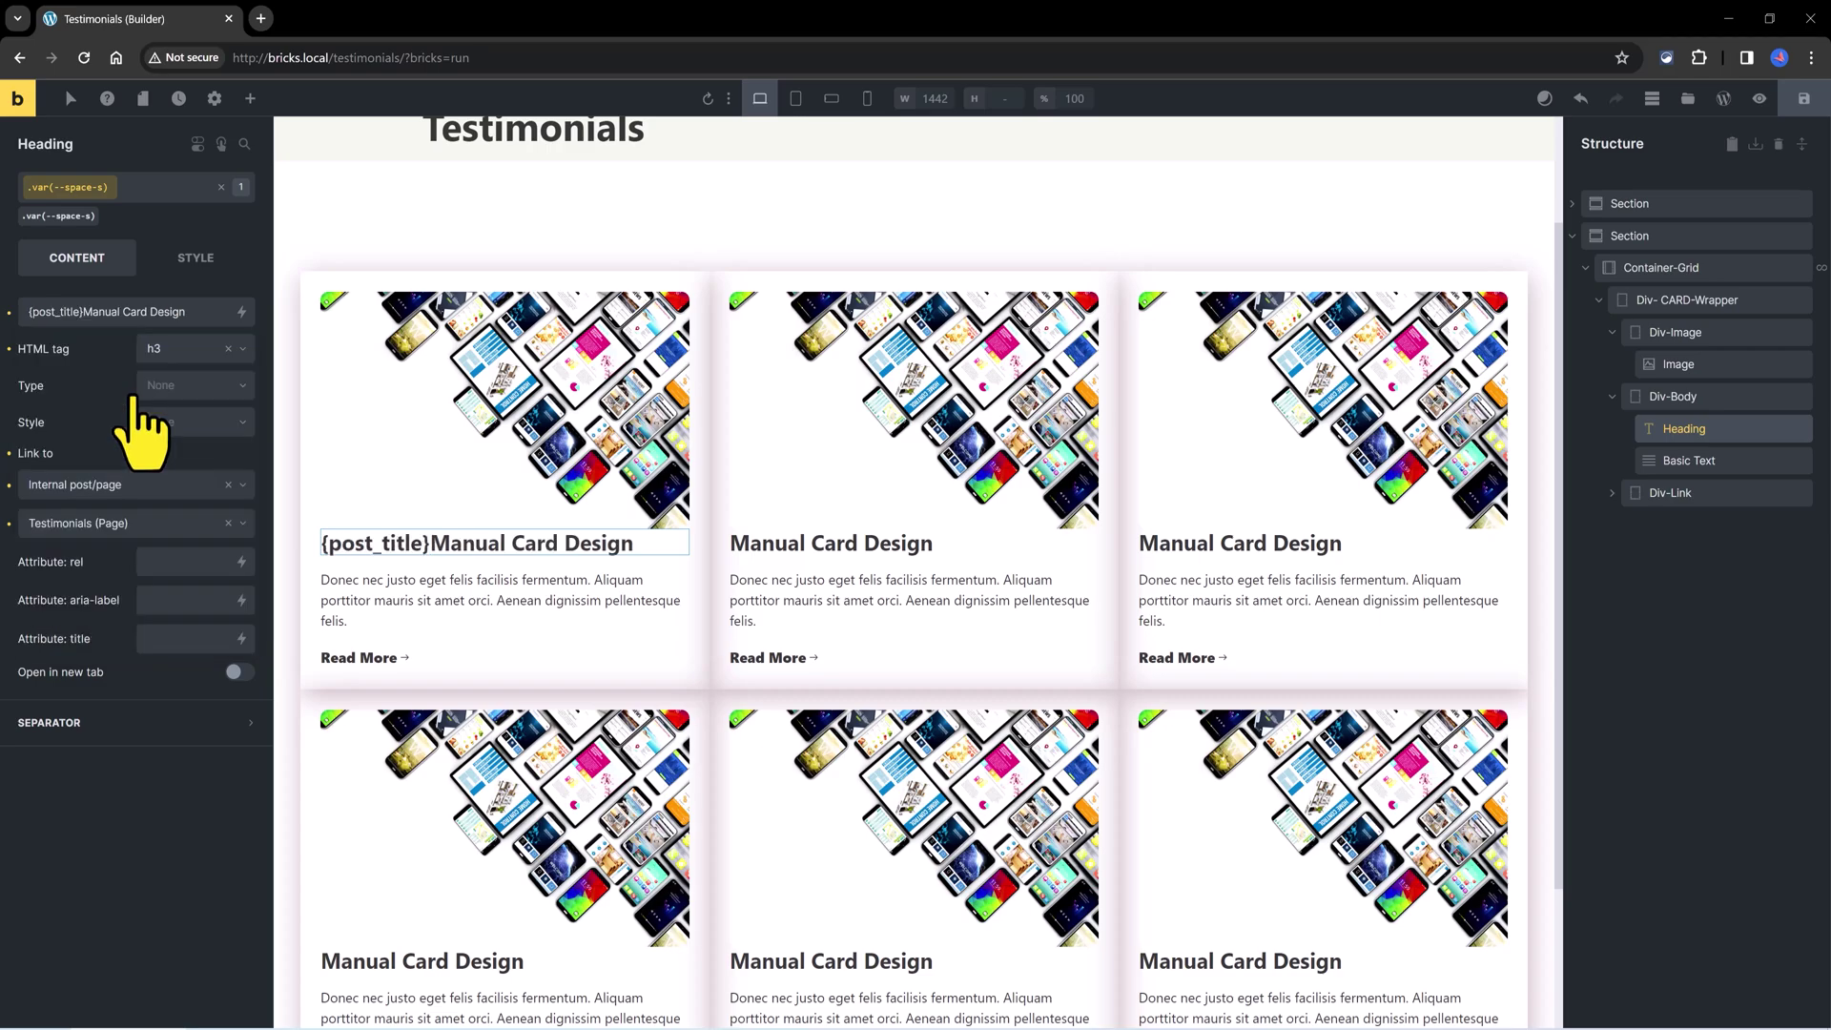
left_click_drag(83, 312, 197, 311)
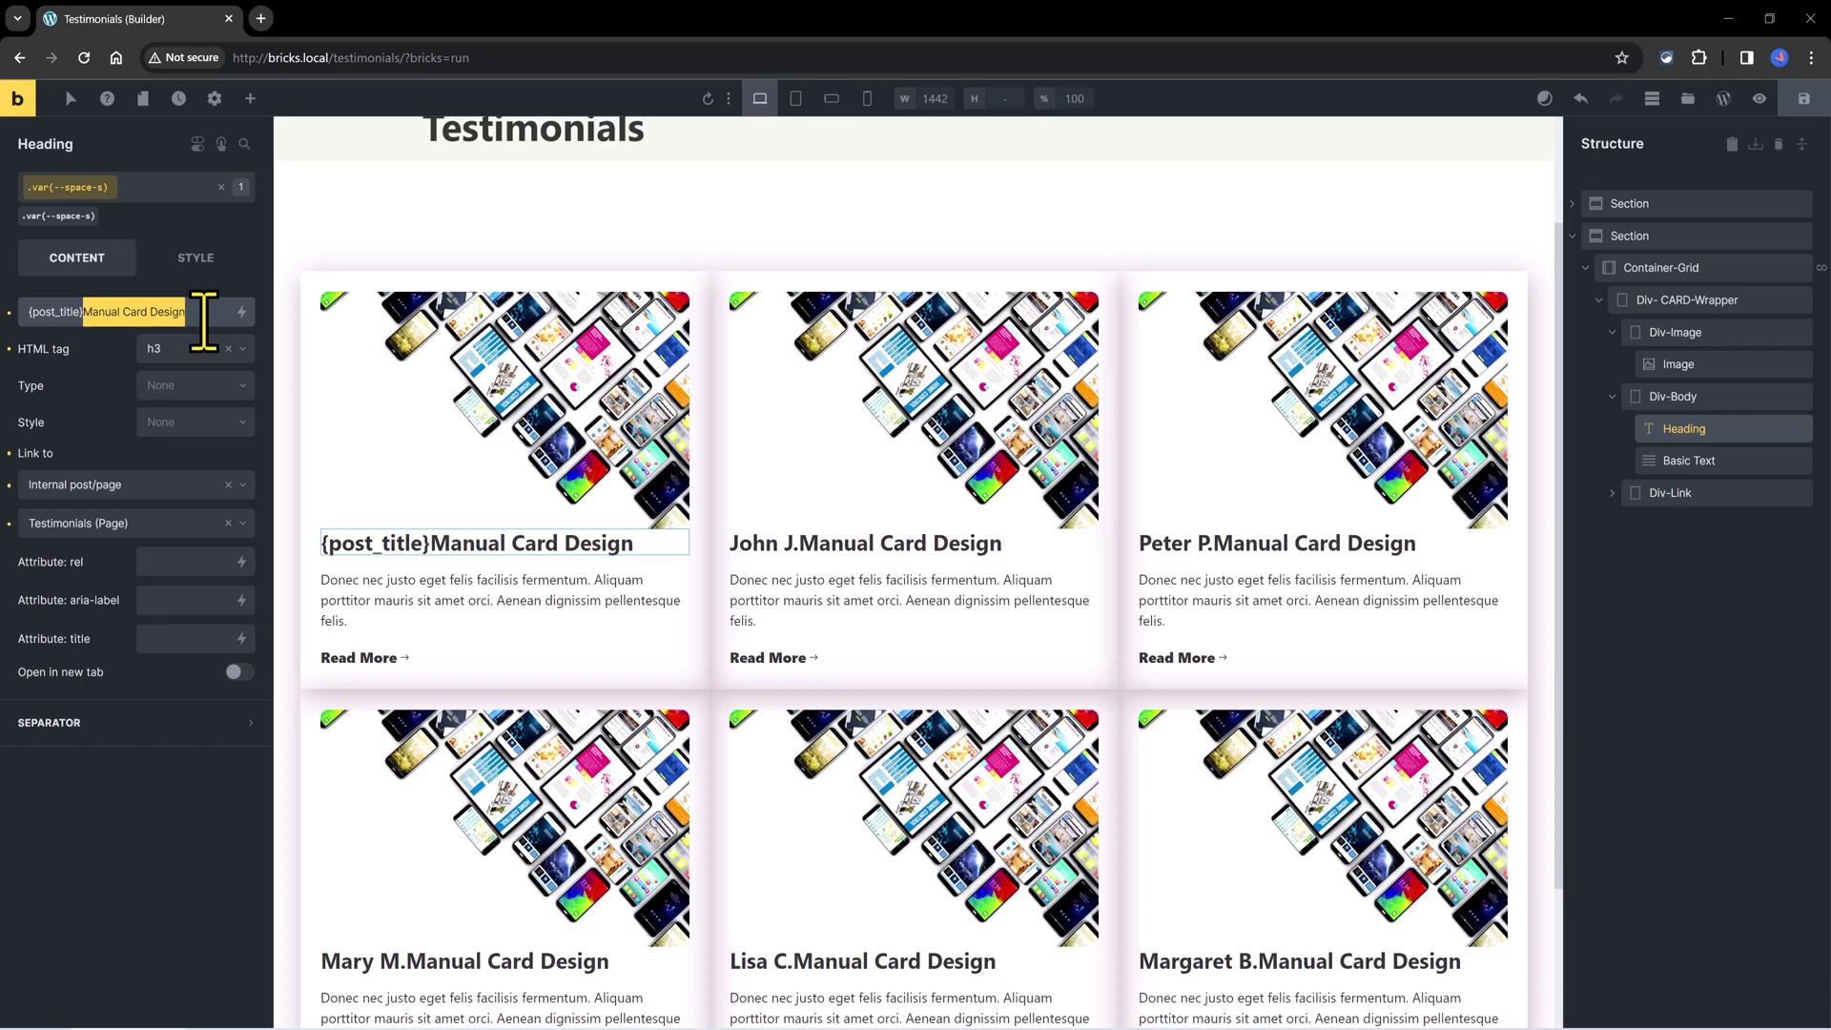
key("BackSpace")
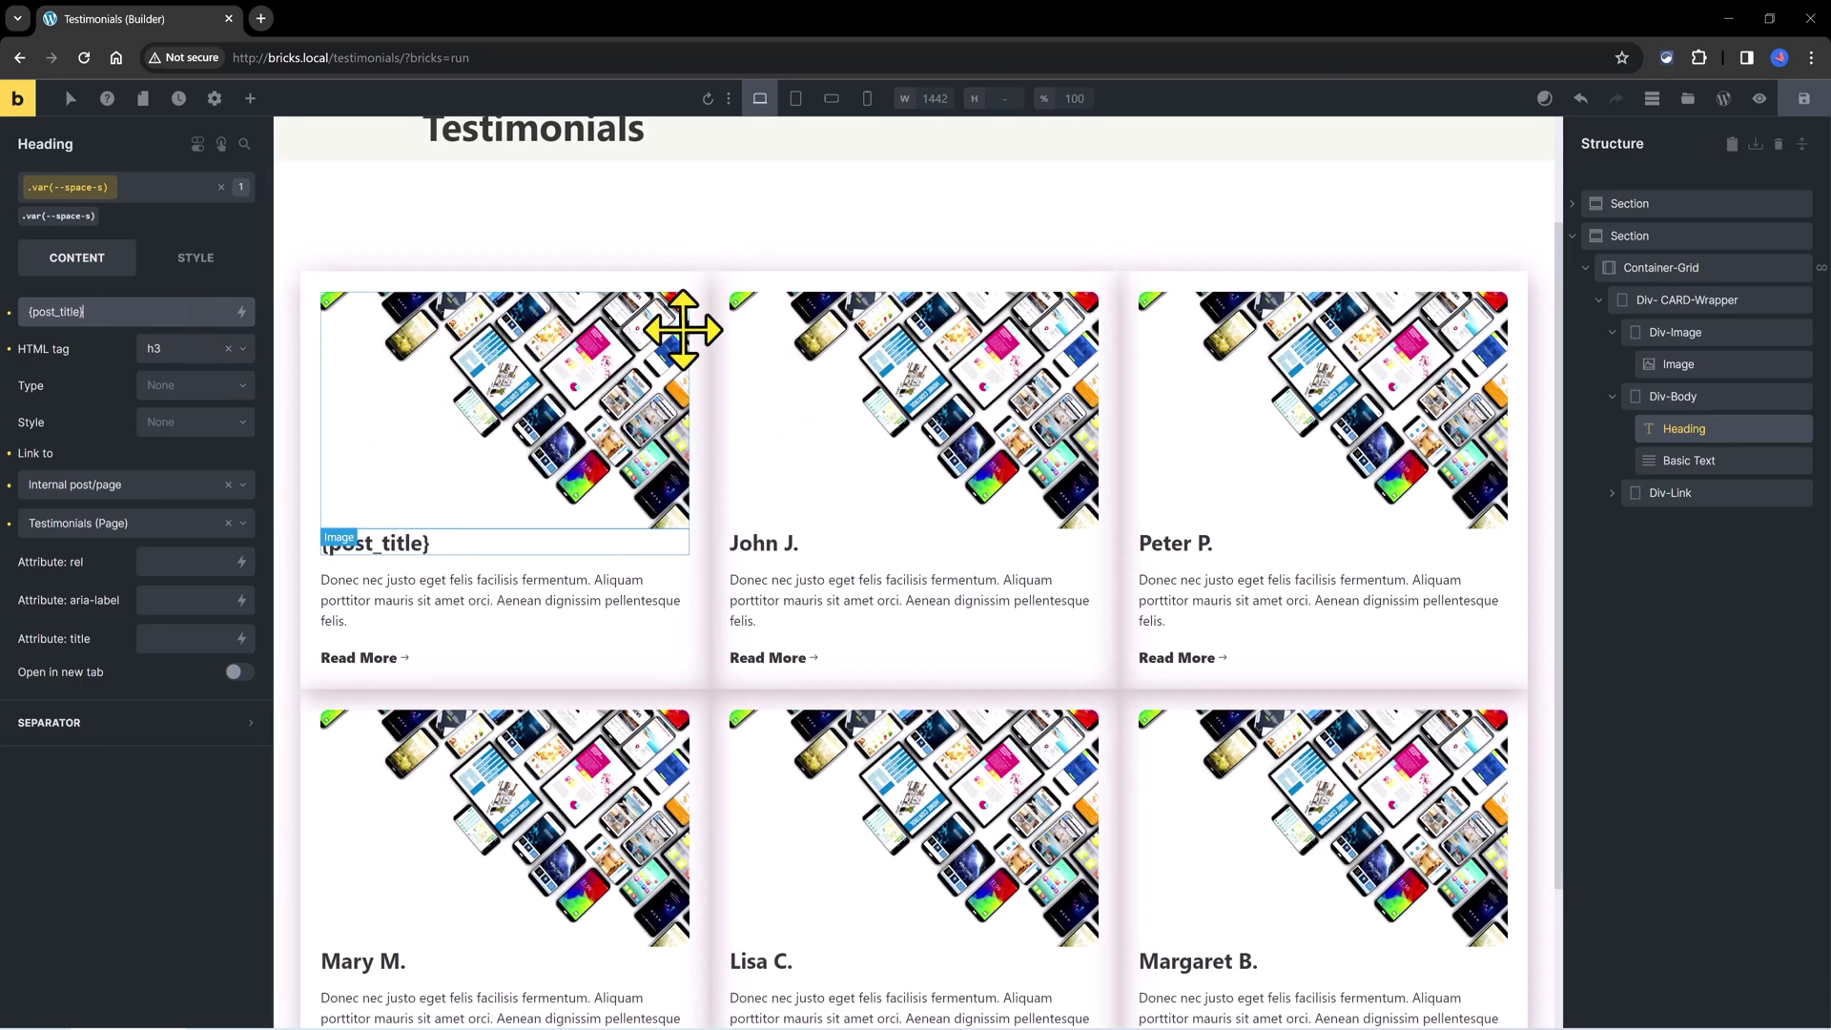
scroll(839, 360, "down", 2)
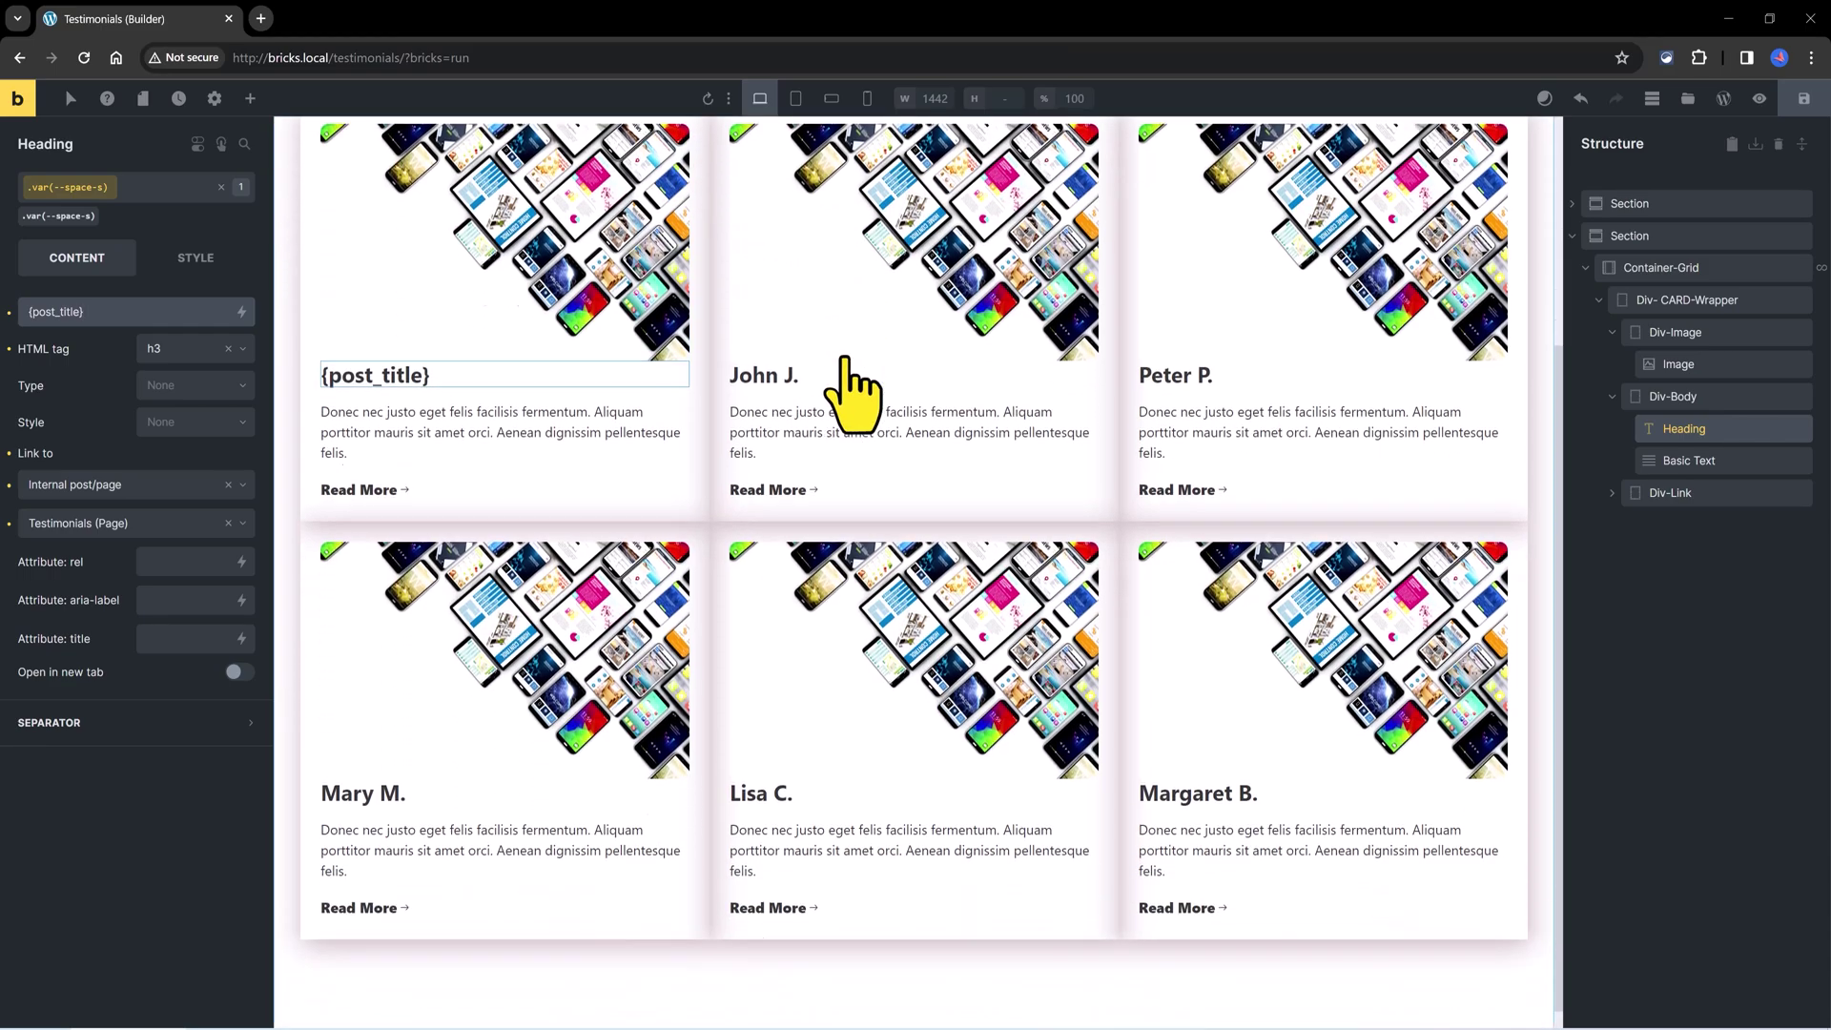
scroll(843, 358, "up", 1)
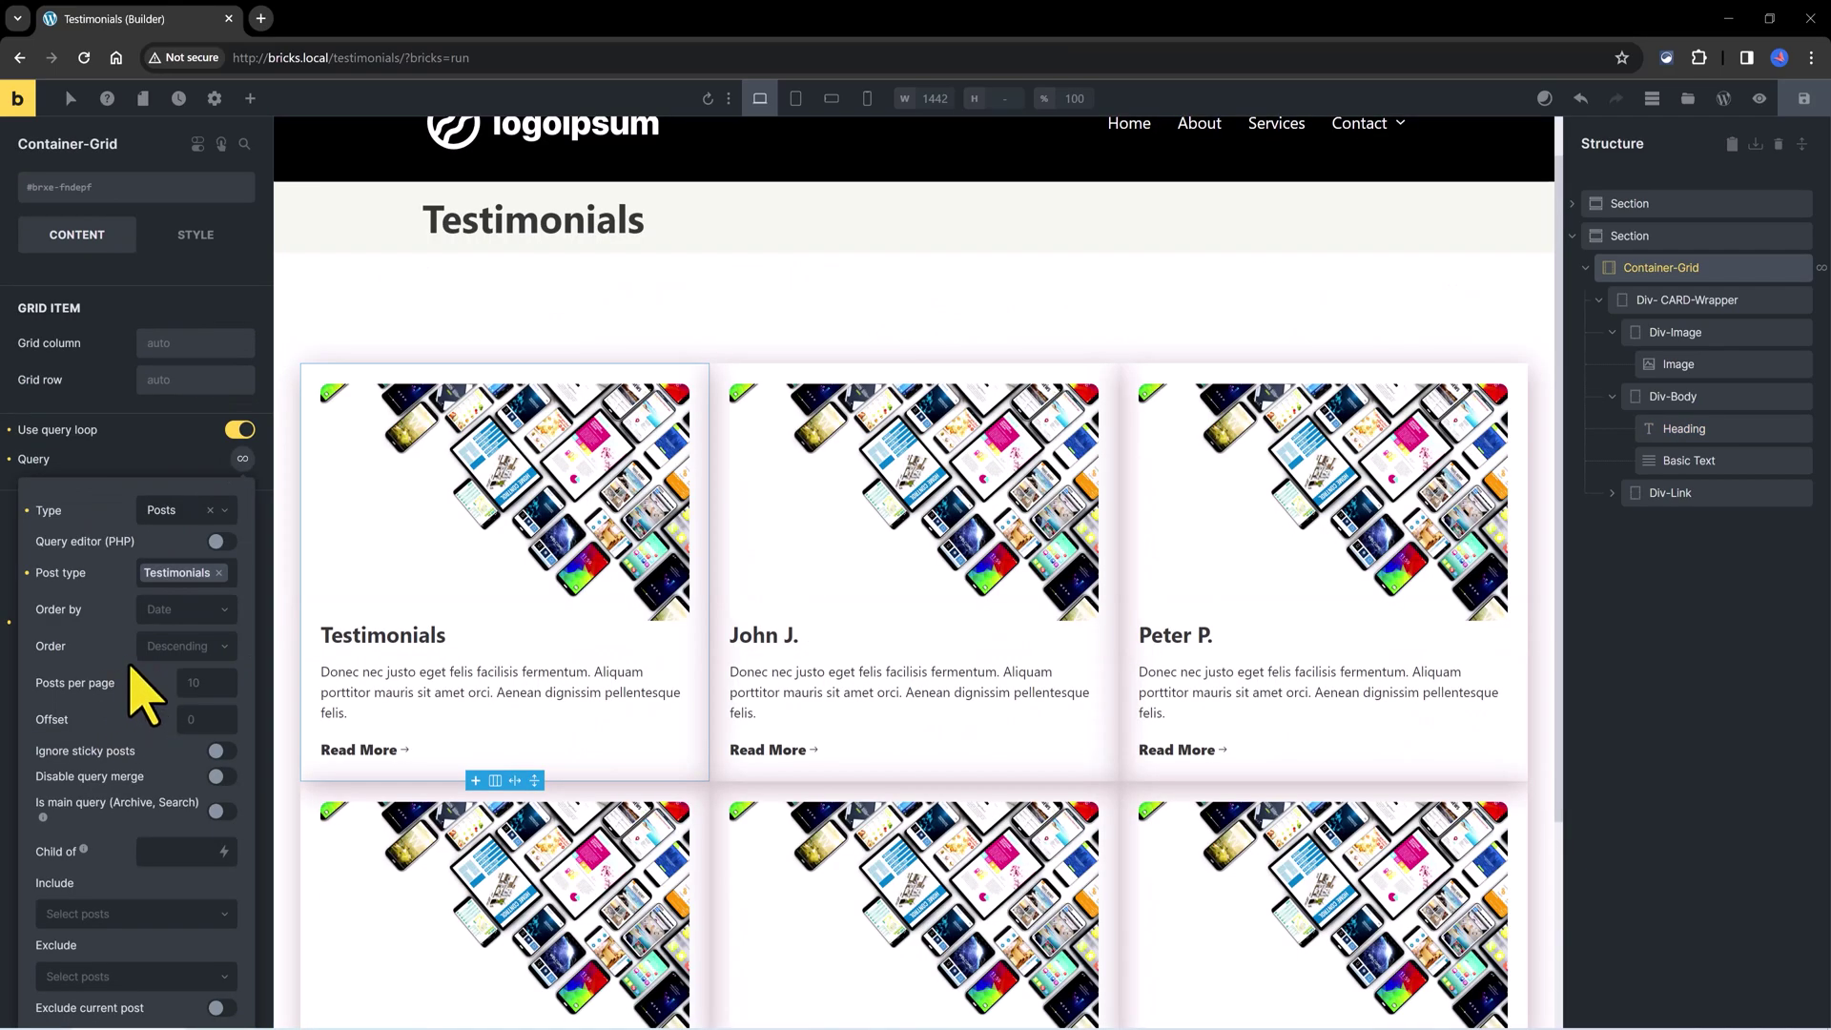
Set the Container-Grid query loop's Order to Ascending.
left_click(194, 646)
left_click(191, 673)
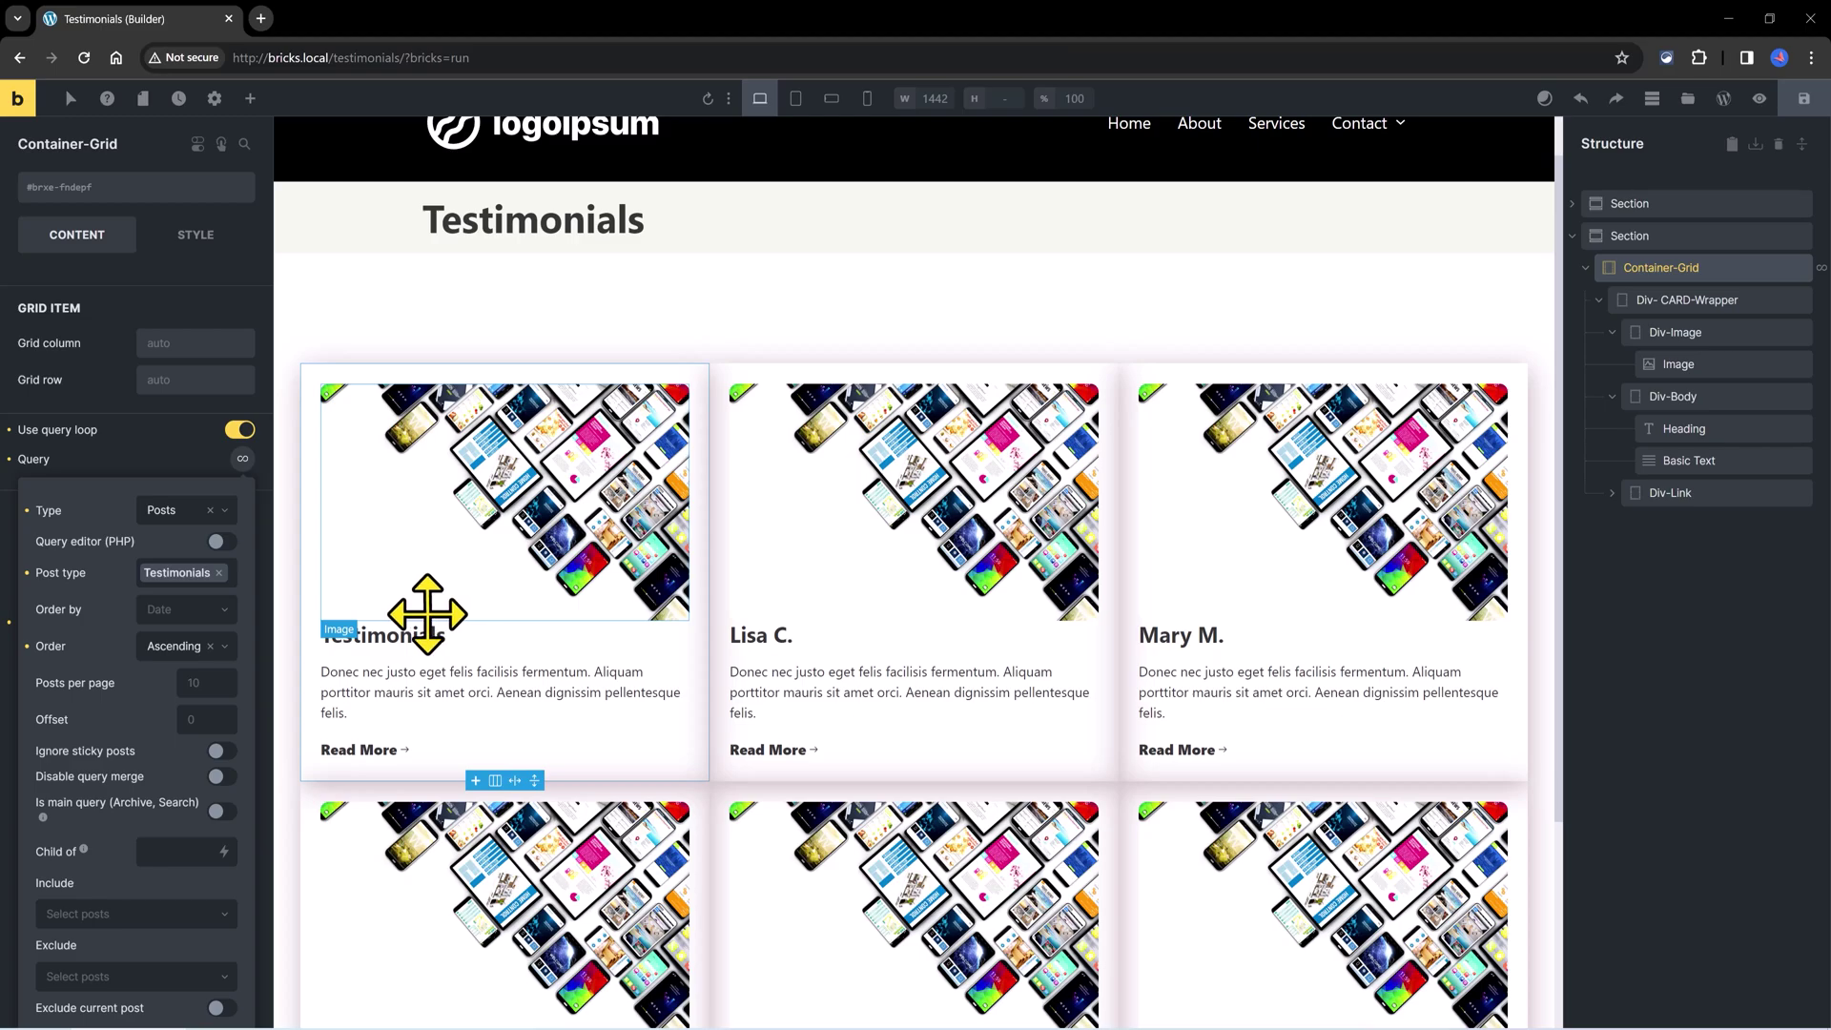
Replace the card's placeholder paragraph with the {acf_testimonial_text} dynamic tag.
left_click(396, 677)
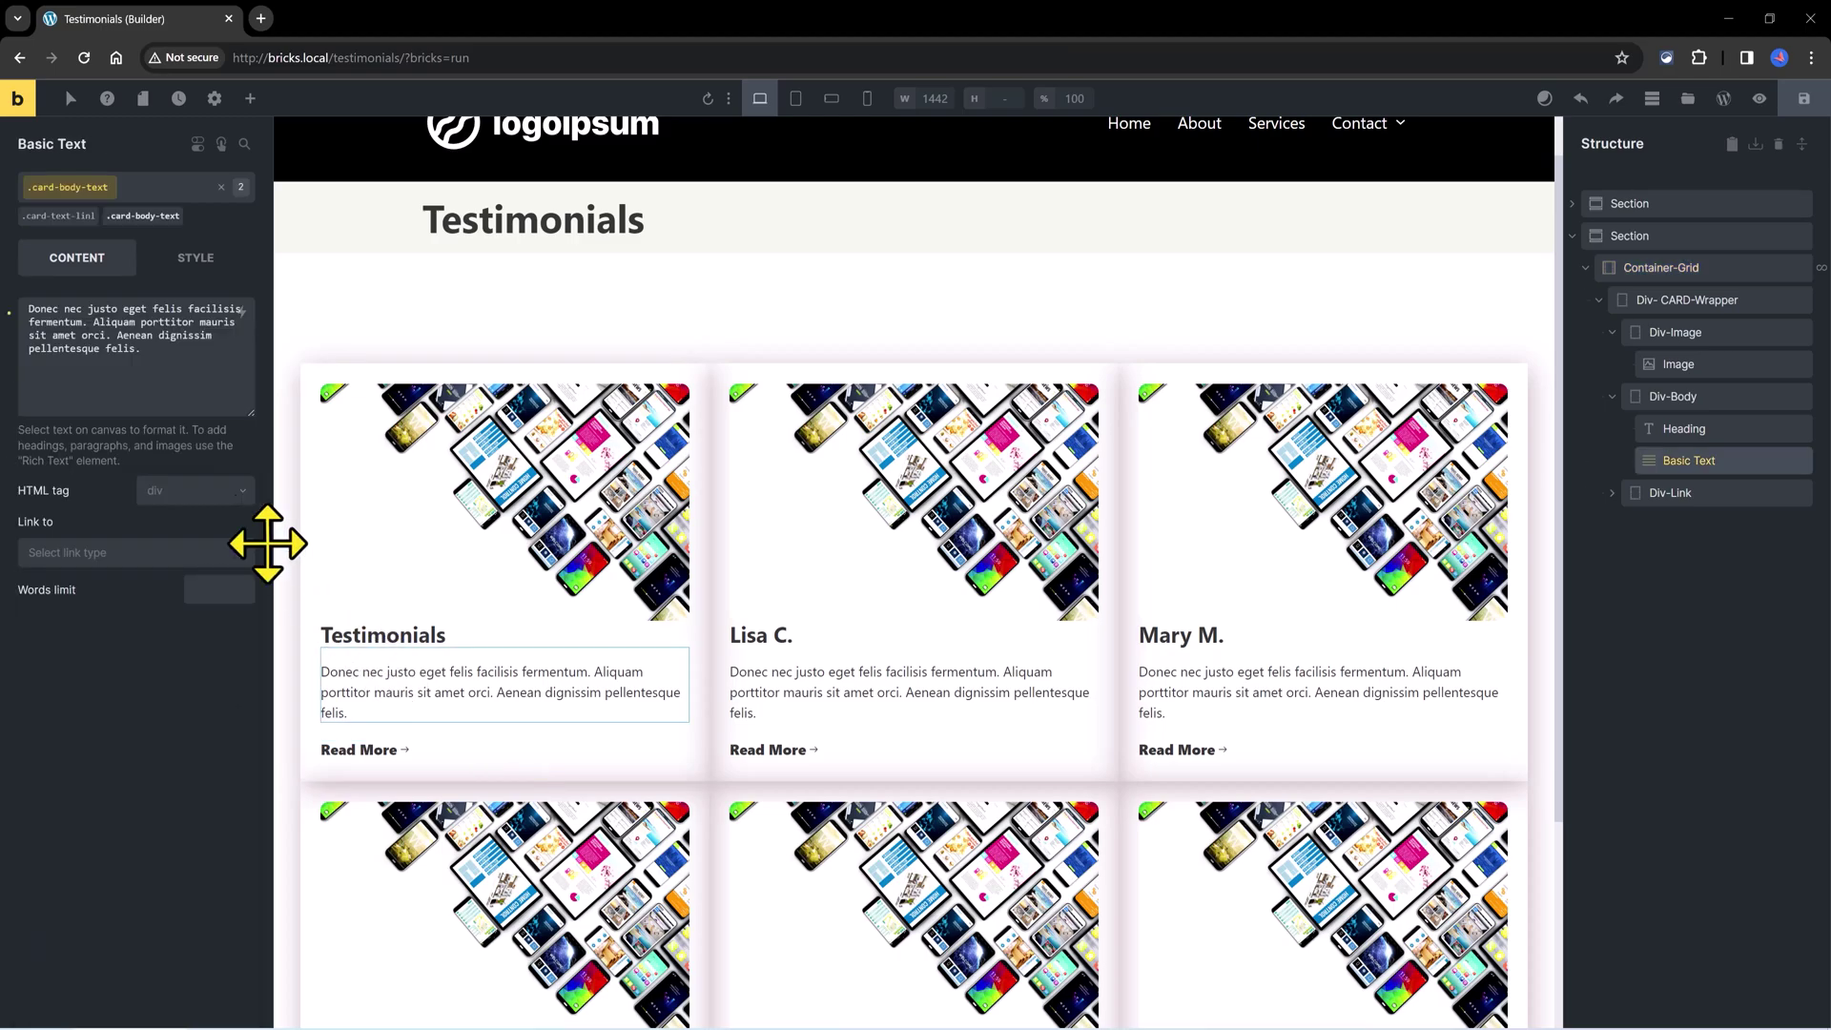
triple_click(46, 324)
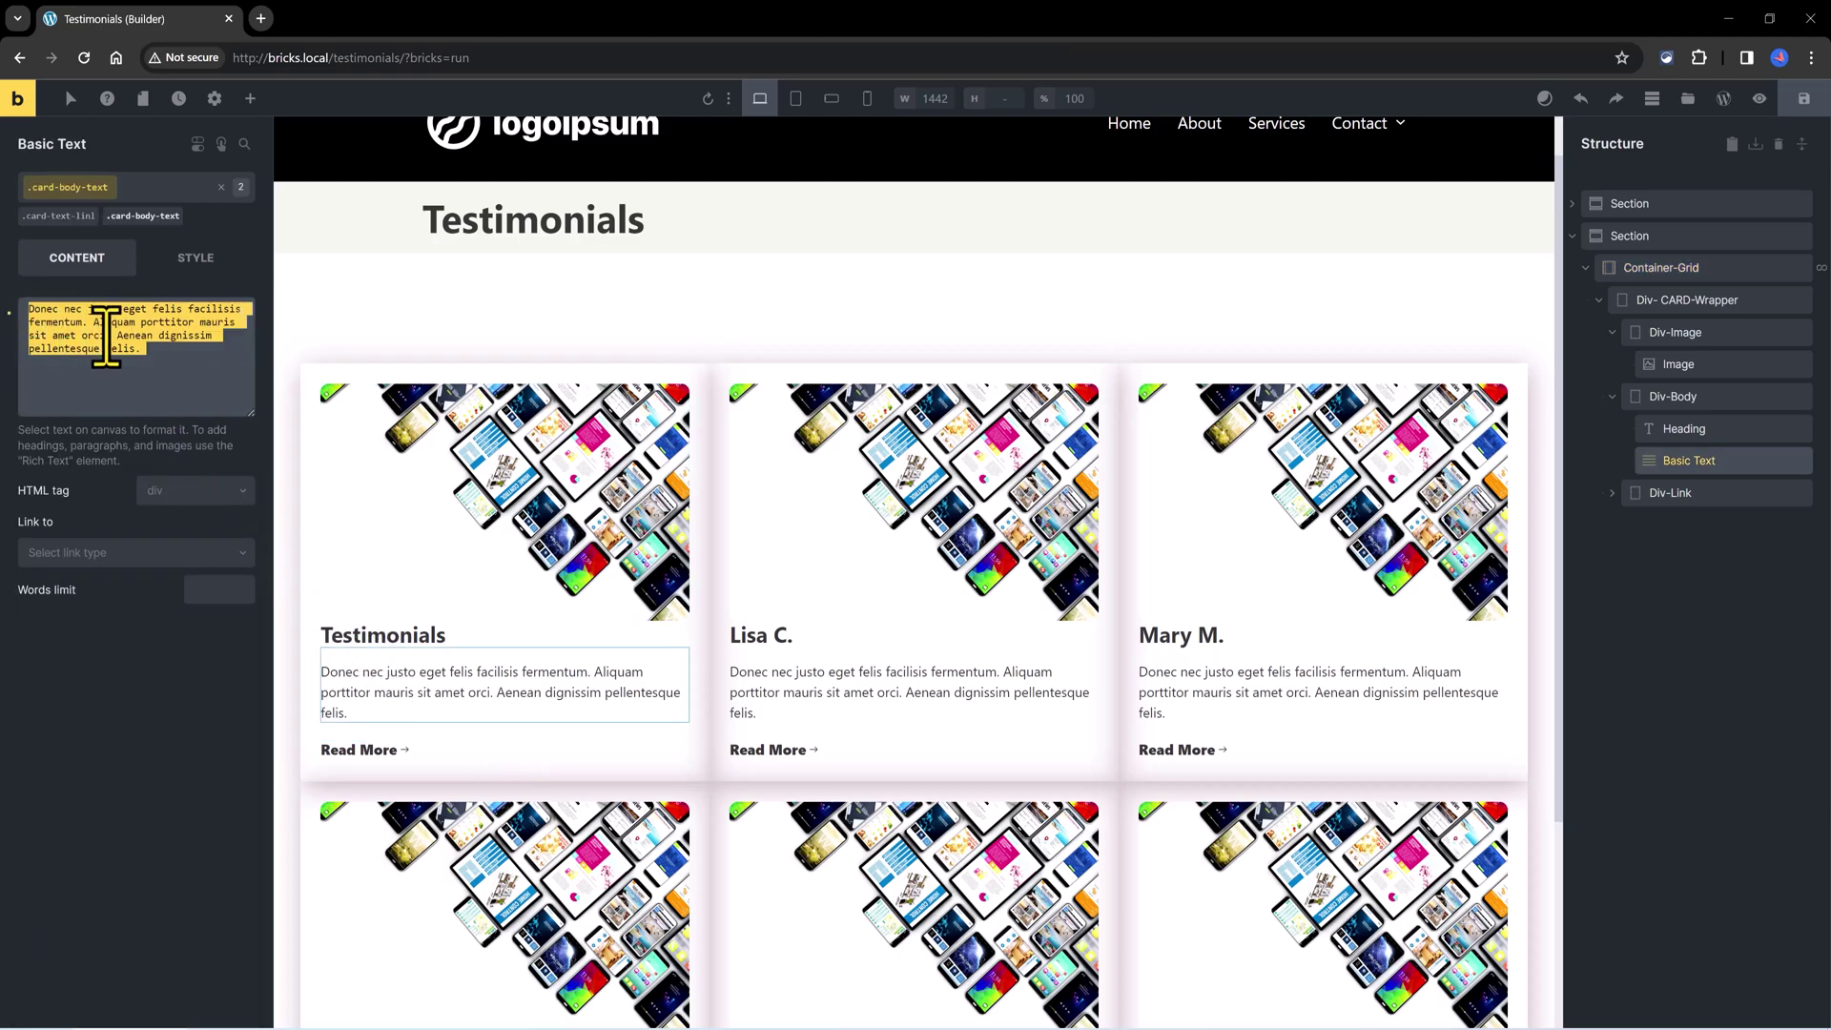
key("BackSpace")
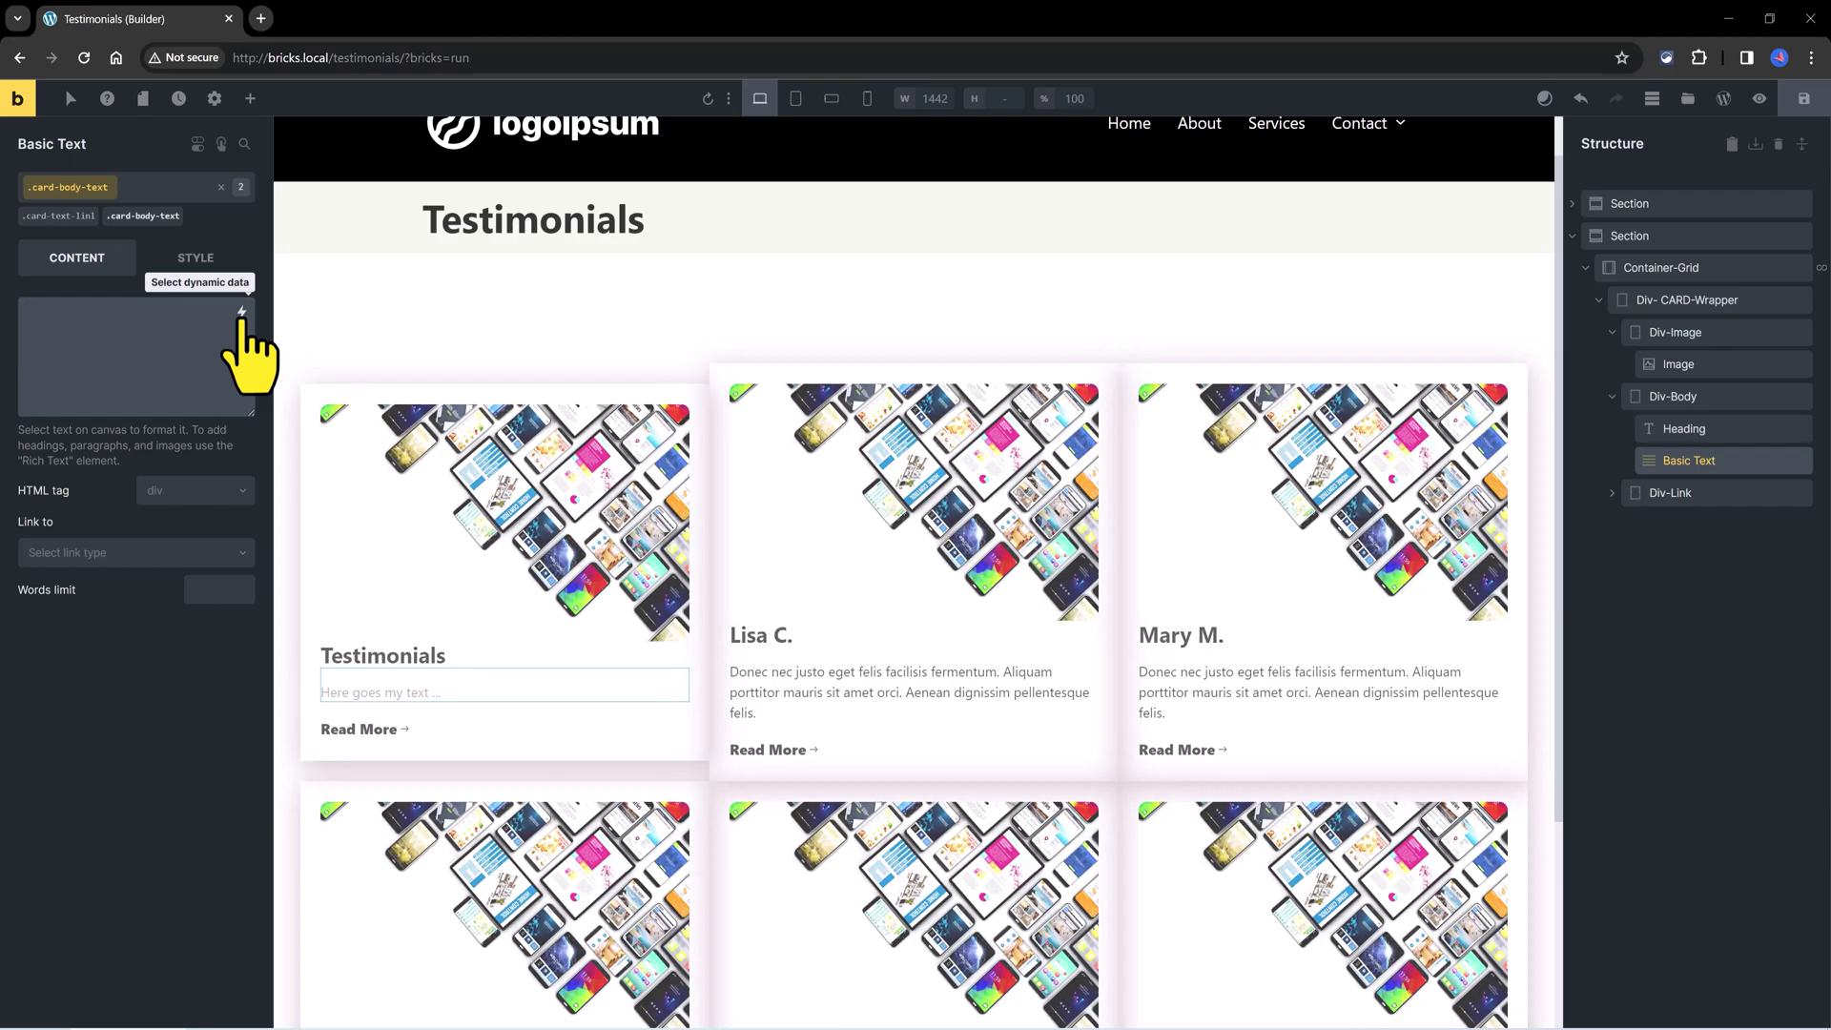
left_click(241, 313)
scroll(221, 597, "down", 5)
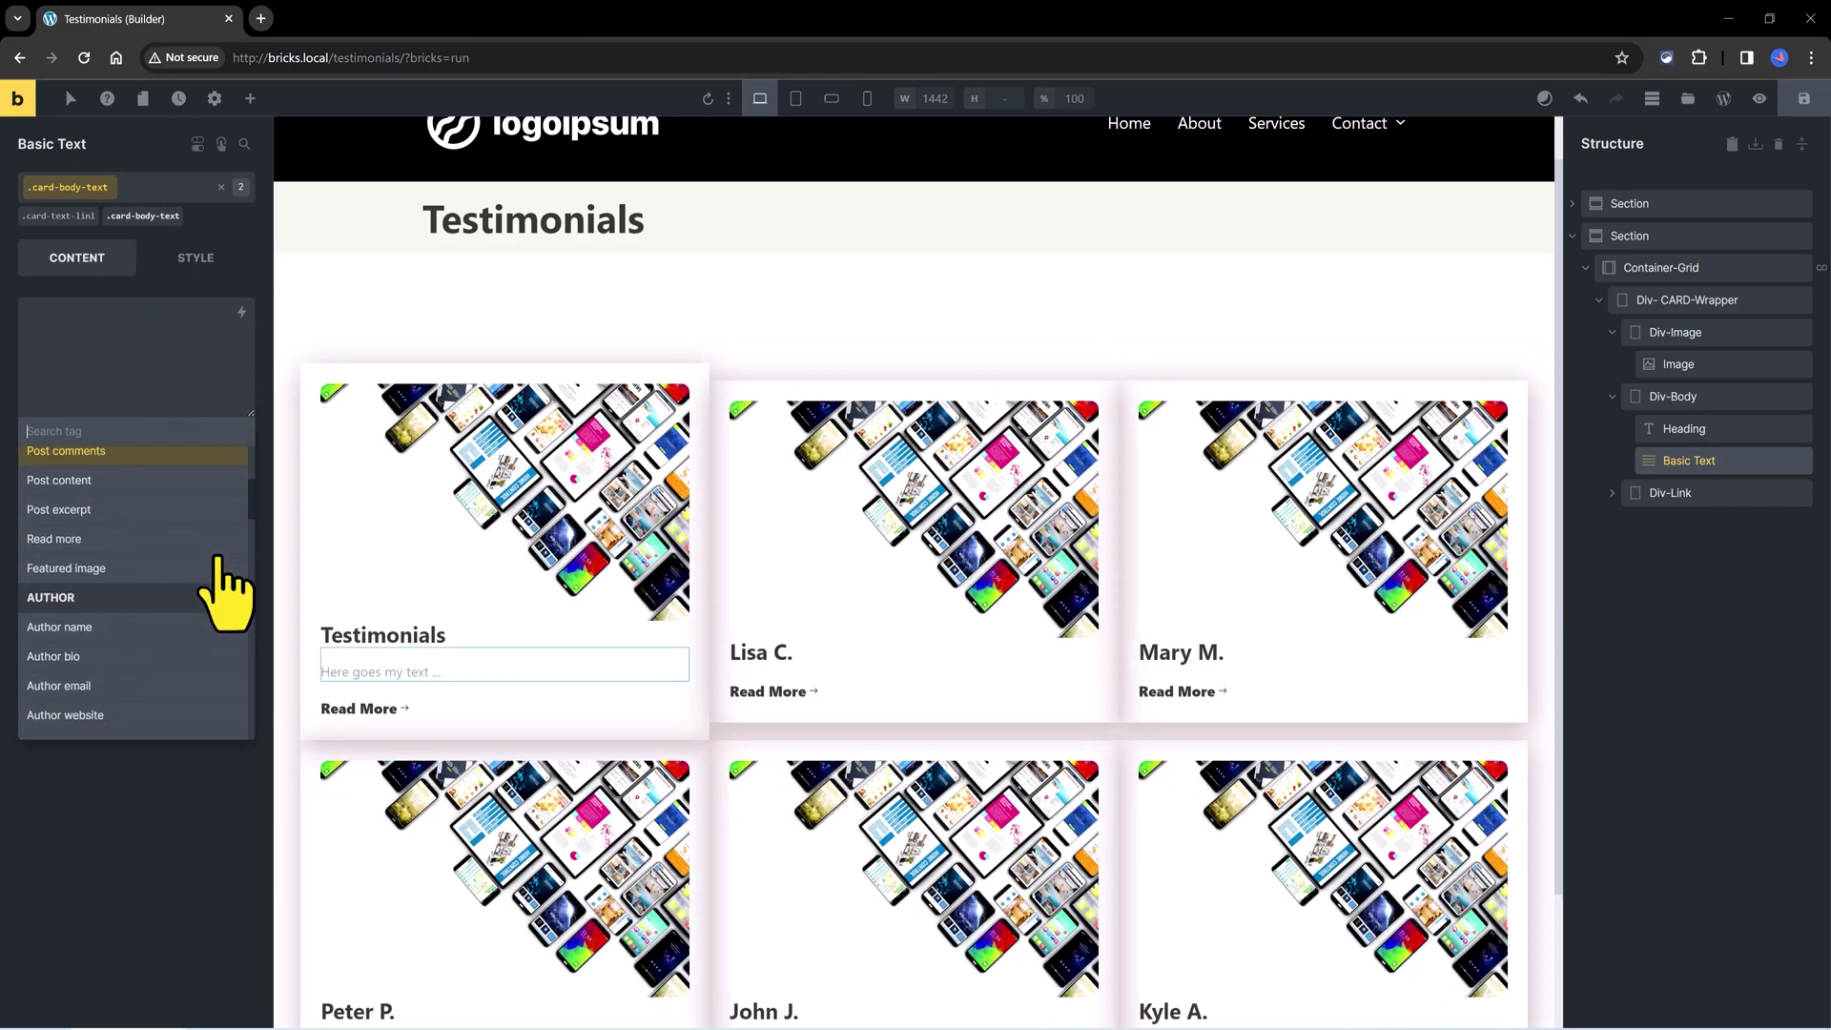
scroll(221, 634, "down", 6)
left_click(191, 668)
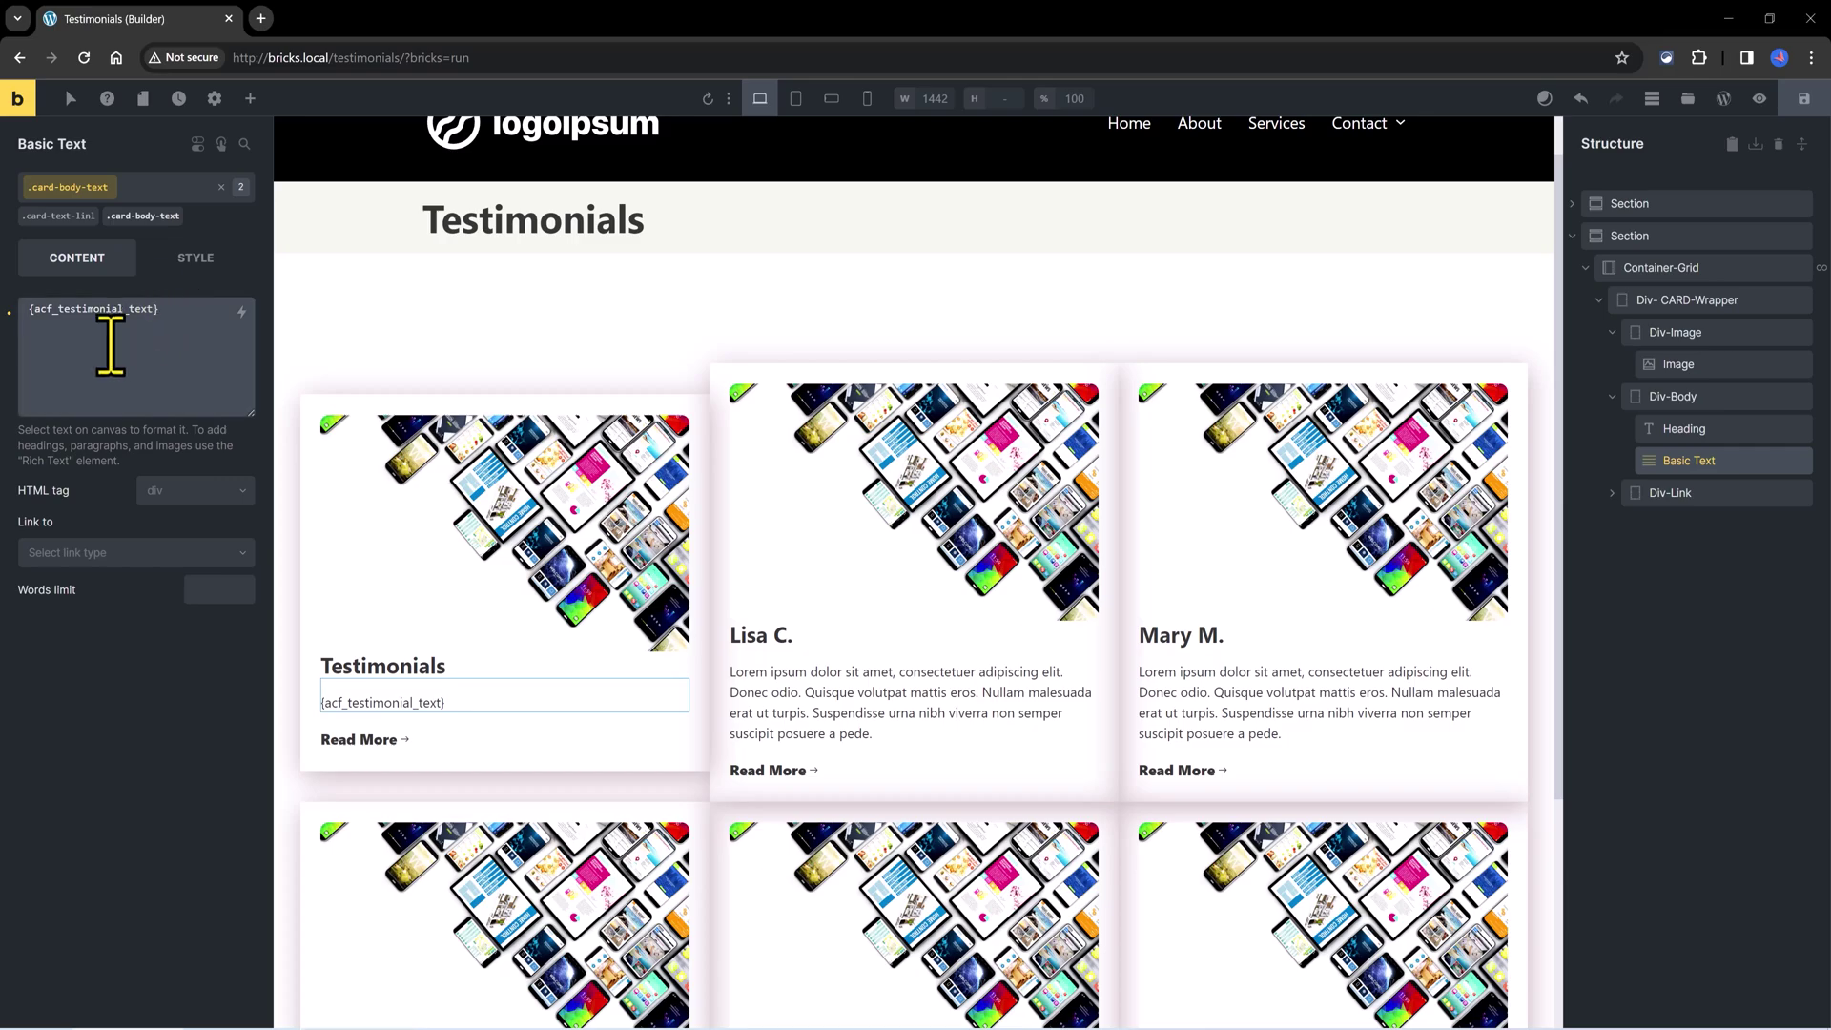
Add the {acf_testimonial_company} tag and '<br><br>Company NAme' line breaks to the text.
left_click(243, 313)
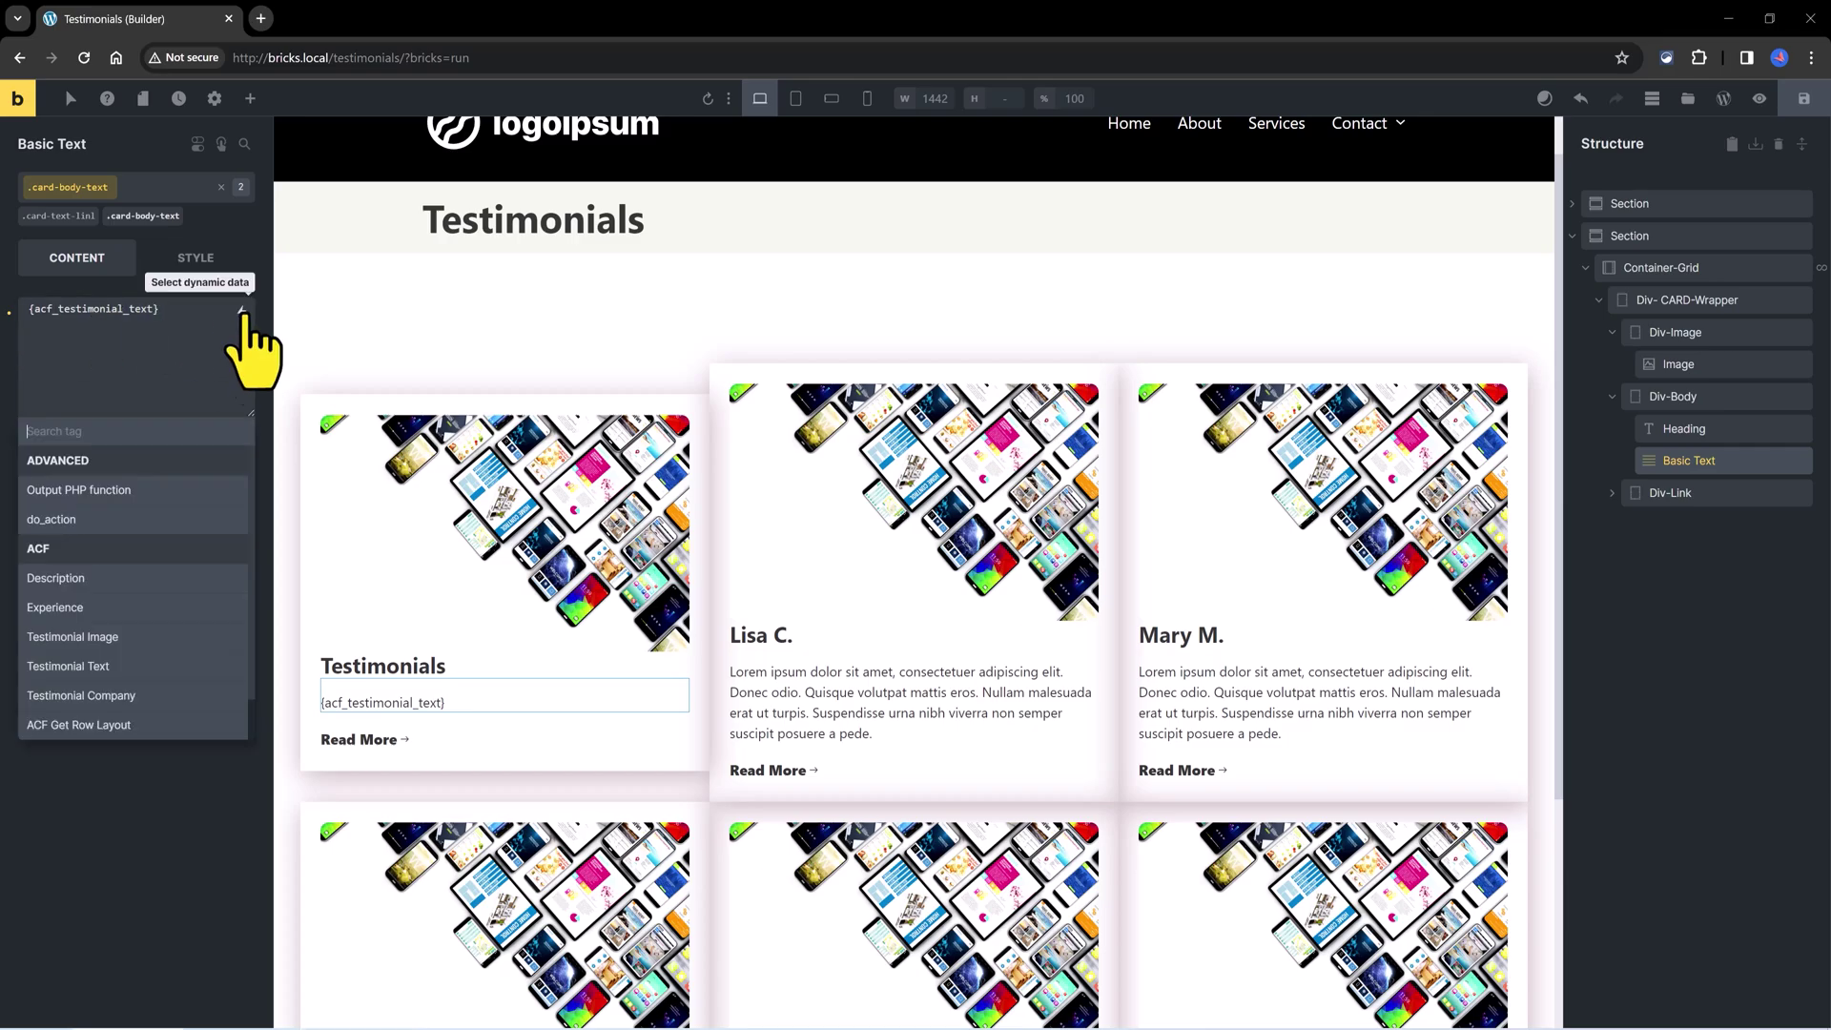
left_click(162, 695)
left_click(29, 339)
type("<br><br>")
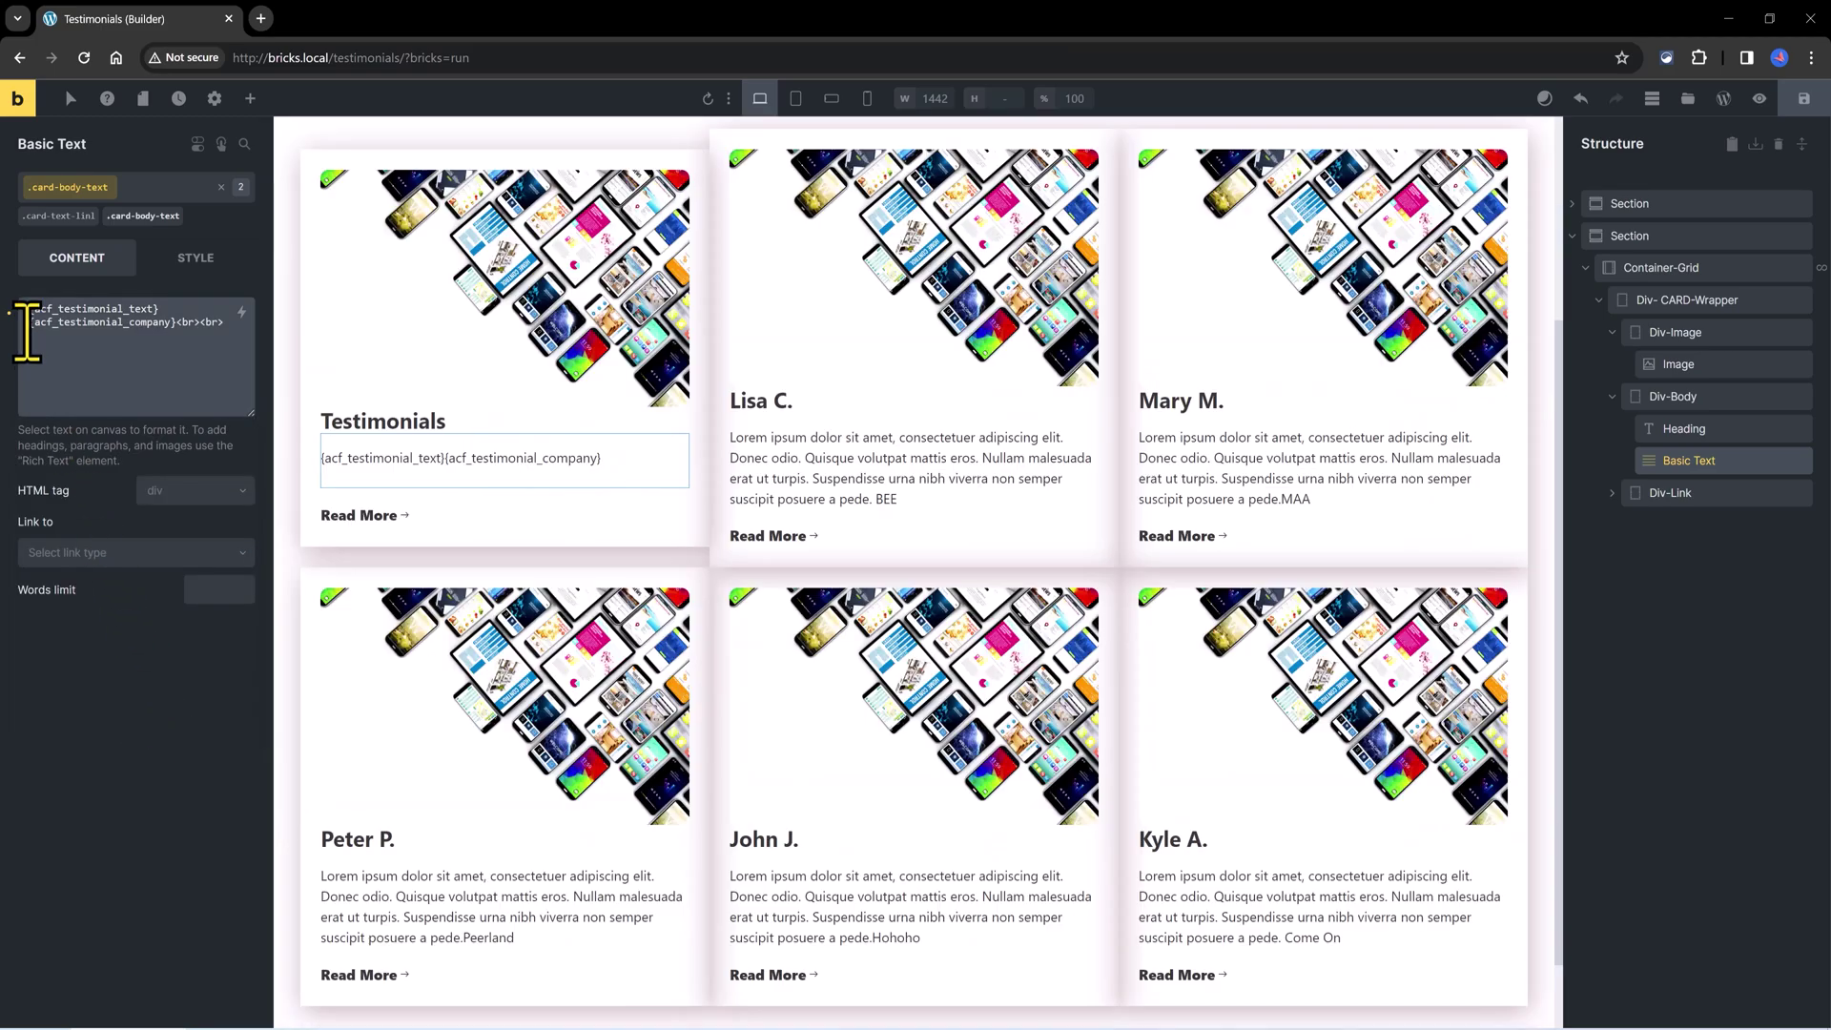
type("Company NAme")
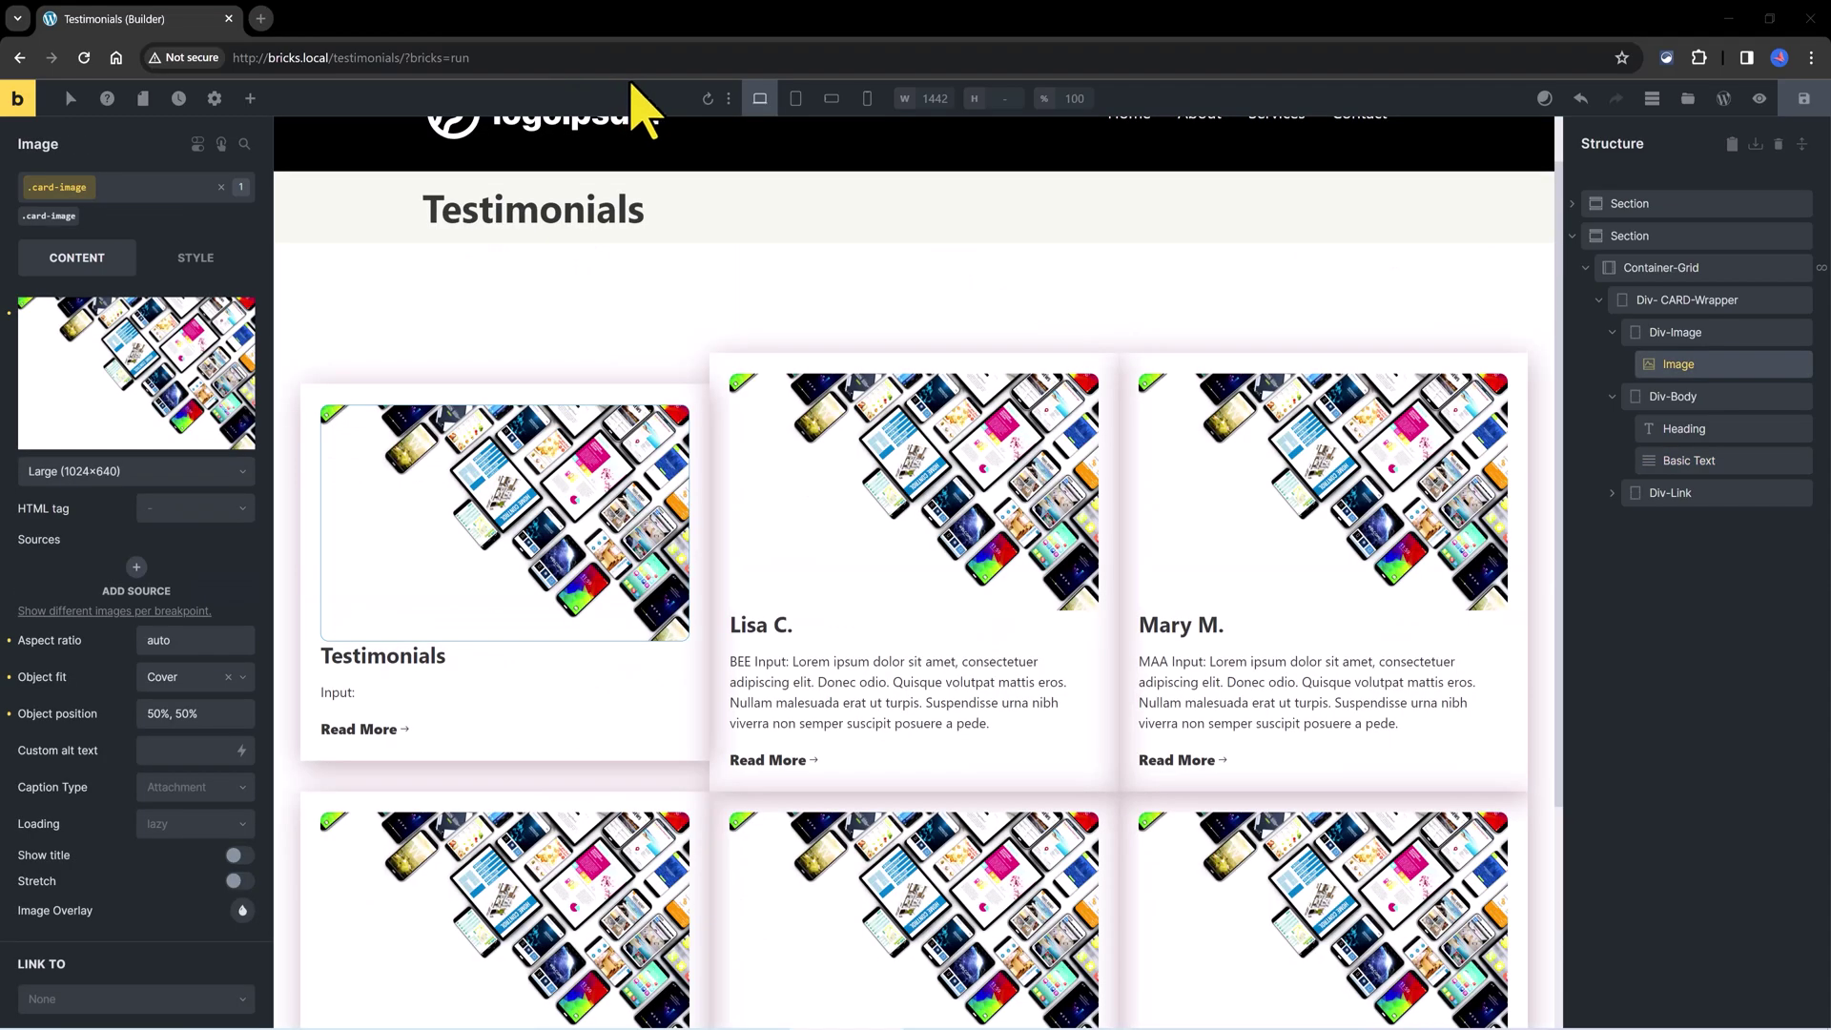
Save the page and check each card's company and testimonial text in the front-end preview, then close it.
left_click(1803, 98)
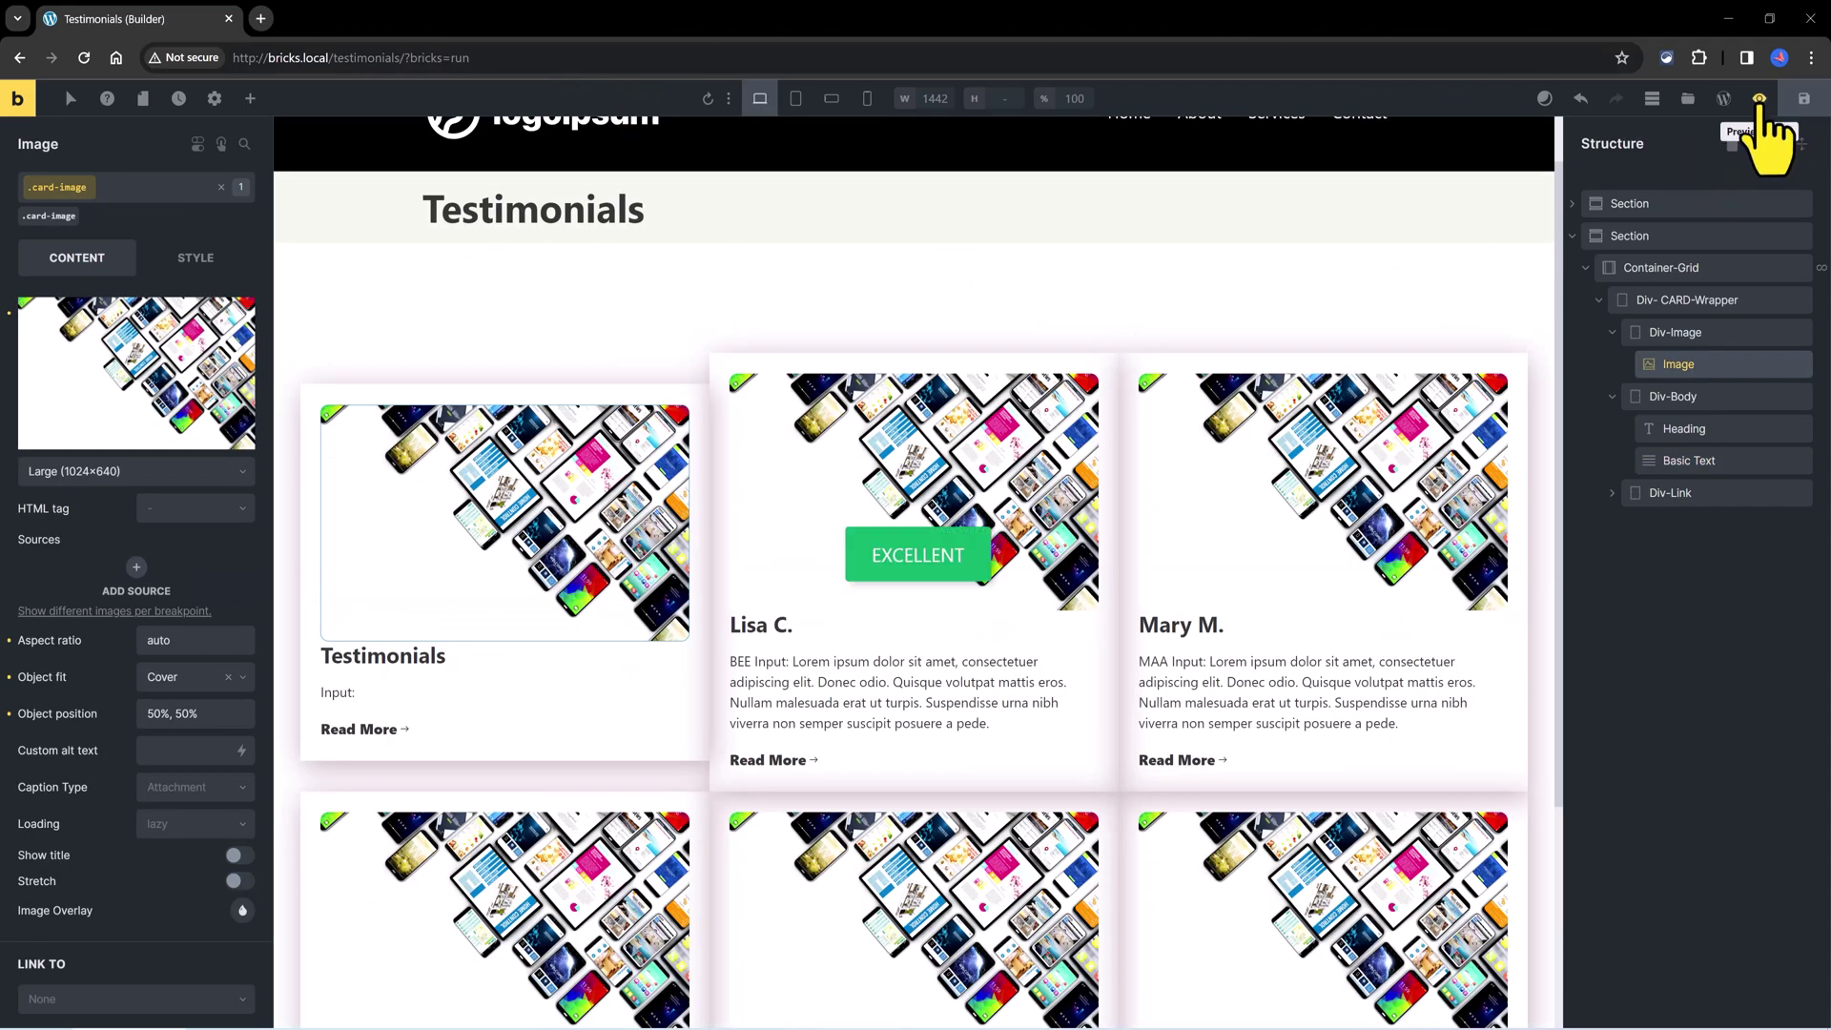
left_click(1760, 99)
scroll(1803, 286, "down", 5)
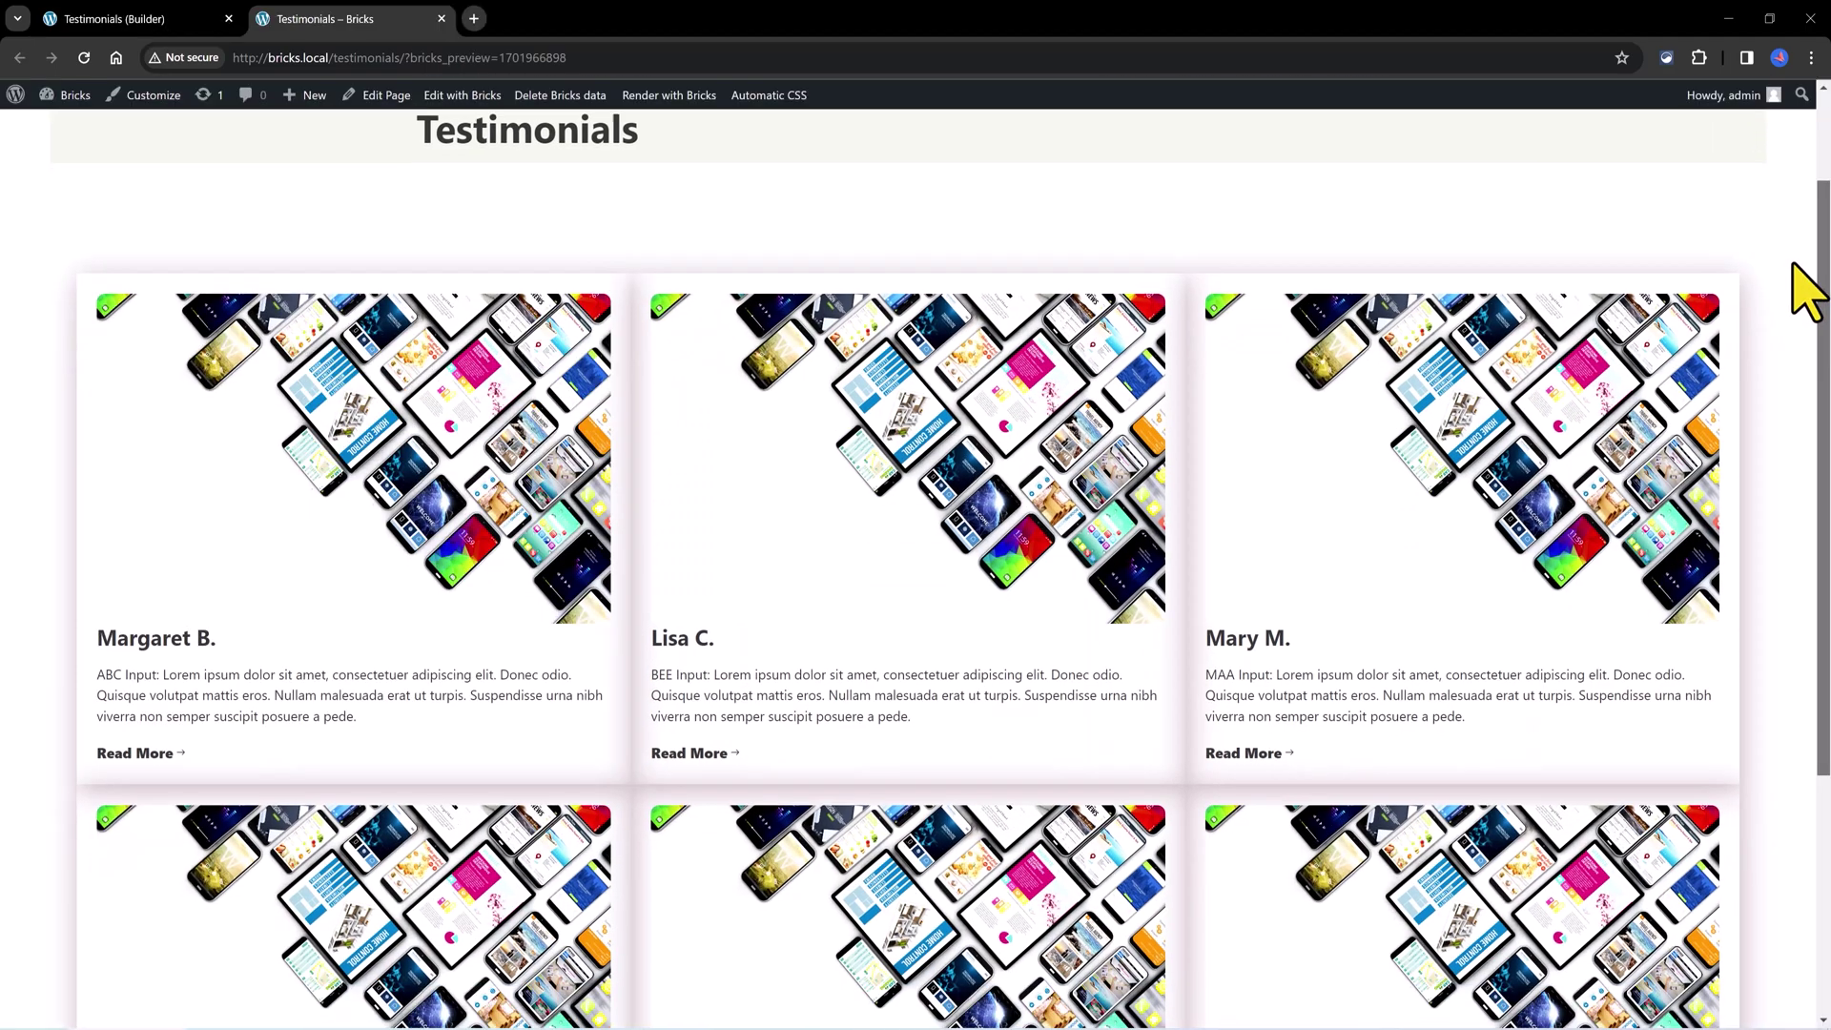
scroll(1780, 477, "down", 2)
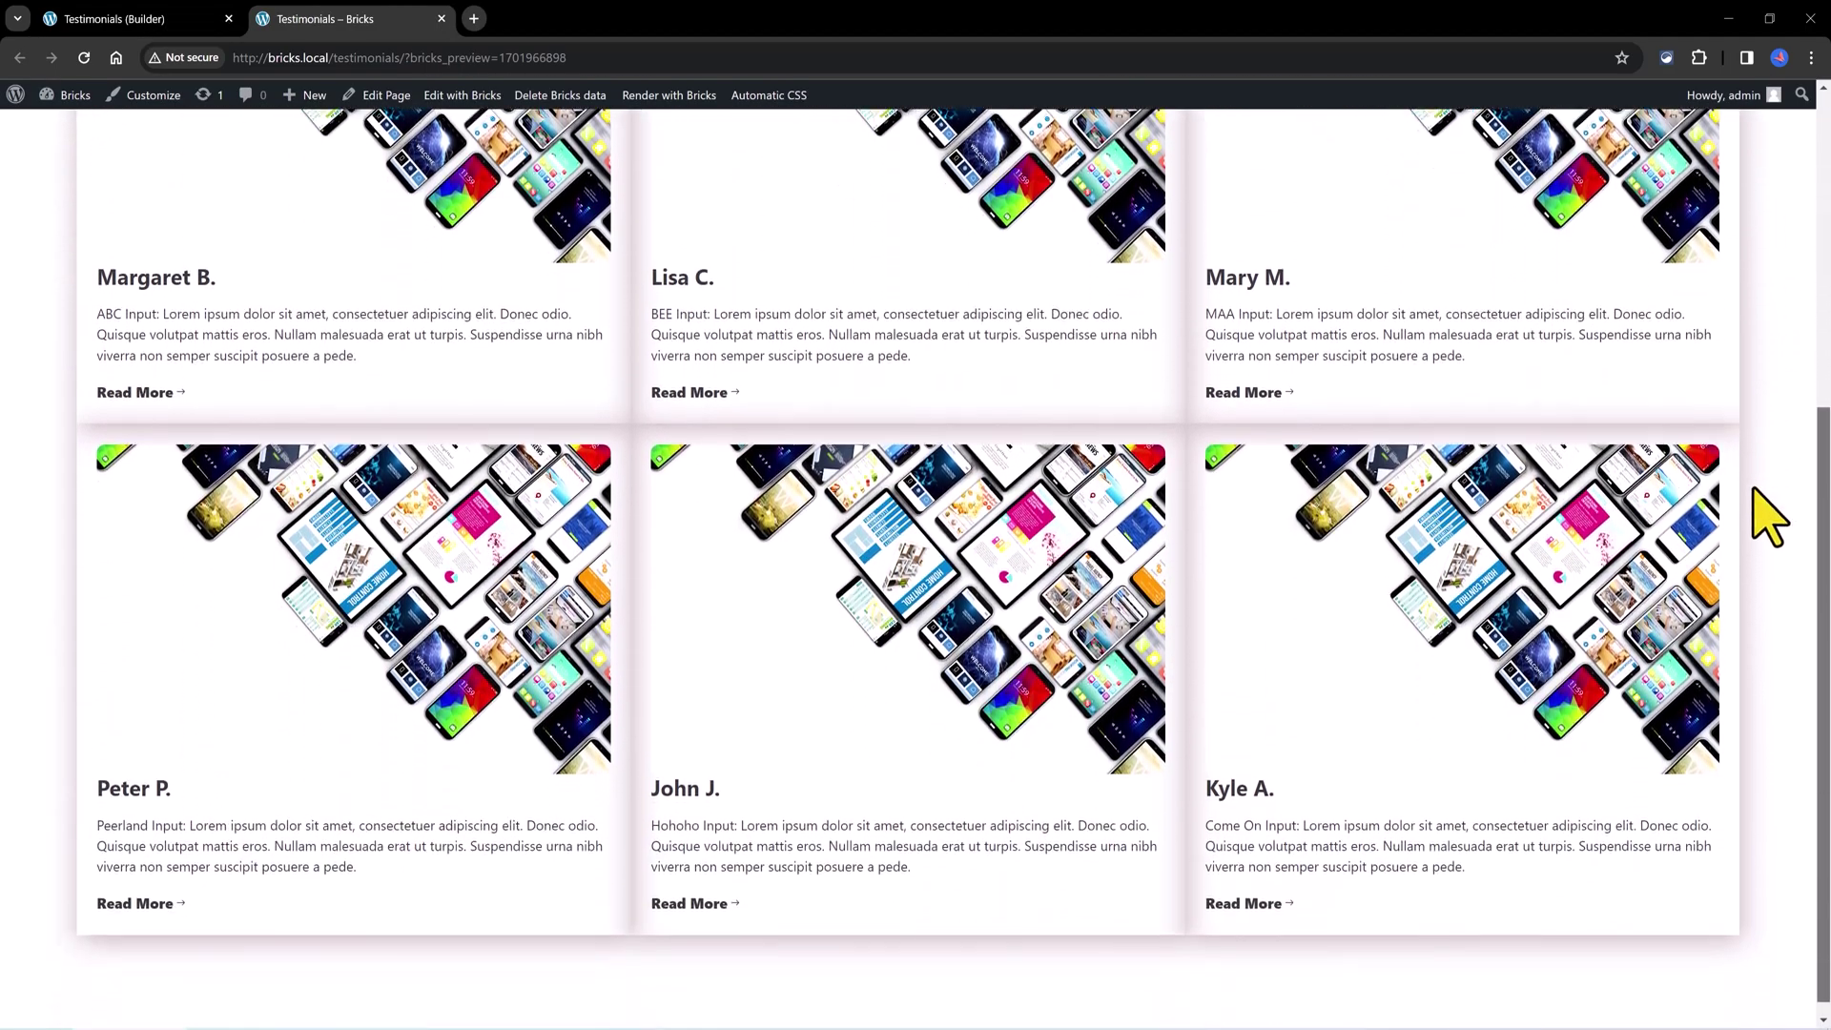
scroll(1771, 515, "up", 2)
scroll(1780, 382, "up", 3)
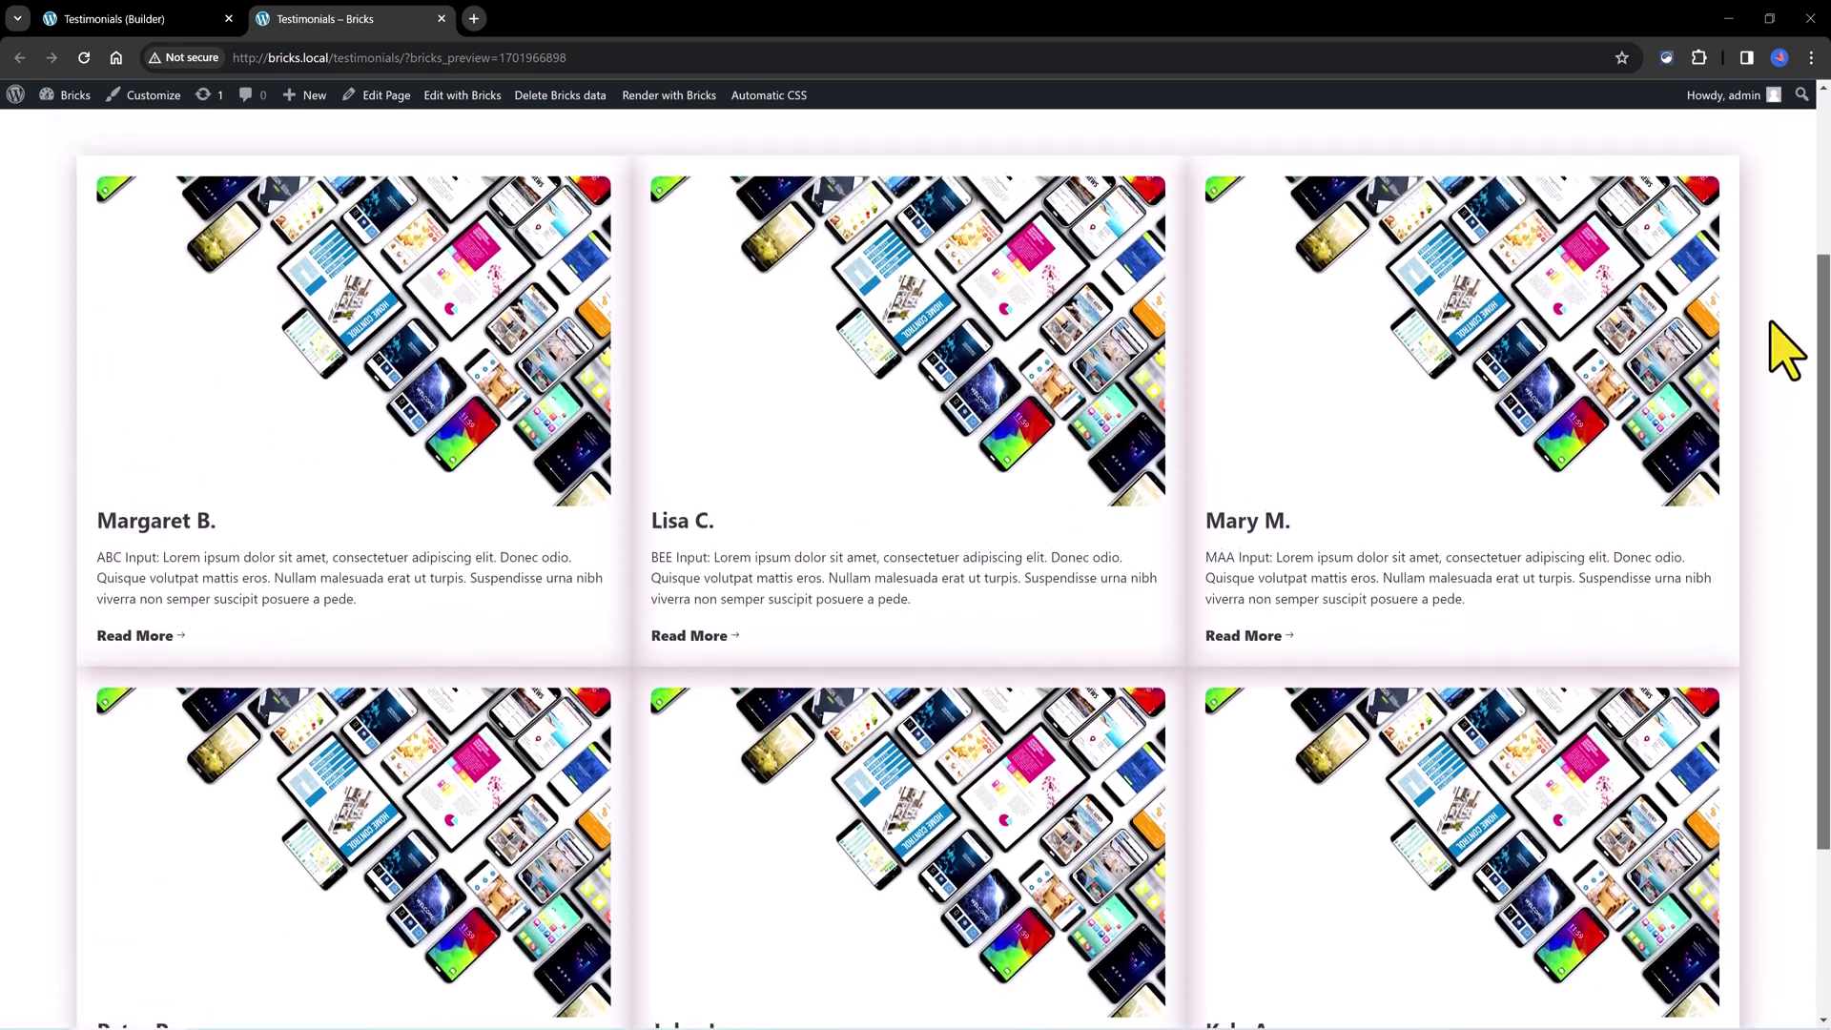
key("ctrl+w")
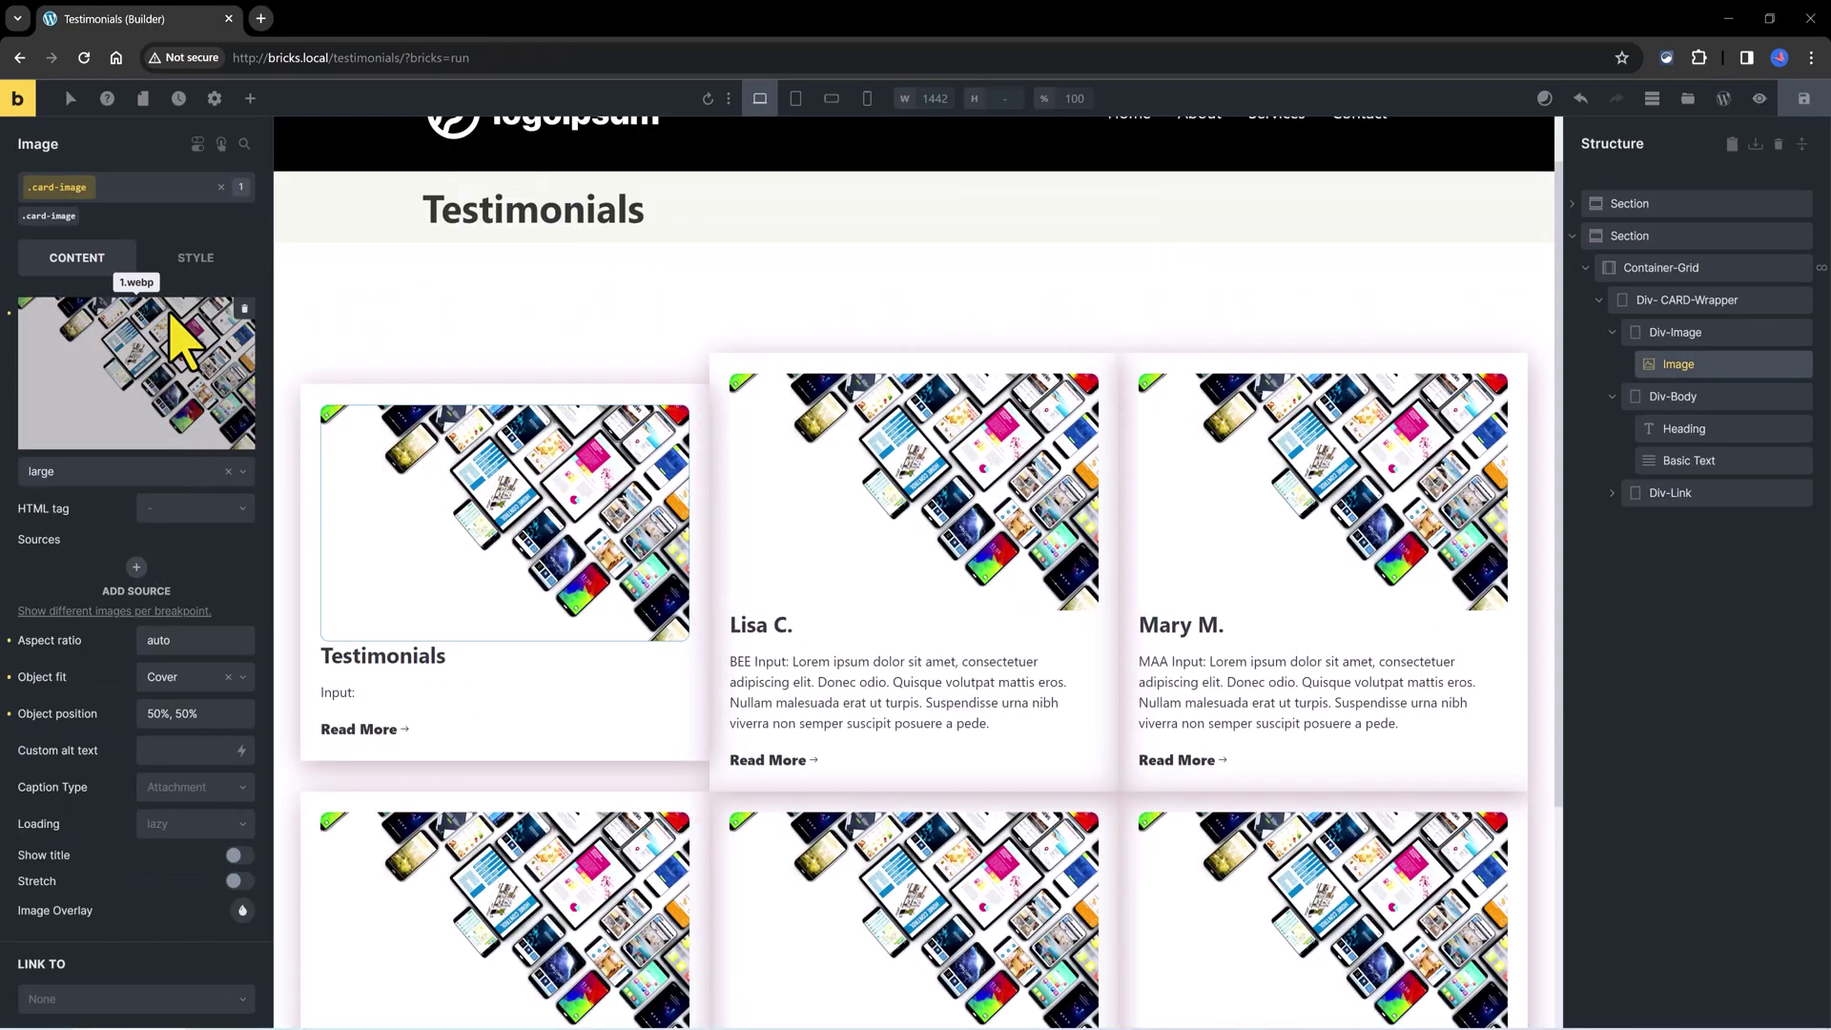
Replace the static card image with the dynamic Testimonial Image field {acf_testimonial_image}.
left_click(245, 329)
left_click(243, 373)
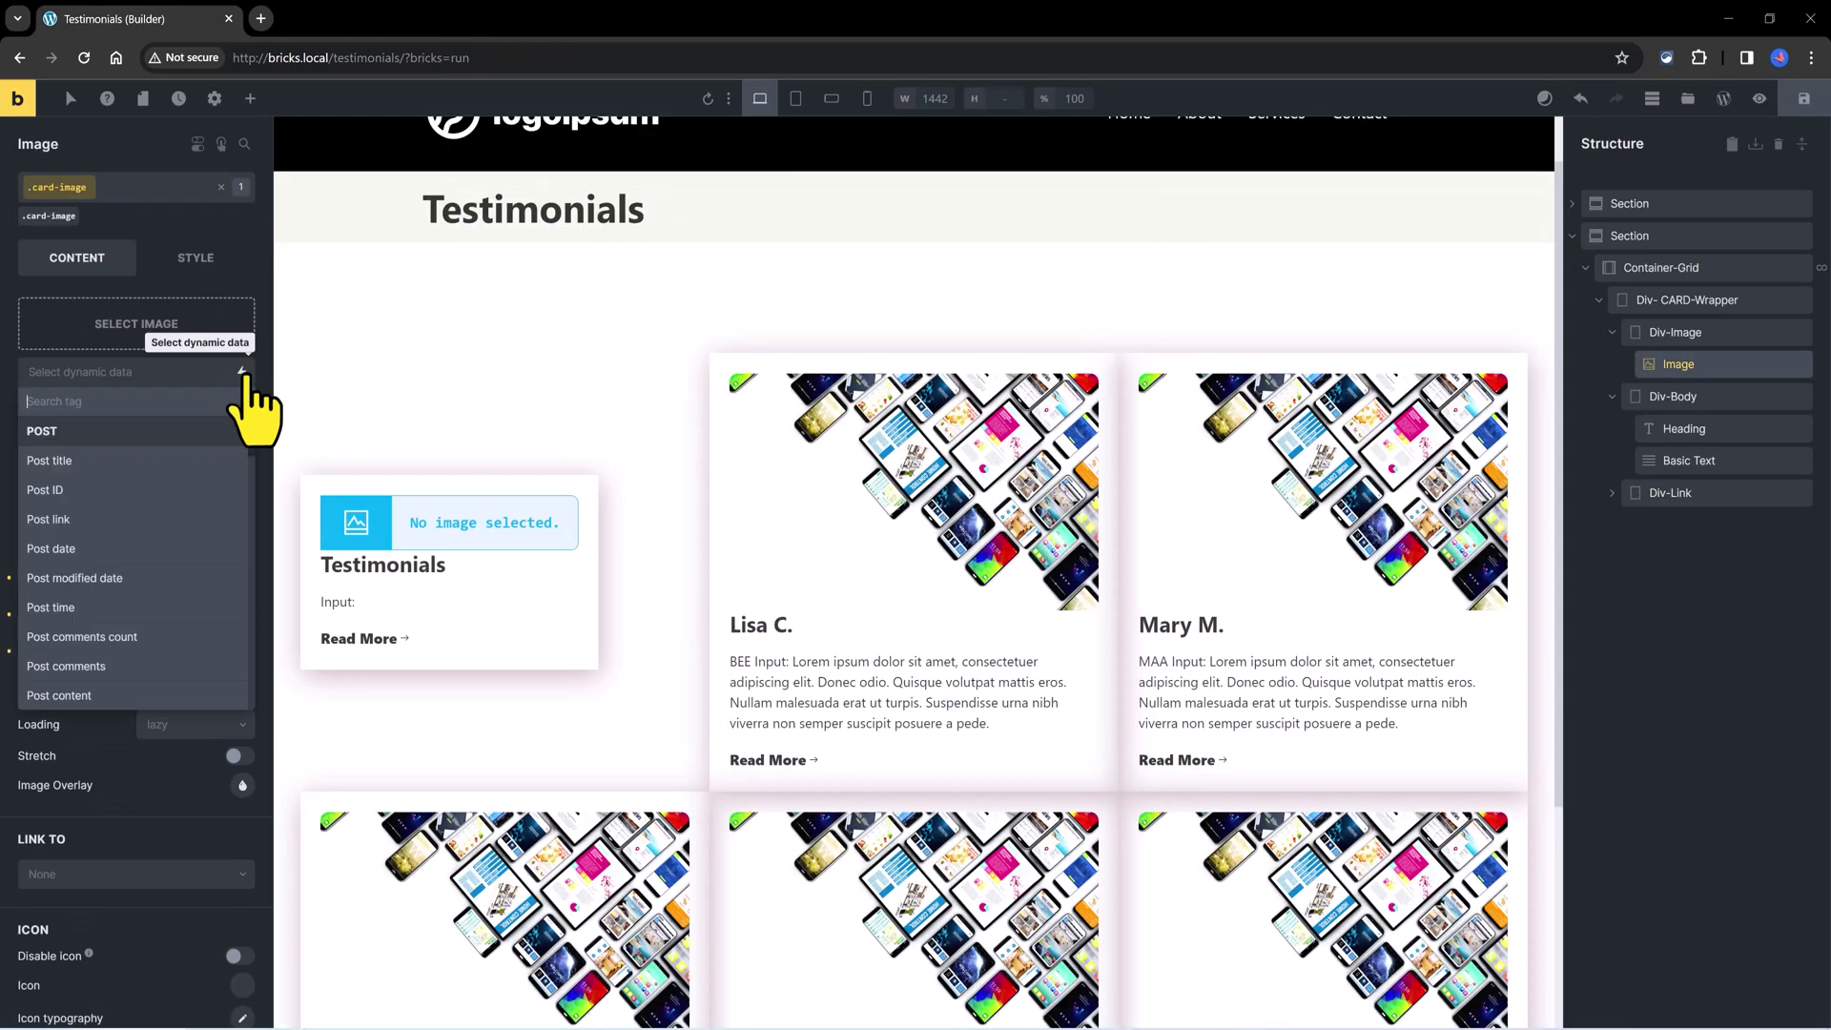
scroll(164, 562, "down", 4)
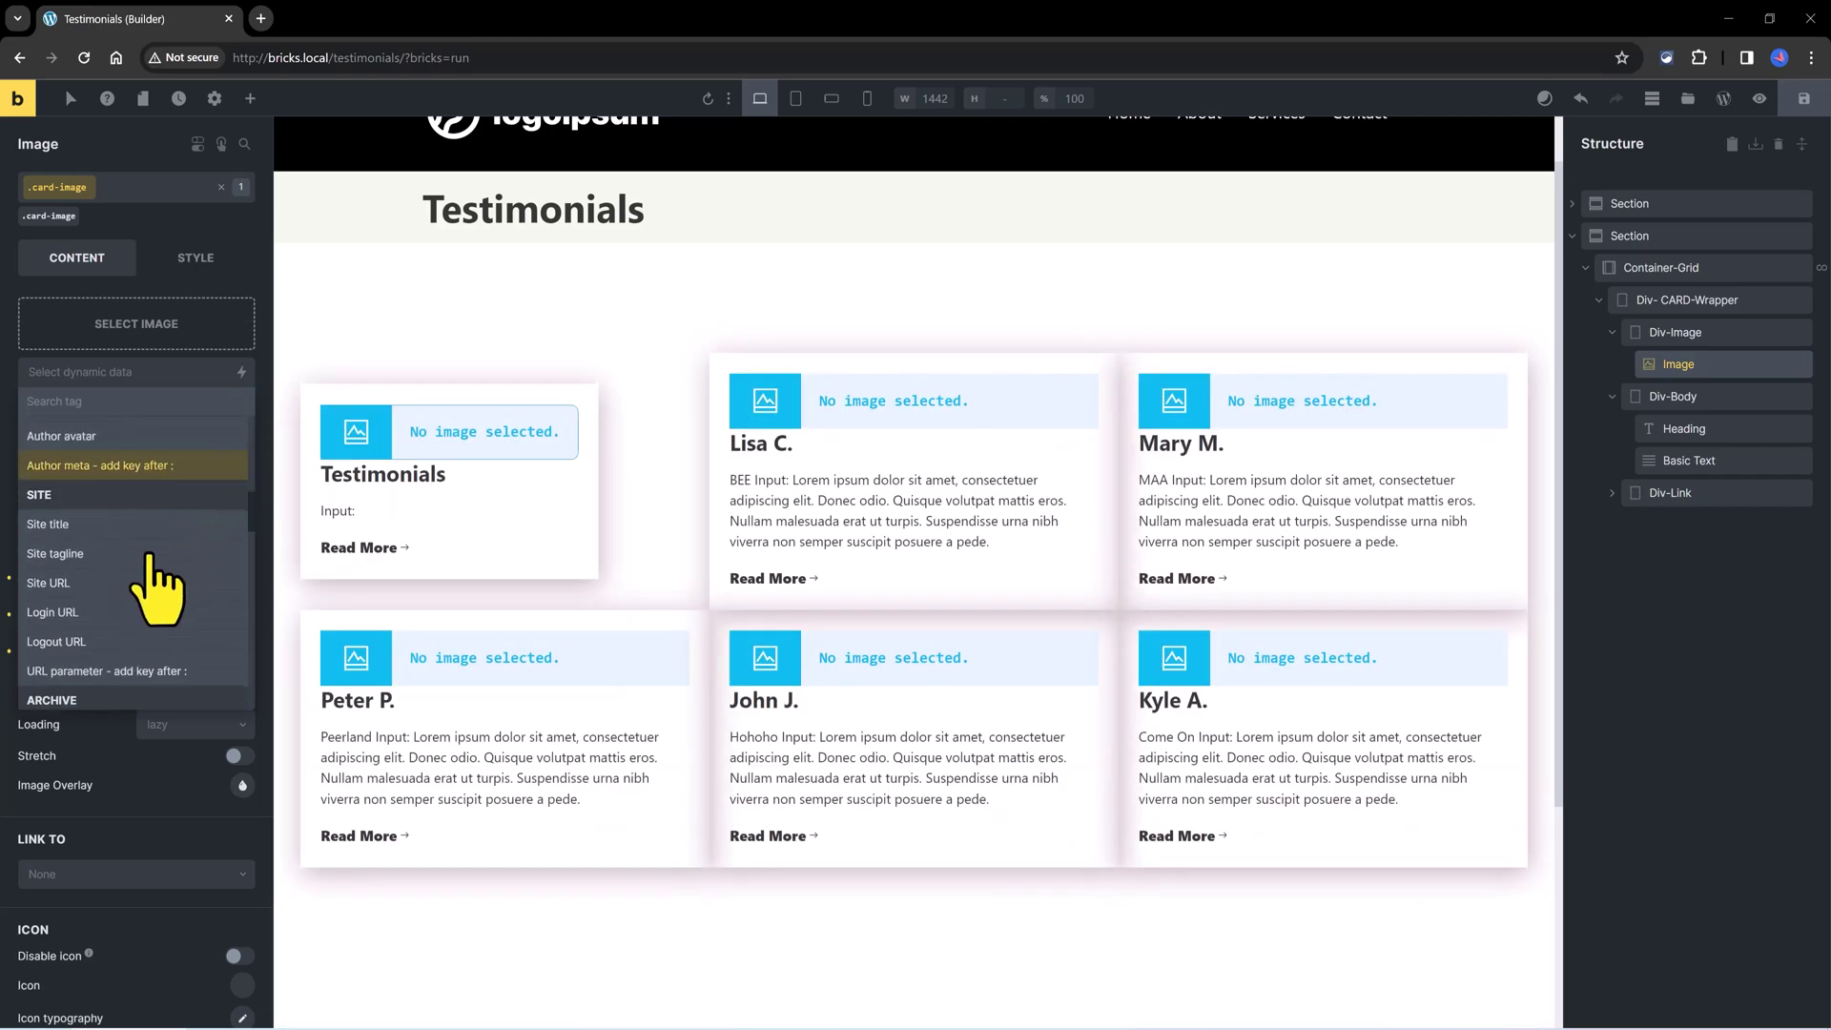
left_click(153, 552)
scroll(145, 468, "down", 3)
scroll(143, 487, "down", 8)
left_click(103, 551)
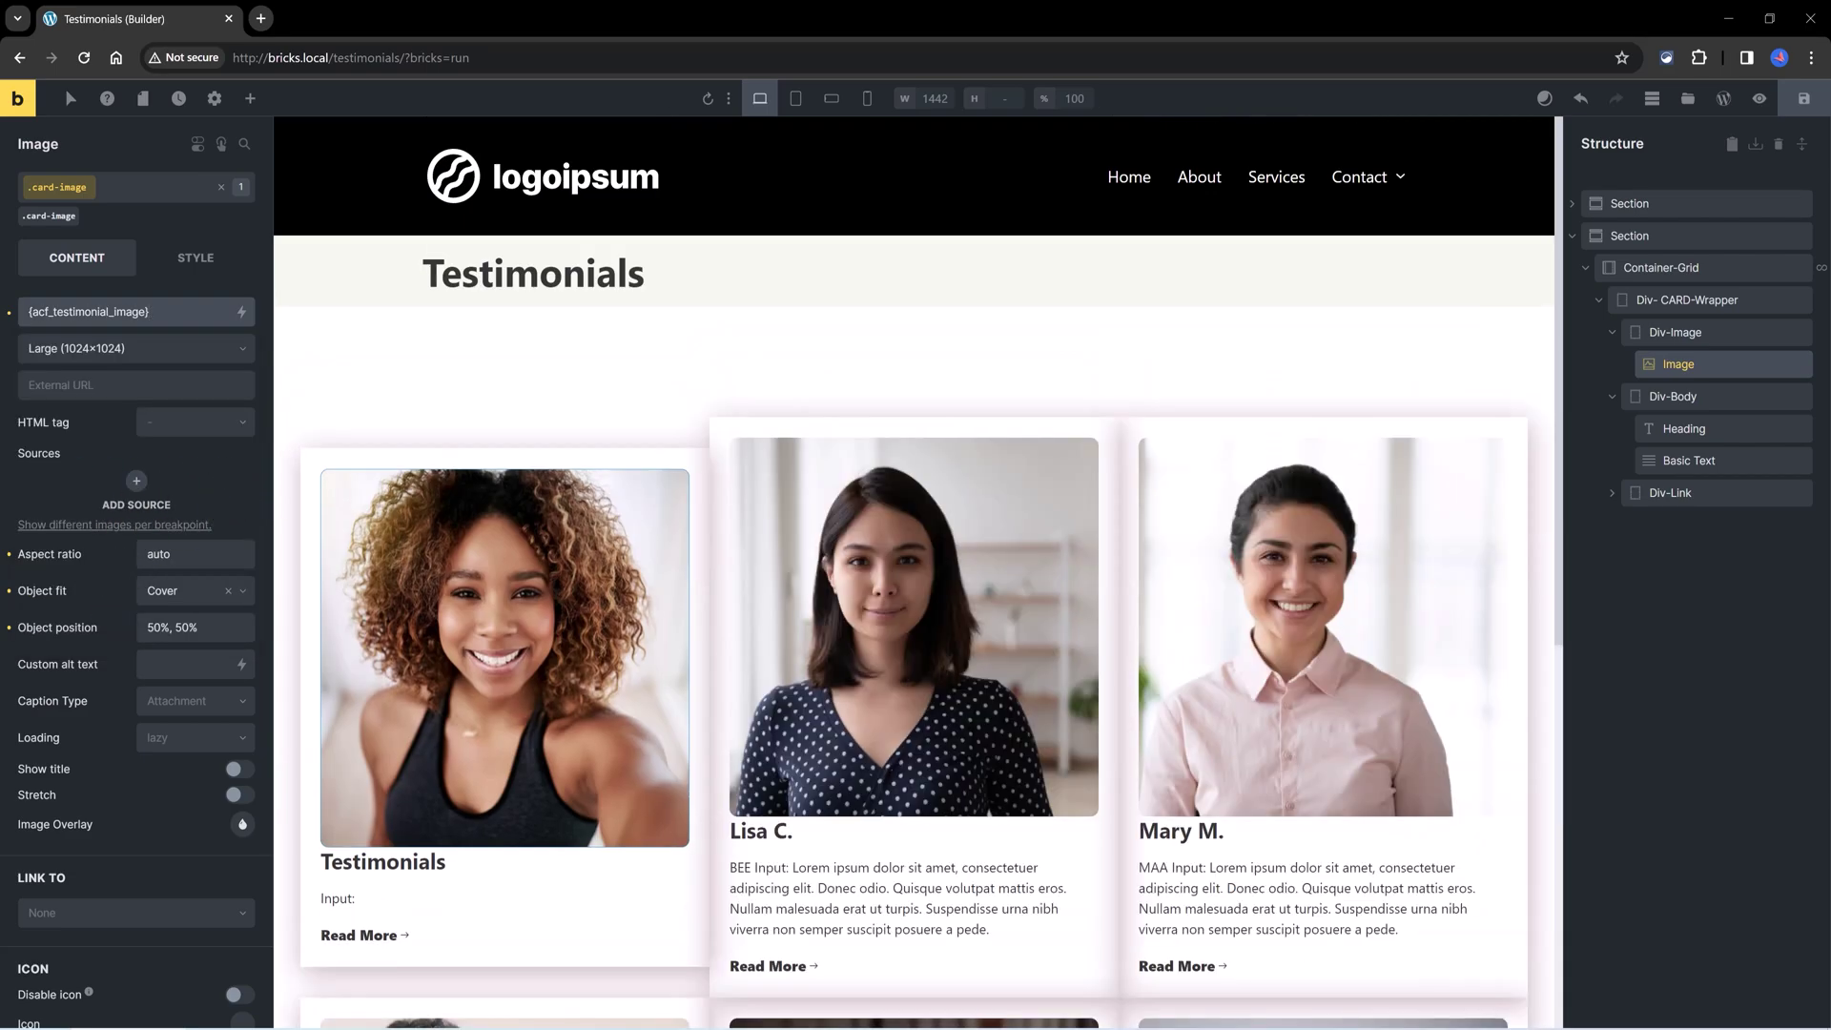
scroll(482, 415, "down", 5)
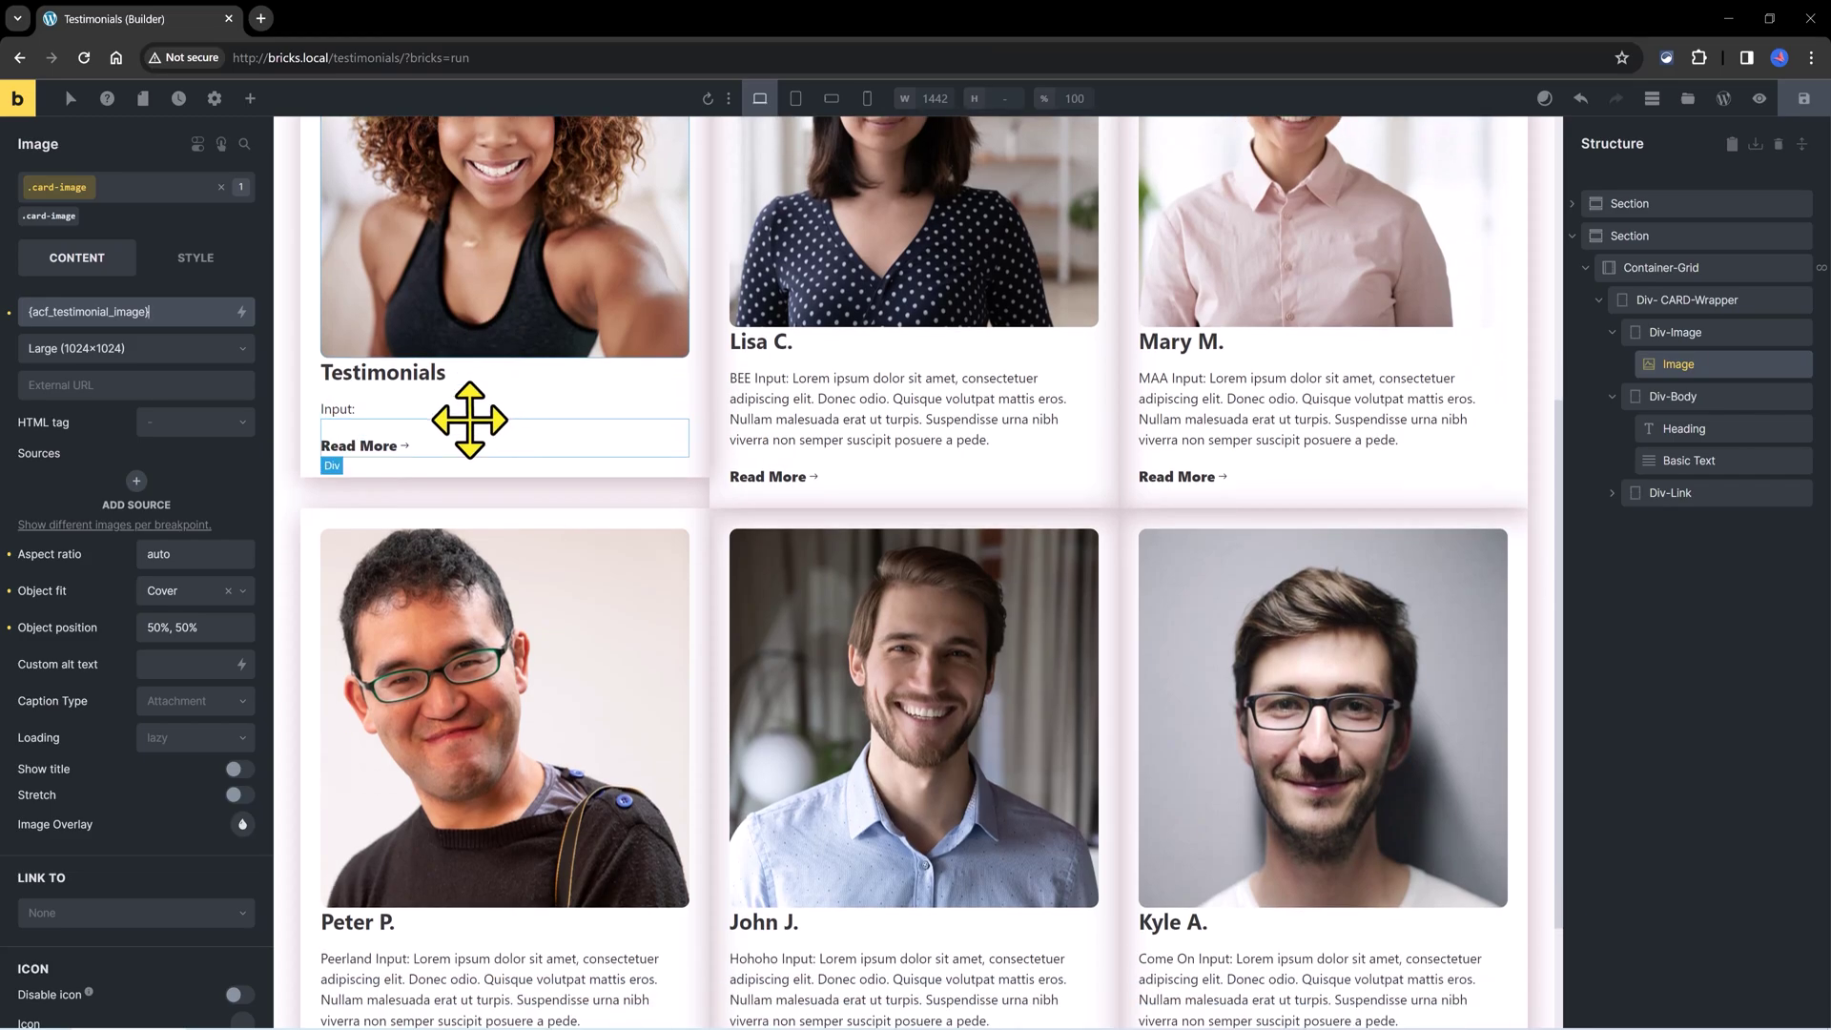
scroll(472, 415, "up", 5)
Preview the page on the front end and scroll through the cards with their portraits.
left_click(1760, 98)
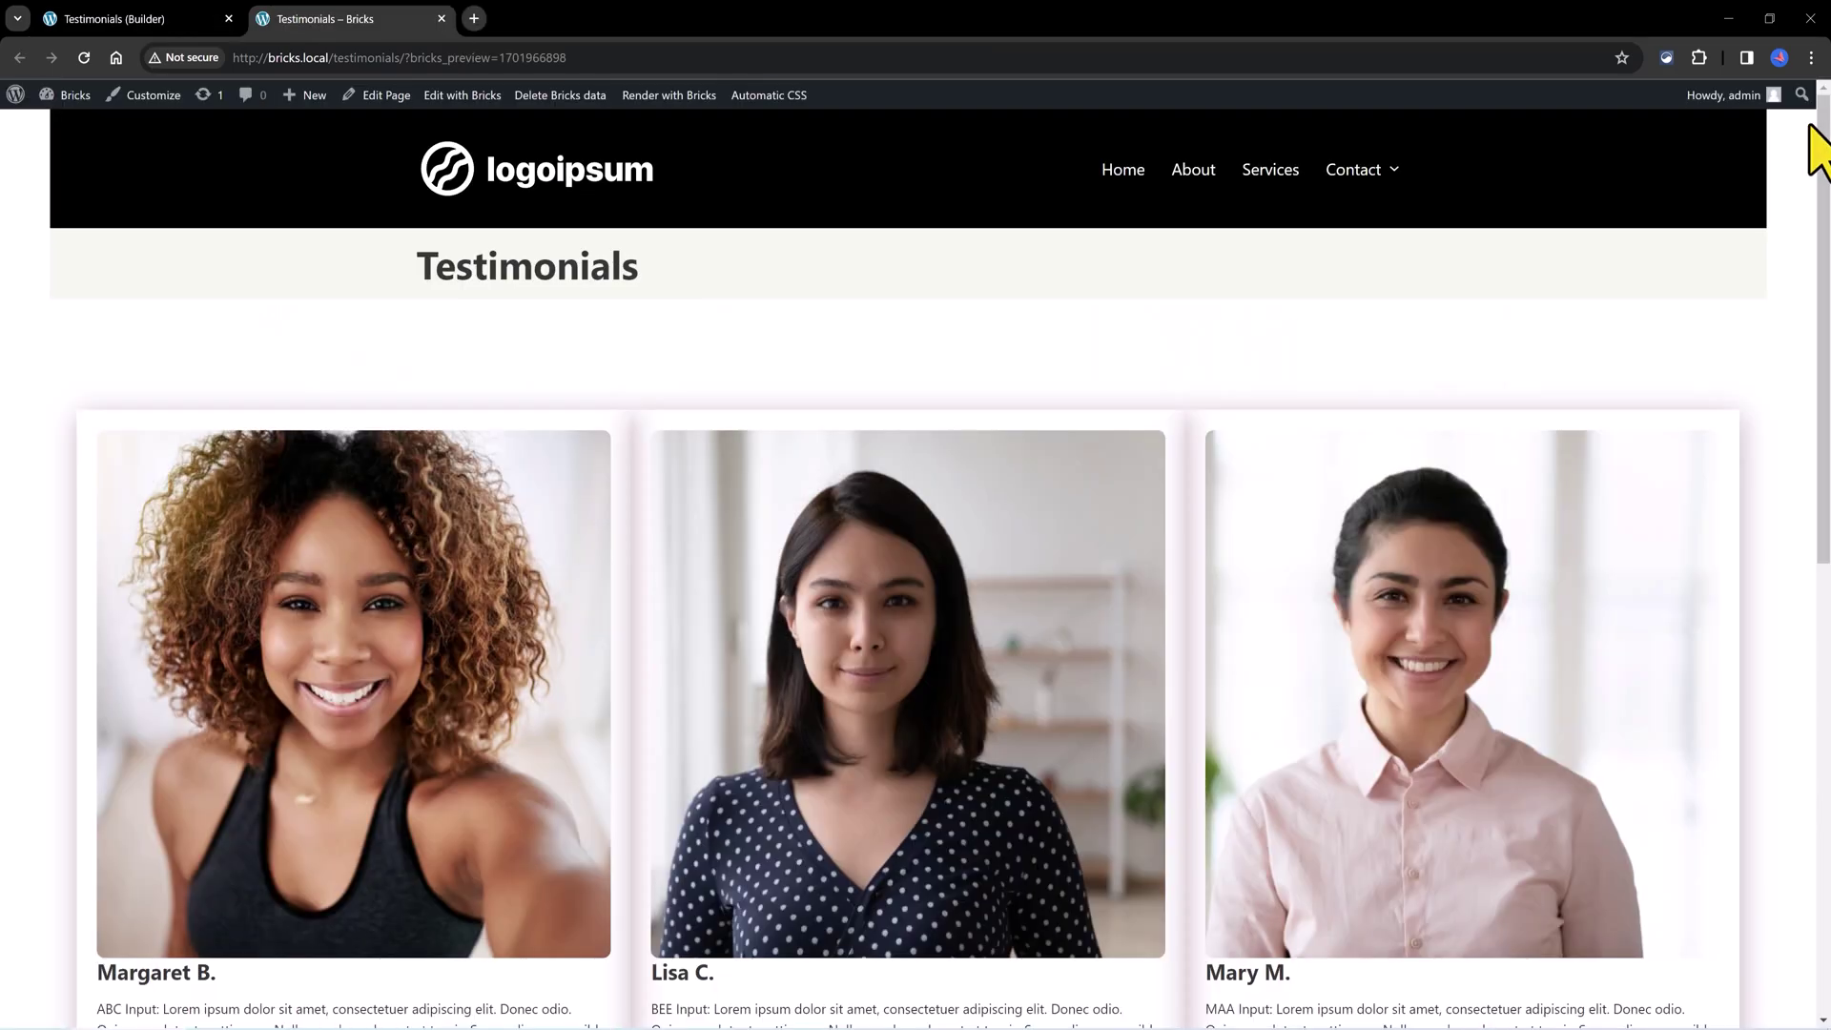
scroll(1812, 186, "down", 4)
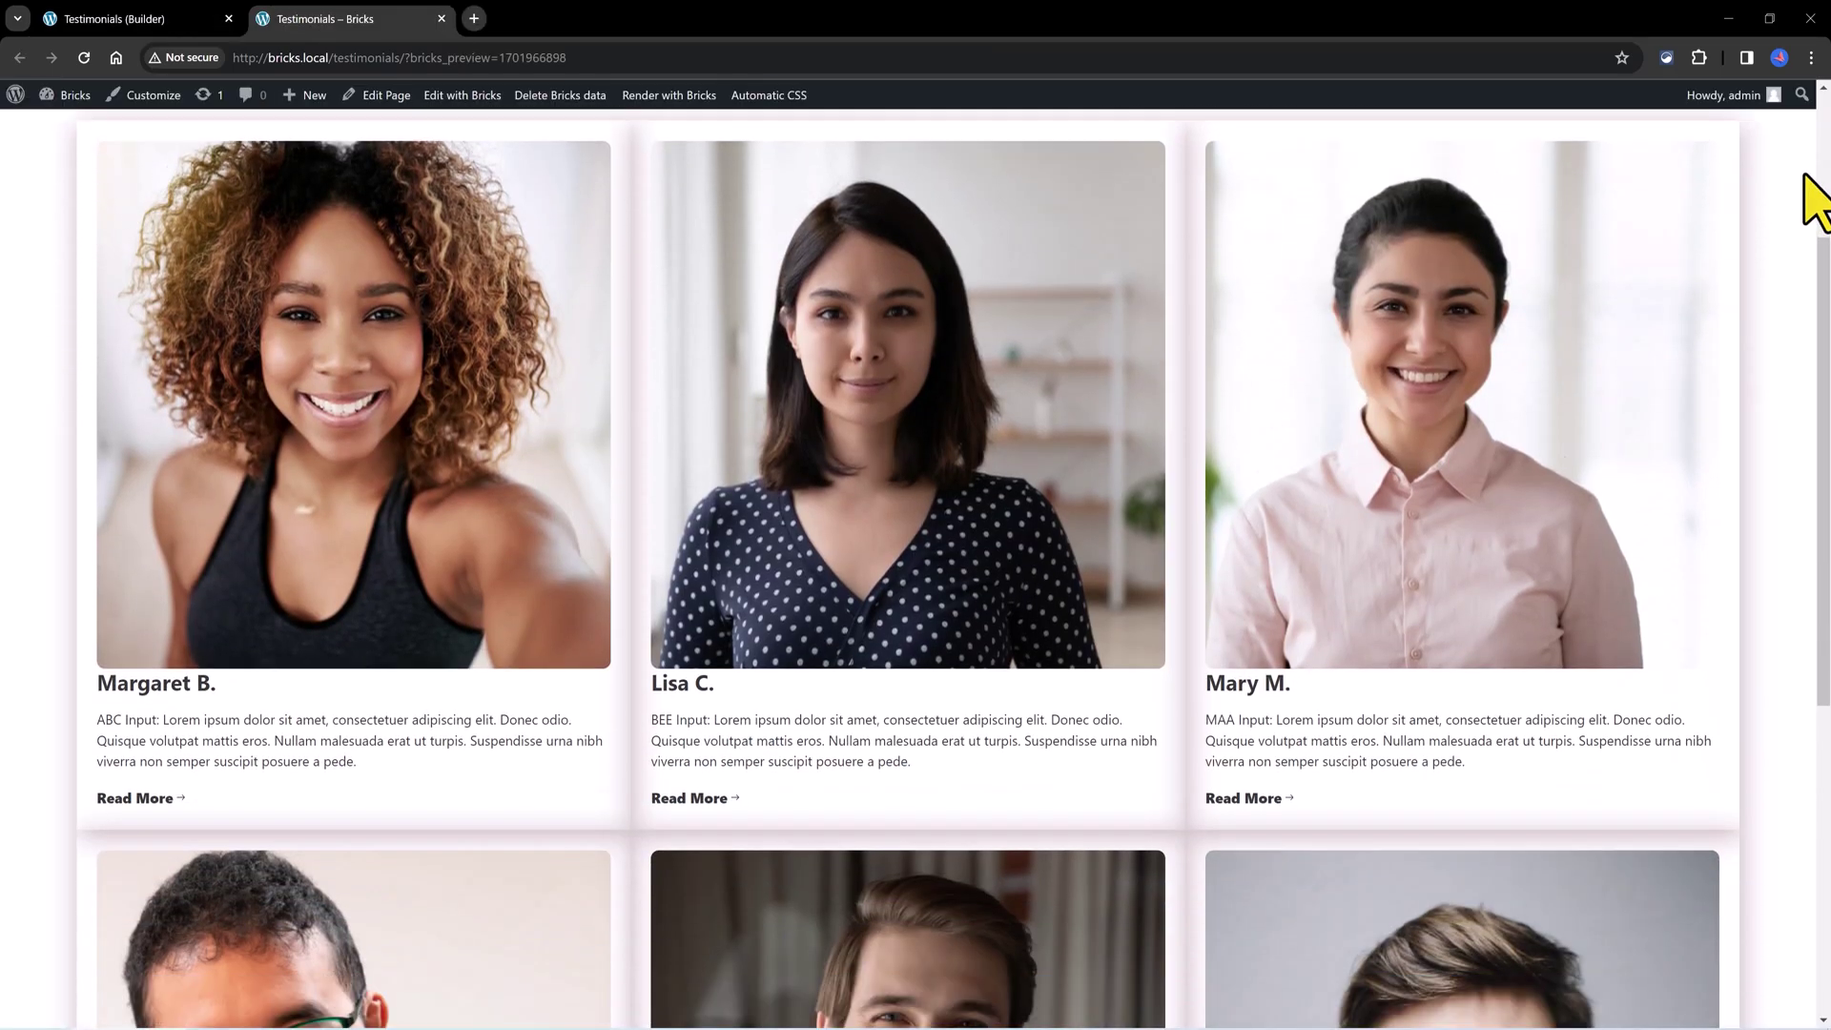
scroll(1806, 176, "down", 6)
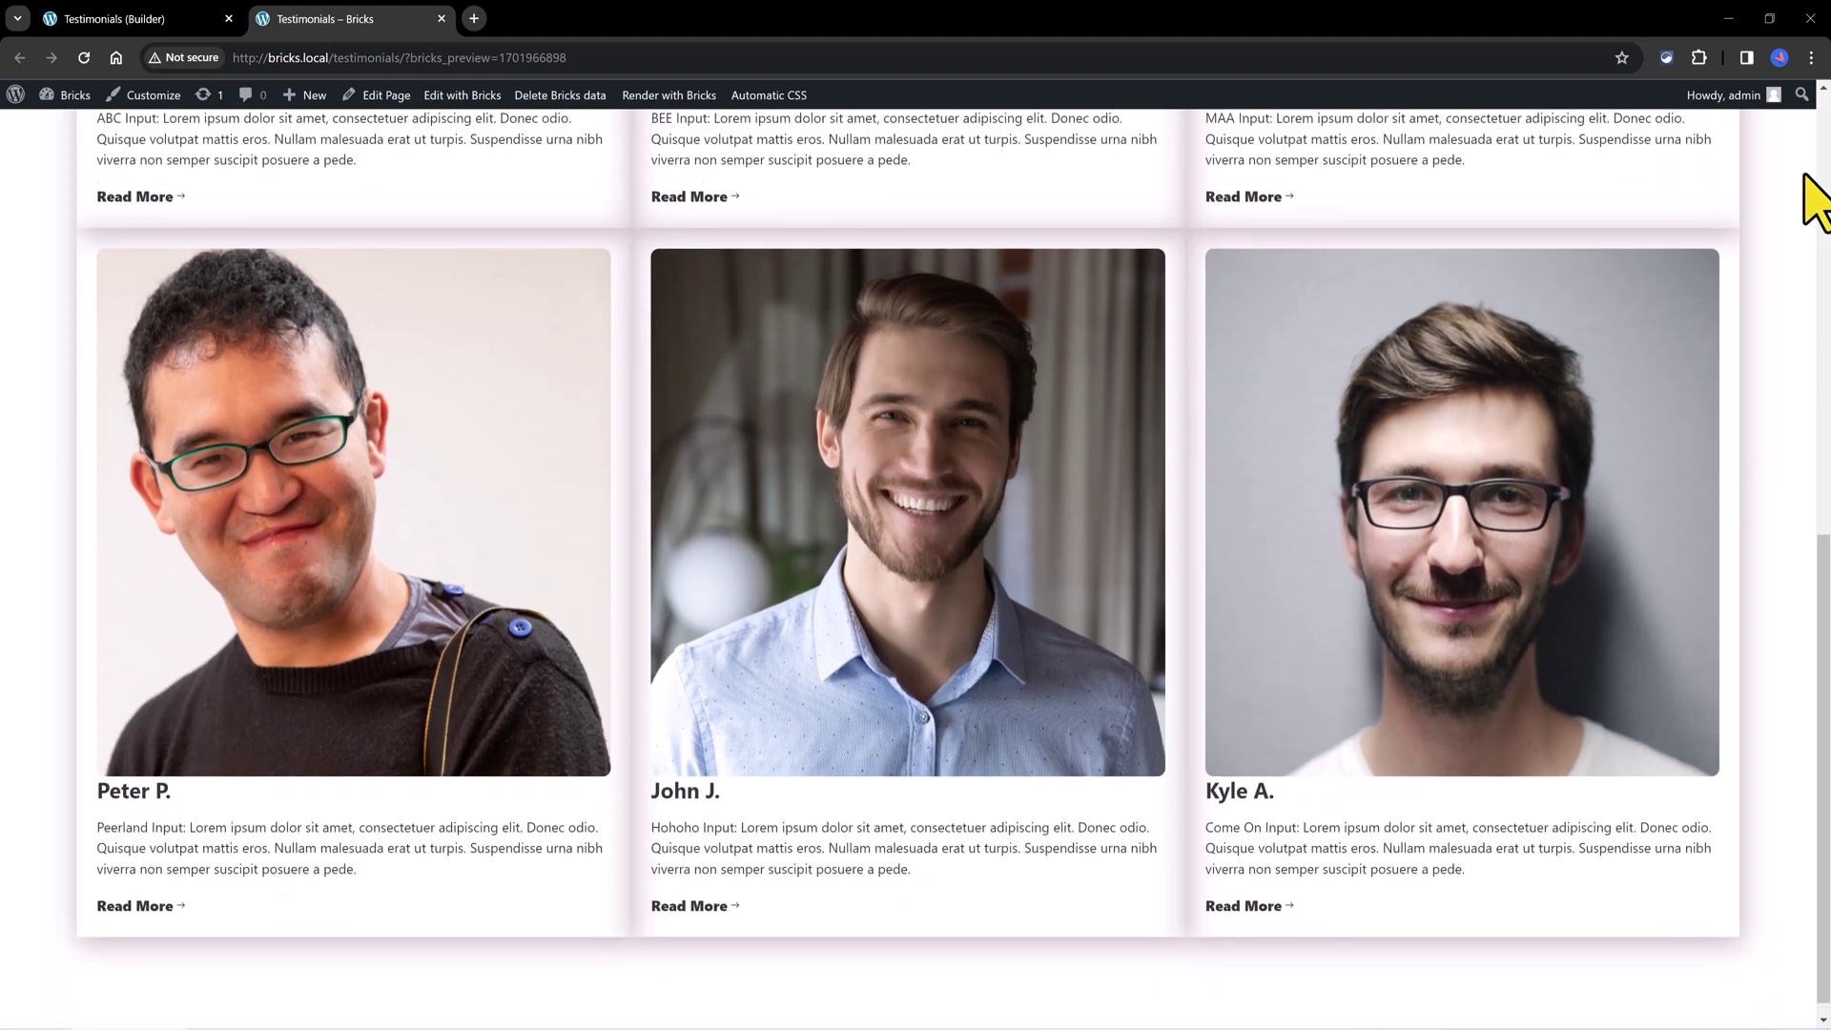
scroll(1812, 201, "up", 10)
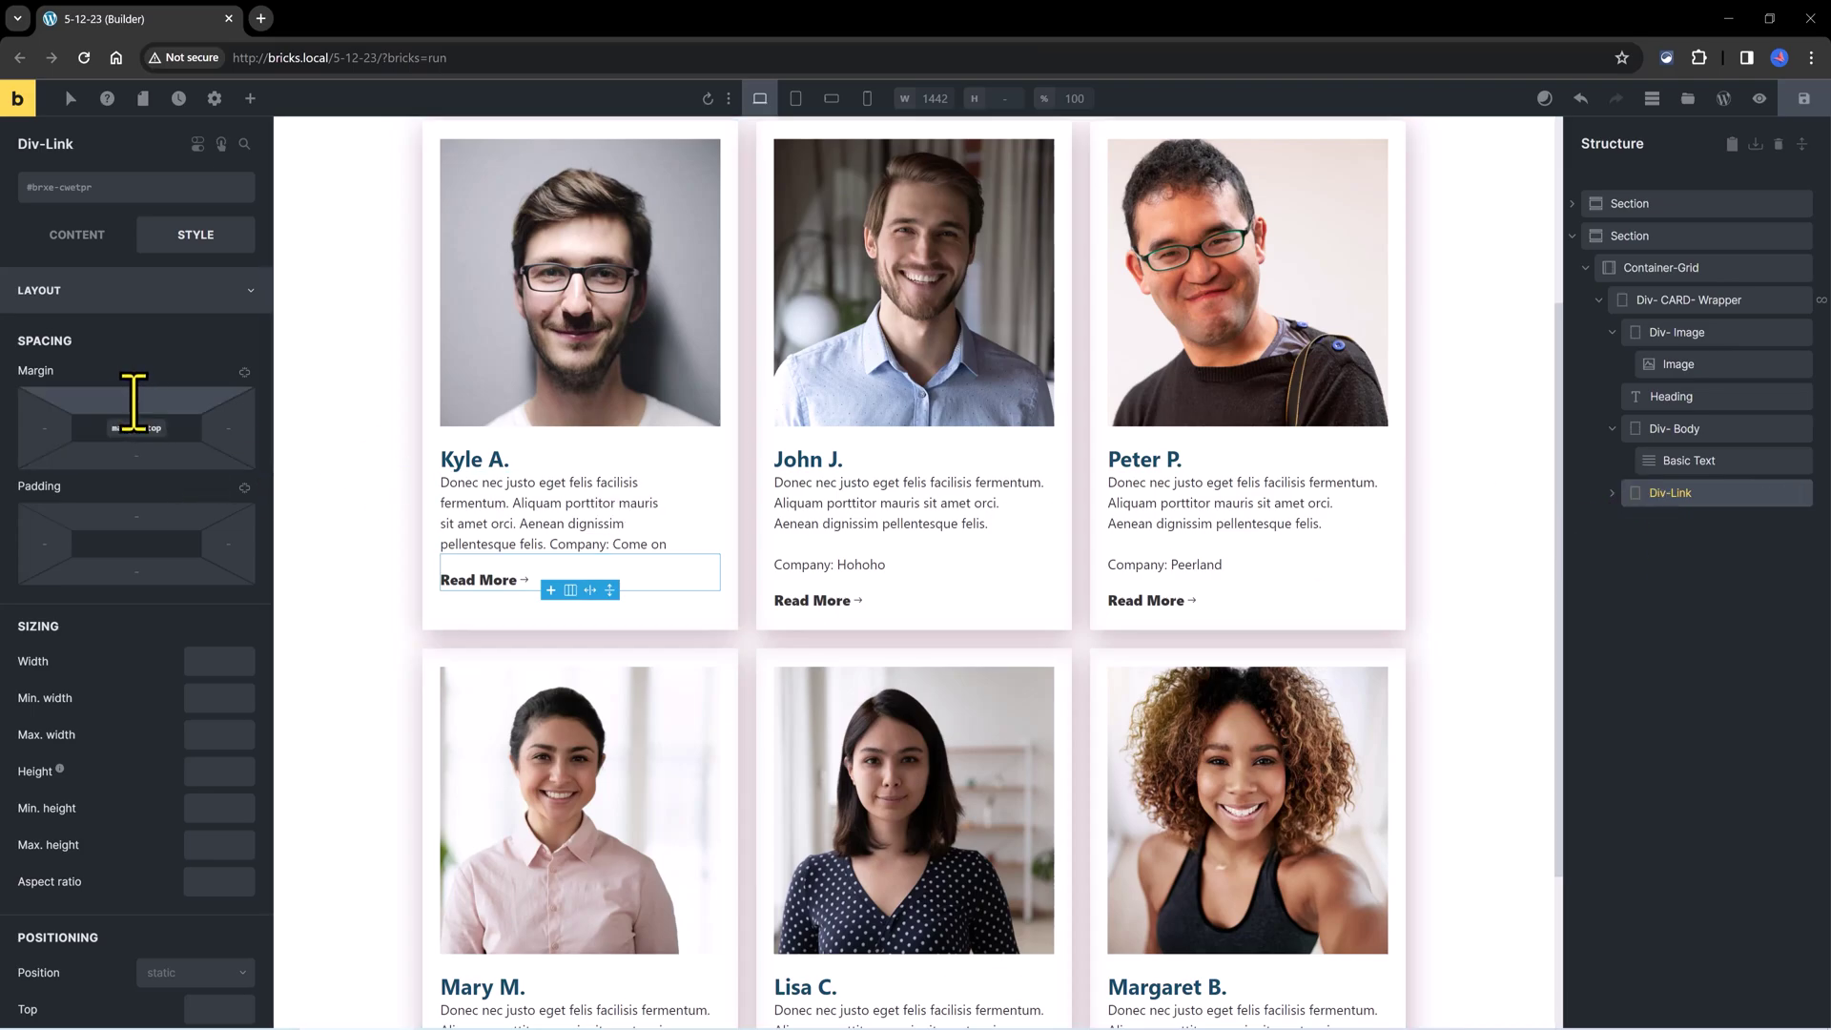
Give the Read More text link a 1em top margin, save, and preview the cards.
left_click(1640, 532)
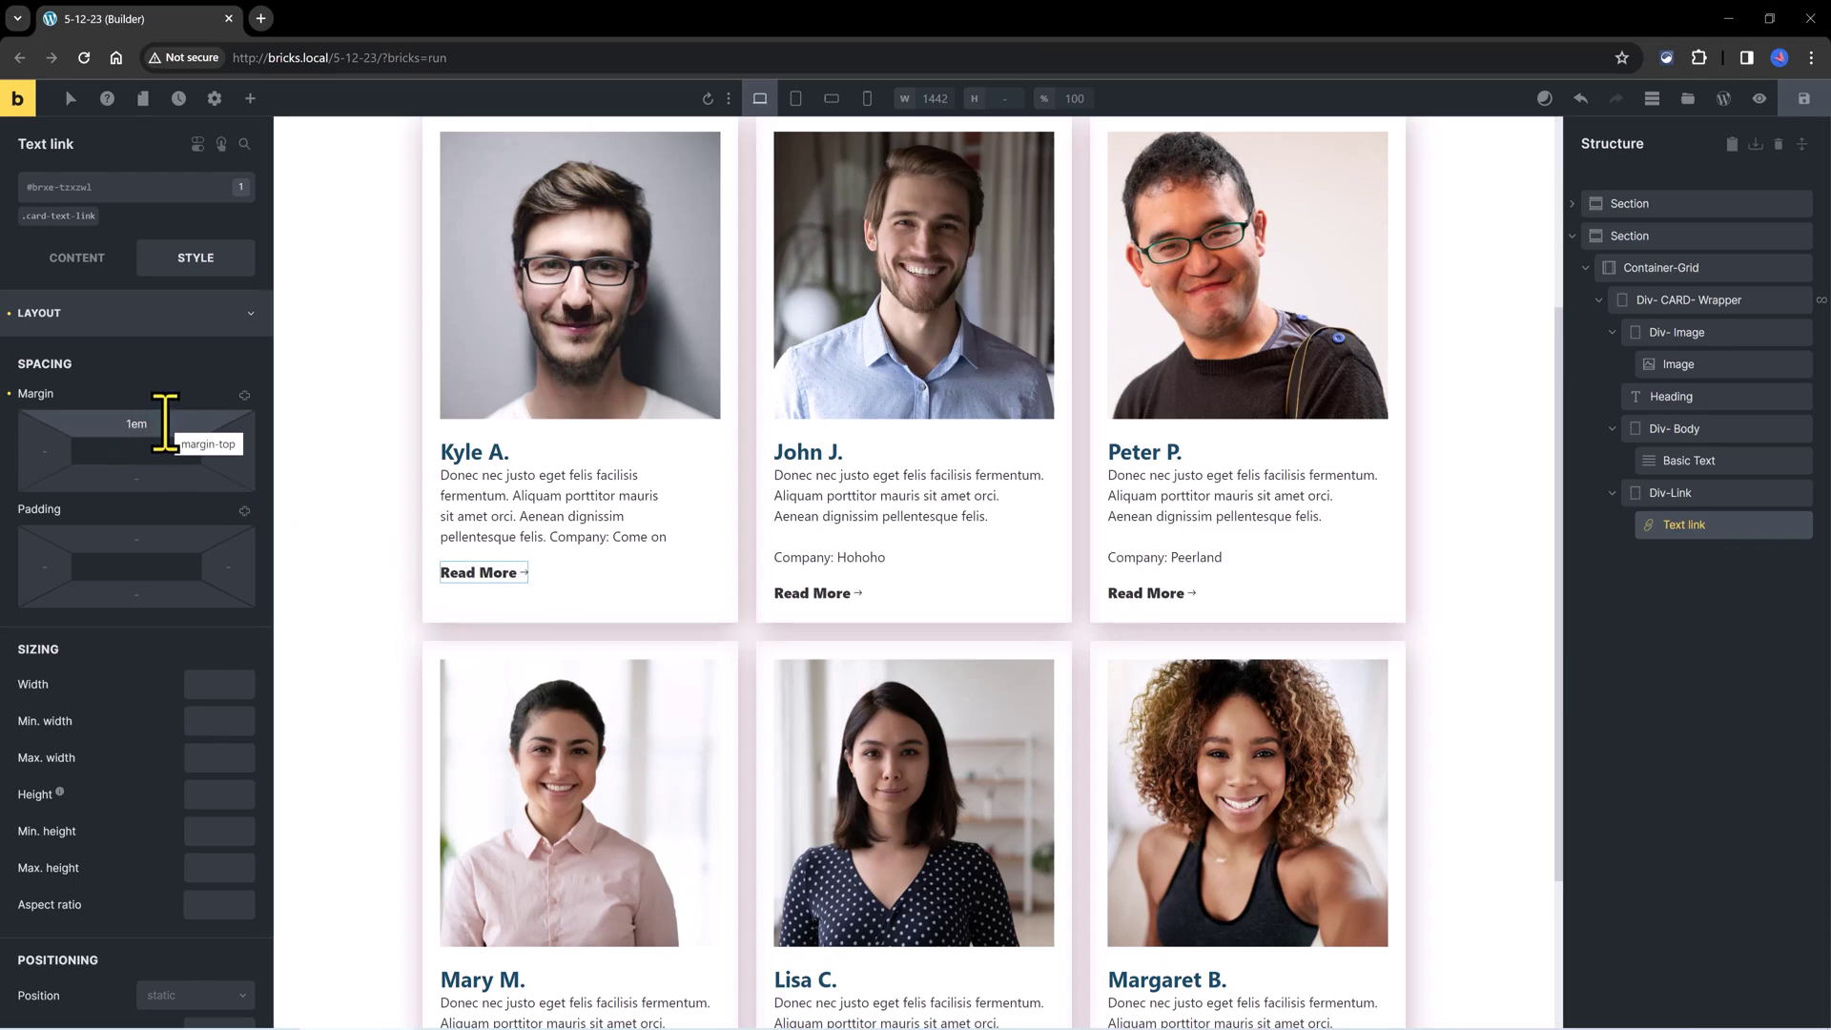
key("ctrl+s")
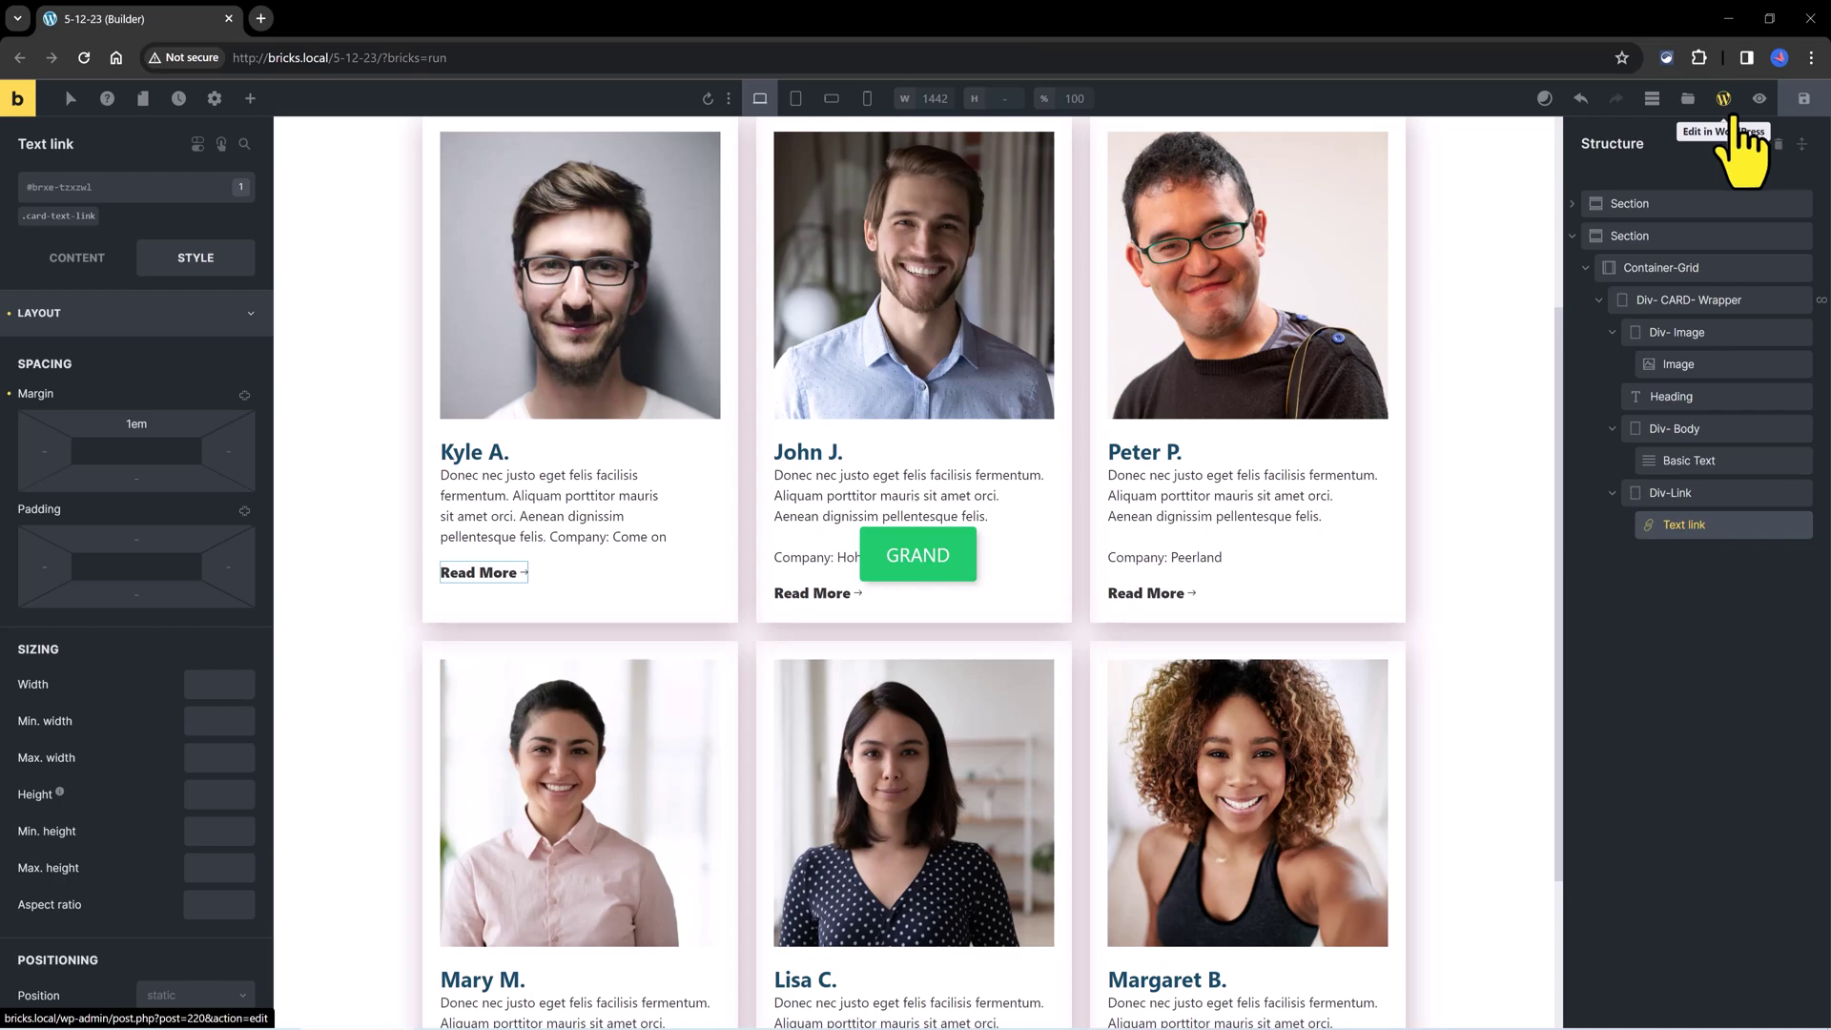
left_click(1760, 98)
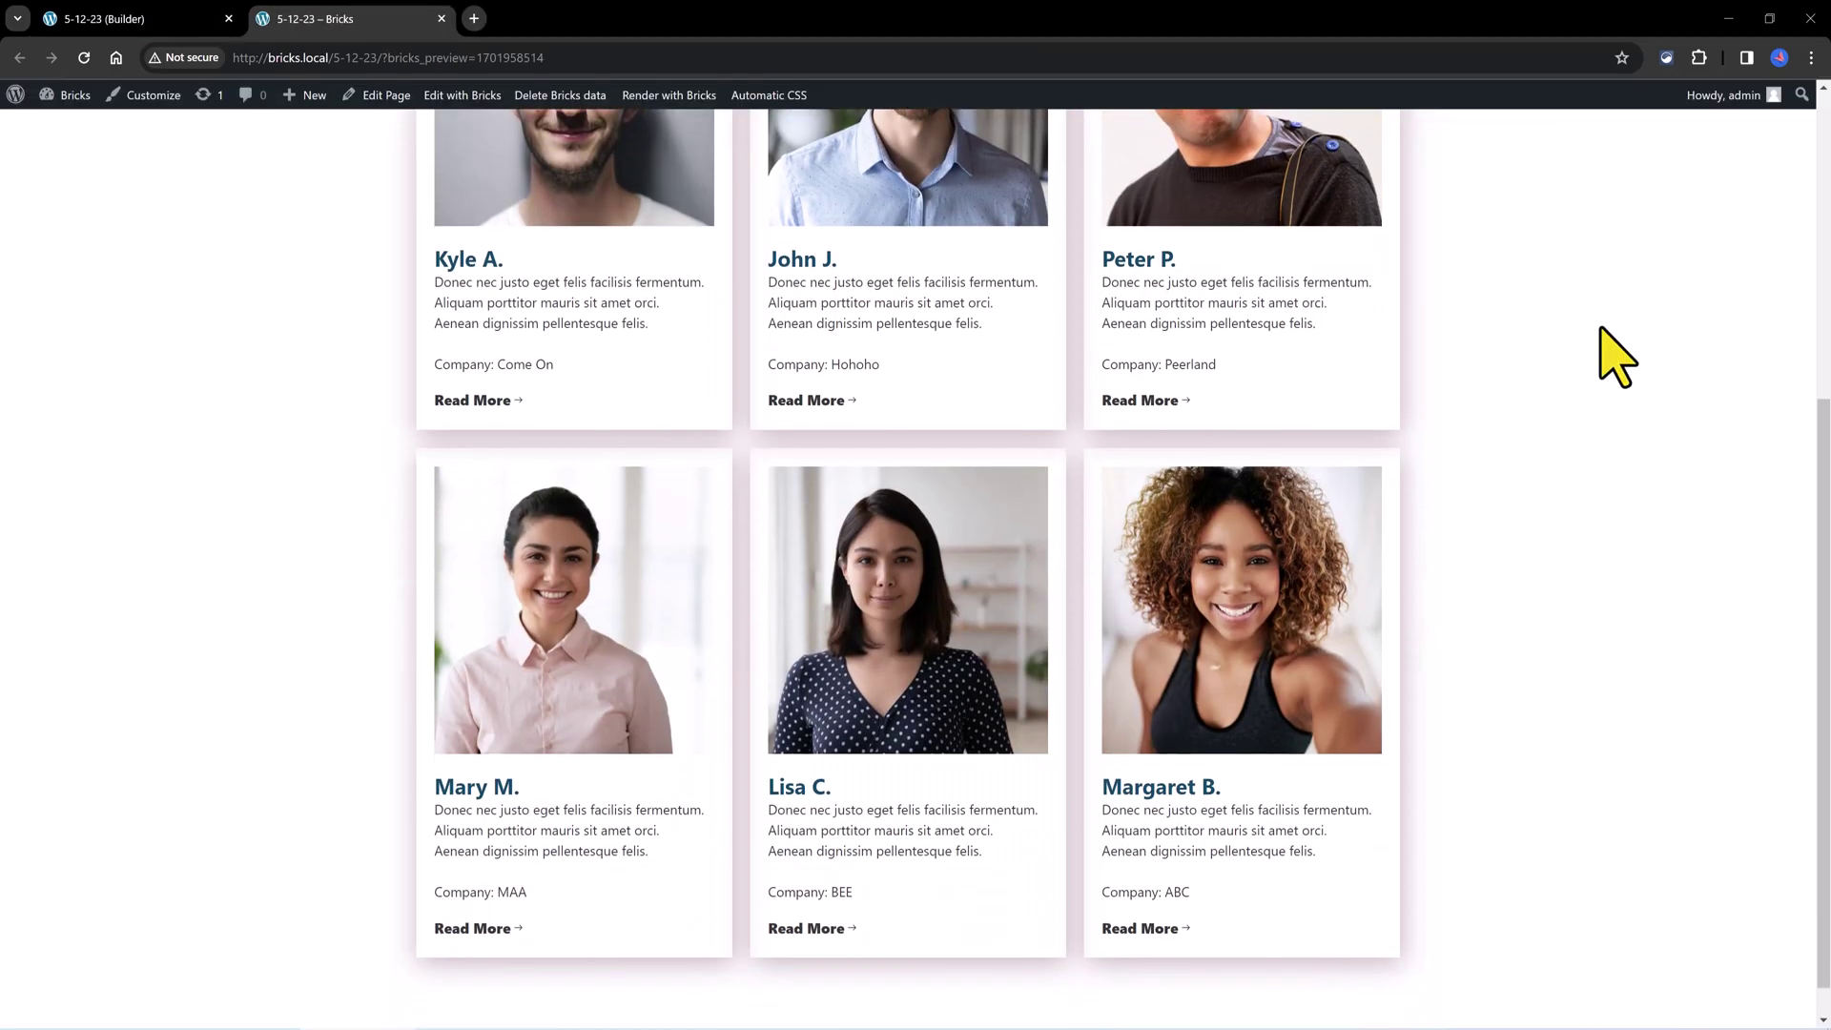
scroll(1615, 357, "down", 1)
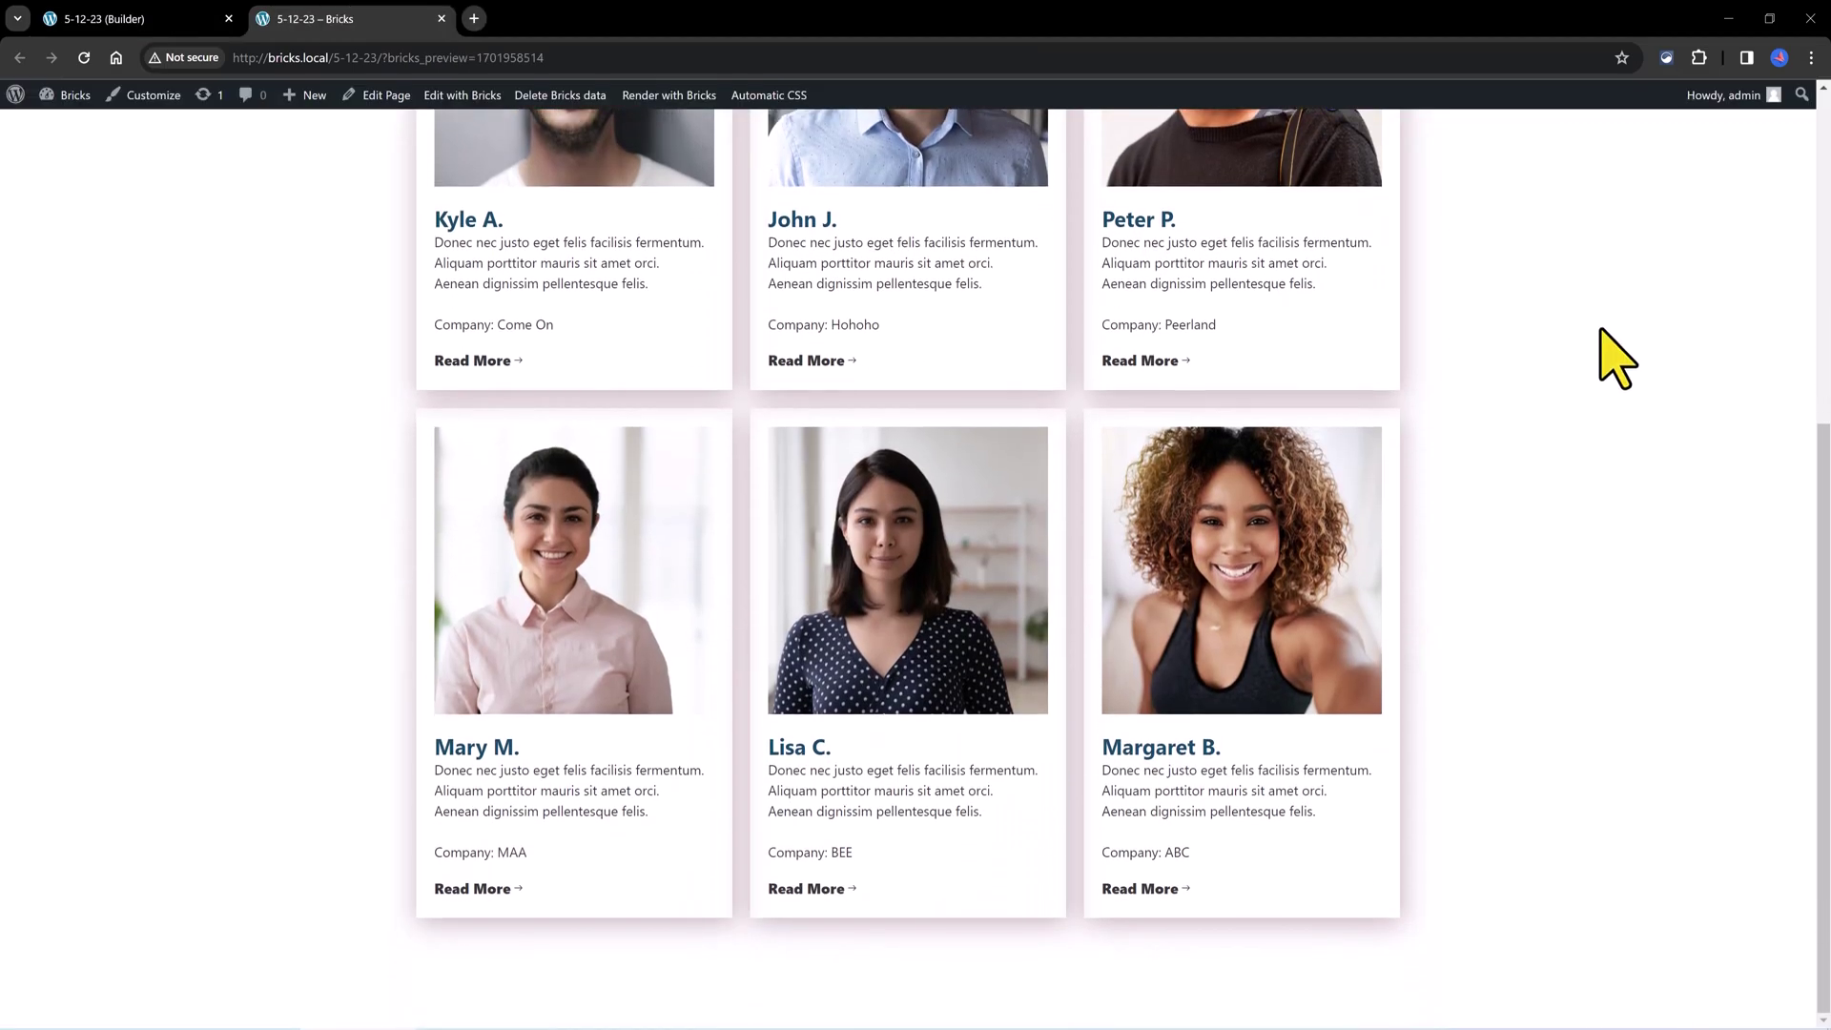
scroll(1615, 357, "up", 4)
Switch the canvas to mobile portrait (477px) and scroll through the single-column stacked cards.
key("ctrl+w")
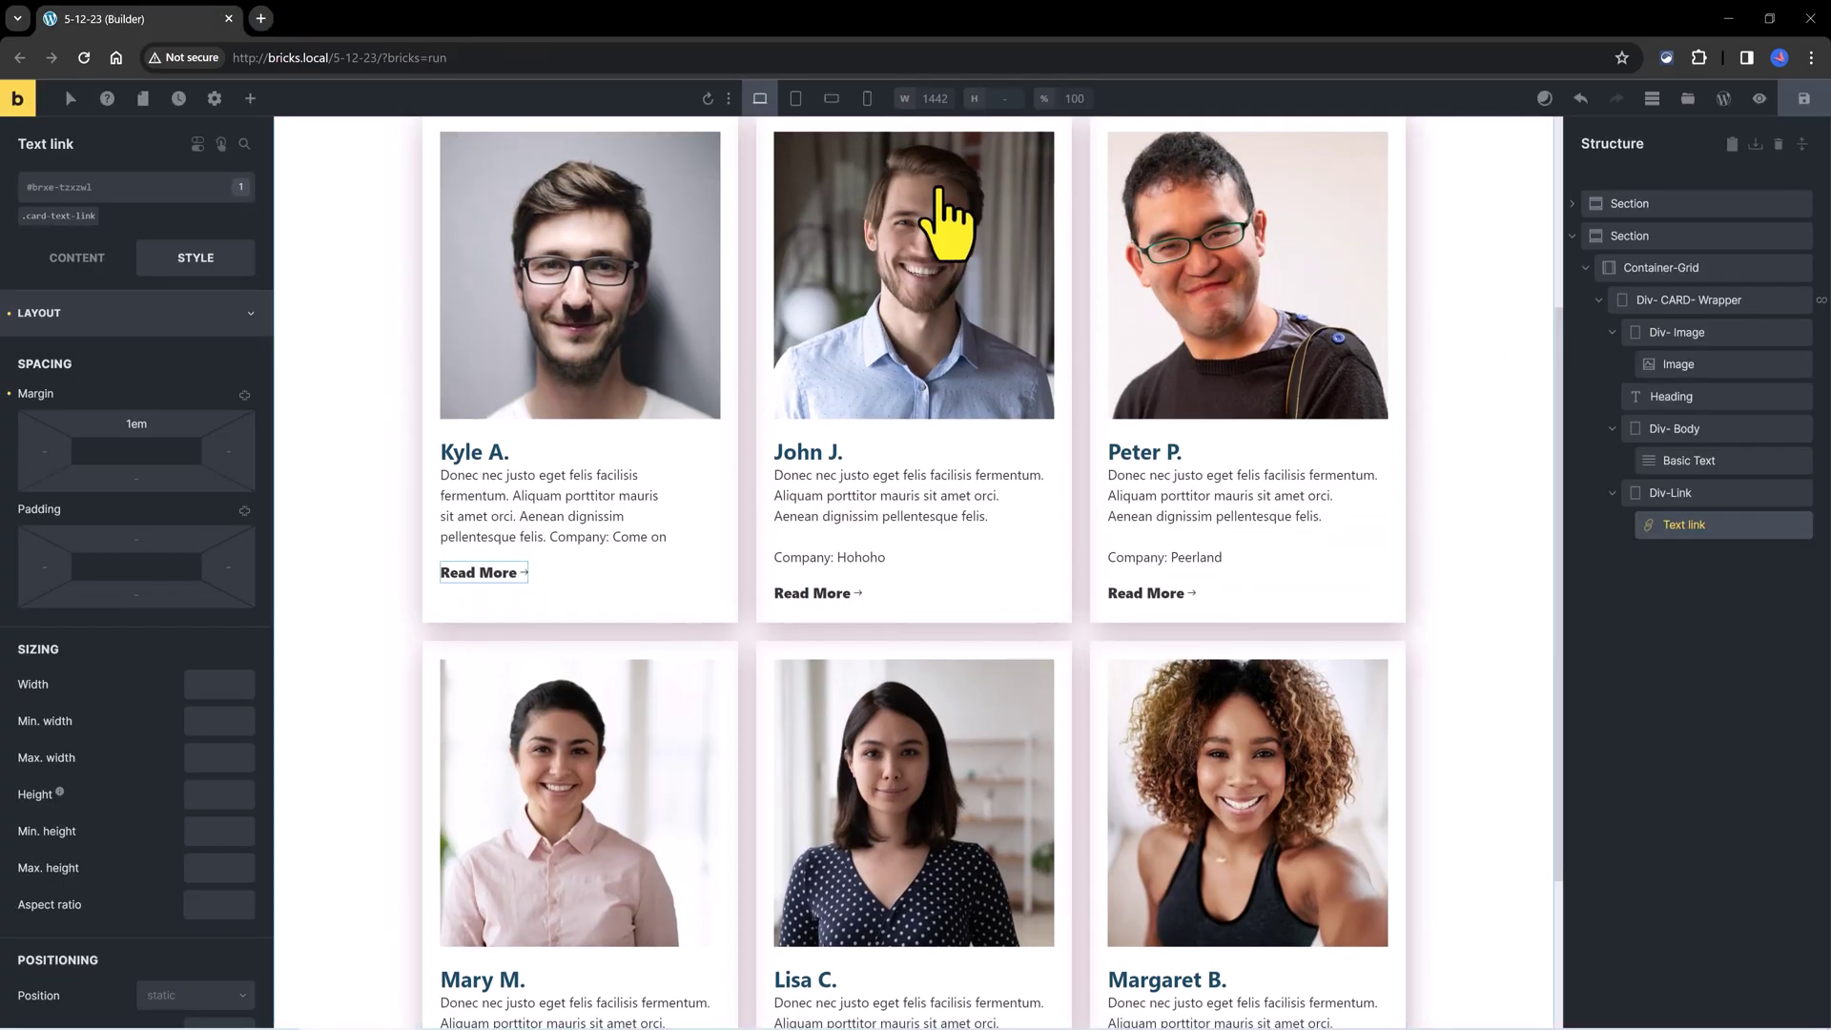
left_click(876, 101)
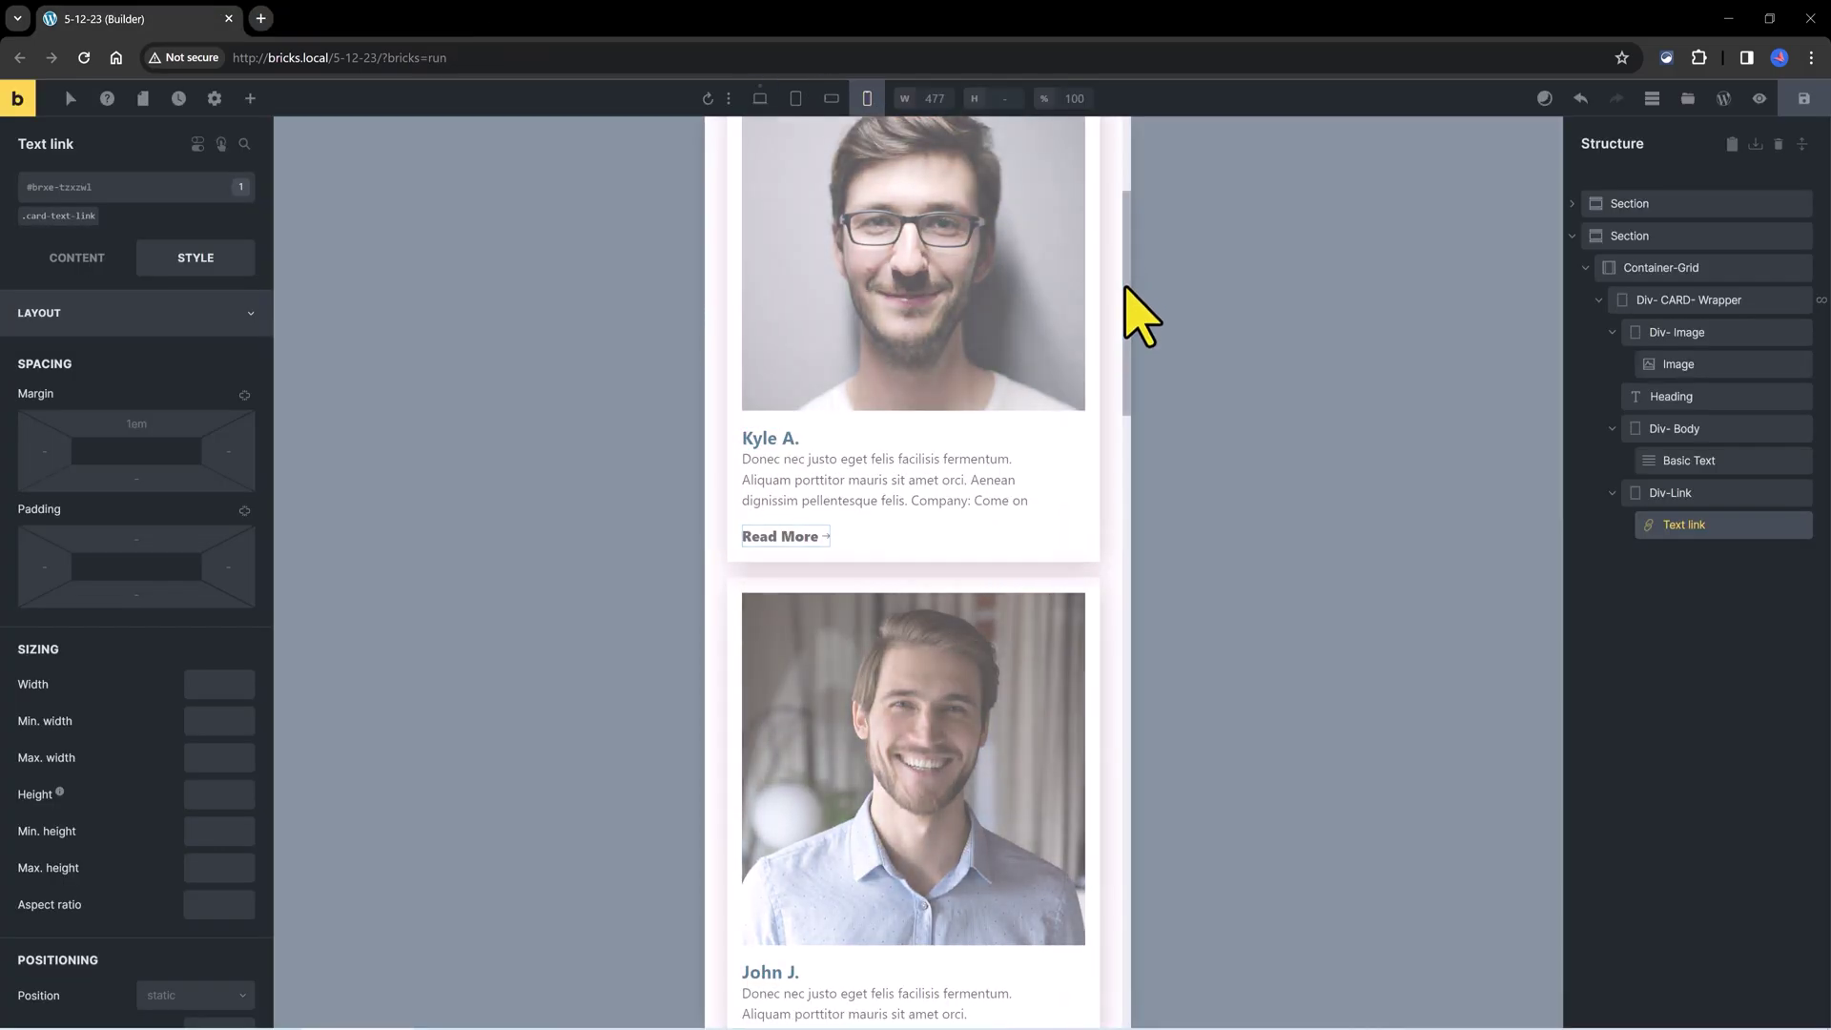
left_click_drag(1125, 277, 1120, 163)
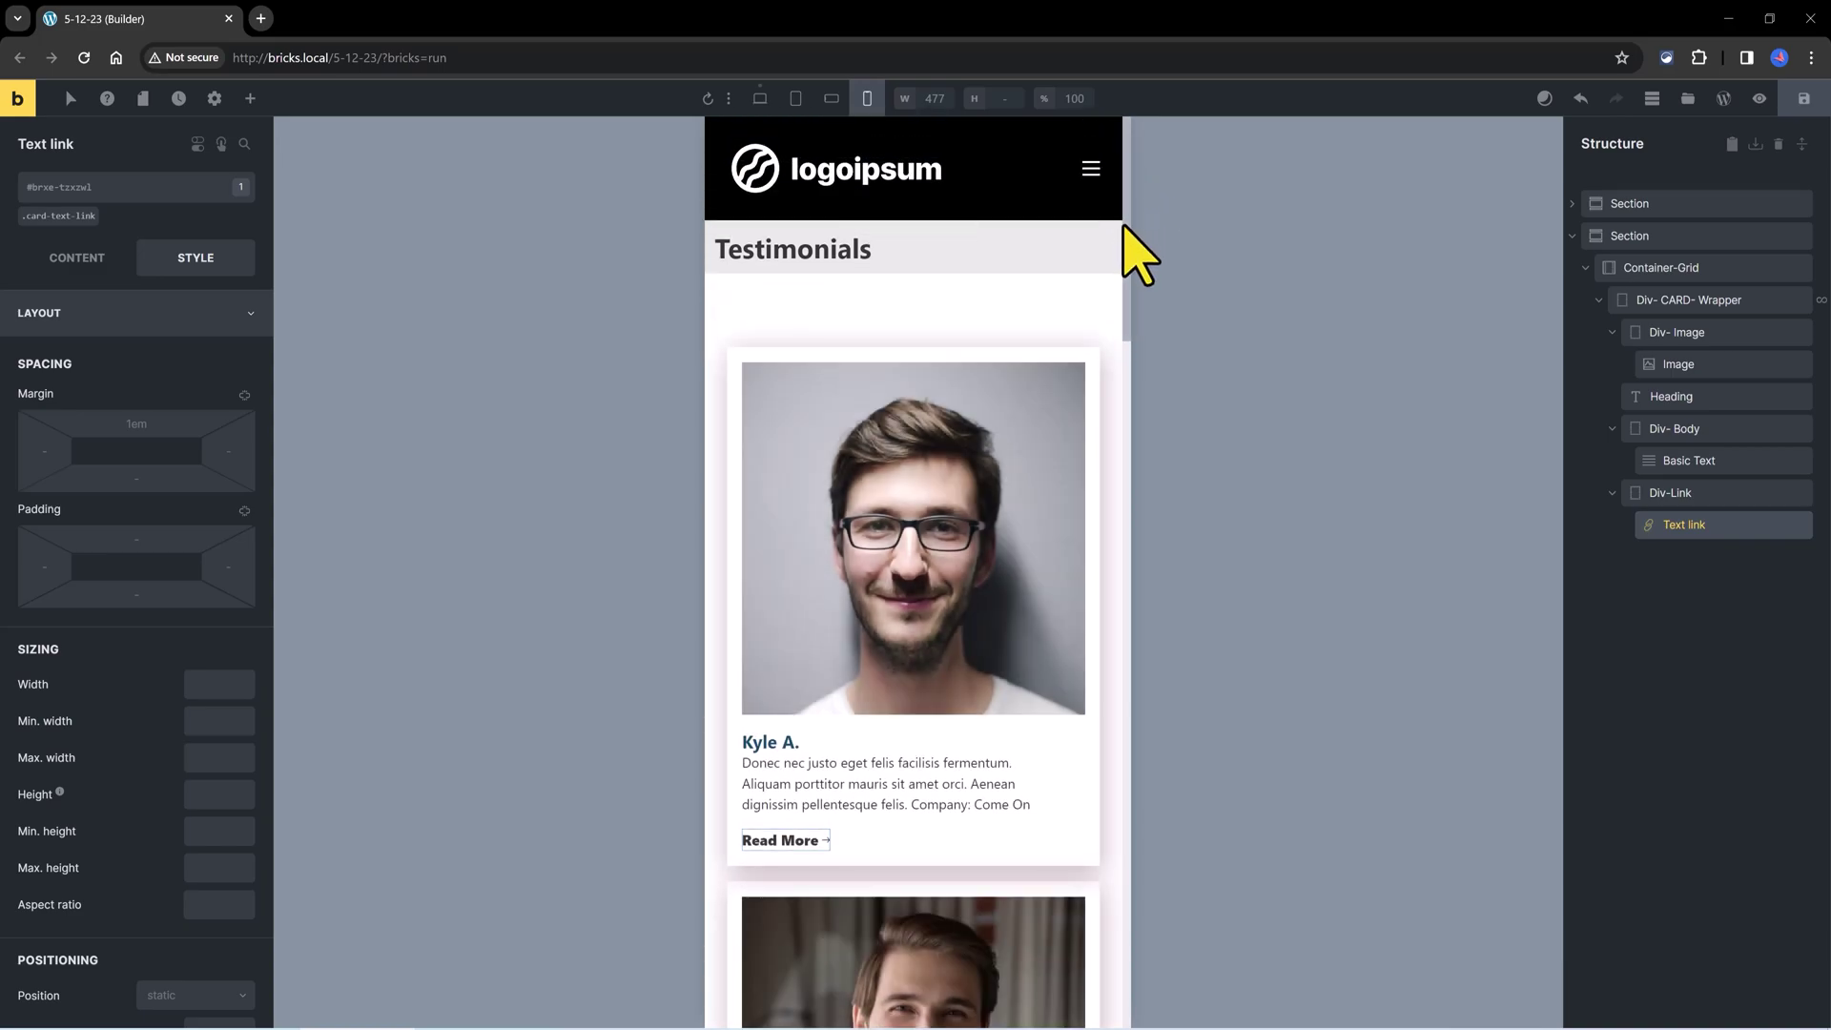
left_click_drag(1126, 227, 1113, 599)
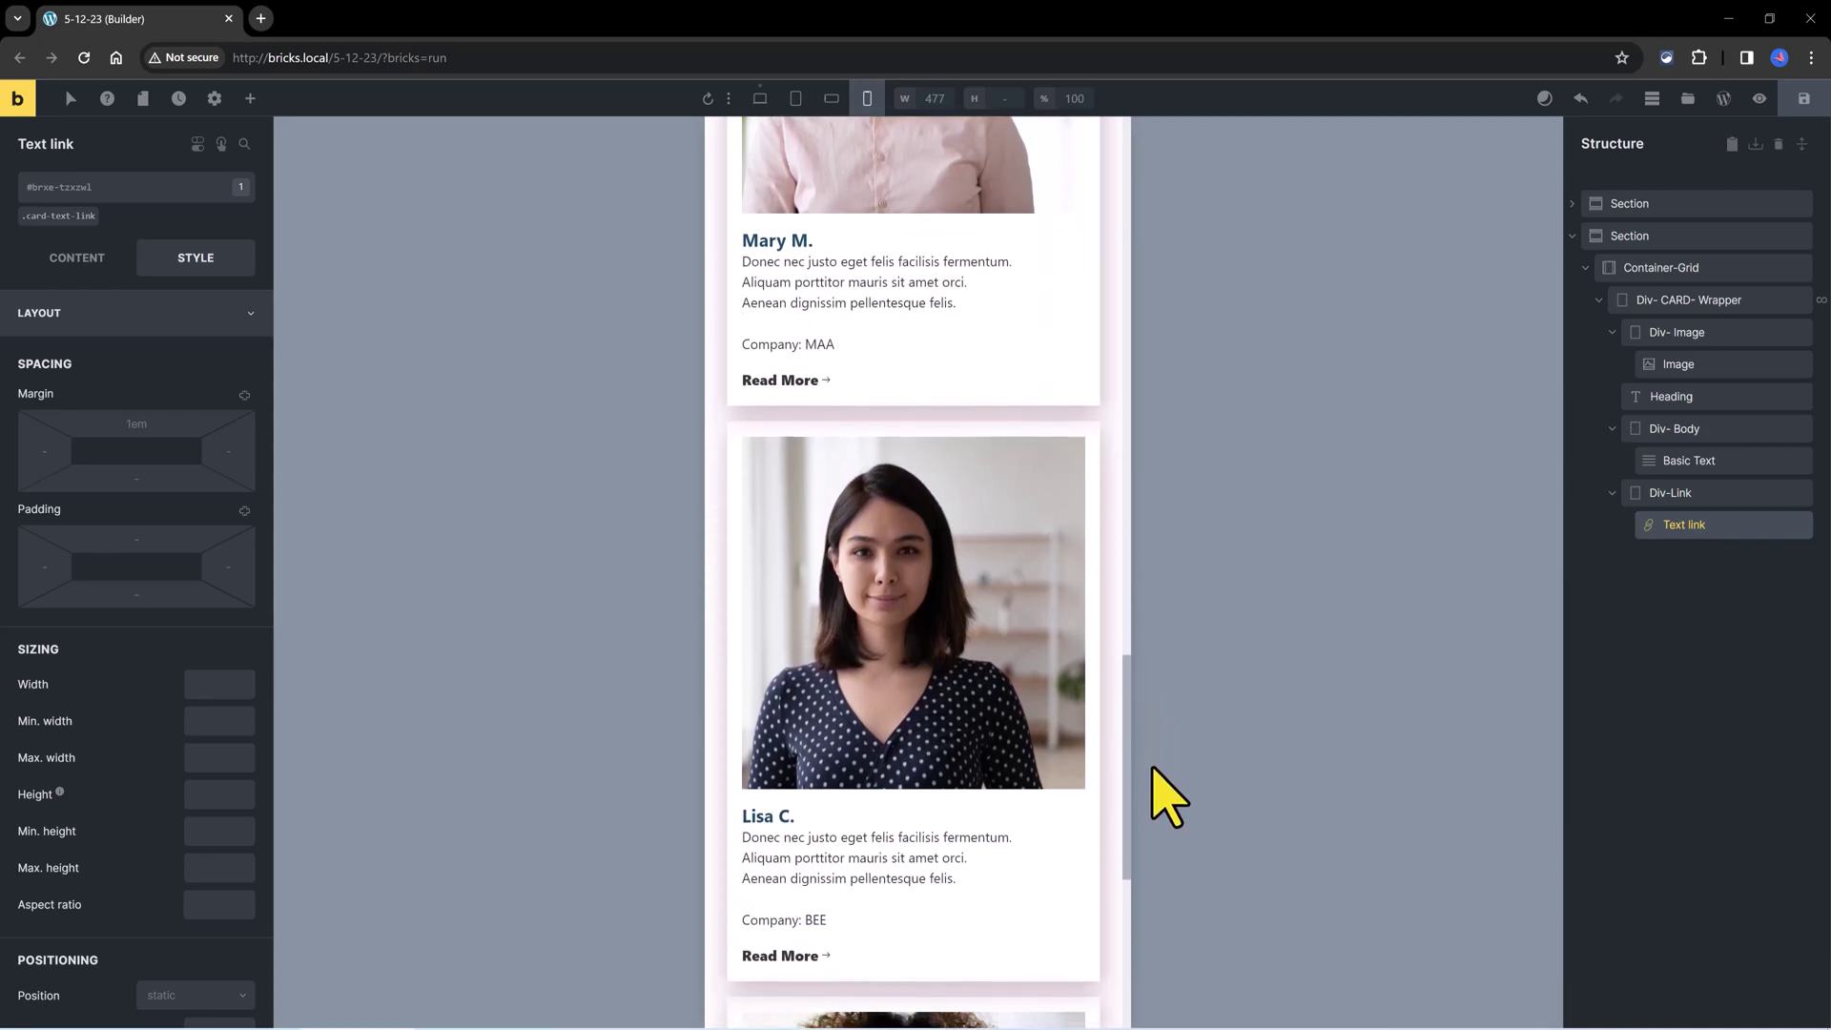
left_click_drag(1152, 782, 1120, 849)
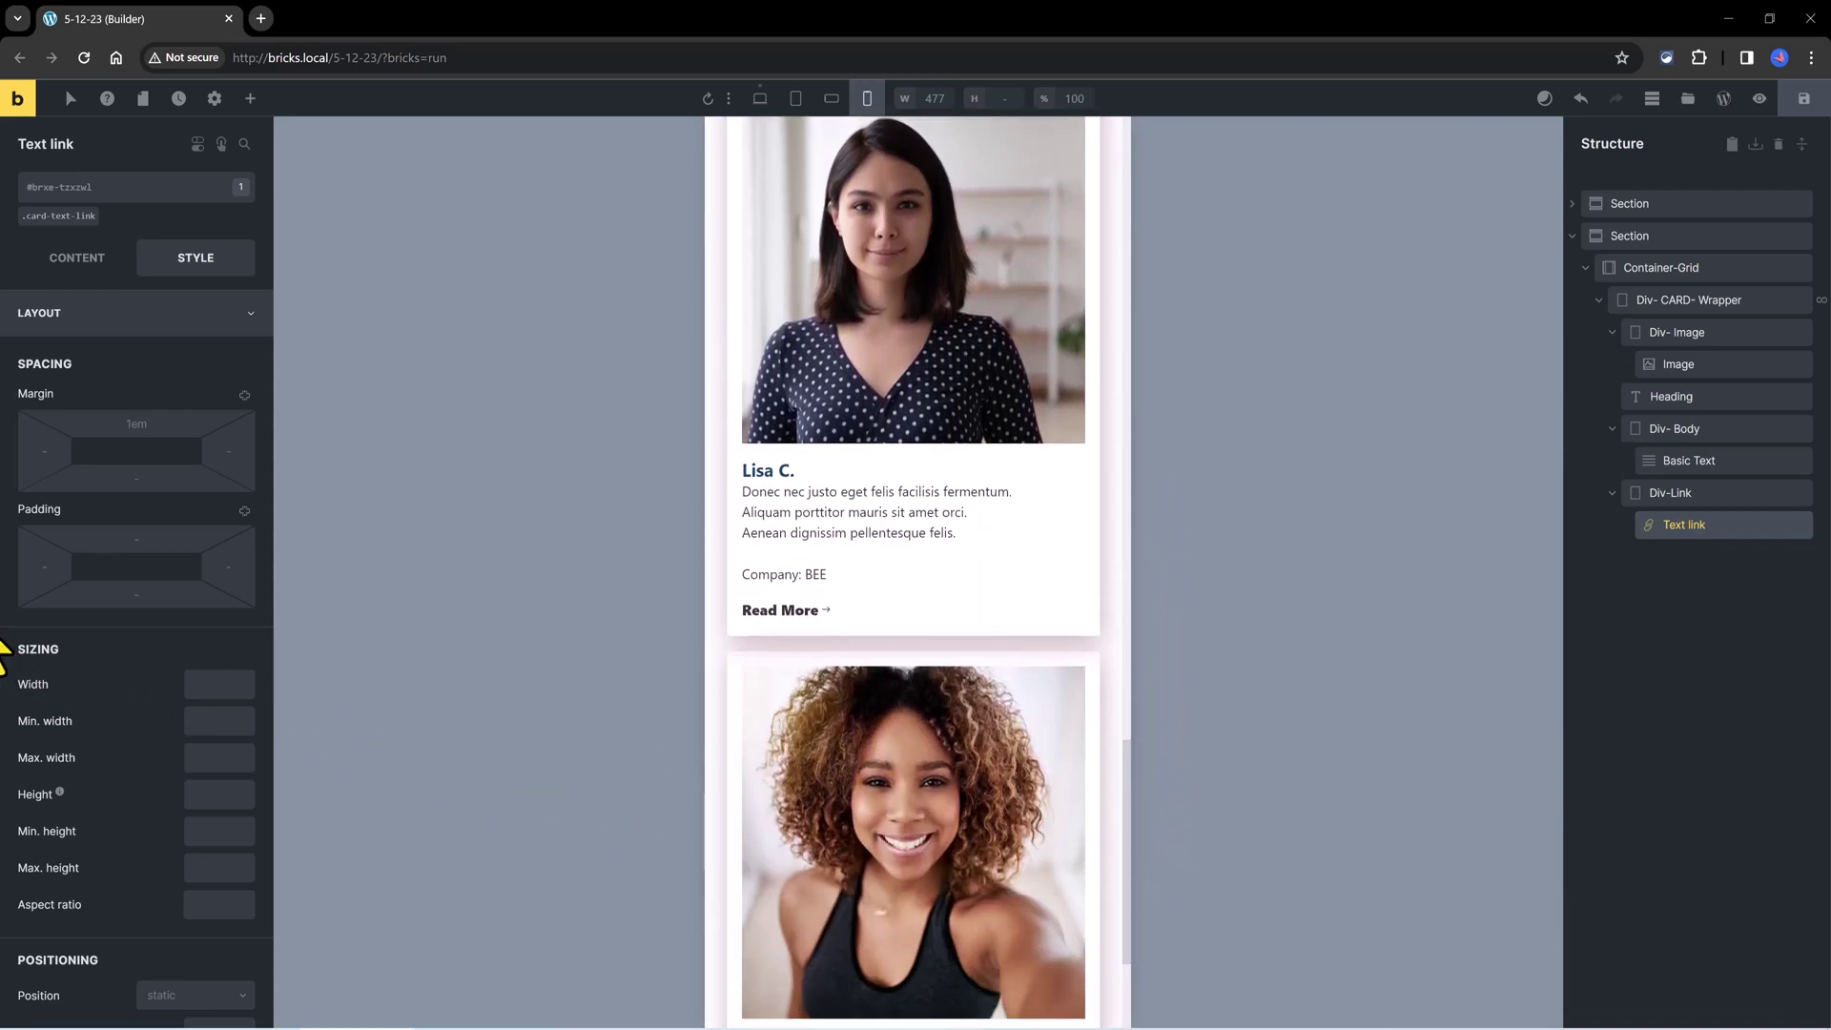